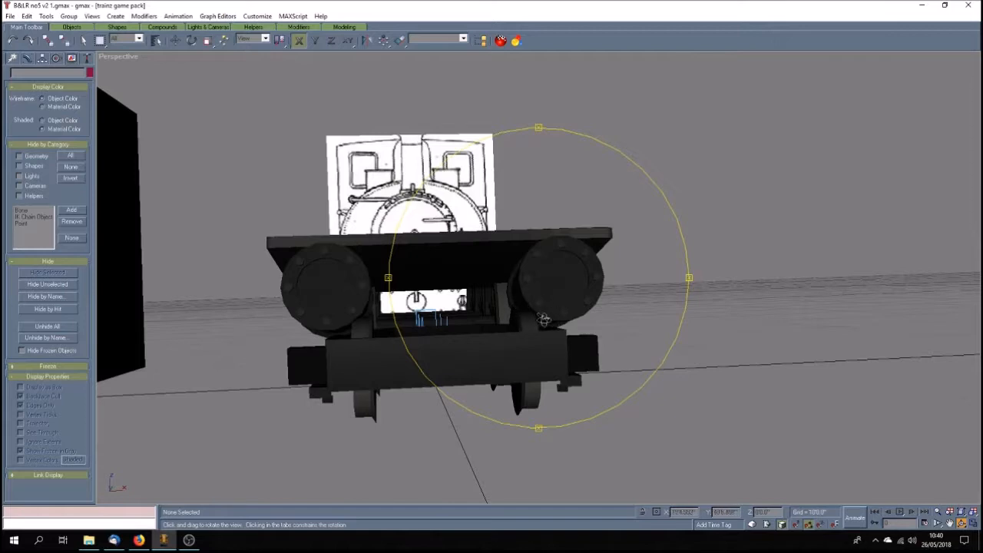
Examine the locomotive chassis from the front and sides, focusing on the two cylinders, front truck and wheels against the blueprint planes.
{"action": "left_click_drag", "start_coordinate": [568, 352], "coordinate": [530, 355]}
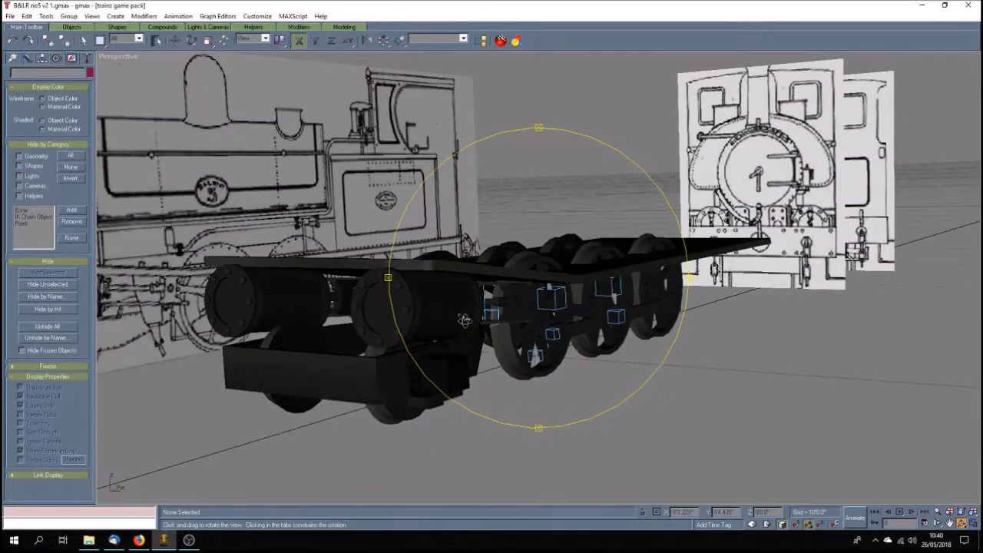
{"action": "left_click_drag", "start_coordinate": [455, 323], "coordinate": [480, 324]}
{"action": "mouse_move", "coordinate": [538, 342]}
{"action": "left_mouse_down"}
{"action": "mouse_move", "coordinate": [515, 329]}
{"action": "mouse_move", "coordinate": [443, 329]}
{"action": "mouse_move", "coordinate": [500, 326]}
{"action": "left_mouse_up"}
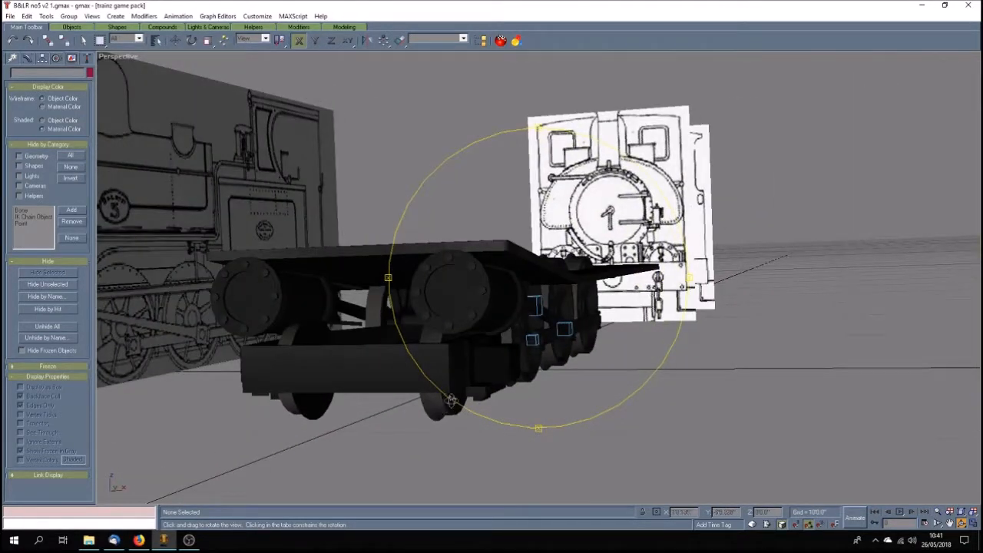
{"action": "mouse_move", "coordinate": [455, 388]}
{"action": "left_mouse_down"}
{"action": "mouse_move", "coordinate": [444, 386]}
{"action": "mouse_move", "coordinate": [656, 311]}
{"action": "left_mouse_up"}
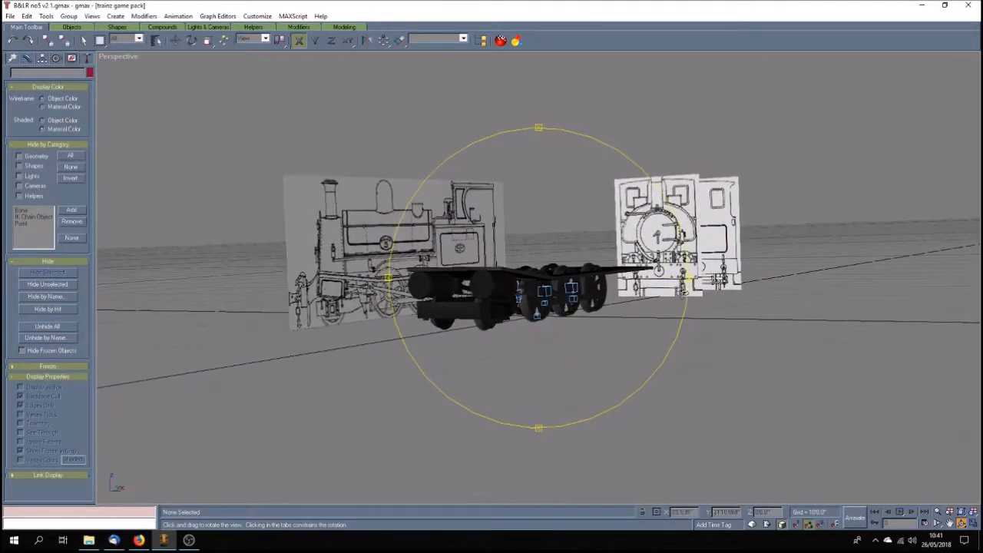
{"action": "left_click_drag", "start_coordinate": [578, 342], "coordinate": [597, 342]}
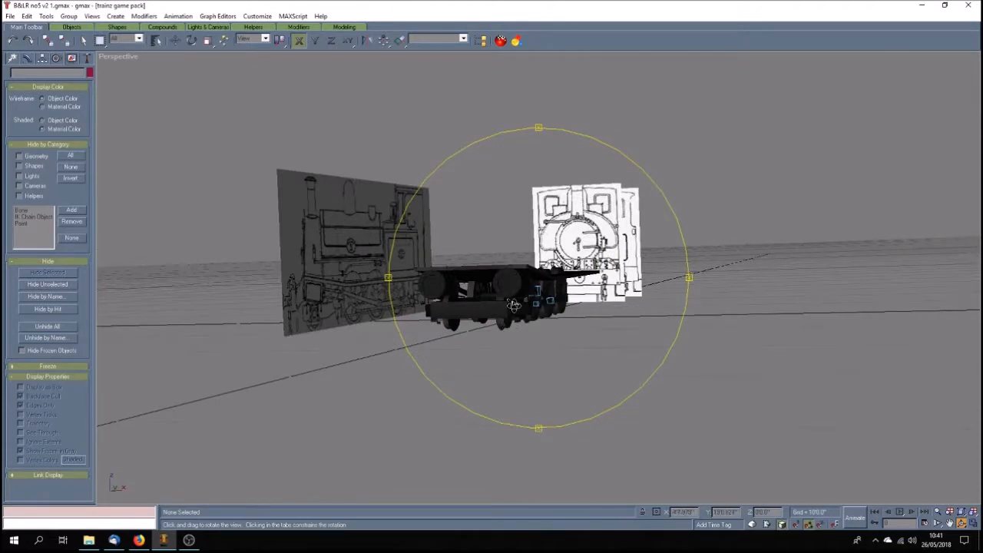
{"action": "scroll", "coordinate": [514, 307], "scroll_direction": "up", "scroll_amount": 2}
{"action": "left_click_drag", "start_coordinate": [510, 312], "coordinate": [431, 317]}
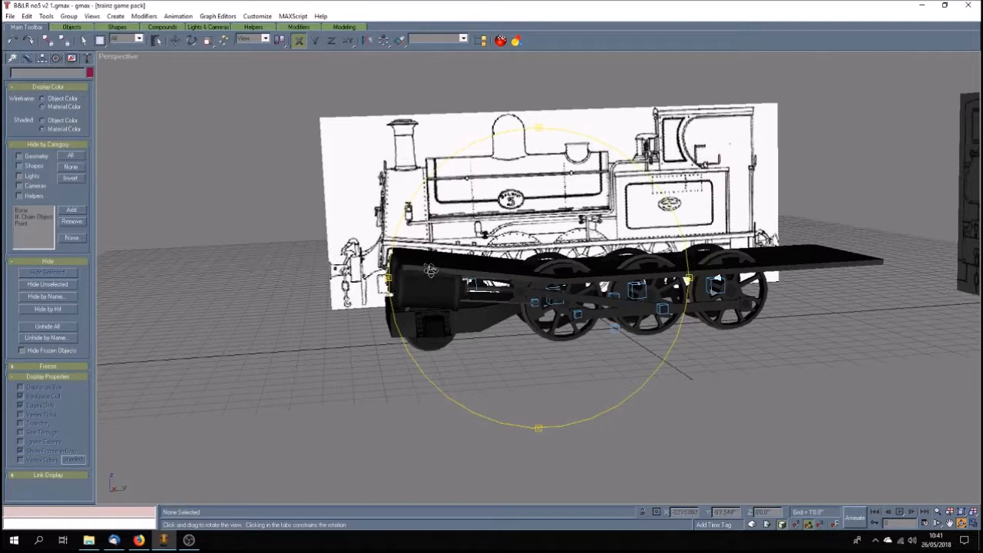
{"action": "left_click_drag", "start_coordinate": [481, 332], "coordinate": [569, 335]}
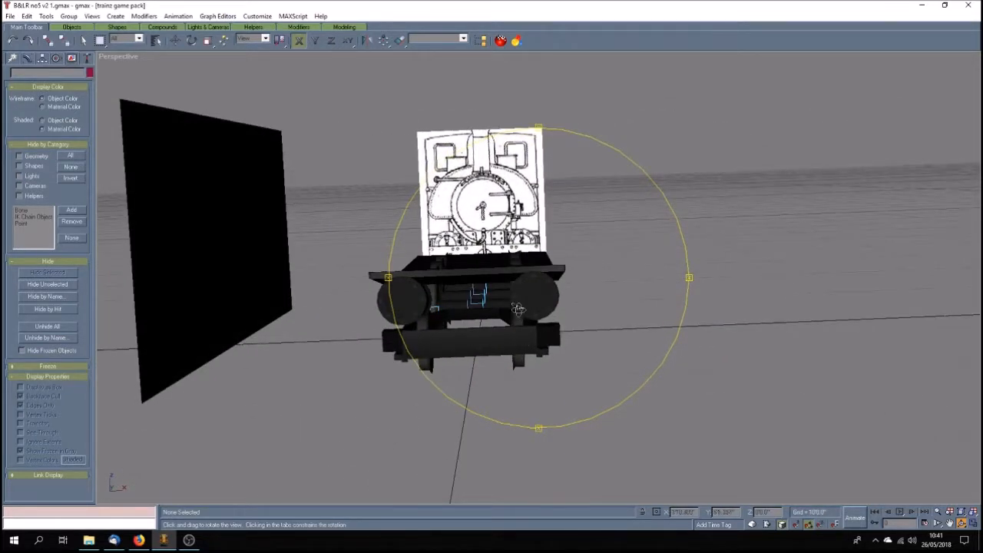
{"action": "left_click_drag", "start_coordinate": [542, 339], "coordinate": [595, 329]}
{"action": "scroll", "coordinate": [568, 338], "scroll_direction": "up", "scroll_amount": 5}
{"action": "scroll", "coordinate": [536, 333], "scroll_direction": "down", "scroll_amount": 2}
{"action": "mouse_move", "coordinate": [536, 332]}
{"action": "left_mouse_down"}
{"action": "mouse_move", "coordinate": [500, 355]}
{"action": "mouse_move", "coordinate": [566, 336]}
{"action": "mouse_move", "coordinate": [528, 347]}
{"action": "left_mouse_up"}
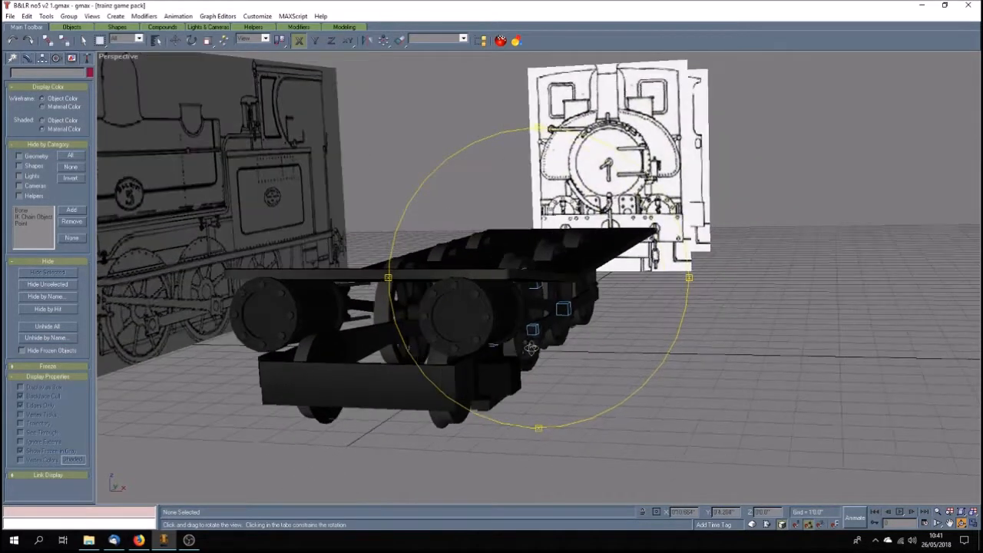
Group the eight bolts on the front end cover of the near-side cylinder, keeping the default group name.
{"action": "left_click", "coordinate": [83, 40]}
{"action": "left_click", "coordinate": [476, 310]}
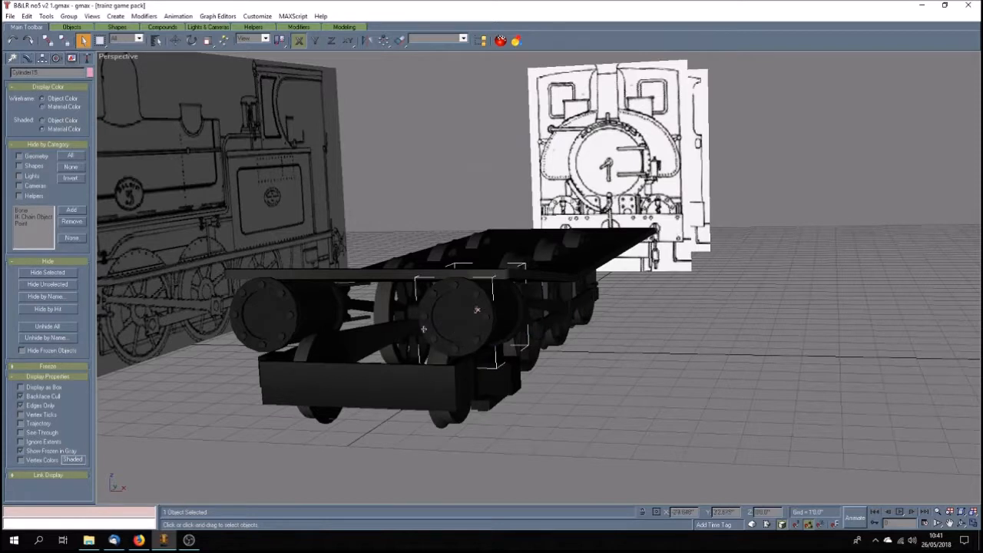
{"action": "left_click", "coordinate": [455, 285]}
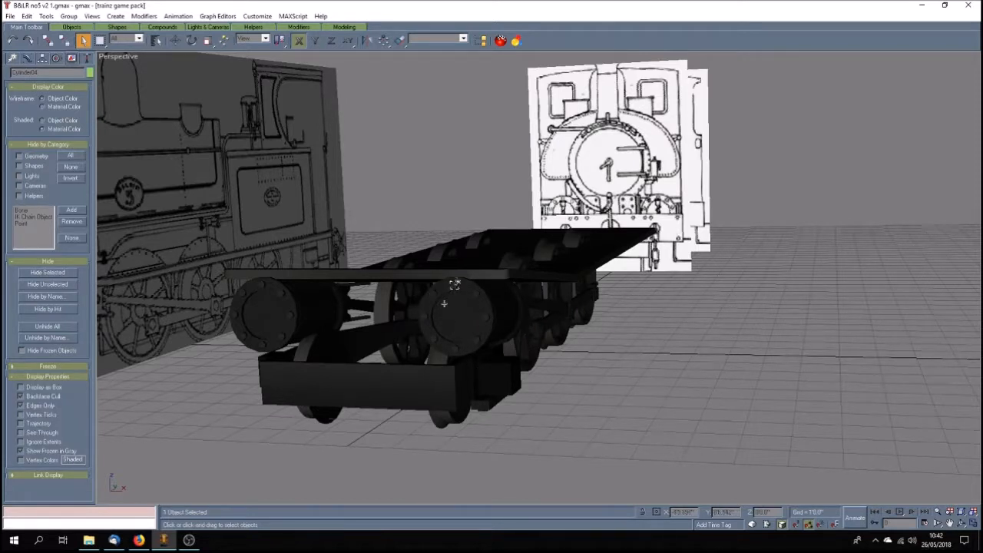
{"action": "left_click", "coordinate": [430, 293], "text": "ctrl"}
{"action": "left_click", "coordinate": [433, 343], "text": "ctrl"}
{"action": "left_click", "coordinate": [456, 354], "text": "ctrl"}
{"action": "left_click", "coordinate": [486, 319], "text": "ctrl"}
{"action": "left_click", "coordinate": [69, 16]}
{"action": "left_click", "coordinate": [77, 27]}
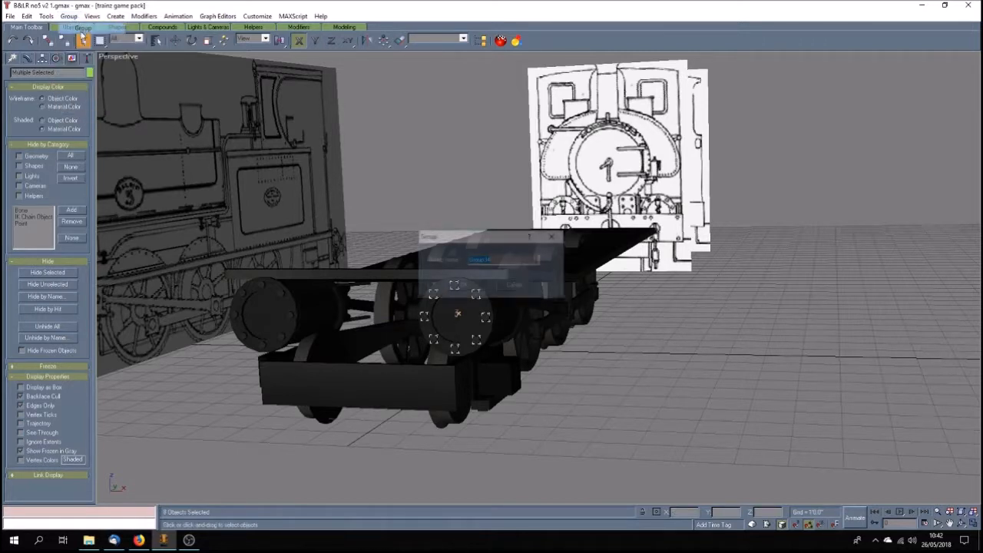
{"action": "left_click", "coordinate": [463, 286]}
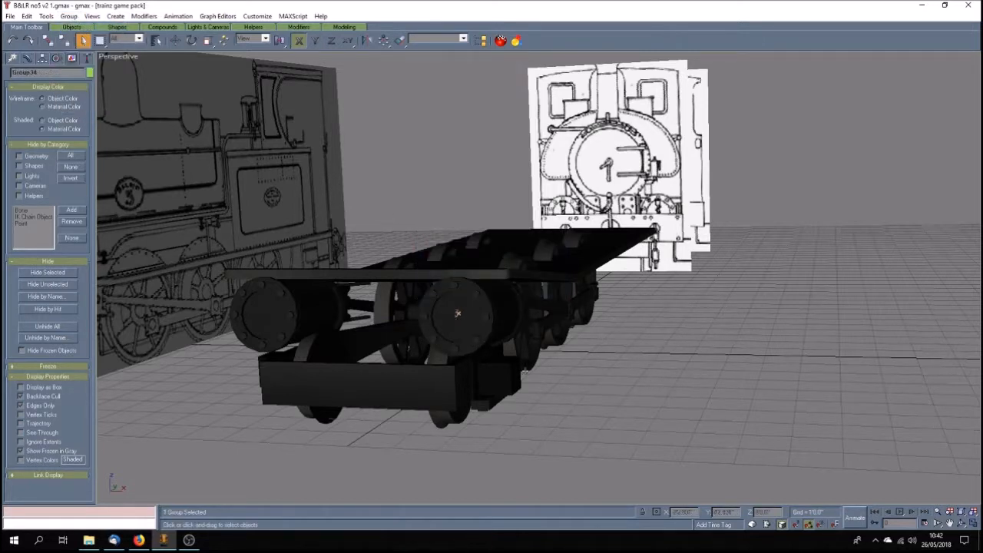
{"action": "left_click", "coordinate": [677, 442]}
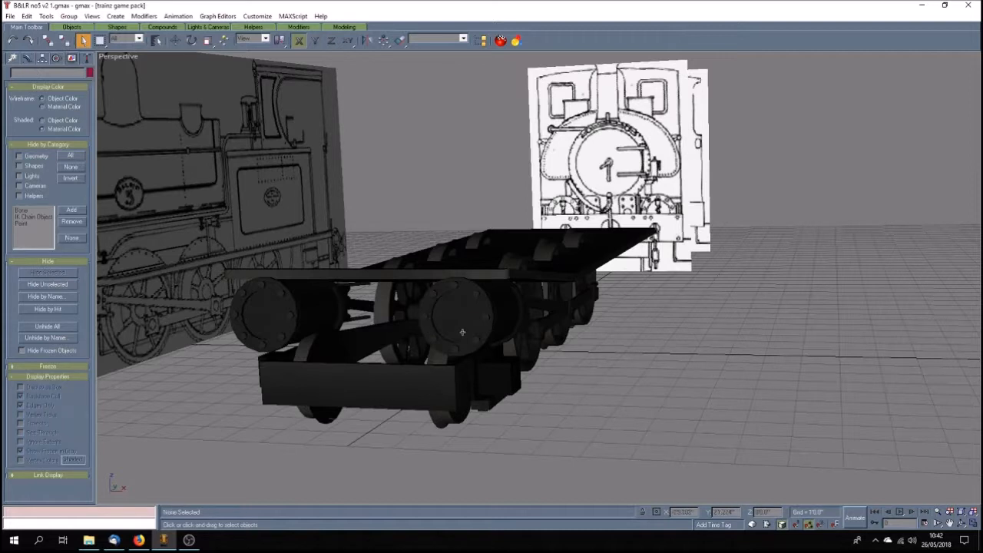
{"action": "left_click", "coordinate": [422, 316]}
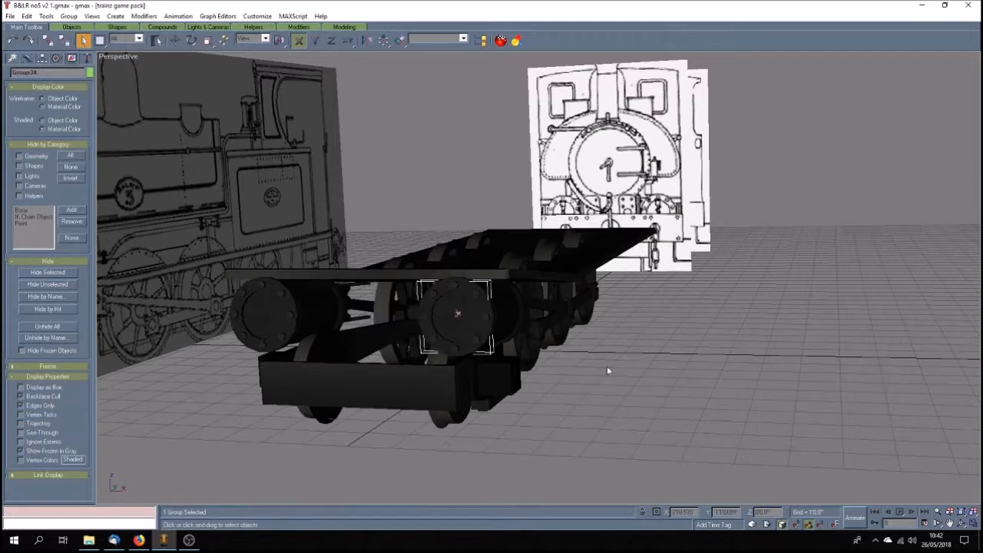
{"action": "left_click", "coordinate": [667, 397]}
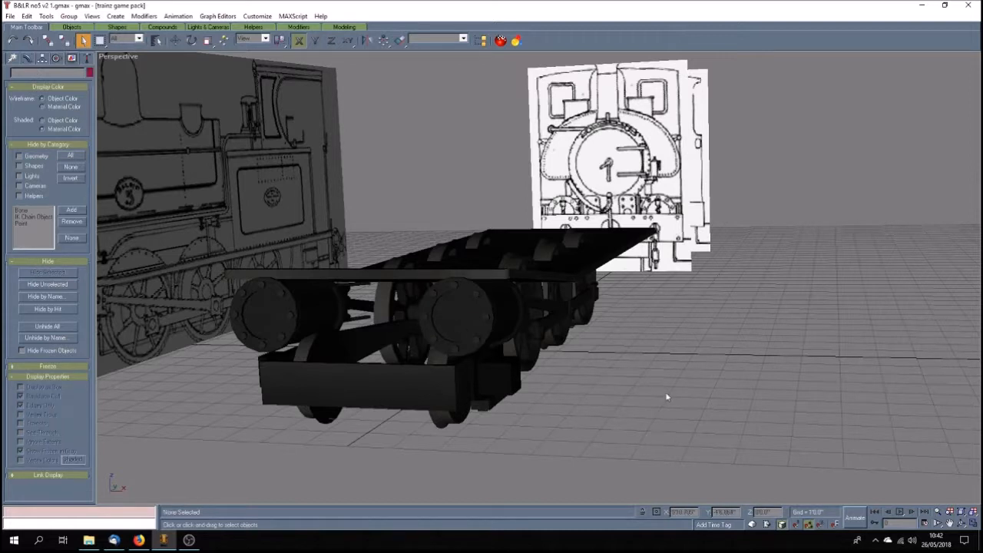
Inspect the chassis and cylinders in wireframe display, return to shaded display, and view the near-side cylinder again.
{"action": "left_click", "coordinate": [961, 523]}
{"action": "left_click_drag", "start_coordinate": [592, 367], "coordinate": [563, 365]}
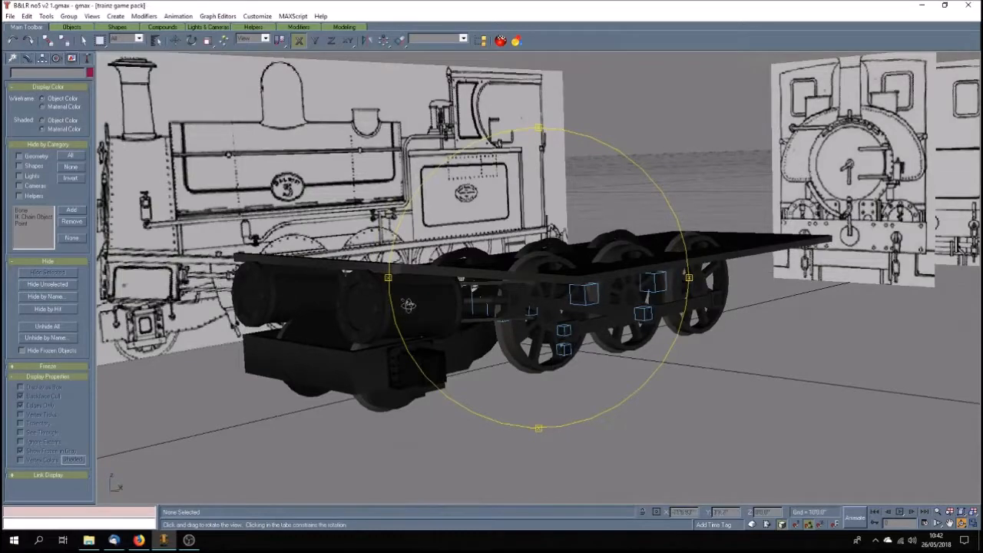
{"action": "left_click_drag", "start_coordinate": [464, 355], "coordinate": [491, 366]}
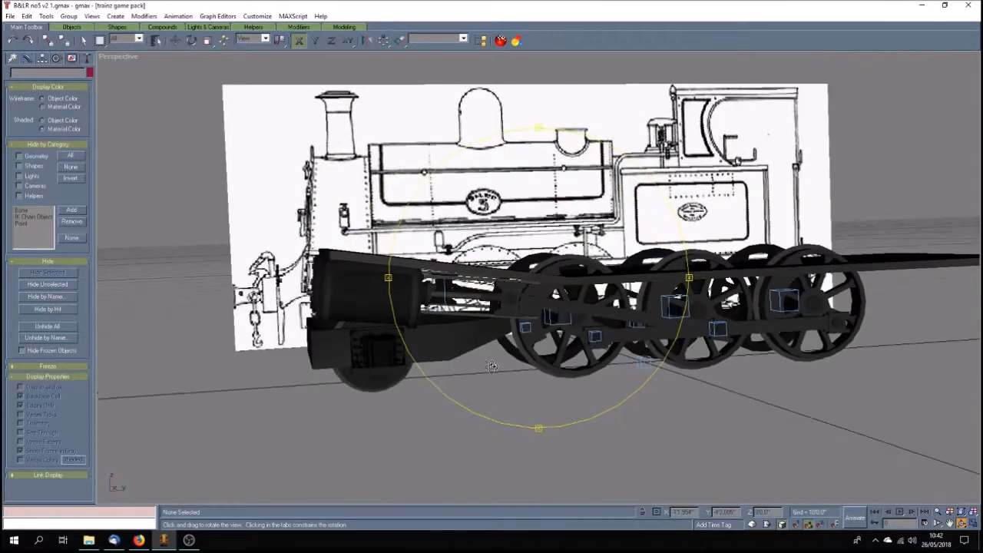
{"action": "right_click", "coordinate": [115, 56]}
{"action": "left_click", "coordinate": [134, 74]}
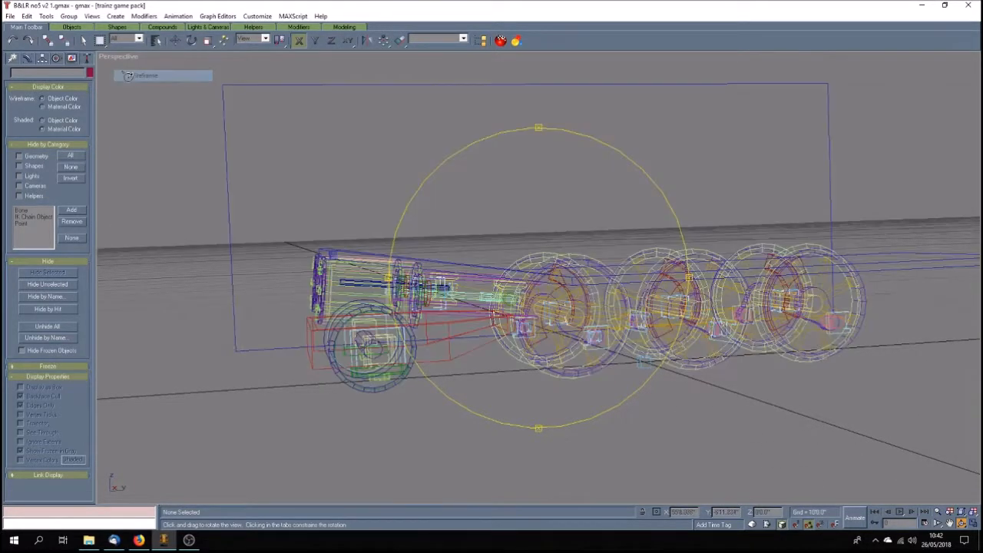
{"action": "mouse_move", "coordinate": [476, 345]}
{"action": "left_mouse_down"}
{"action": "mouse_move", "coordinate": [455, 341]}
{"action": "mouse_move", "coordinate": [482, 349]}
{"action": "left_mouse_up"}
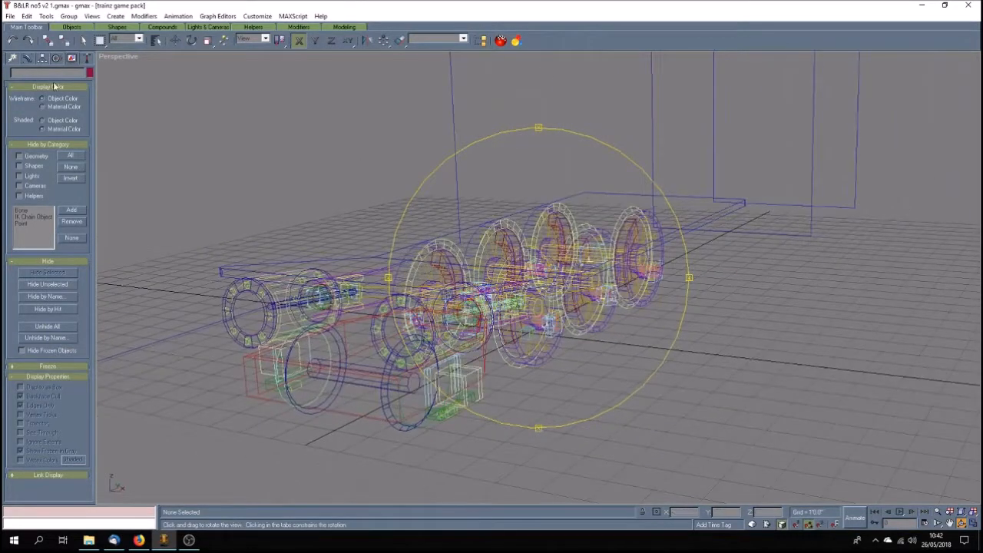
{"action": "right_click", "coordinate": [112, 58]}
{"action": "left_click", "coordinate": [135, 64]}
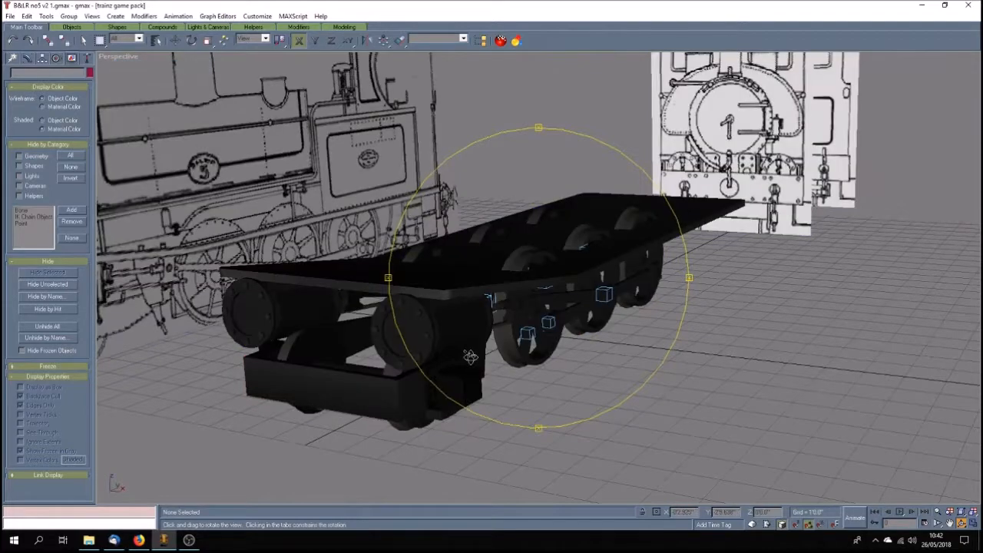
{"action": "mouse_move", "coordinate": [477, 357]}
{"action": "left_mouse_down"}
{"action": "mouse_move", "coordinate": [492, 350]}
{"action": "mouse_move", "coordinate": [440, 349]}
{"action": "mouse_move", "coordinate": [443, 301]}
{"action": "mouse_move", "coordinate": [438, 313]}
{"action": "left_mouse_up"}
{"action": "left_click_drag", "start_coordinate": [450, 353], "coordinate": [458, 352]}
Group the front bolt group, flange ring and body of the near-side cylinder together under the default group name.
{"action": "left_click", "coordinate": [83, 40]}
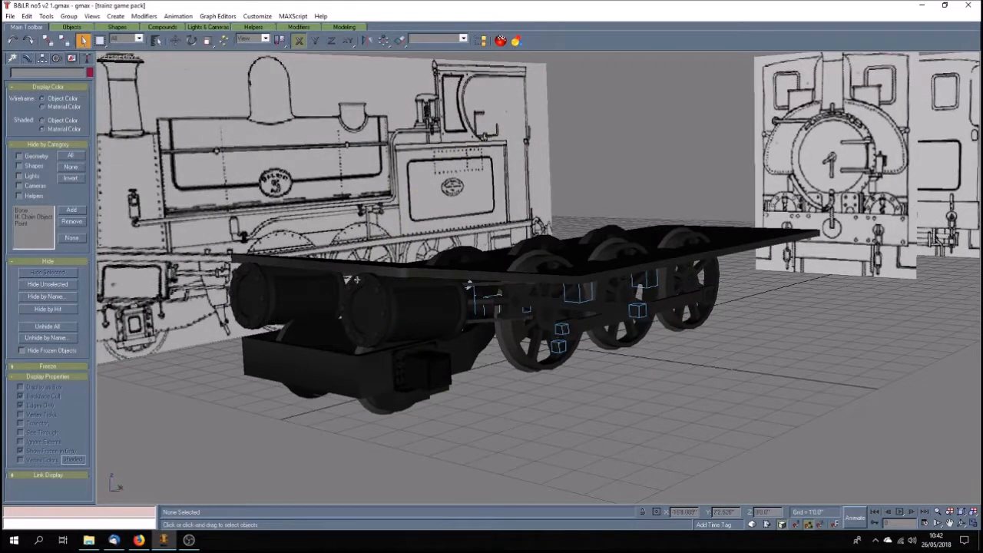
{"action": "left_click", "coordinate": [355, 280]}
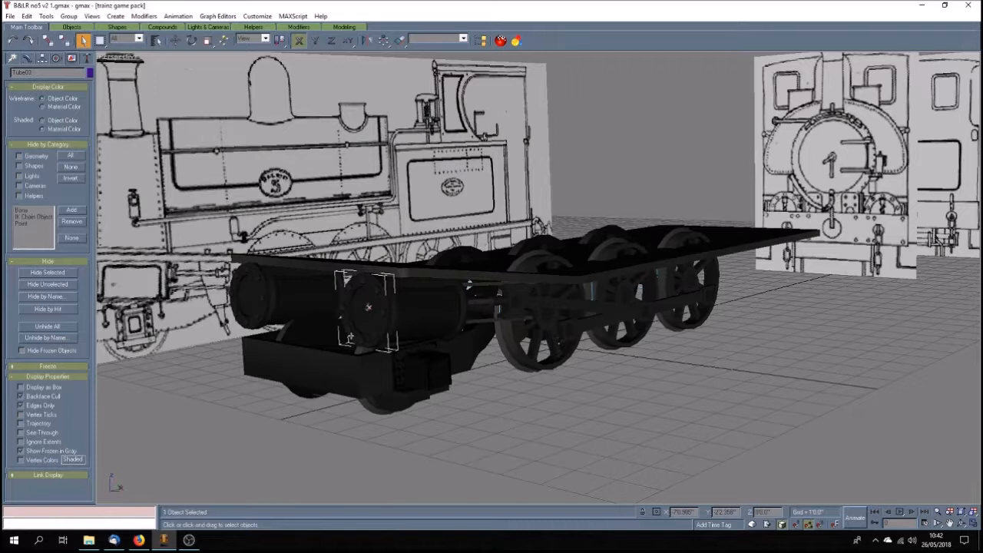
{"action": "left_click", "coordinate": [421, 322], "text": "ctrl"}
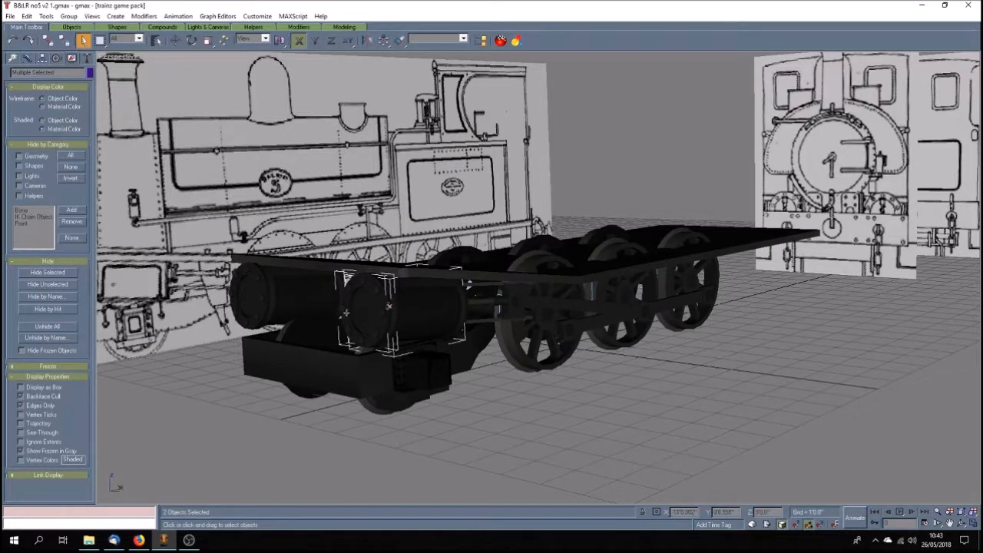
{"action": "left_click", "coordinate": [343, 310]}
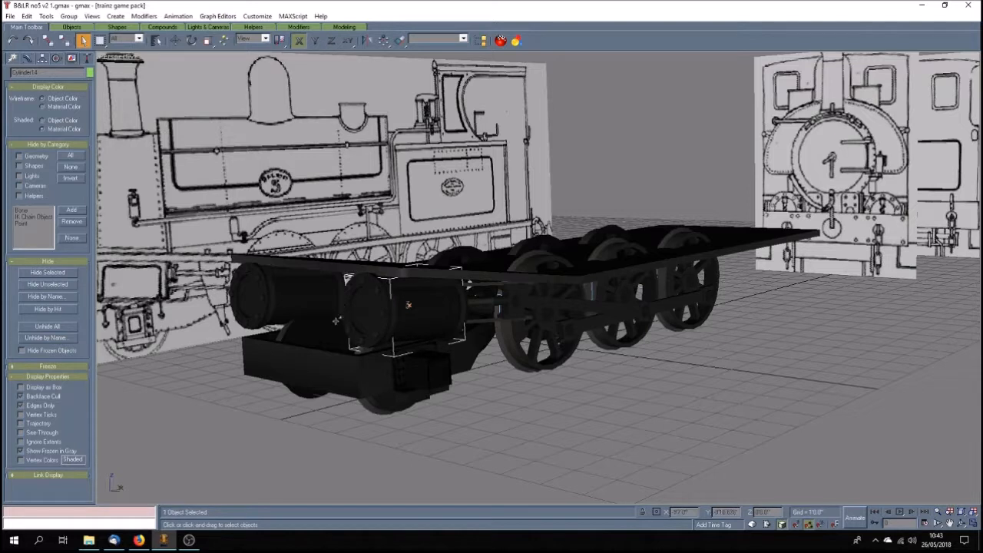
{"action": "left_click", "coordinate": [343, 308]}
{"action": "left_click", "coordinate": [362, 318], "text": "ctrl"}
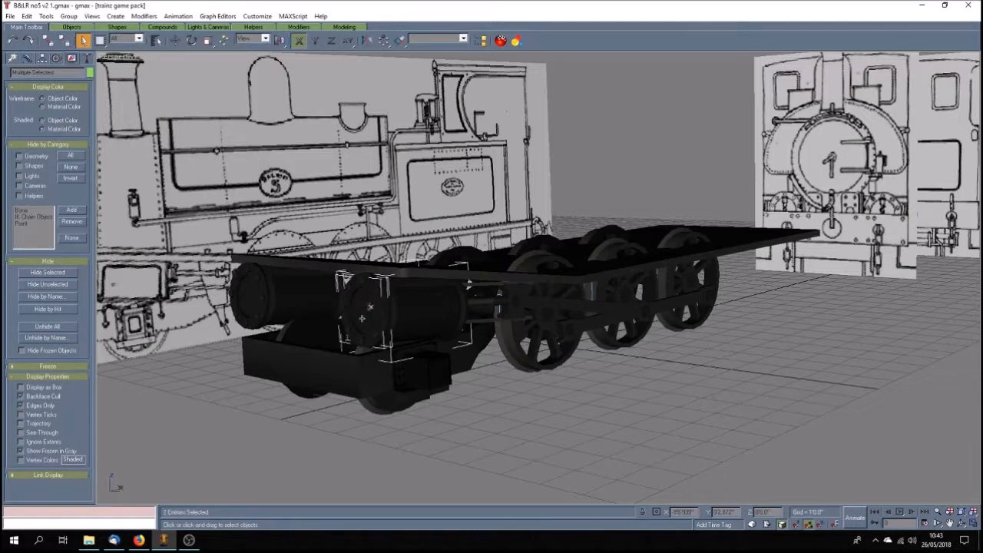
{"action": "left_click", "coordinate": [421, 320], "text": "ctrl"}
{"action": "left_click", "coordinate": [421, 317], "text": "ctrl"}
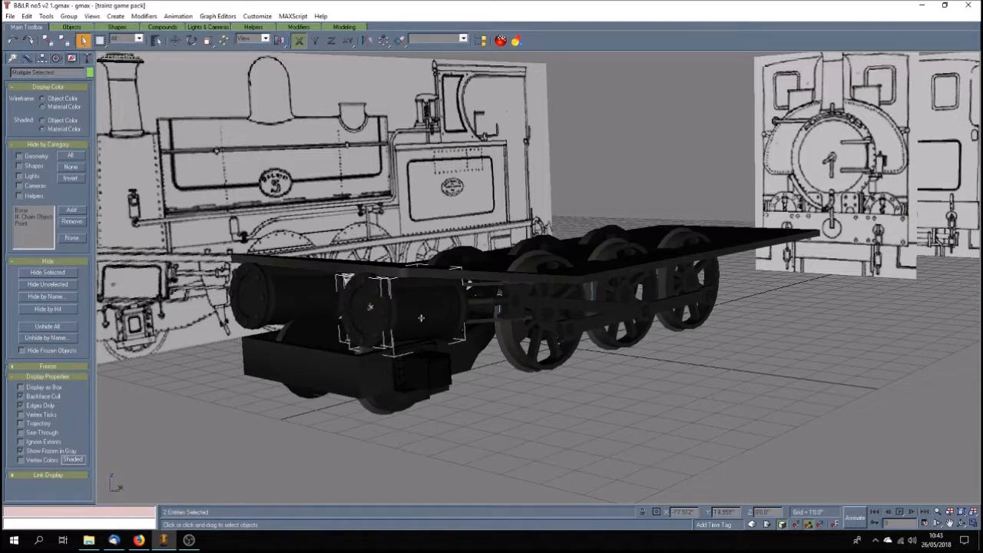
{"action": "left_click", "coordinate": [367, 344], "text": "ctrl"}
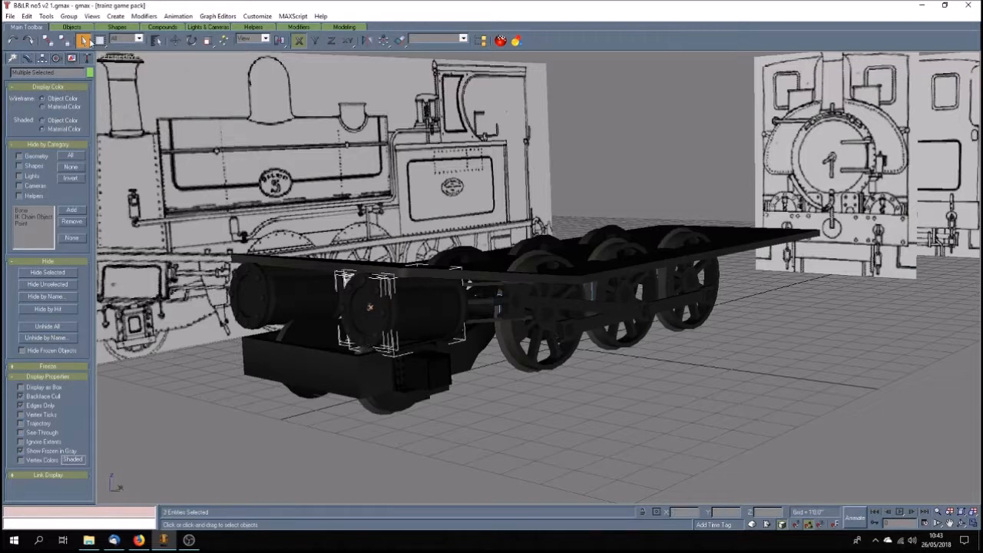
{"action": "left_click", "coordinate": [68, 16]}
{"action": "left_click", "coordinate": [83, 29]}
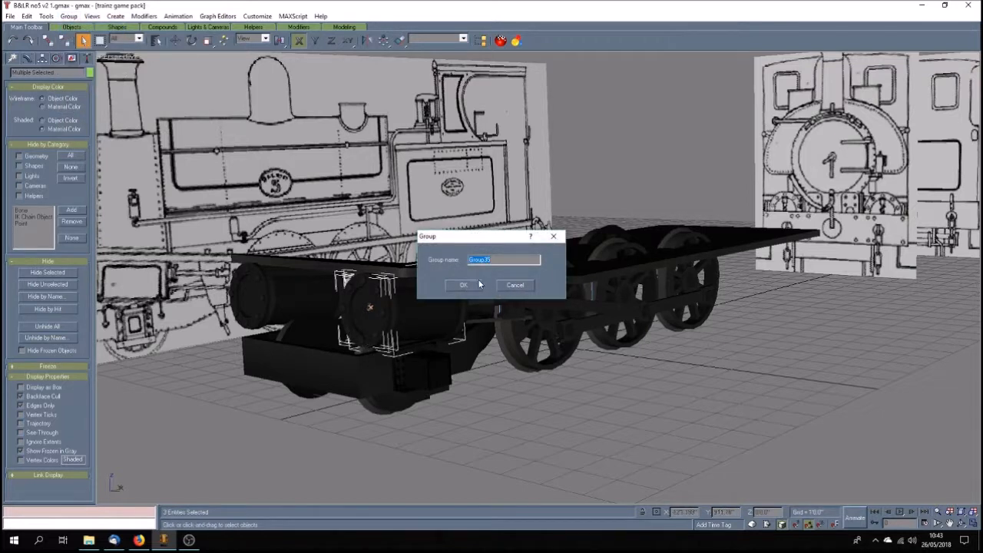
{"action": "left_click", "coordinate": [463, 284]}
Group the eight bolts on the rear end cover of the same cylinder, keeping the default group name.
{"action": "left_click", "coordinate": [961, 523]}
{"action": "left_click_drag", "start_coordinate": [553, 322], "coordinate": [361, 308]}
{"action": "left_click_drag", "start_coordinate": [496, 350], "coordinate": [496, 352]}
{"action": "left_click", "coordinate": [83, 40]}
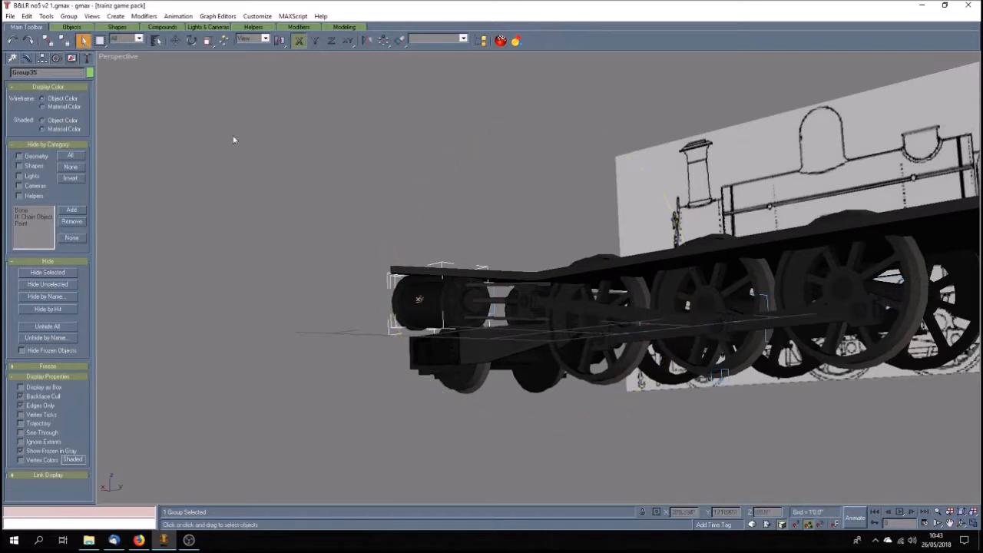
{"action": "left_click", "coordinate": [365, 306]}
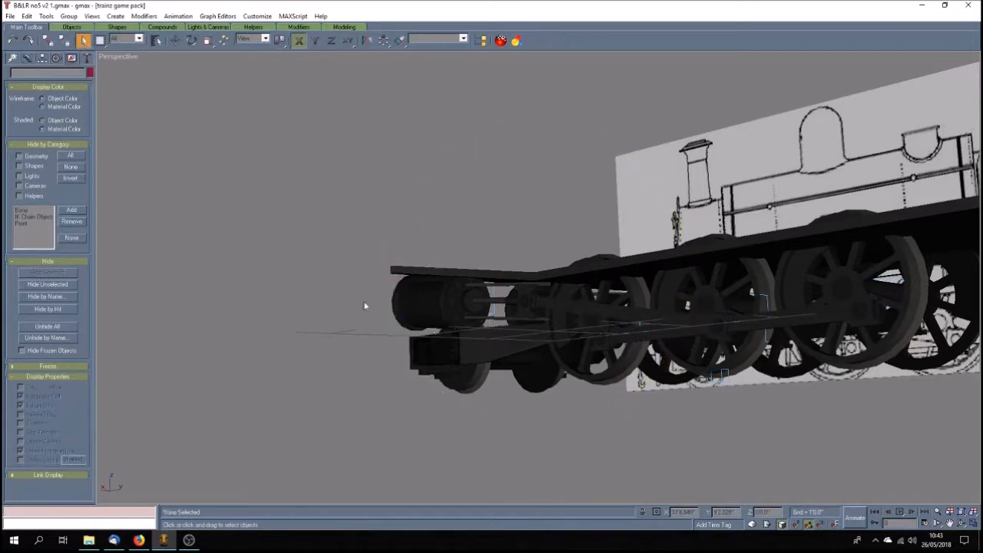
{"action": "left_click", "coordinate": [452, 301]}
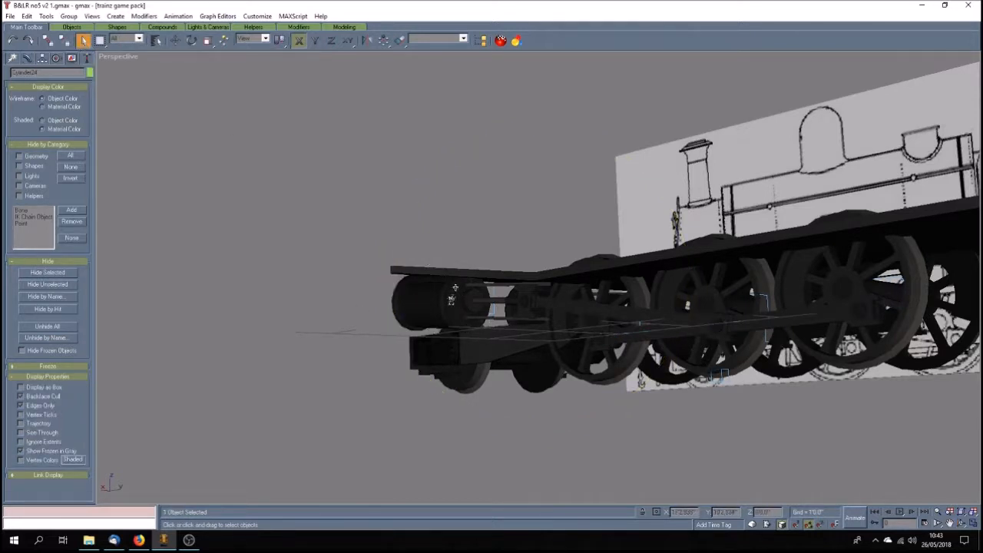
{"action": "left_click", "coordinate": [474, 291], "text": "ctrl"}
{"action": "left_click", "coordinate": [479, 253]}
{"action": "scroll", "coordinate": [480, 287], "scroll_direction": "up", "scroll_amount": 4}
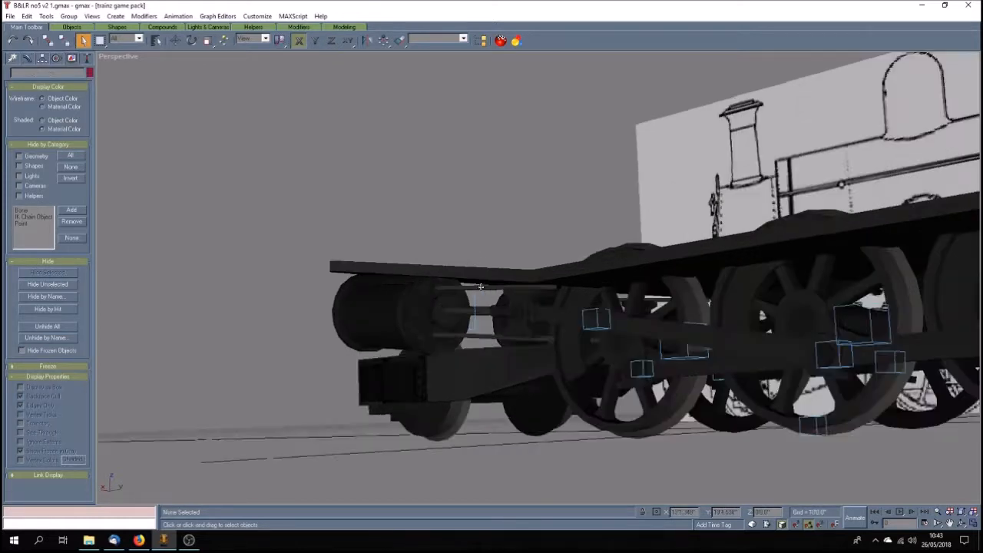
{"action": "left_click", "coordinate": [401, 284]}
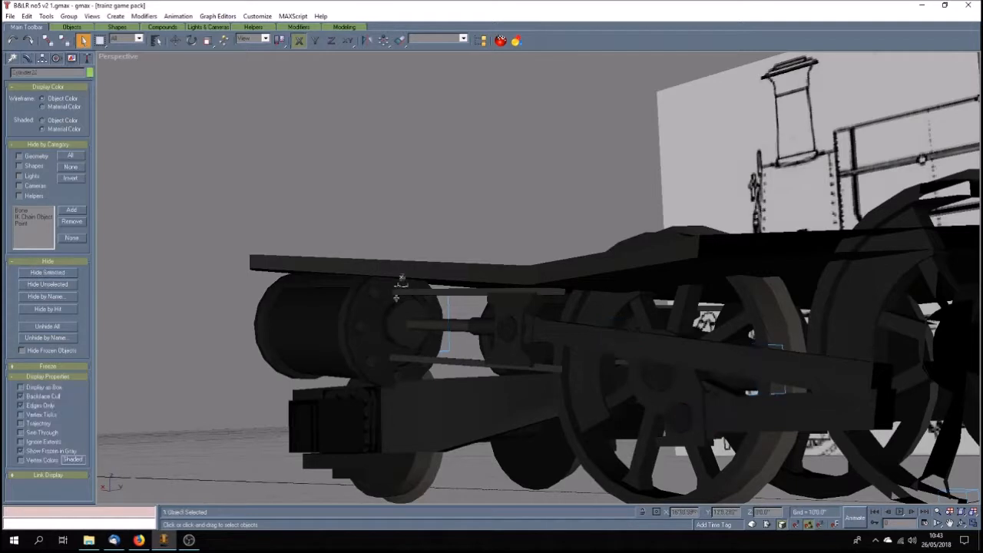
{"action": "left_click", "coordinate": [375, 298], "text": "ctrl"}
{"action": "left_click", "coordinate": [358, 324], "text": "ctrl"}
{"action": "left_click", "coordinate": [369, 365], "text": "ctrl"}
{"action": "left_click", "coordinate": [401, 382], "text": "ctrl"}
{"action": "left_click", "coordinate": [426, 365], "text": "ctrl"}
{"action": "left_click", "coordinate": [436, 334], "text": "ctrl"}
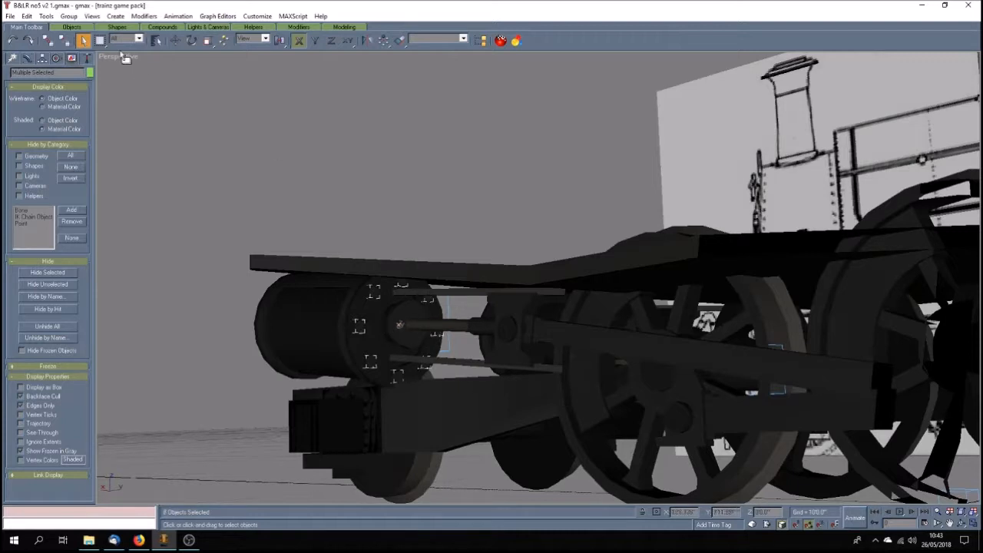
{"action": "left_click", "coordinate": [69, 16]}
{"action": "left_click", "coordinate": [73, 24]}
{"action": "left_click", "coordinate": [466, 286]}
{"action": "left_click", "coordinate": [179, 295]}
Group the rear bolt group, flange rings, end cover and body of the near-side cylinder together under the default group name.
{"action": "left_click", "coordinate": [362, 332]}
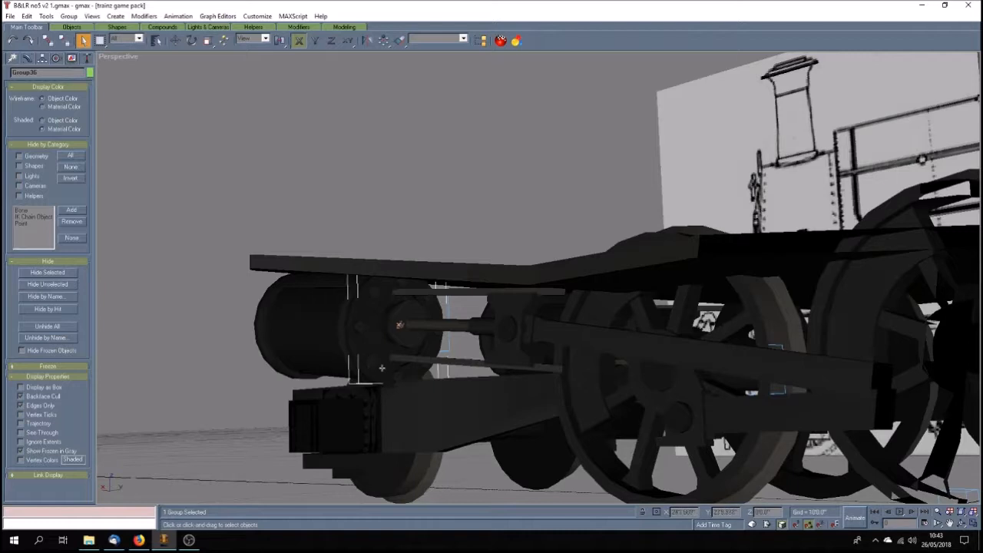
{"action": "left_click", "coordinate": [353, 341], "text": "ctrl"}
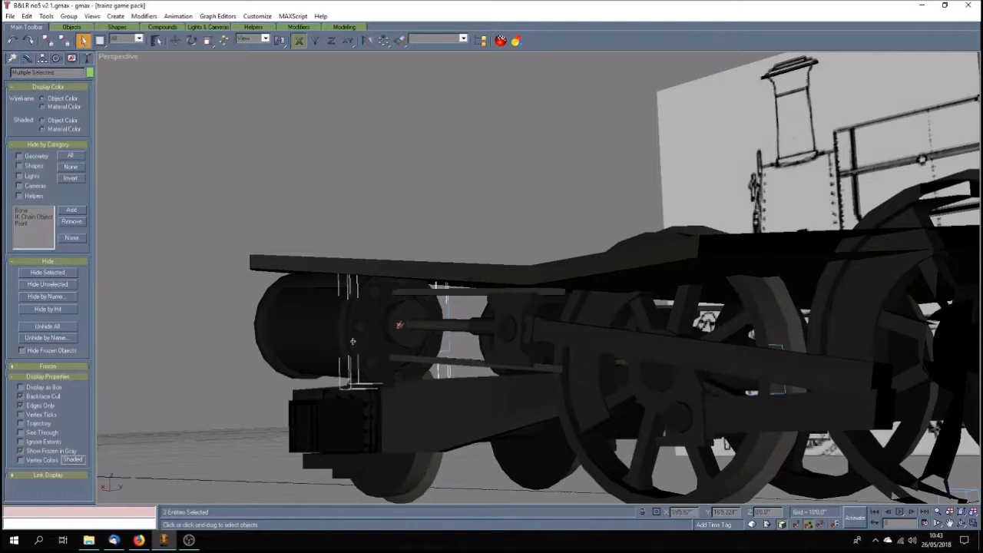
{"action": "left_click", "coordinate": [386, 324], "text": "ctrl"}
{"action": "left_click", "coordinate": [407, 340], "text": "ctrl"}
{"action": "left_click", "coordinate": [304, 334], "text": "ctrl"}
{"action": "left_click", "coordinate": [69, 16]}
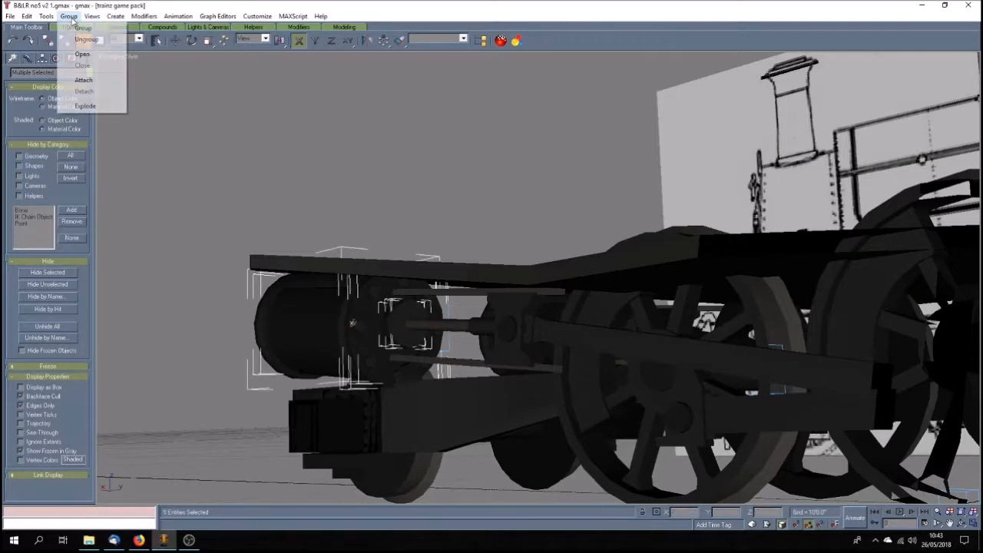
{"action": "left_click", "coordinate": [73, 28]}
{"action": "key", "text": "Return"}
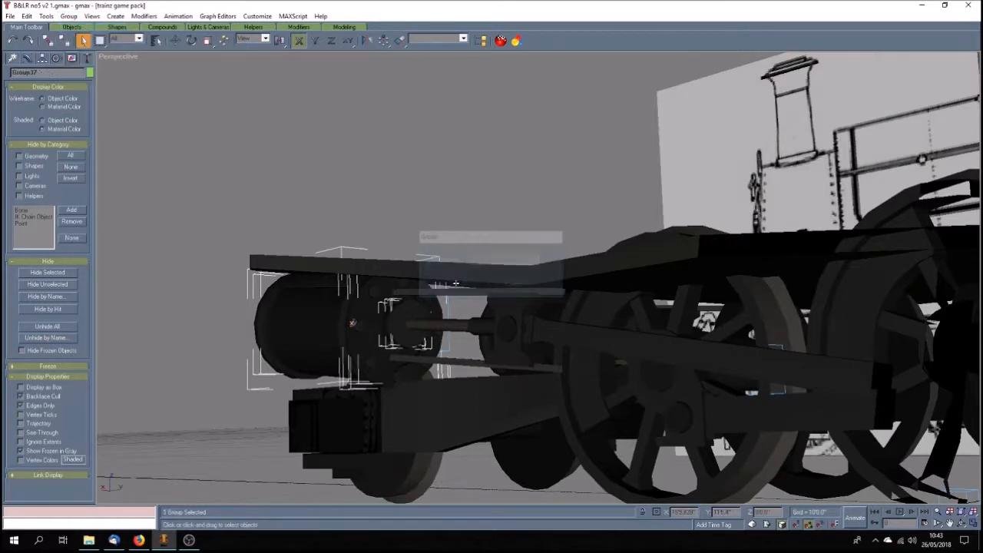
Try moving the new cylinder group, undo the move, and select nearby parts to check which remain ungrouped.
{"action": "left_click", "coordinate": [175, 40]}
{"action": "left_click_drag", "start_coordinate": [312, 316], "coordinate": [290, 313]}
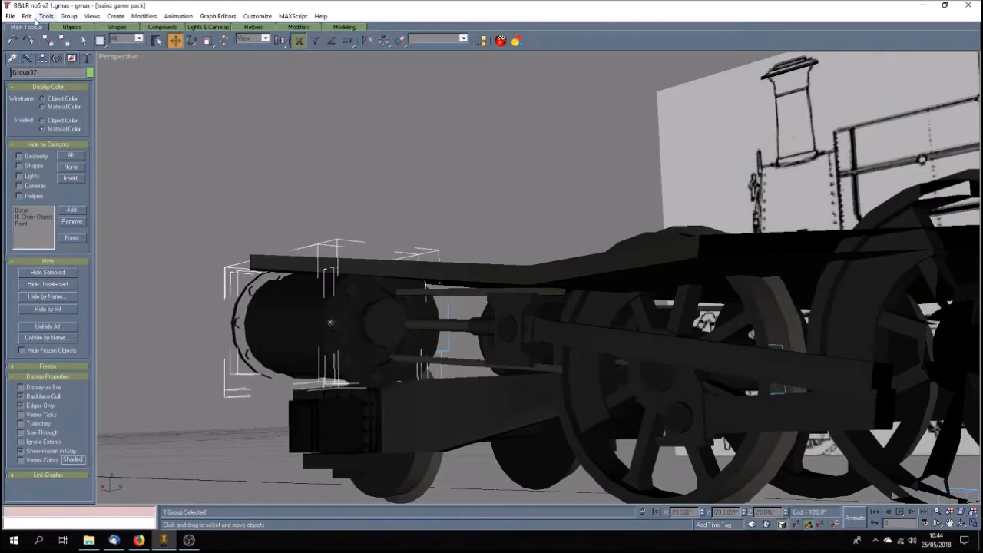
{"action": "left_click", "coordinate": [12, 41]}
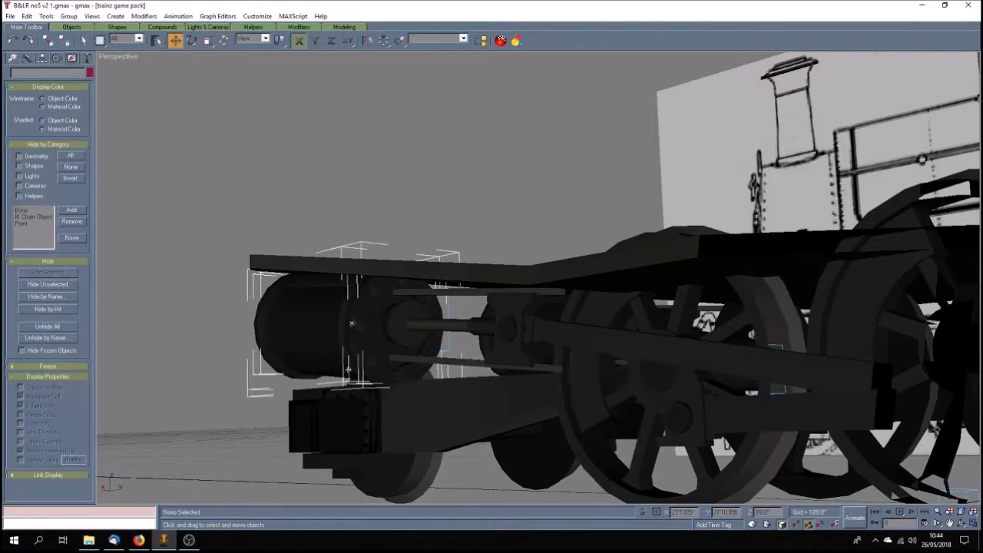
{"action": "left_click", "coordinate": [382, 348]}
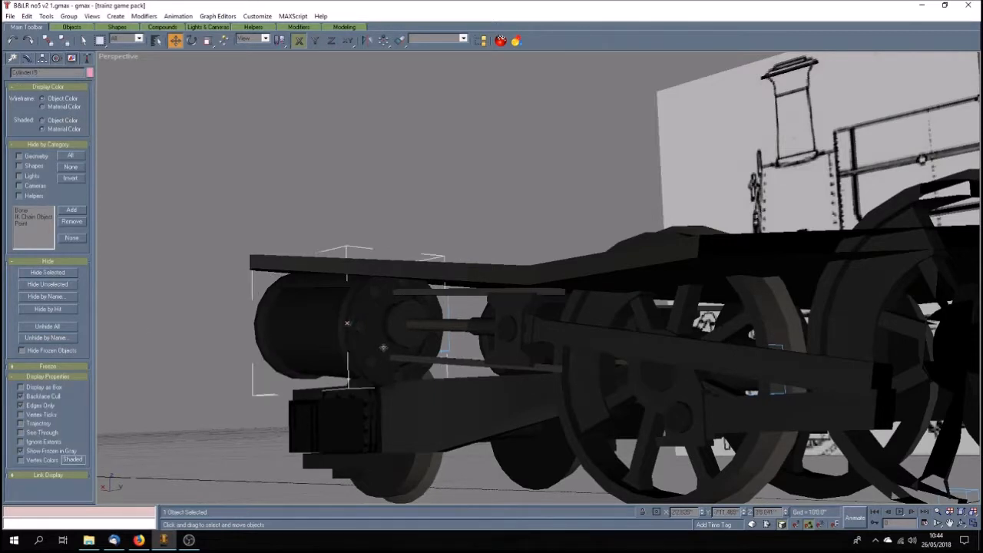
{"action": "left_click", "coordinate": [407, 336]}
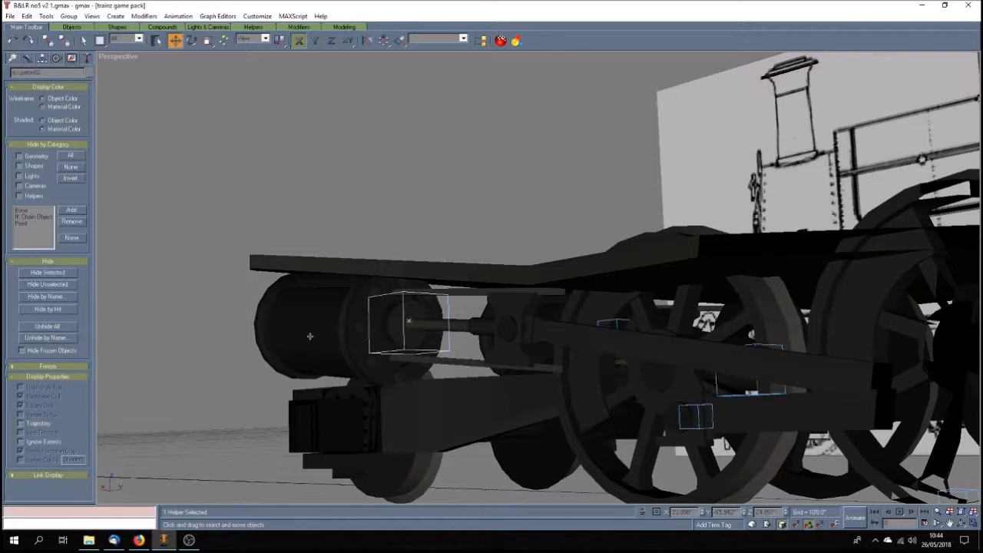
{"action": "left_click", "coordinate": [184, 313]}
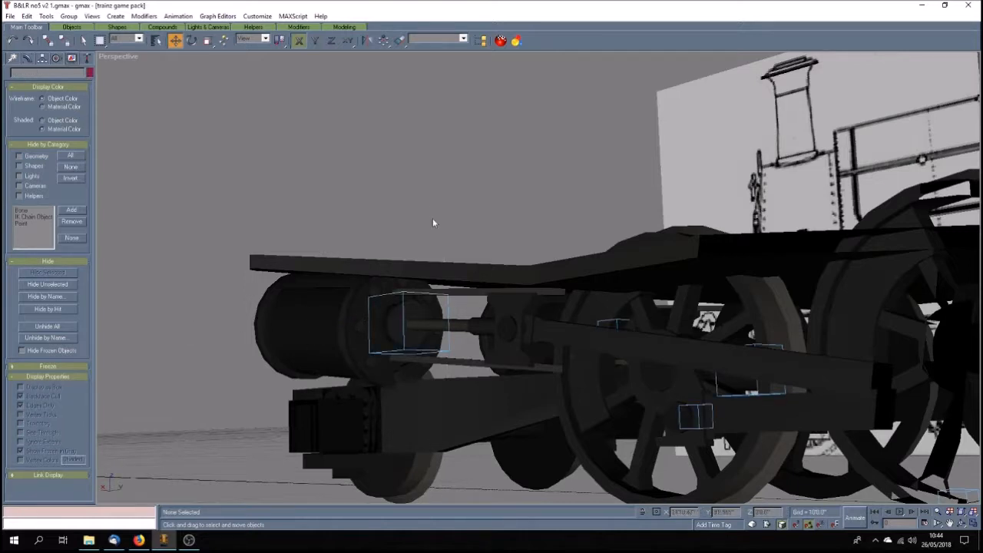
Group the cylinder group with the remaining ungrouped cylinder object under the default name, and undo a test move of the result.
{"action": "left_click", "coordinate": [412, 308]}
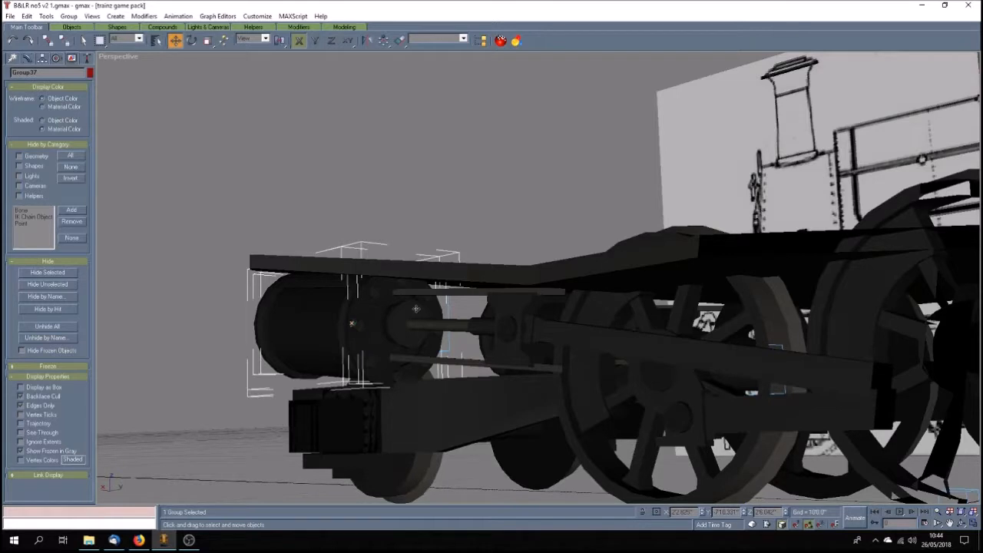
{"action": "left_click", "coordinate": [385, 346], "text": "ctrl"}
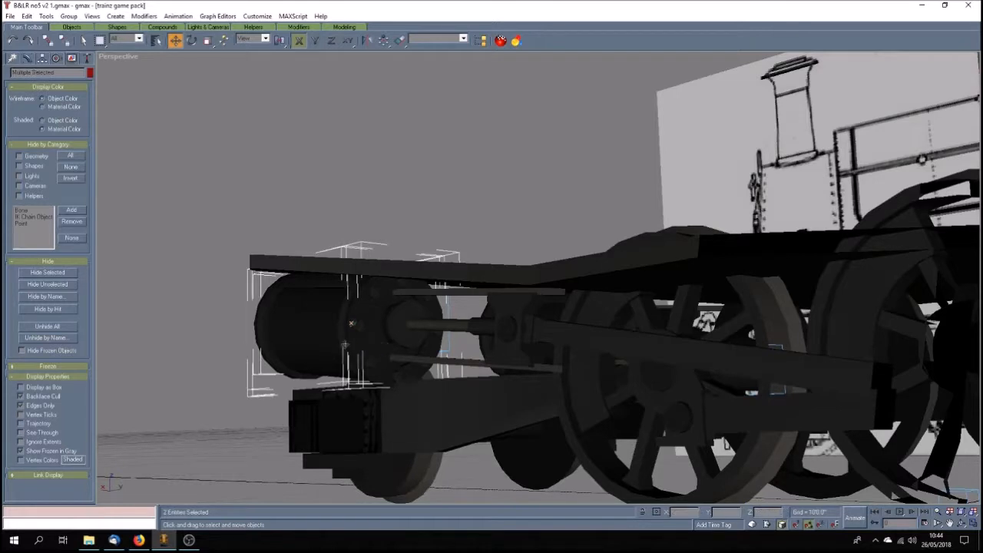
{"action": "left_click", "coordinate": [69, 15]}
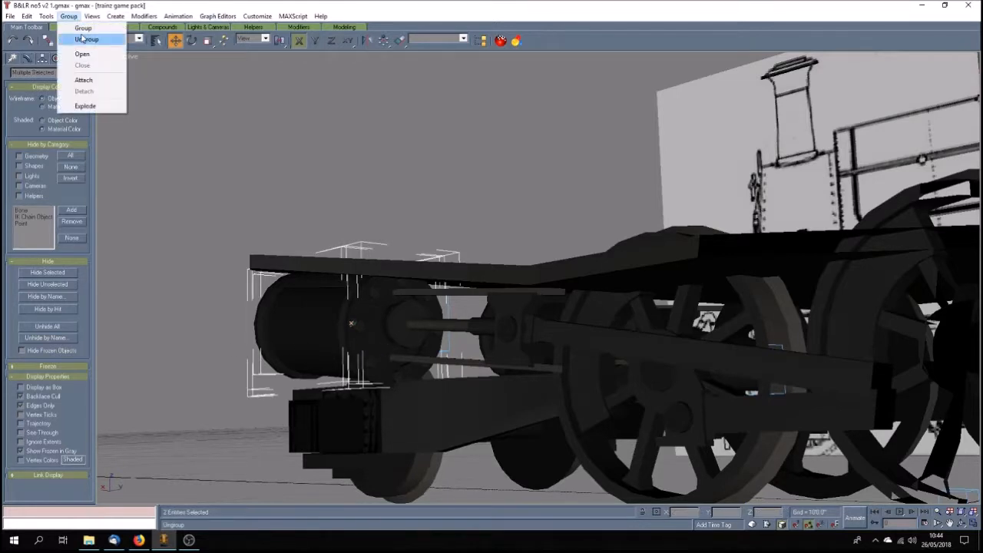
{"action": "left_click", "coordinate": [76, 24]}
{"action": "left_click", "coordinate": [464, 285]}
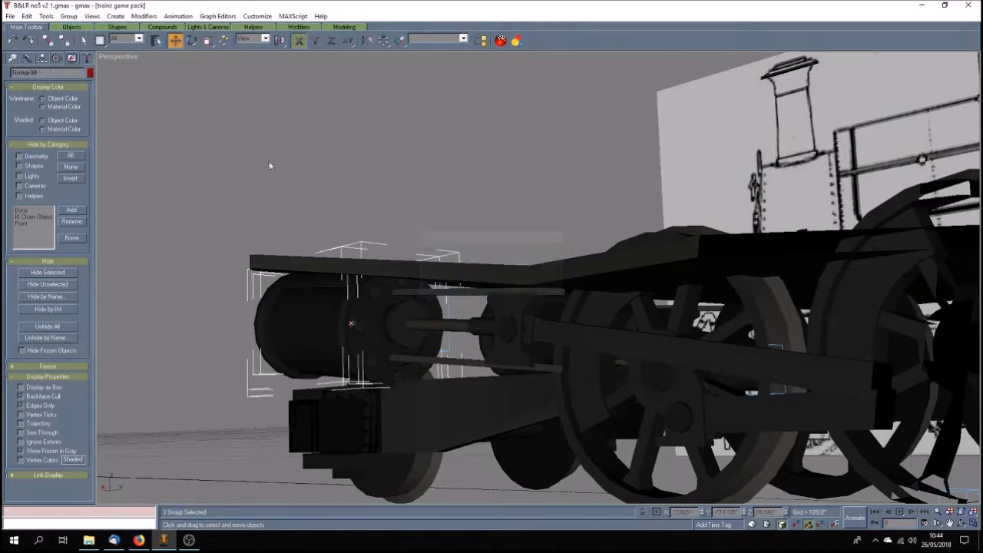
{"action": "mouse_move", "coordinate": [318, 324]}
{"action": "left_mouse_down"}
{"action": "mouse_move", "coordinate": [269, 327]}
{"action": "mouse_move", "coordinate": [322, 330]}
{"action": "mouse_move", "coordinate": [312, 330]}
{"action": "left_mouse_up"}
{"action": "left_click", "coordinate": [15, 43]}
Center the pivot of the complete cylinder group on the object and leave pivot editing.
{"action": "left_click", "coordinate": [962, 523]}
{"action": "left_click_drag", "start_coordinate": [472, 328], "coordinate": [583, 346]}
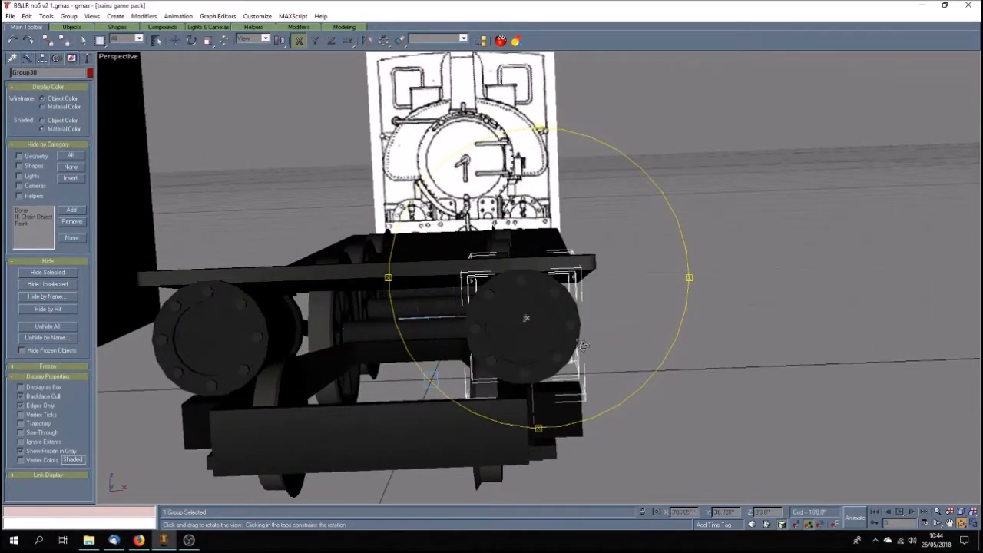
{"action": "left_click", "coordinate": [41, 57]}
{"action": "left_click", "coordinate": [47, 123]}
{"action": "left_click", "coordinate": [60, 176]}
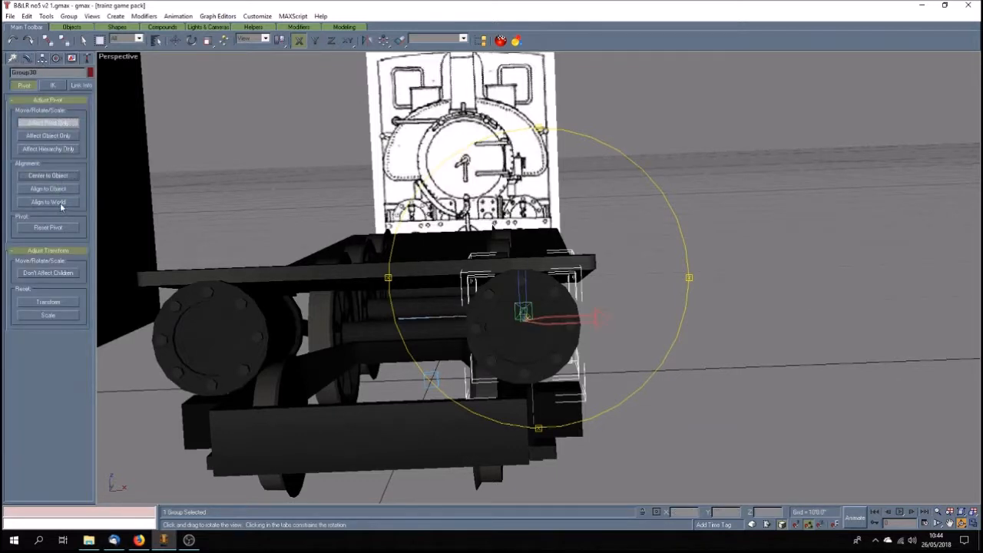
{"action": "left_click", "coordinate": [59, 125]}
Move the cylinder group outward along X to 2'4.0", check its clearance from the chassis, and adjust it to 2'5.0".
{"action": "left_click", "coordinate": [176, 41]}
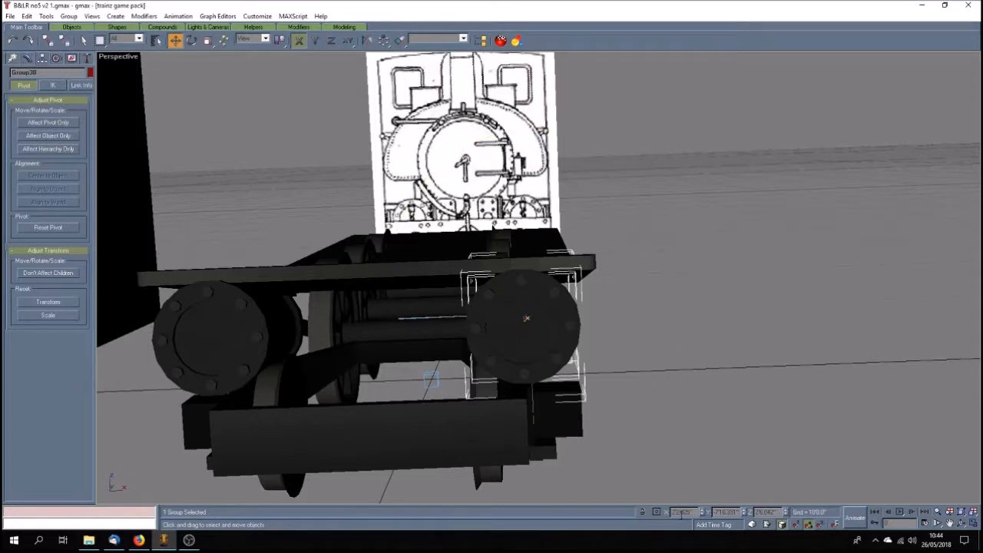
{"action": "double_click", "coordinate": [677, 511]}
{"action": "left_click_drag", "start_coordinate": [526, 318], "coordinate": [533, 318]}
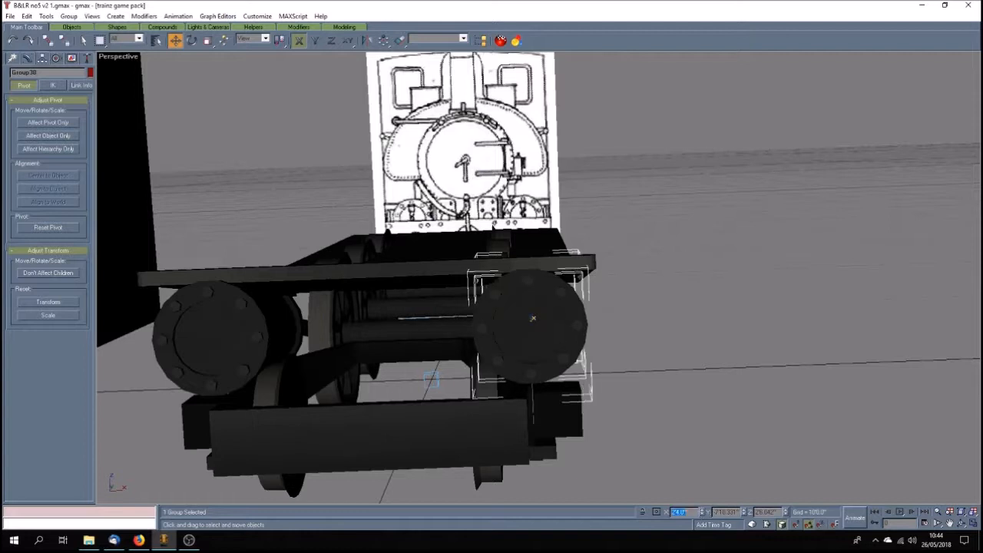
{"action": "left_click", "coordinate": [950, 523]}
{"action": "left_click_drag", "start_coordinate": [476, 378], "coordinate": [553, 318]}
{"action": "left_click", "coordinate": [961, 523]}
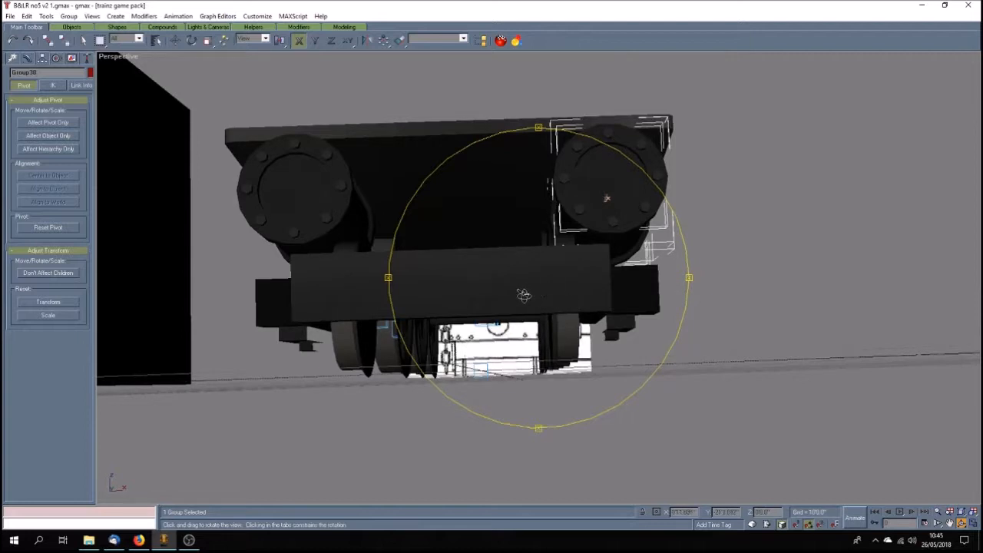
{"action": "mouse_move", "coordinate": [527, 299]}
{"action": "left_mouse_down"}
{"action": "mouse_move", "coordinate": [512, 297]}
{"action": "mouse_move", "coordinate": [540, 257]}
{"action": "mouse_move", "coordinate": [503, 271]}
{"action": "mouse_move", "coordinate": [501, 282]}
{"action": "mouse_move", "coordinate": [522, 288]}
{"action": "left_mouse_up"}
{"action": "left_click", "coordinate": [175, 40]}
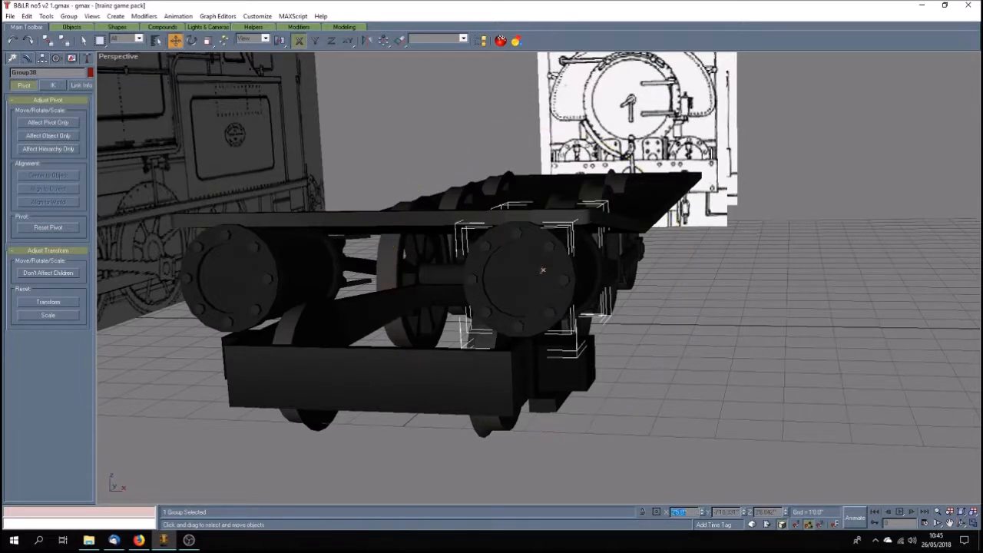
{"action": "left_click_drag", "start_coordinate": [542, 269], "coordinate": [547, 269]}
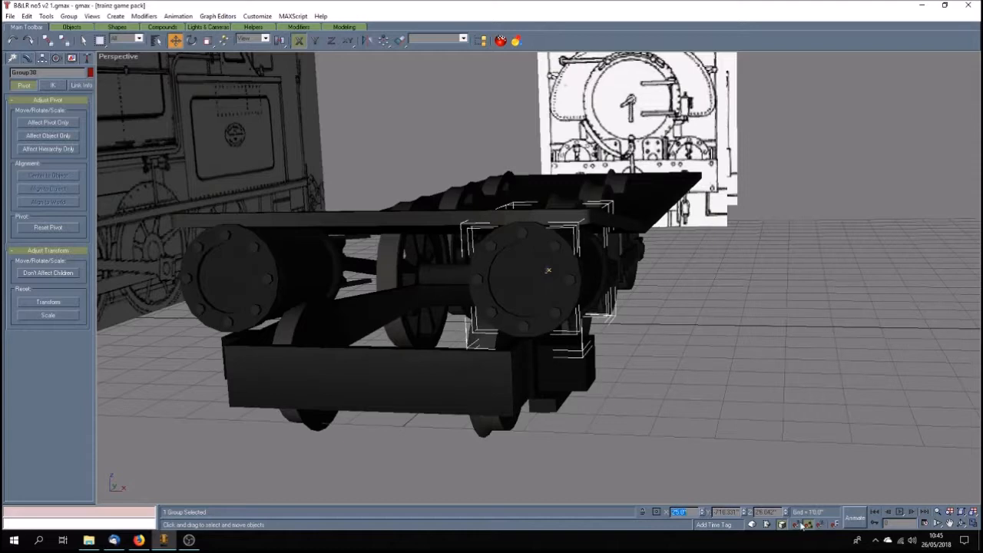
Examine the position of both cylinders under the footplate from the front, above and both sides of the chassis.
{"action": "left_click", "coordinate": [962, 523]}
{"action": "left_click_drag", "start_coordinate": [473, 370], "coordinate": [514, 381]}
{"action": "left_click", "coordinate": [950, 522]}
{"action": "left_click_drag", "start_coordinate": [739, 401], "coordinate": [735, 361]}
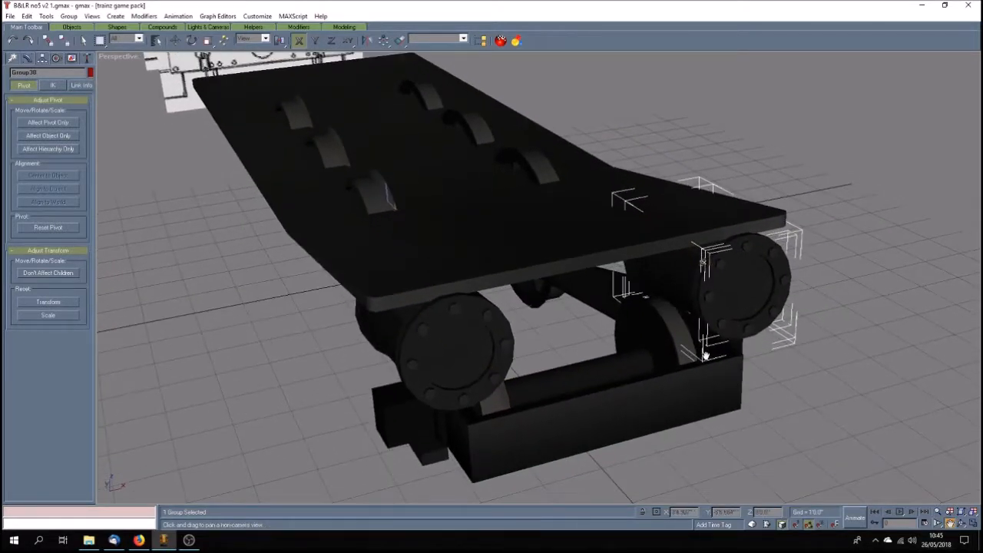
{"action": "scroll", "coordinate": [706, 355], "scroll_direction": "up", "scroll_amount": 2}
{"action": "scroll", "coordinate": [706, 356], "scroll_direction": "down", "scroll_amount": 3}
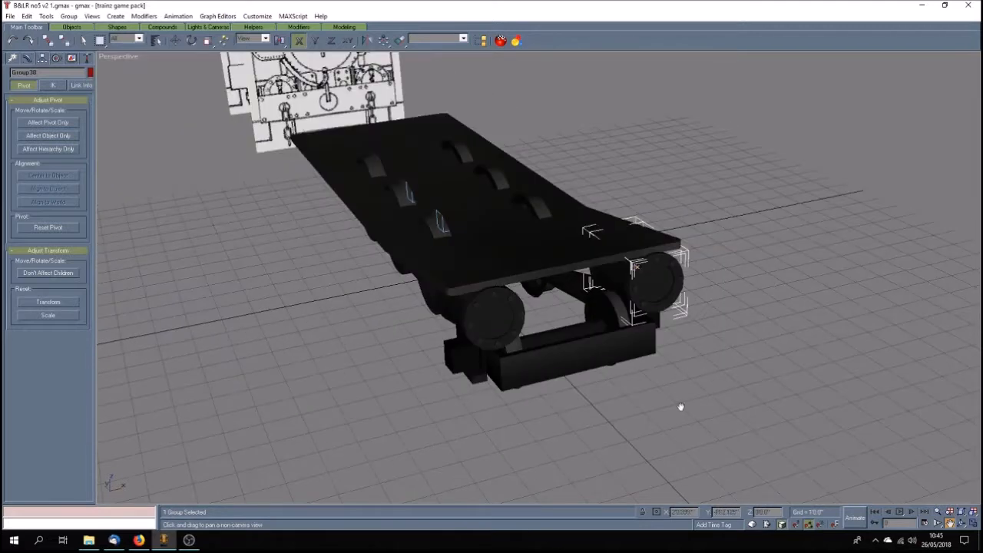
{"action": "left_click", "coordinate": [962, 522]}
{"action": "left_click_drag", "start_coordinate": [603, 374], "coordinate": [567, 361]}
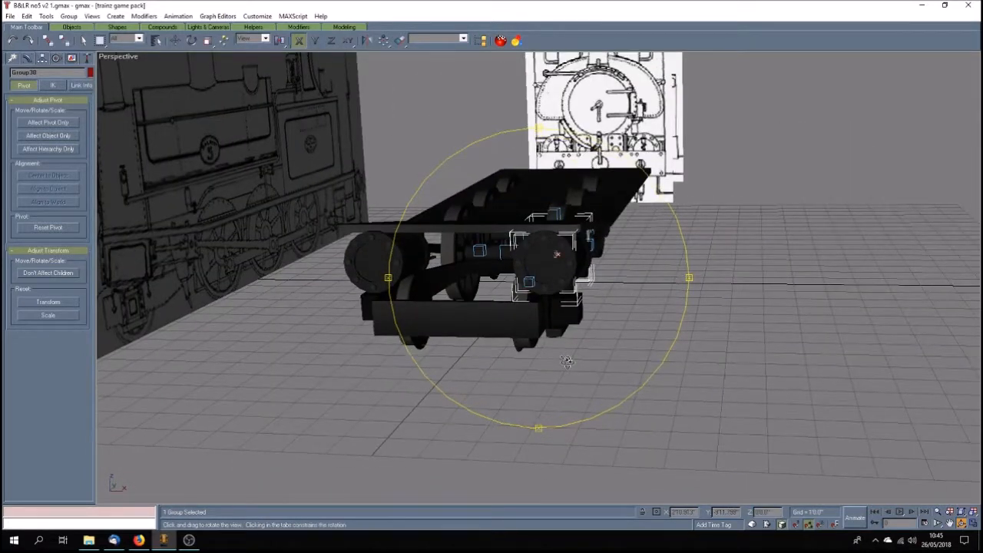
{"action": "mouse_move", "coordinate": [567, 361]}
{"action": "left_mouse_down"}
{"action": "mouse_move", "coordinate": [582, 361]}
{"action": "mouse_move", "coordinate": [552, 364]}
{"action": "left_mouse_up"}
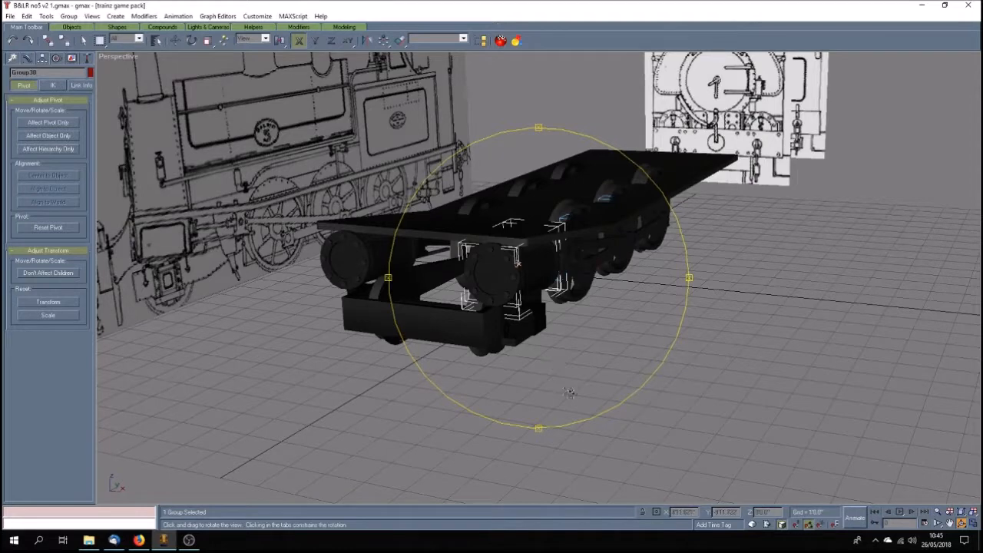
{"action": "scroll", "coordinate": [539, 351], "scroll_direction": "up", "scroll_amount": 3}
{"action": "scroll", "coordinate": [539, 351], "scroll_direction": "down", "scroll_amount": 4}
{"action": "left_click_drag", "start_coordinate": [539, 351], "coordinate": [607, 347]}
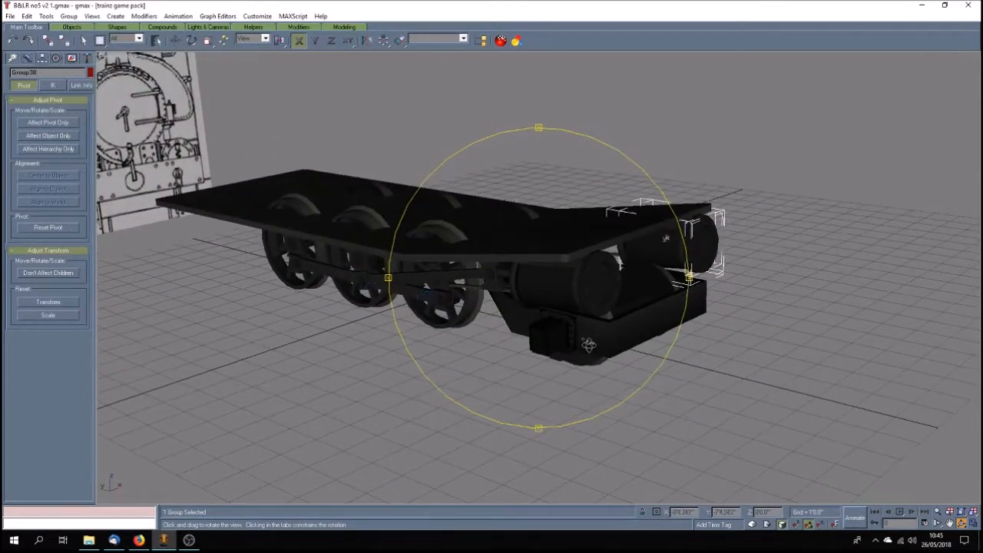
Clone the cylinder group once along X to open space beyond the opposite side of the chassis, keeping the default name, and save the file.
{"action": "left_click", "coordinate": [83, 40]}
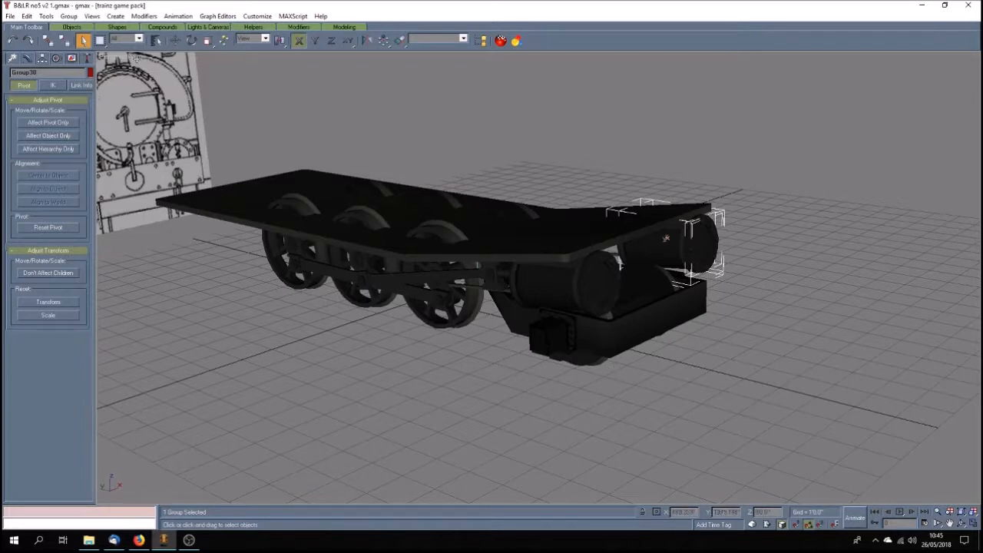
{"action": "key", "text": "w"}
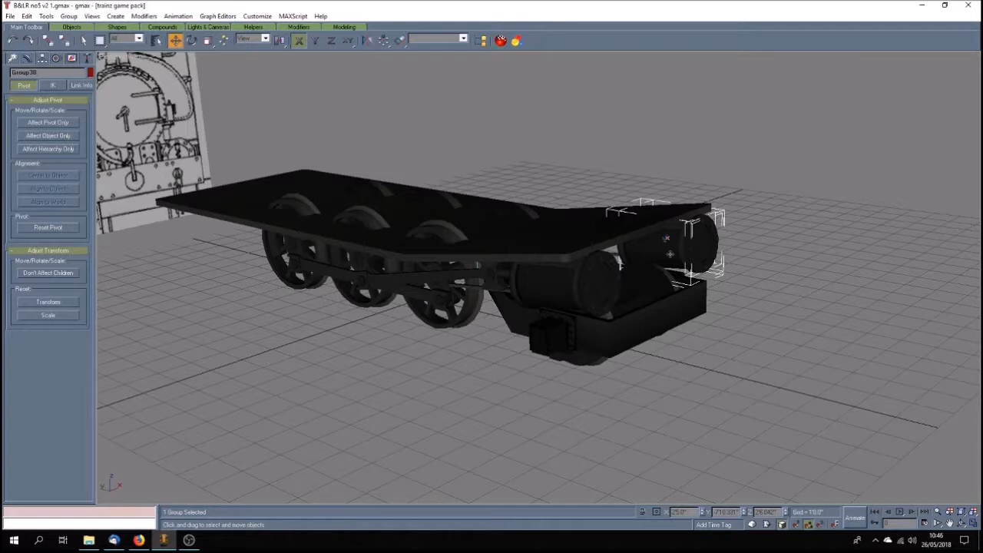
{"action": "left_click_drag", "start_coordinate": [670, 253], "coordinate": [397, 338]}
{"action": "left_click_drag", "start_coordinate": [405, 420], "coordinate": [407, 424], "text": "shift"}
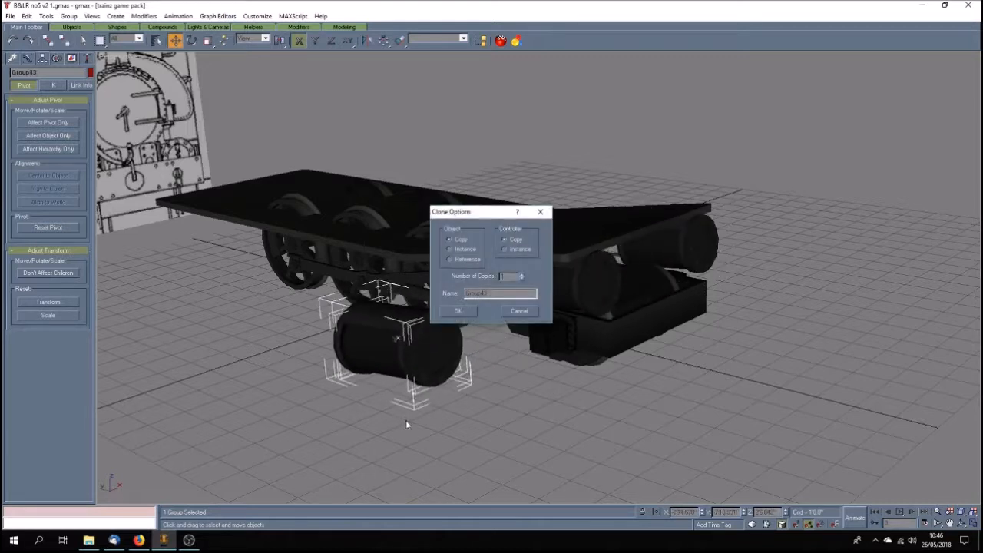
{"action": "left_click", "coordinate": [458, 311]}
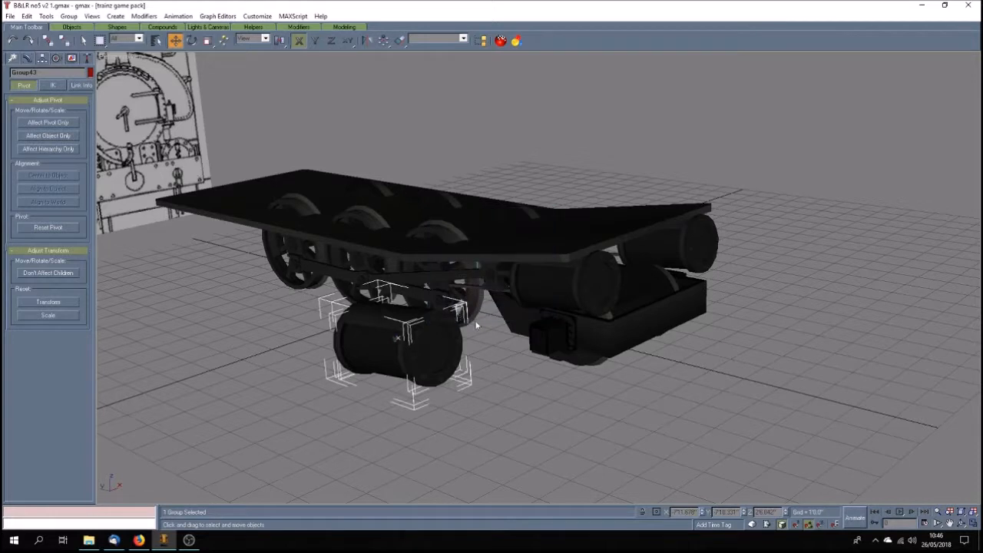
{"action": "left_click", "coordinate": [518, 378]}
{"action": "key", "text": "ctrl+s"}
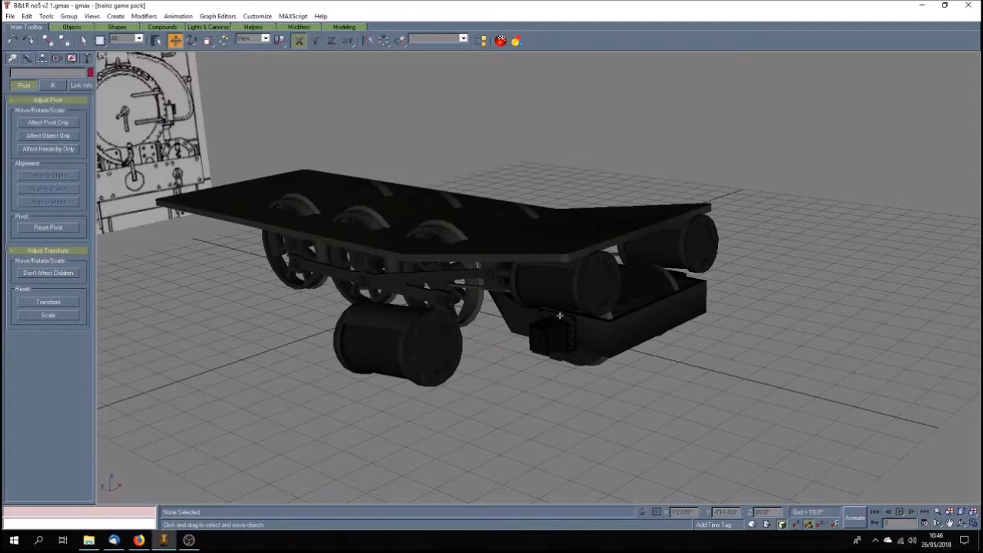
Delete the old ungrouped cylinder's body, end covers and flange parts on the side facing the cloned group.
{"action": "left_click", "coordinate": [547, 293]}
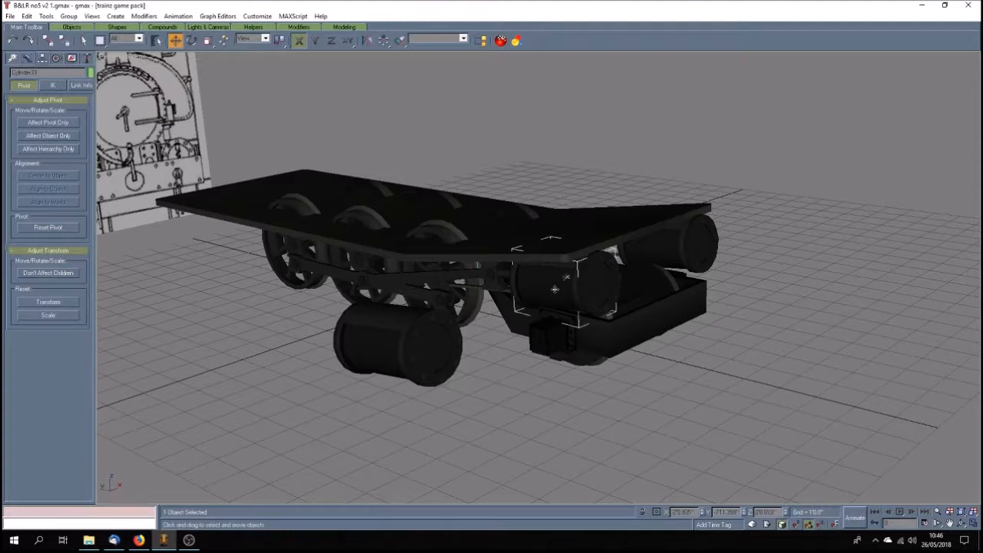
{"action": "key", "text": "Delete"}
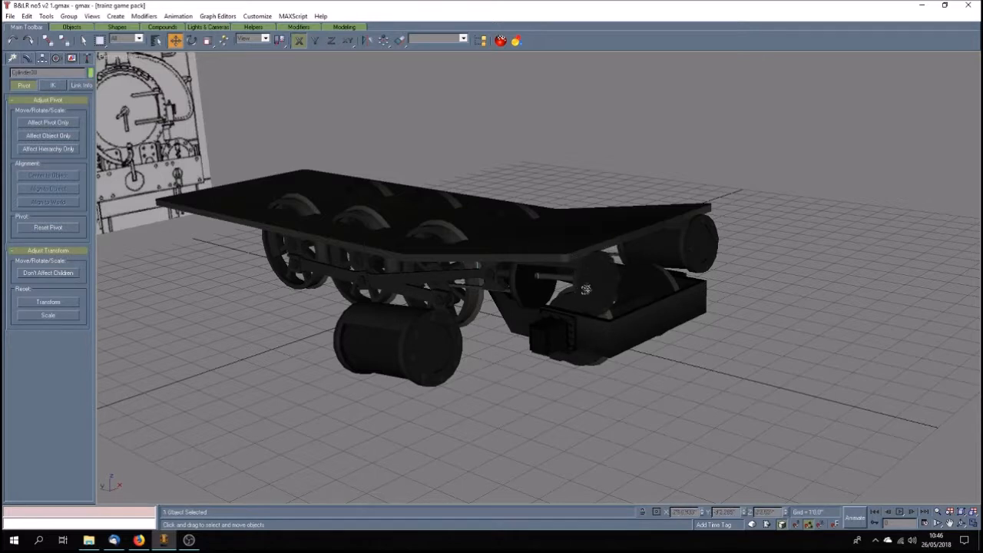
{"action": "left_click", "coordinate": [589, 269]}
{"action": "left_click", "coordinate": [594, 280]}
{"action": "left_click", "coordinate": [612, 265]}
{"action": "key", "text": "Delete"}
{"action": "left_click", "coordinate": [598, 285]}
{"action": "key", "text": "Delete"}
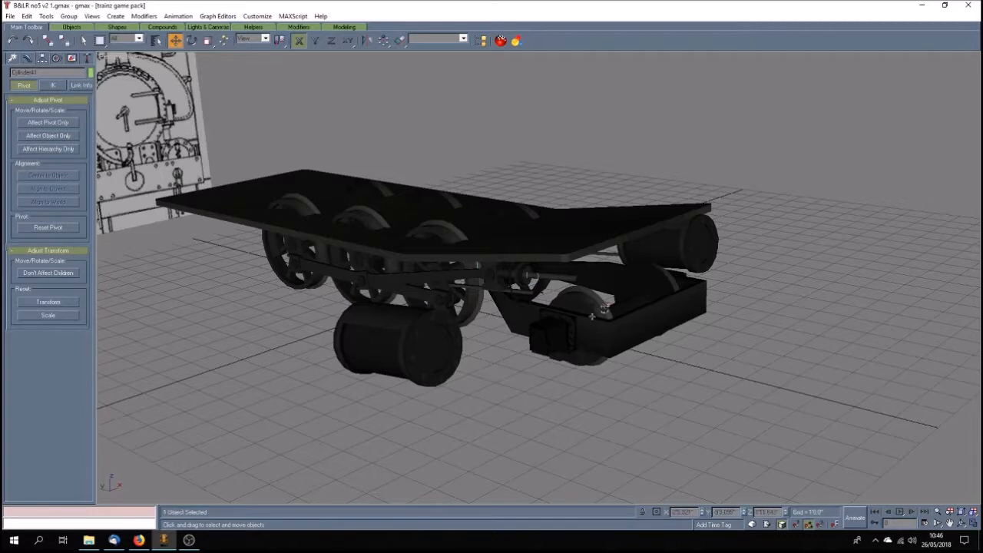
Delete the old cylinder's leftover ring-shaped flange parts around the piston rod under the footplate.
{"action": "left_click", "coordinate": [959, 523]}
{"action": "left_click_drag", "start_coordinate": [583, 380], "coordinate": [563, 382]}
{"action": "left_click", "coordinate": [83, 40]}
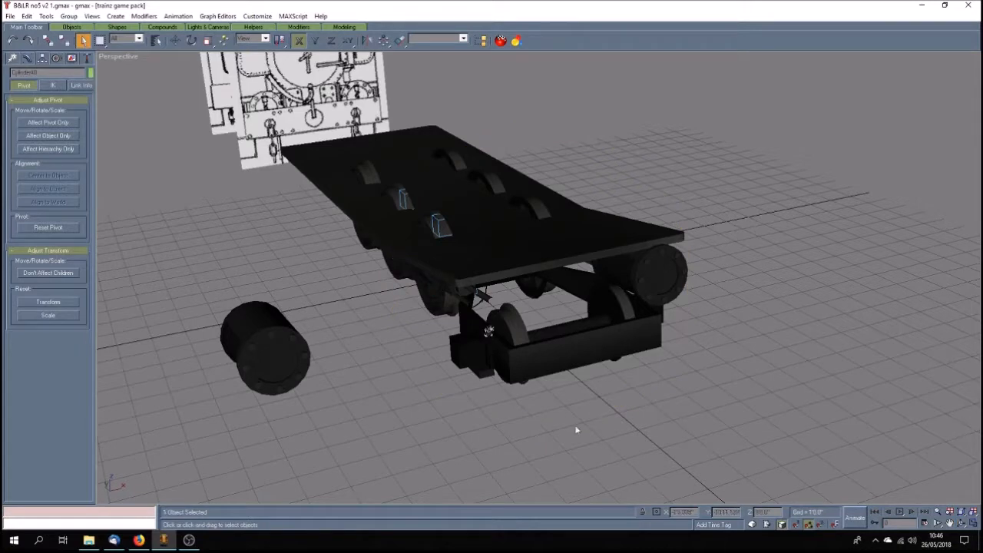
{"action": "left_click", "coordinate": [959, 523]}
{"action": "left_click_drag", "start_coordinate": [491, 299], "coordinate": [551, 297]}
{"action": "left_click", "coordinate": [951, 523]}
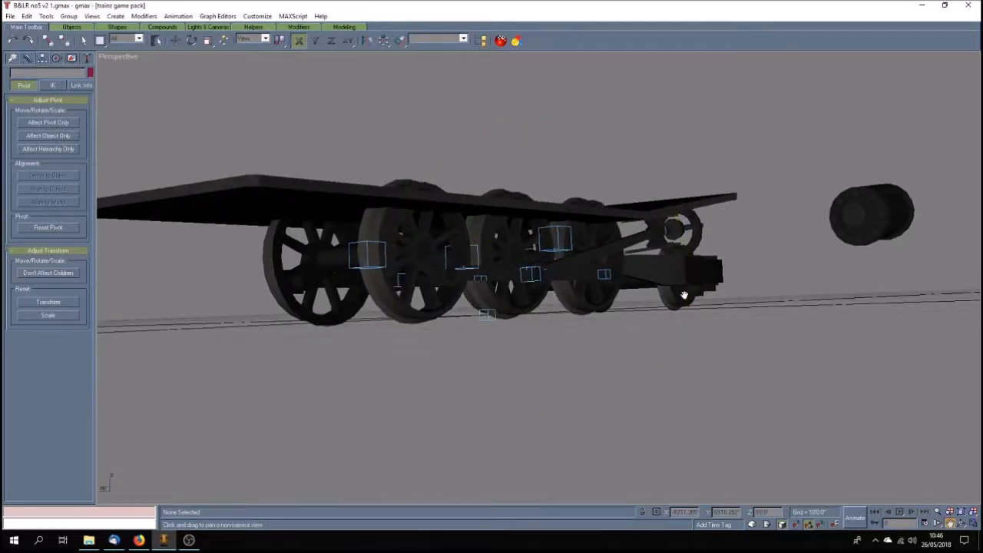
{"action": "left_click_drag", "start_coordinate": [673, 248], "coordinate": [561, 307]}
{"action": "scroll", "coordinate": [561, 307], "scroll_direction": "up", "scroll_amount": 3}
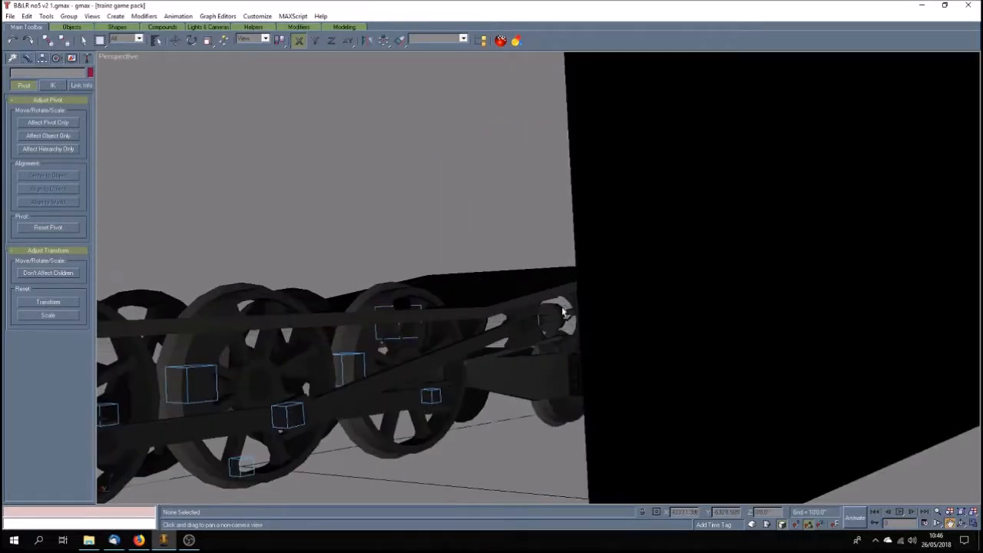
{"action": "scroll", "coordinate": [558, 330], "scroll_direction": "down", "scroll_amount": 3}
{"action": "left_click", "coordinate": [83, 40]}
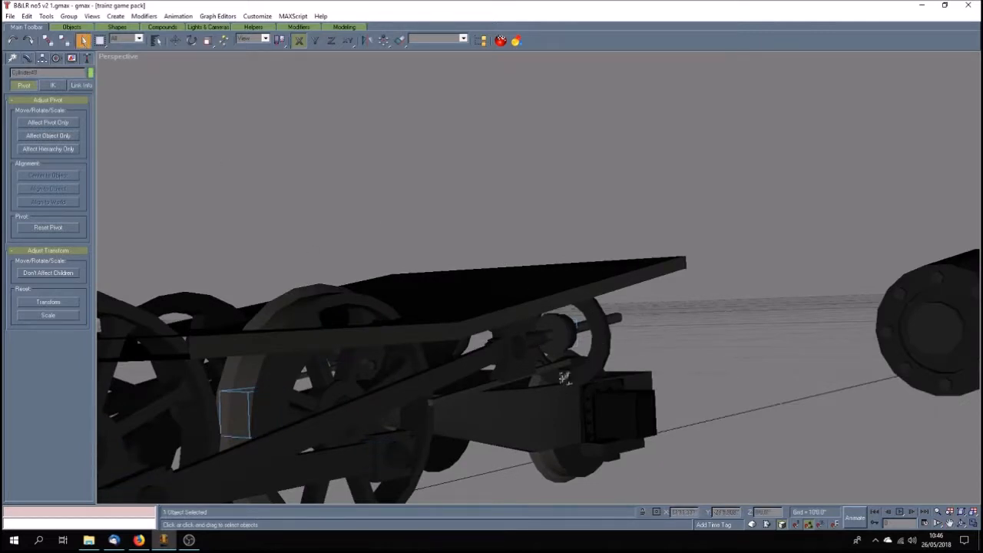
{"action": "left_click", "coordinate": [539, 364]}
{"action": "key", "text": "Delete"}
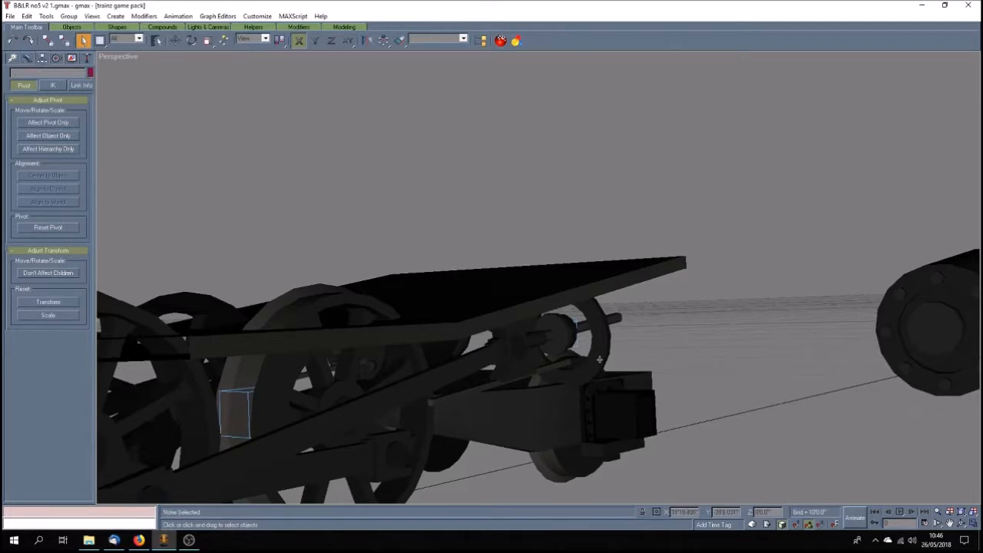
{"action": "left_click", "coordinate": [600, 361]}
{"action": "key", "text": "Delete"}
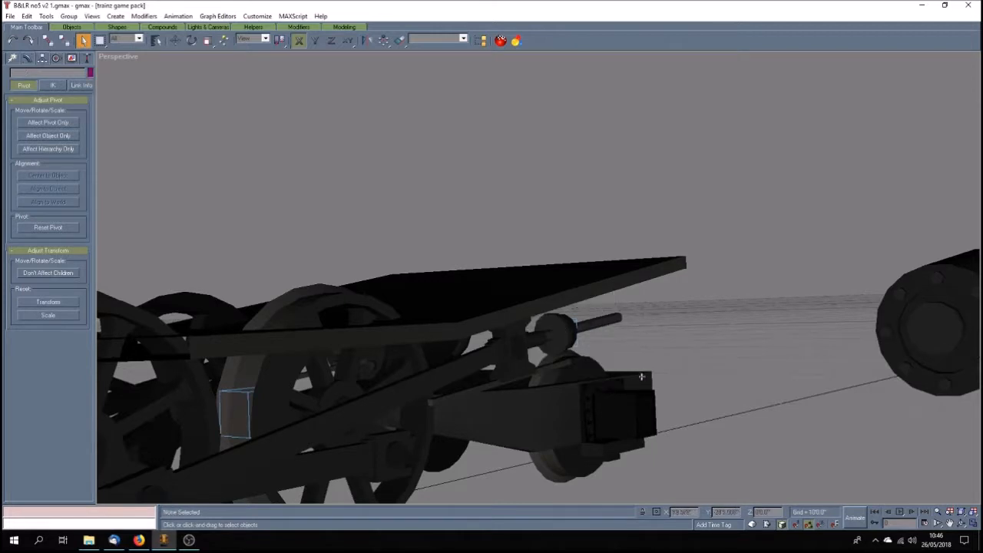
Delete the old cylinder's small round gland parts from around the piston rod.
{"action": "left_click", "coordinate": [556, 323]}
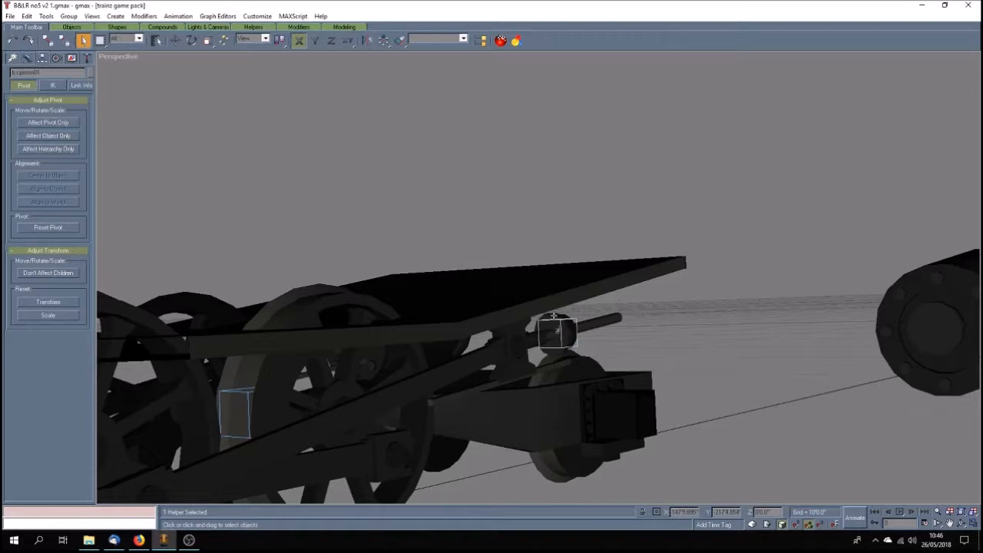
{"action": "key", "text": "Delete"}
{"action": "left_click", "coordinate": [563, 316]}
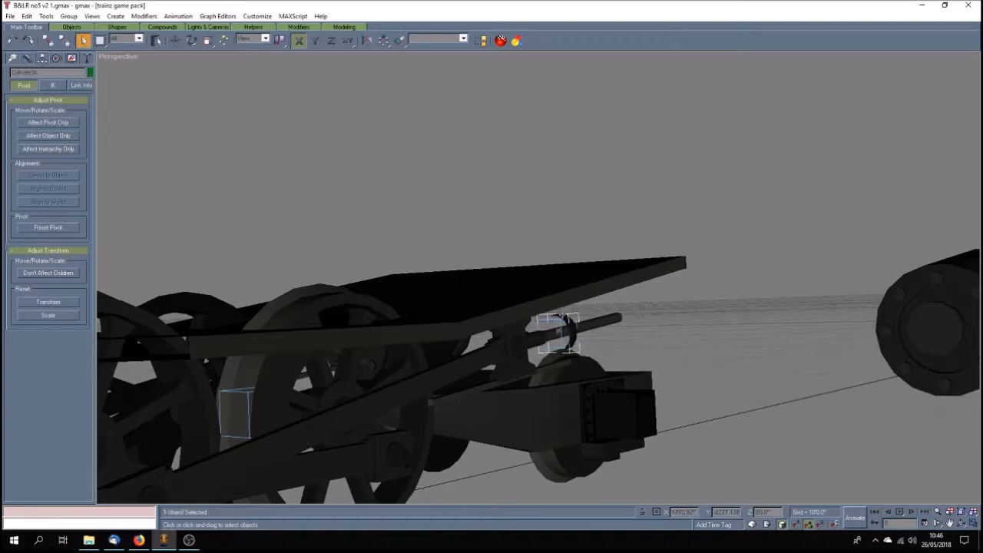
{"action": "key", "text": "Delete"}
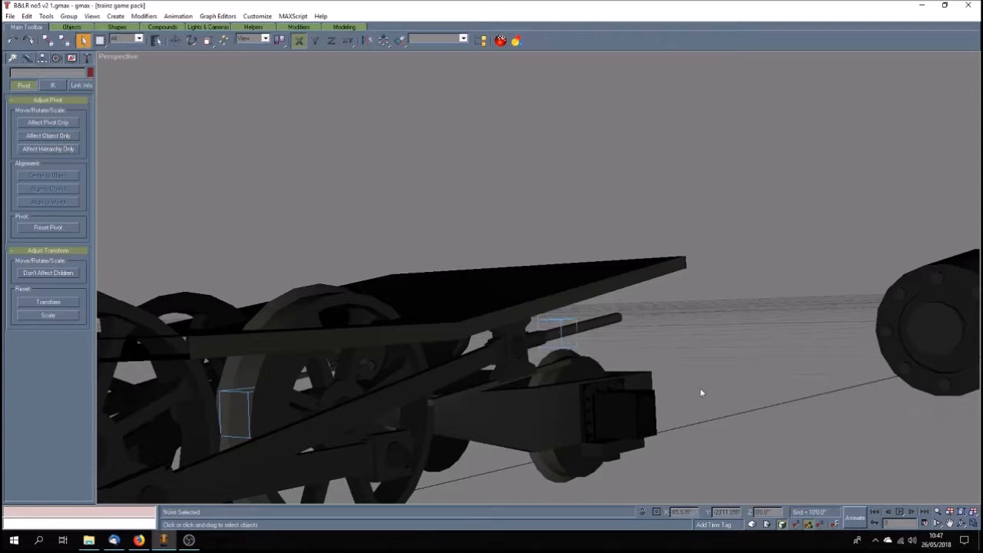
Undo the last deletion to restore the b.r.piston01 helper, and delete the old cylinder's two leftover bolts under the footplate.
{"action": "left_click", "coordinate": [962, 523]}
{"action": "left_click_drag", "start_coordinate": [635, 365], "coordinate": [641, 331]}
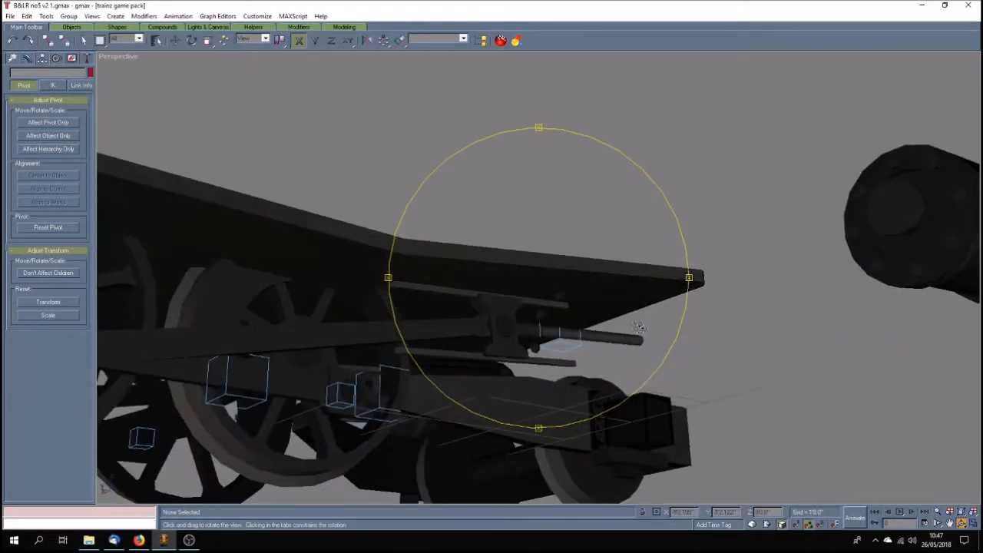
{"action": "left_click", "coordinate": [84, 41]}
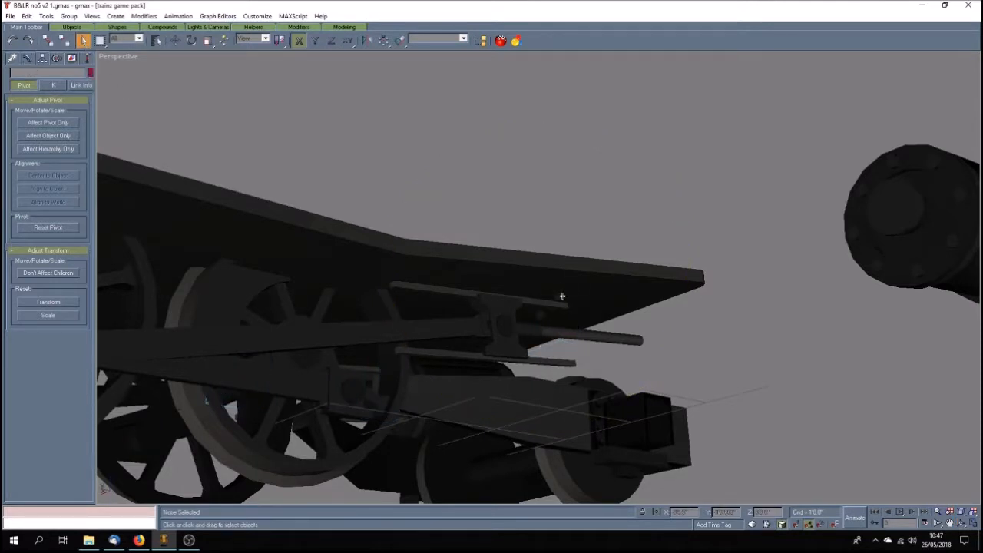
{"action": "left_click", "coordinate": [27, 16]}
{"action": "left_click", "coordinate": [33, 31]}
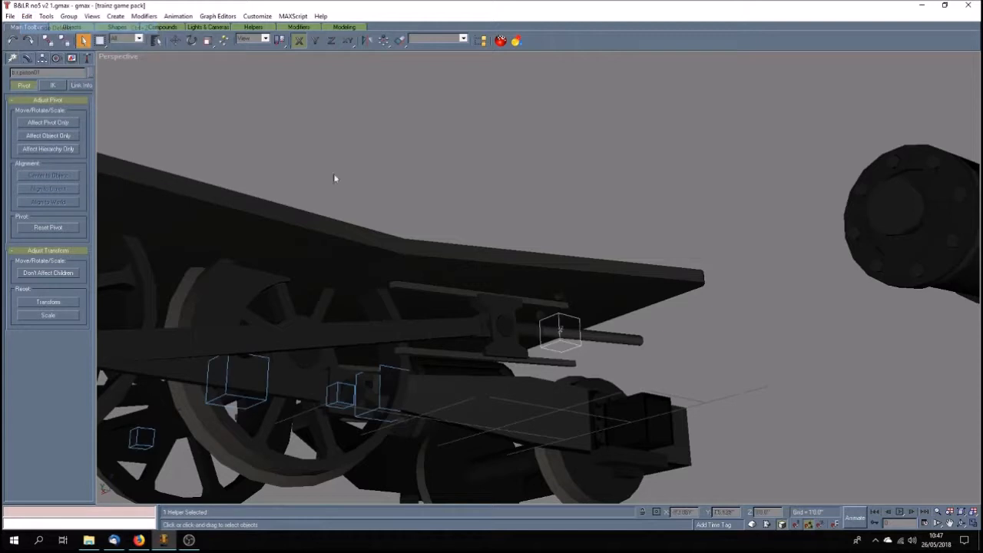
{"action": "left_click", "coordinate": [540, 316]}
{"action": "left_click", "coordinate": [540, 315]}
{"action": "key", "text": "Delete"}
{"action": "left_click", "coordinate": [560, 296]}
{"action": "key", "text": "Delete"}
Move the cloned cylinder group along X to -2'5.0", under the footplate on the side cleared of the old cylinder.
{"action": "left_click", "coordinate": [866, 239]}
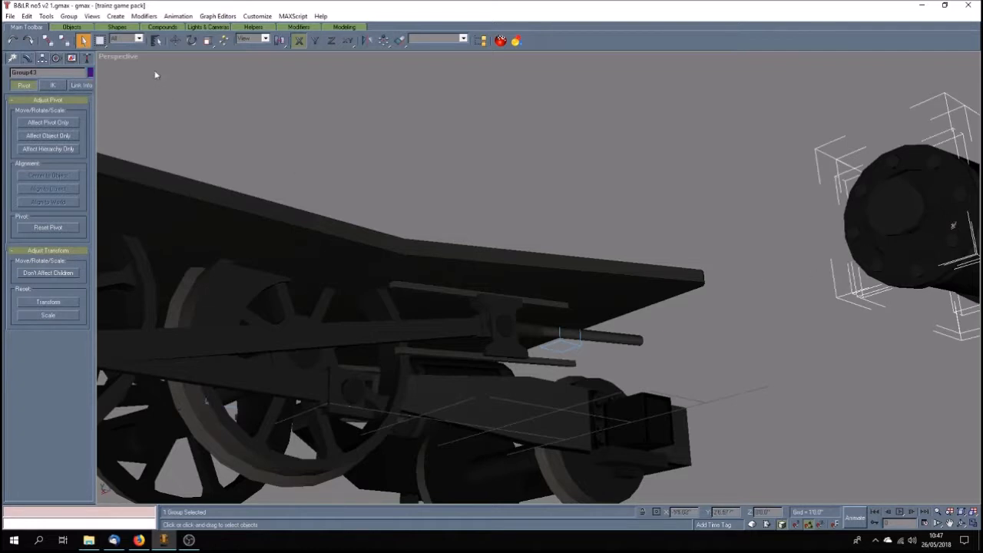
{"action": "left_click", "coordinate": [173, 40]}
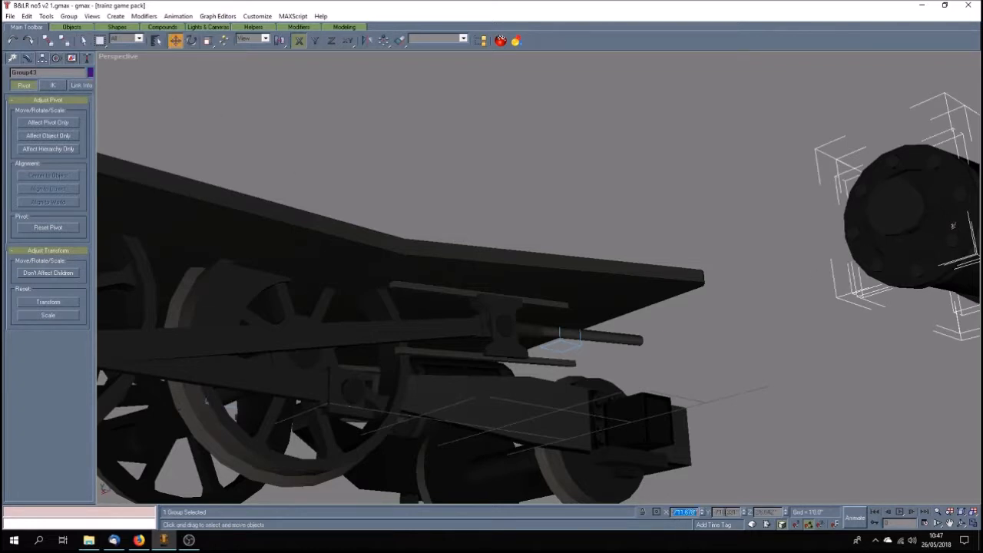
{"action": "left_click_drag", "start_coordinate": [952, 226], "coordinate": [623, 335]}
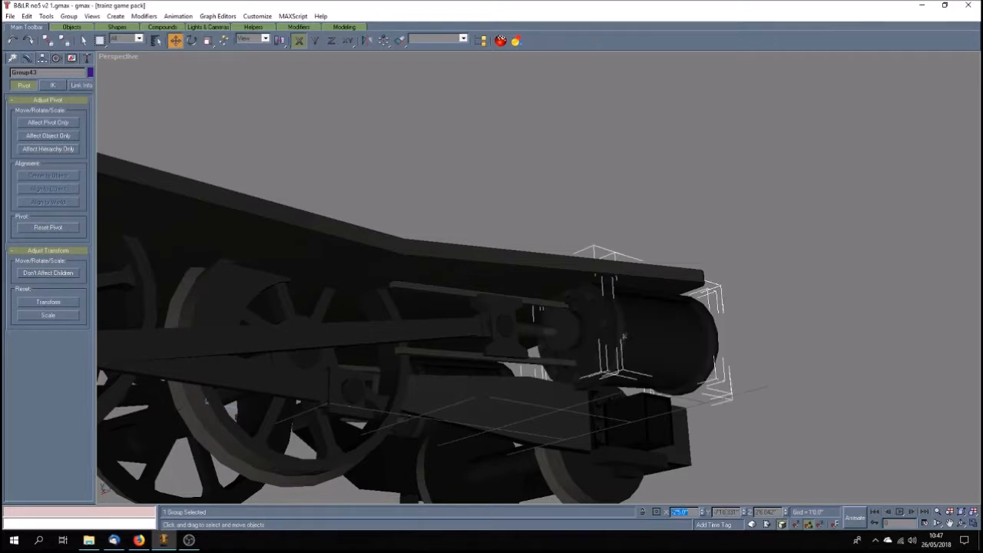
Hide the reference plane with the locomotive's side-elevation drawing beside the chassis.
{"action": "left_click", "coordinate": [961, 522]}
{"action": "left_click_drag", "start_coordinate": [615, 358], "coordinate": [525, 382]}
{"action": "mouse_move", "coordinate": [491, 396]}
{"action": "left_mouse_down"}
{"action": "mouse_move", "coordinate": [473, 373]}
{"action": "mouse_move", "coordinate": [472, 381]}
{"action": "mouse_move", "coordinate": [511, 393]}
{"action": "mouse_move", "coordinate": [613, 374]}
{"action": "mouse_move", "coordinate": [548, 369]}
{"action": "mouse_move", "coordinate": [611, 379]}
{"action": "mouse_move", "coordinate": [592, 361]}
{"action": "left_mouse_up"}
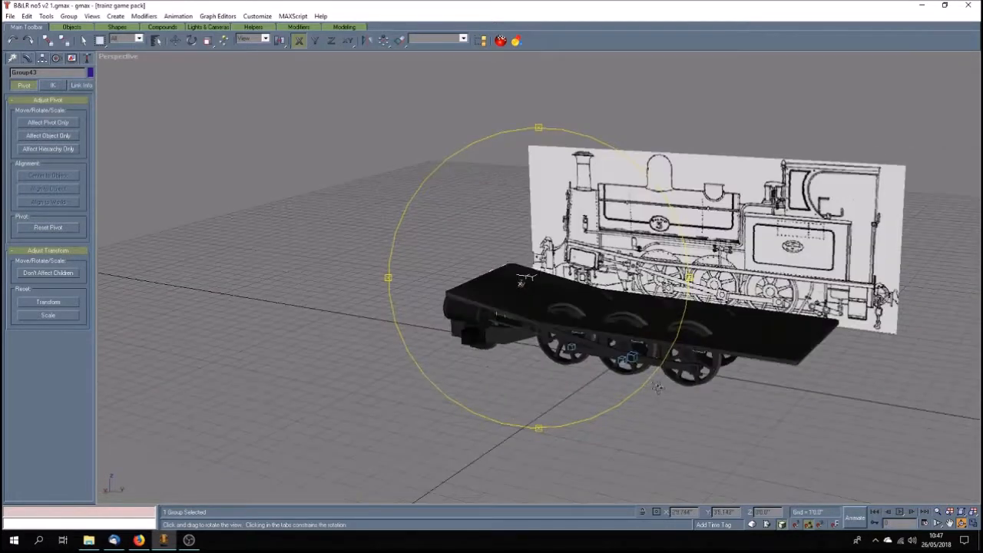
{"action": "left_click", "coordinate": [83, 40]}
{"action": "left_click", "coordinate": [533, 261]}
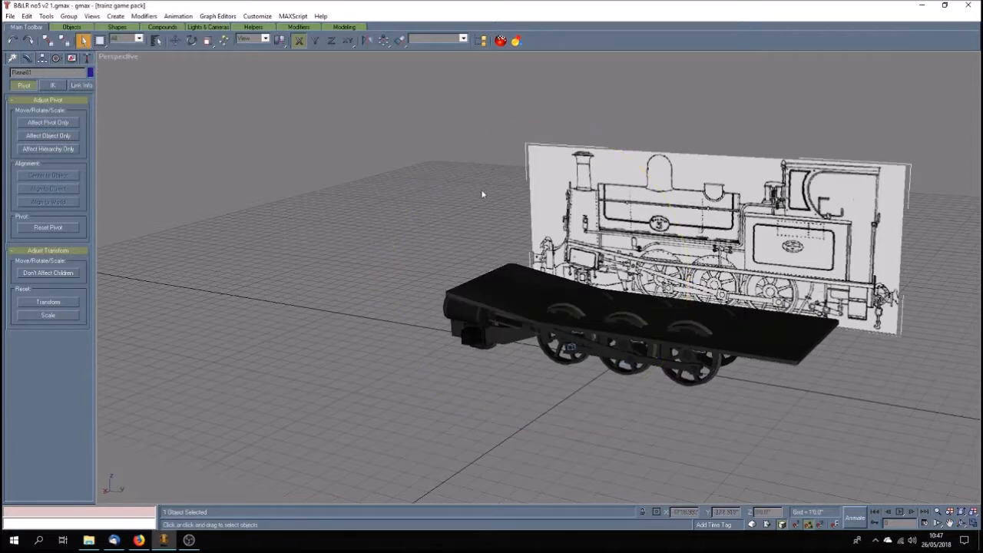
{"action": "left_click", "coordinate": [72, 59]}
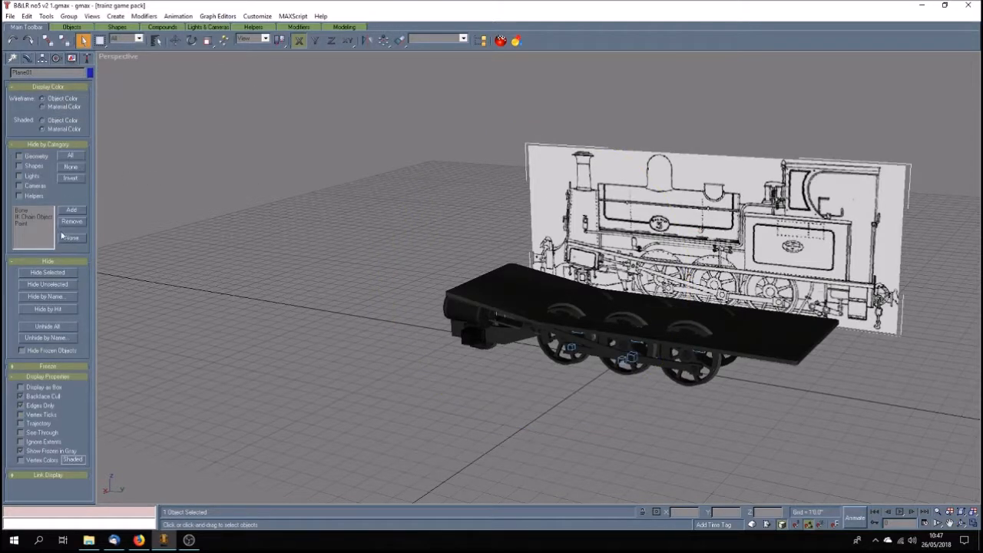
{"action": "left_click", "coordinate": [48, 272]}
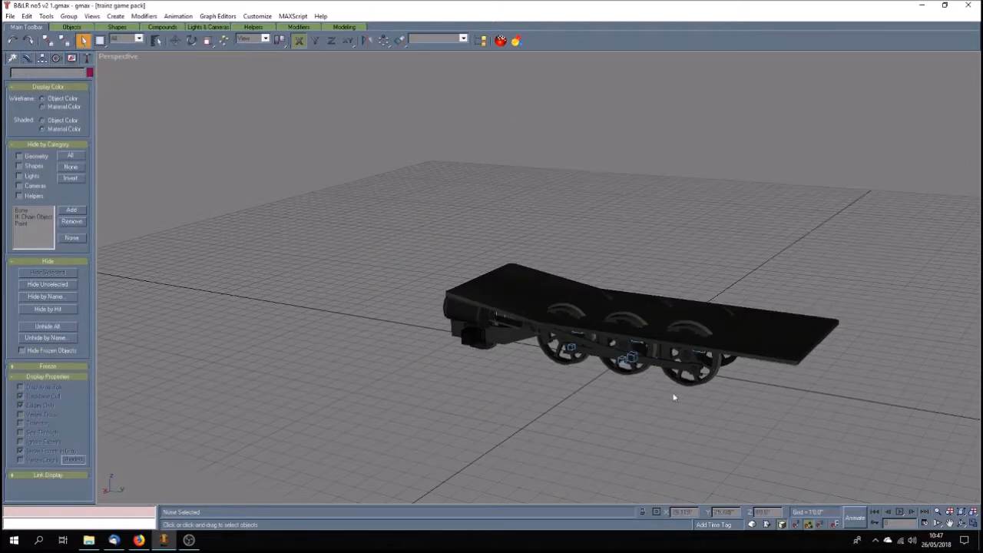
Examine both cylinders under the footplate in perspective and from above, checking their alignment with the piston rods.
{"action": "left_click", "coordinate": [961, 523]}
{"action": "left_click_drag", "start_coordinate": [581, 337], "coordinate": [404, 335]}
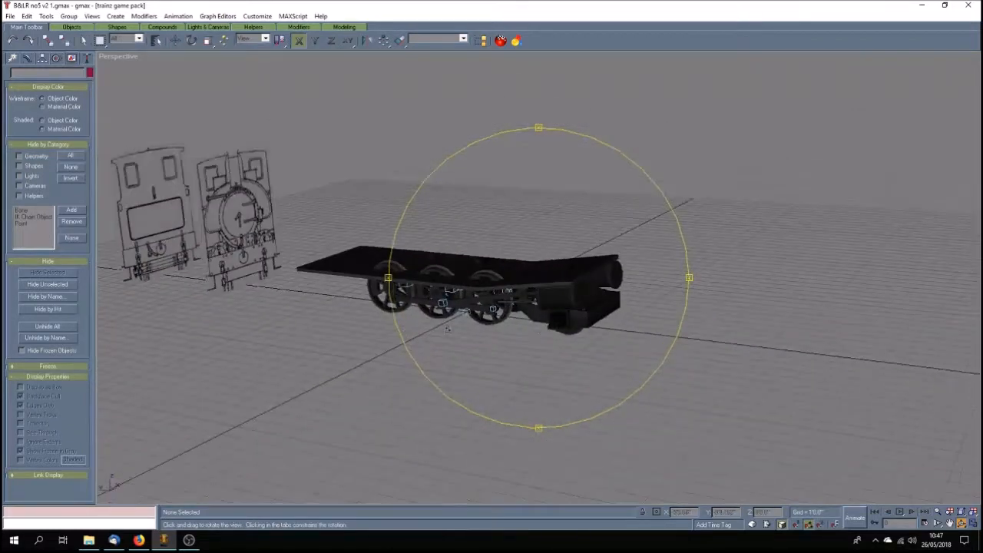
{"action": "scroll", "coordinate": [550, 330], "scroll_direction": "up", "scroll_amount": 2}
{"action": "scroll", "coordinate": [548, 328], "scroll_direction": "down", "scroll_amount": 1}
{"action": "left_click_drag", "start_coordinate": [541, 336], "coordinate": [574, 380]}
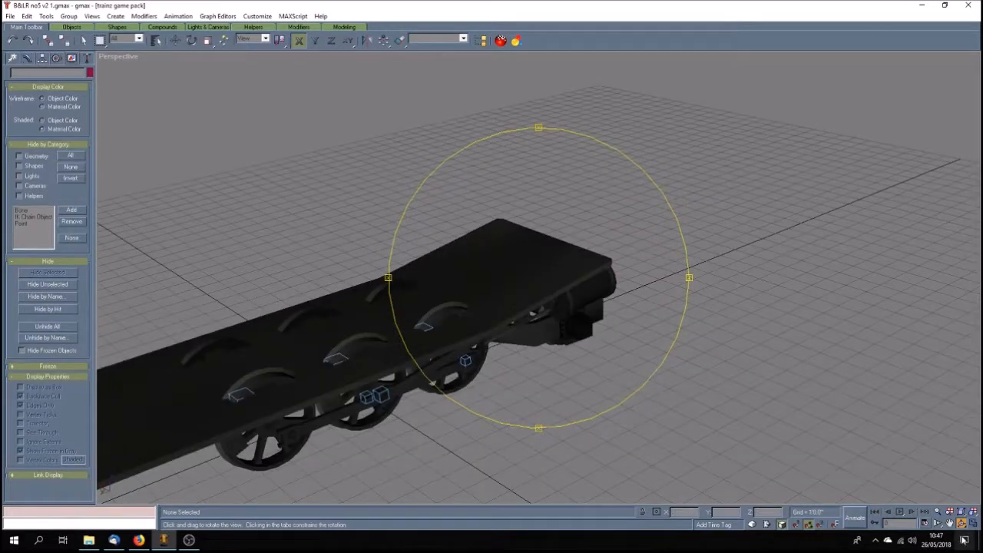
{"action": "left_click", "coordinate": [974, 523]}
{"action": "left_click", "coordinate": [952, 523]}
{"action": "left_click_drag", "start_coordinate": [319, 177], "coordinate": [349, 197]}
{"action": "scroll", "coordinate": [366, 182], "scroll_direction": "up", "scroll_amount": 4}
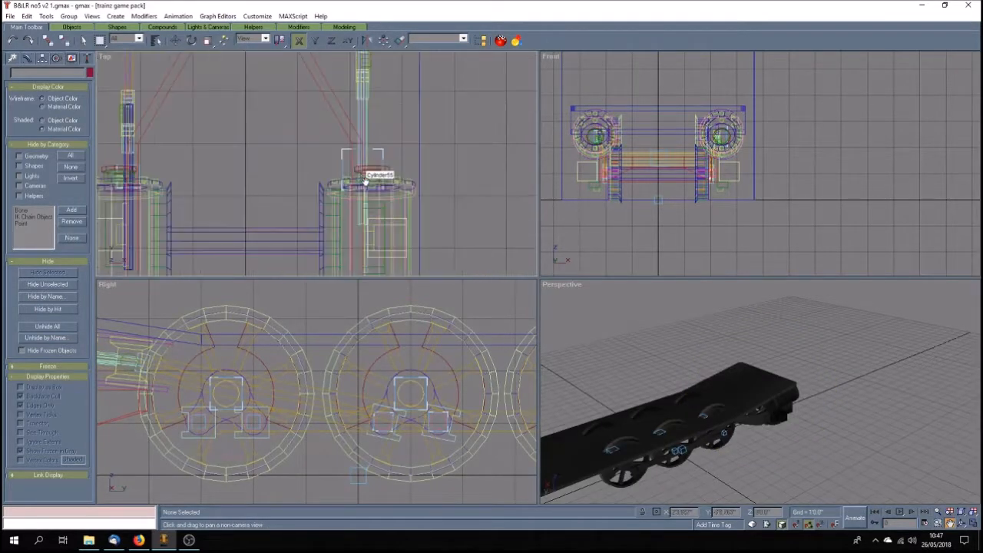
{"action": "scroll", "coordinate": [365, 182], "scroll_direction": "down", "scroll_amount": 4}
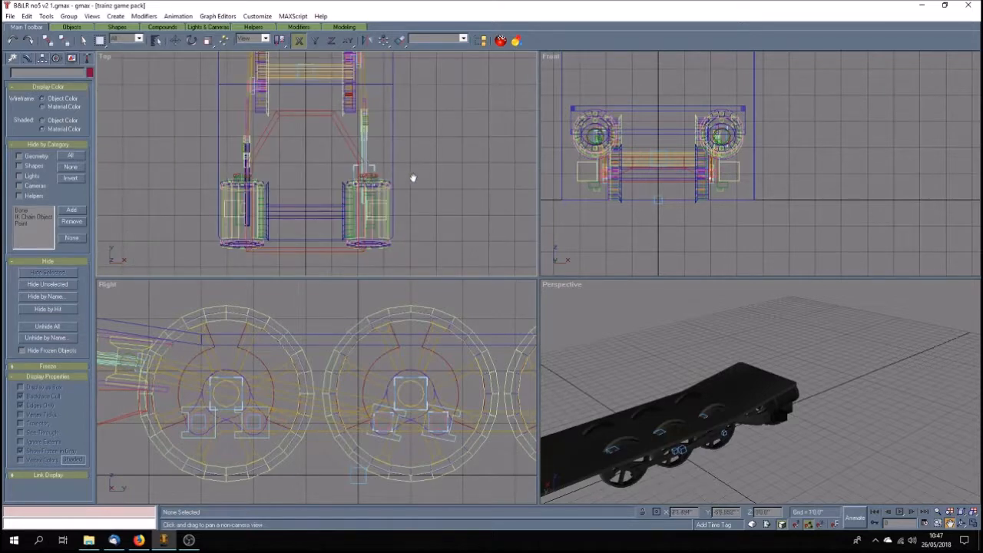
{"action": "left_click", "coordinate": [973, 523]}
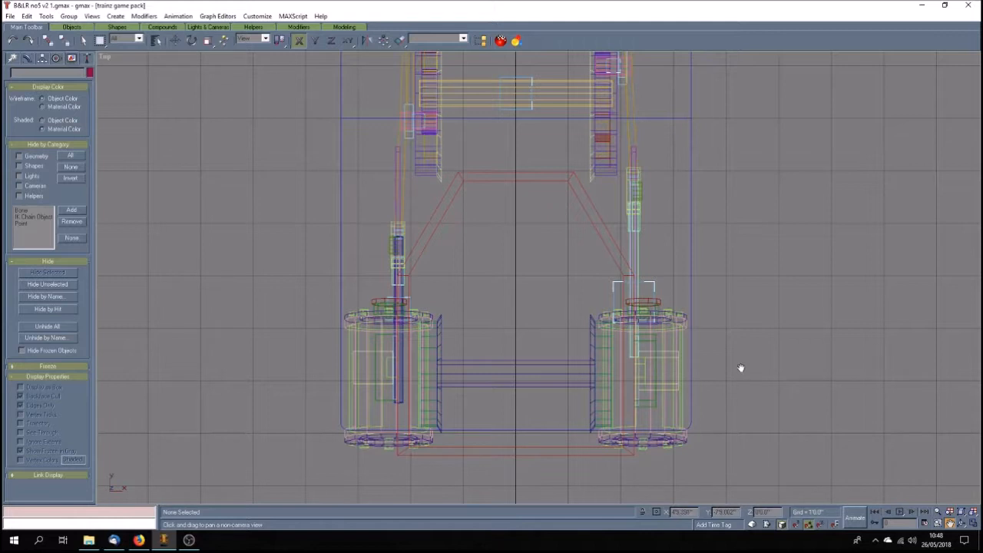
Ungroup the original cylinder group on the positive X side repeatedly until all its nested groups are separate objects.
{"action": "left_click", "coordinate": [175, 40]}
{"action": "left_click", "coordinate": [653, 285]}
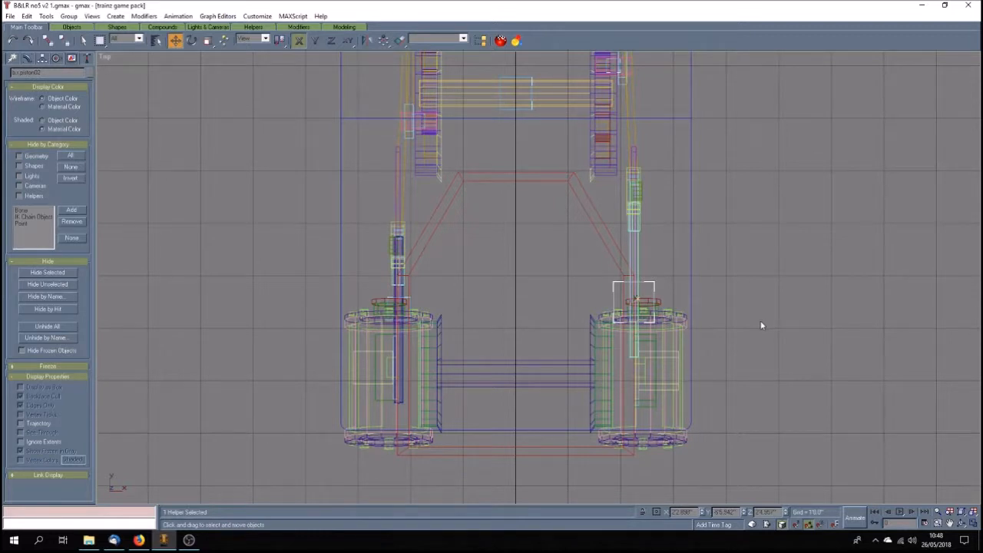
{"action": "left_click", "coordinate": [648, 302]}
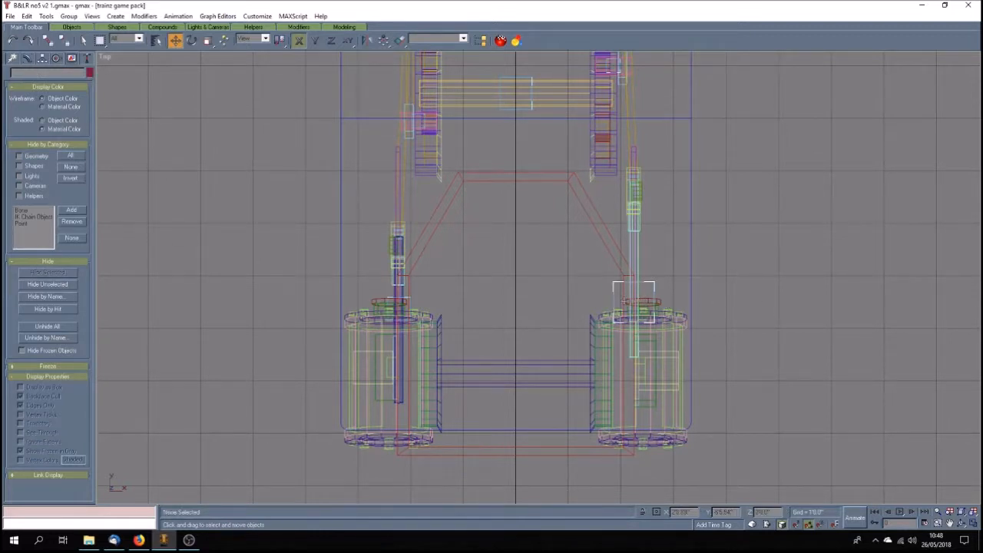
{"action": "left_click", "coordinate": [646, 303]}
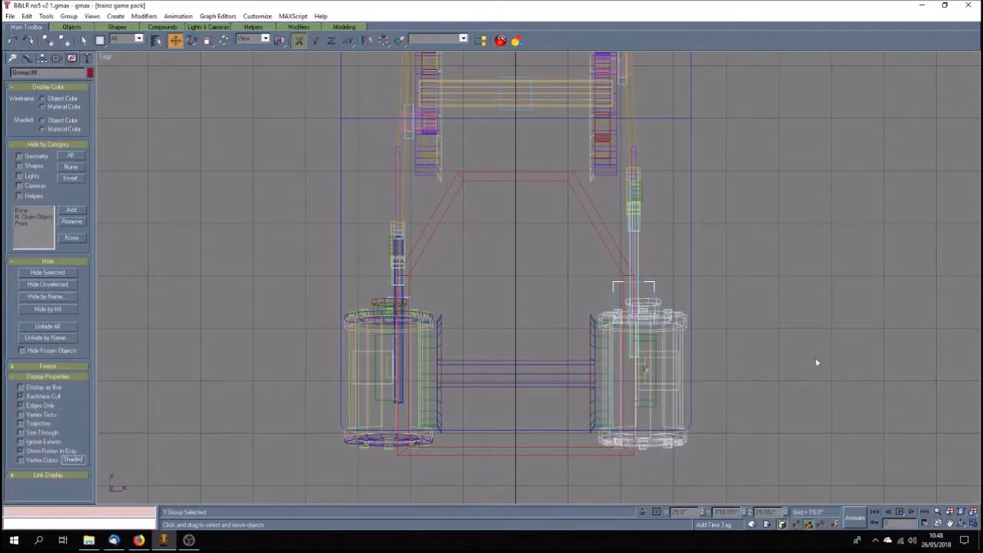
{"action": "left_click", "coordinate": [68, 16]}
{"action": "left_click", "coordinate": [81, 39]}
{"action": "left_click", "coordinate": [68, 16]}
{"action": "left_click", "coordinate": [80, 38]}
{"action": "left_click", "coordinate": [68, 17]}
{"action": "left_click", "coordinate": [81, 38]}
{"action": "left_click", "coordinate": [68, 16]}
{"action": "left_click", "coordinate": [80, 39]}
{"action": "left_click", "coordinate": [68, 16]}
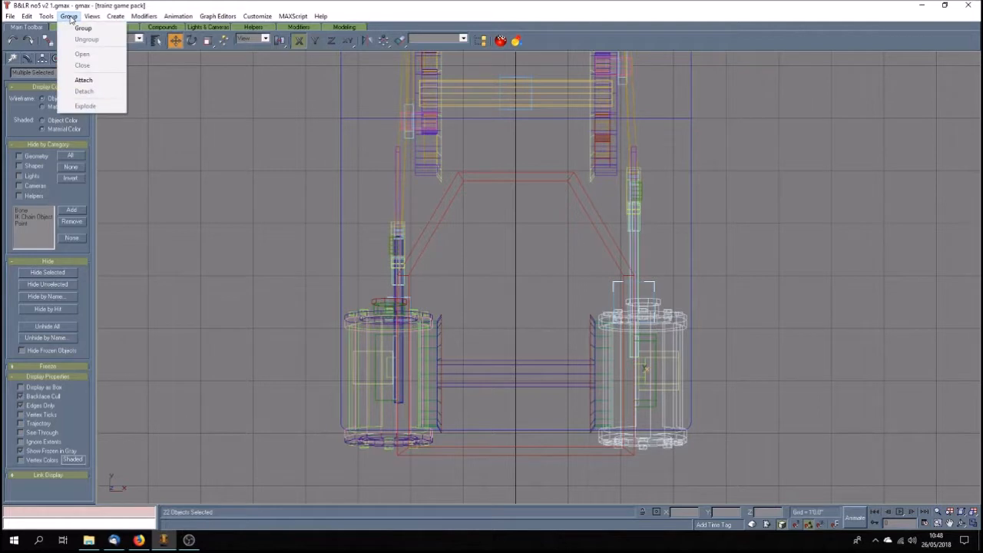
{"action": "left_click", "coordinate": [270, 147]}
{"action": "left_click", "coordinate": [288, 155]}
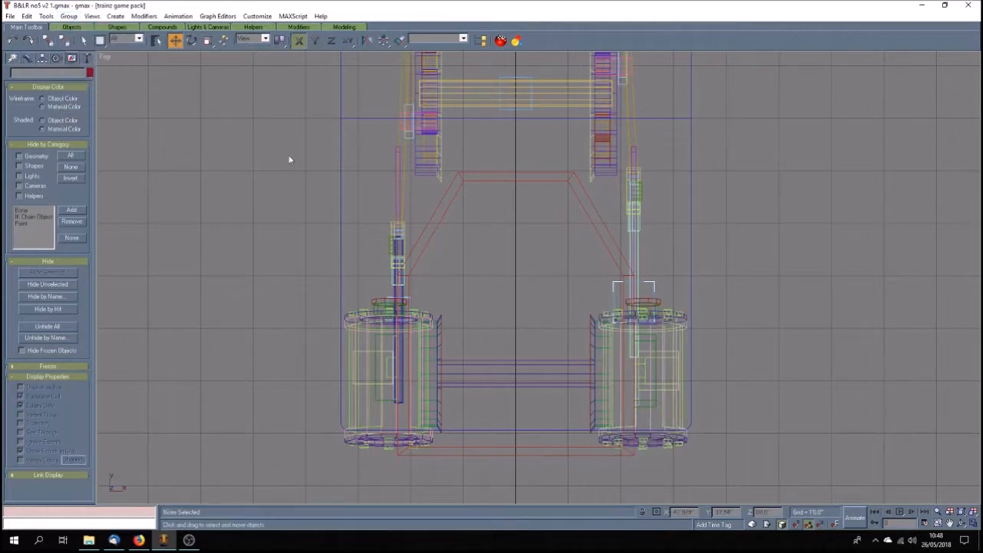
Ungroup the cloned cylinder group on the negative X side, including all its nested groups, and clear the selection.
{"action": "left_click", "coordinate": [354, 343]}
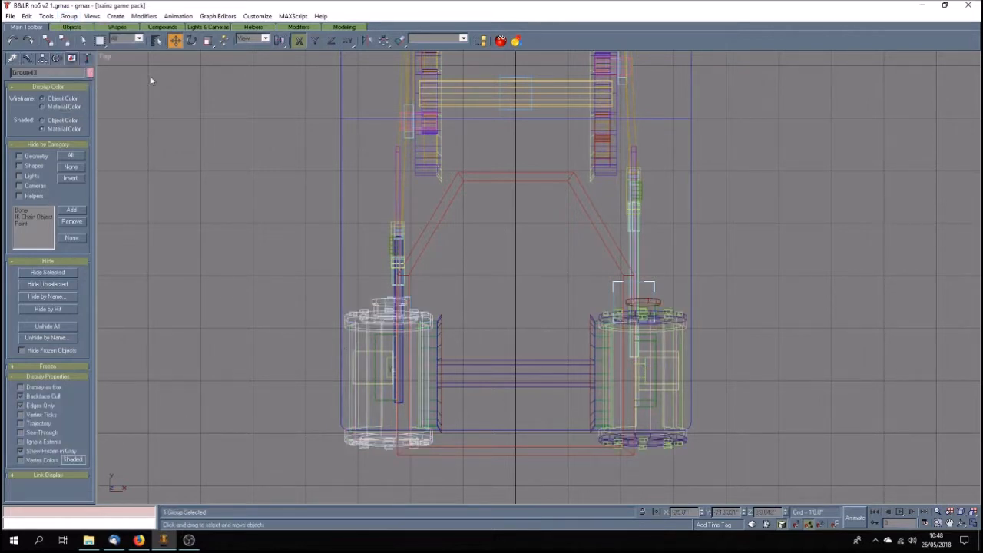
{"action": "left_click", "coordinate": [69, 16]}
{"action": "left_click", "coordinate": [69, 16]}
{"action": "left_click", "coordinate": [68, 16]}
{"action": "left_click", "coordinate": [71, 39]}
{"action": "left_click", "coordinate": [69, 16]}
{"action": "left_click", "coordinate": [72, 39]}
{"action": "left_click", "coordinate": [69, 16]}
{"action": "left_click", "coordinate": [71, 39]}
{"action": "left_click", "coordinate": [70, 16]}
{"action": "left_click", "coordinate": [246, 157]}
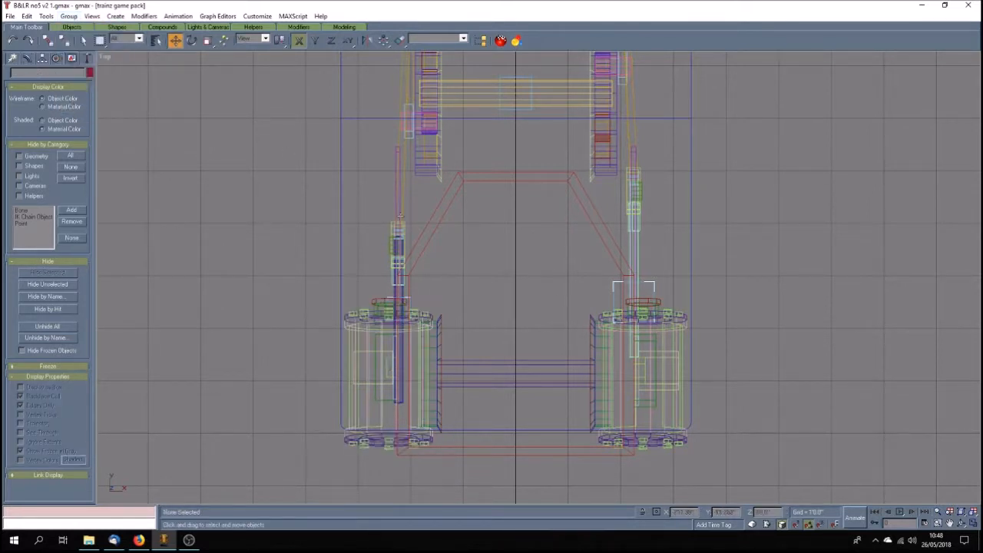
Align the piston helper on the positive X side with the centre of the cylinder's rod gland along the X position only.
{"action": "left_click", "coordinate": [654, 285]}
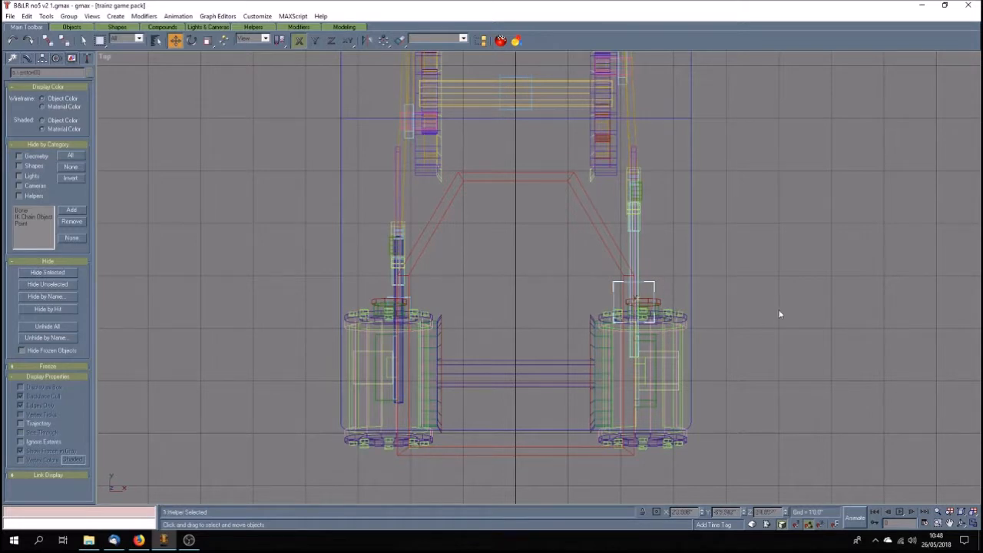
{"action": "left_click", "coordinate": [399, 41]}
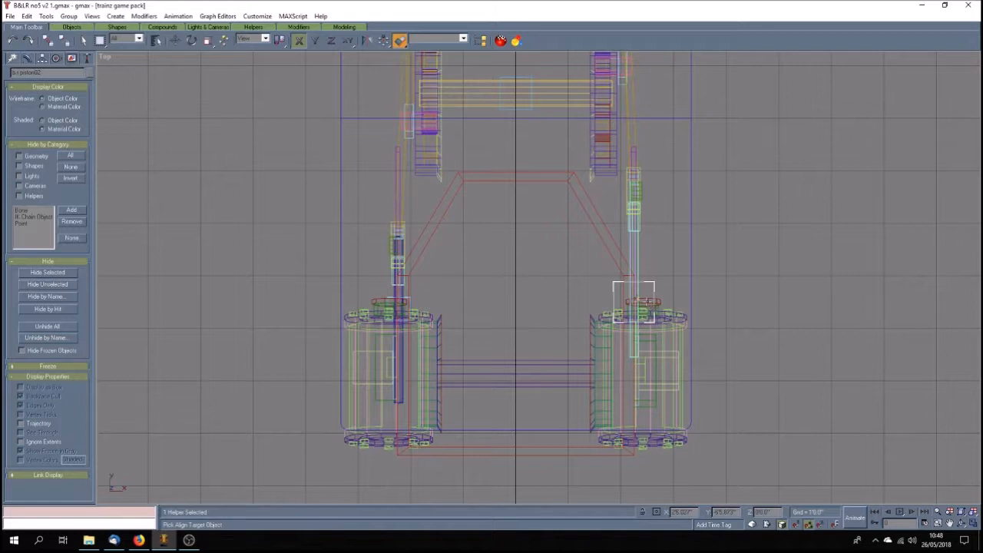
{"action": "left_click", "coordinate": [648, 302]}
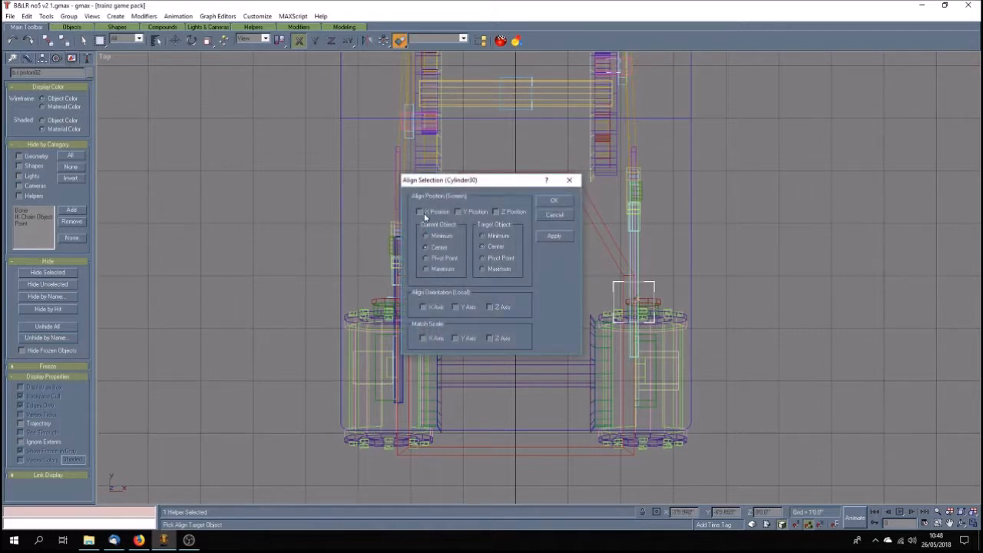
{"action": "left_click", "coordinate": [432, 216]}
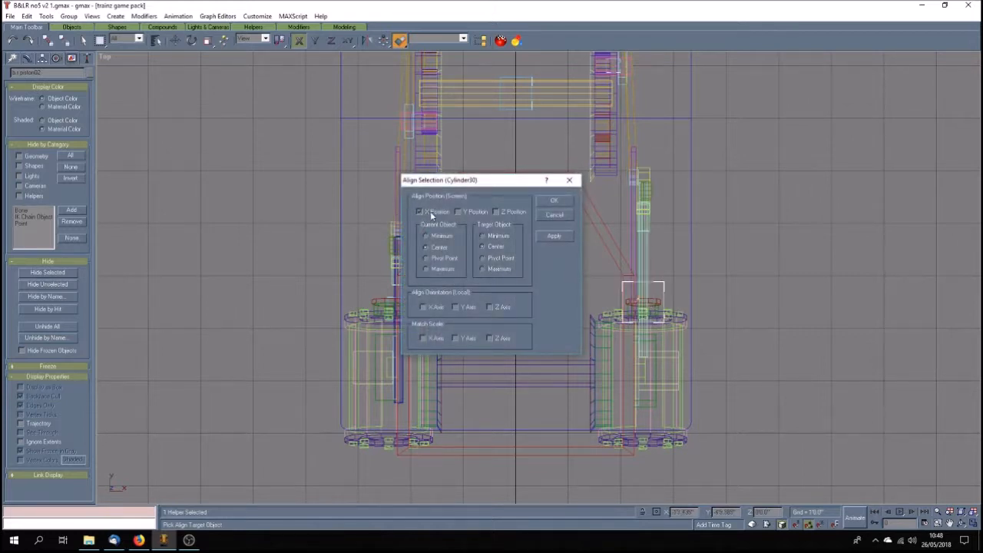
{"action": "left_click", "coordinate": [547, 202]}
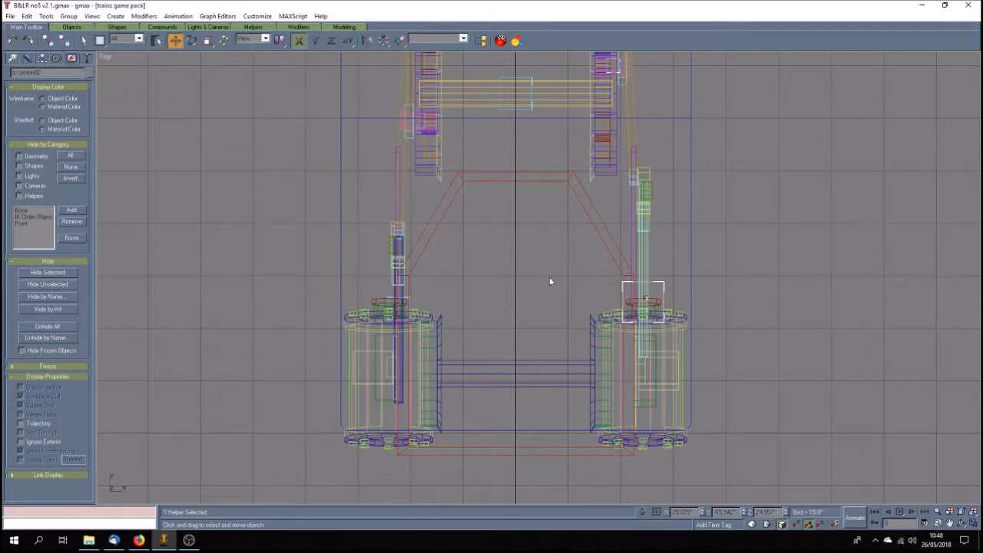
{"action": "left_click", "coordinate": [715, 212]}
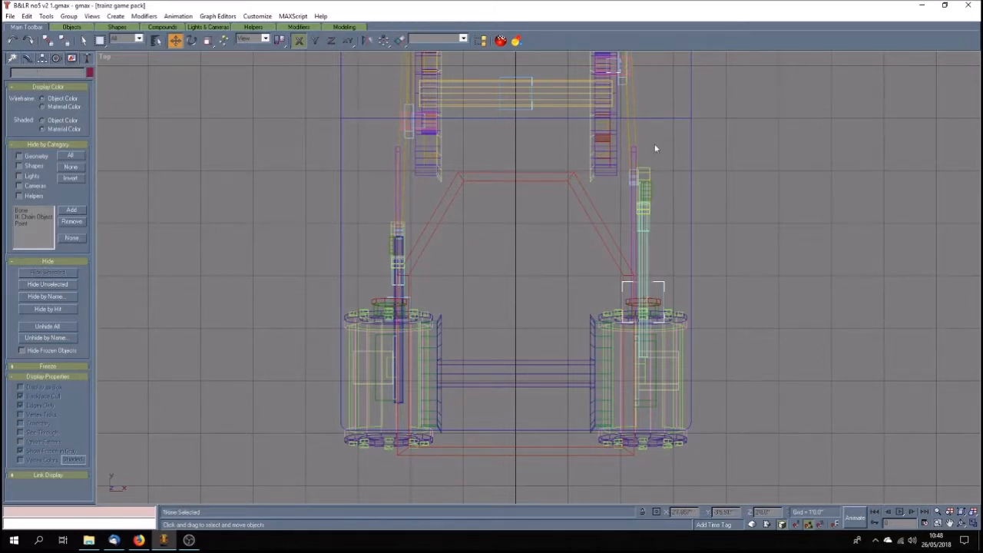
Examine the connecting rod's joint with the crosshead from above and play the animation to check how the parts move.
{"action": "scroll", "coordinate": [655, 148], "scroll_direction": "down", "scroll_amount": 2}
{"action": "scroll", "coordinate": [653, 150], "scroll_direction": "up", "scroll_amount": 6}
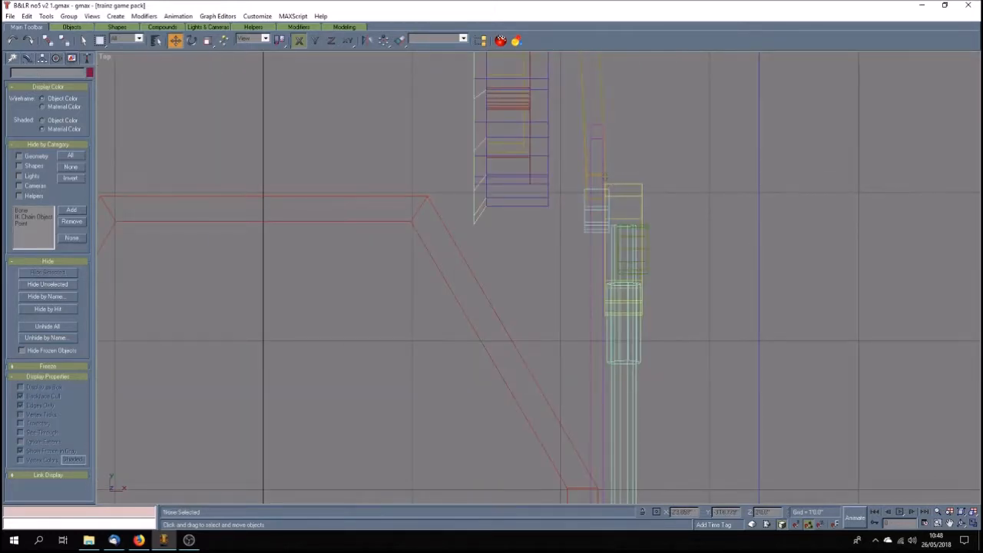
{"action": "left_click", "coordinate": [585, 165]}
{"action": "scroll", "coordinate": [577, 242], "scroll_direction": "down", "scroll_amount": 3}
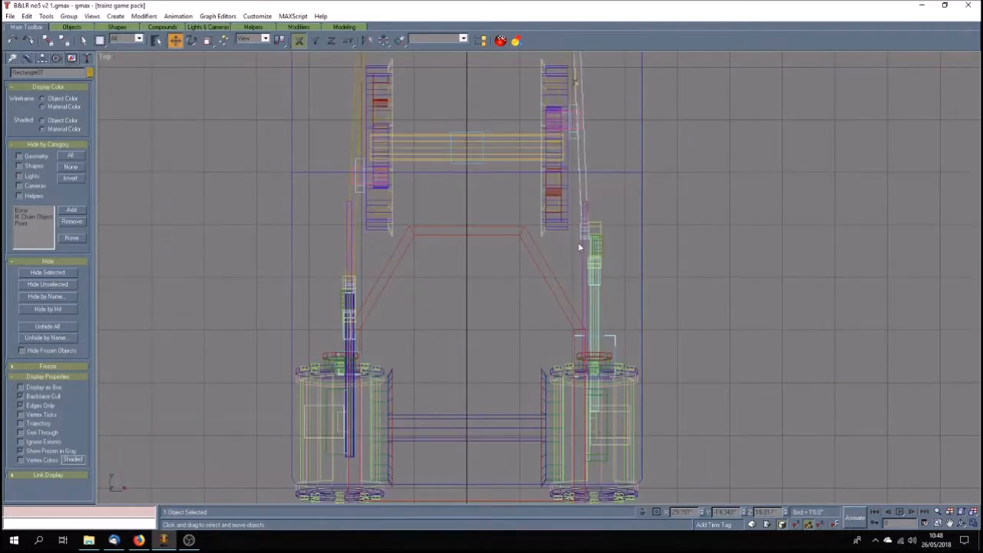
{"action": "scroll", "coordinate": [578, 241], "scroll_direction": "up", "scroll_amount": 4}
{"action": "scroll", "coordinate": [580, 246], "scroll_direction": "down", "scroll_amount": 3}
{"action": "scroll", "coordinate": [576, 242], "scroll_direction": "up", "scroll_amount": 3}
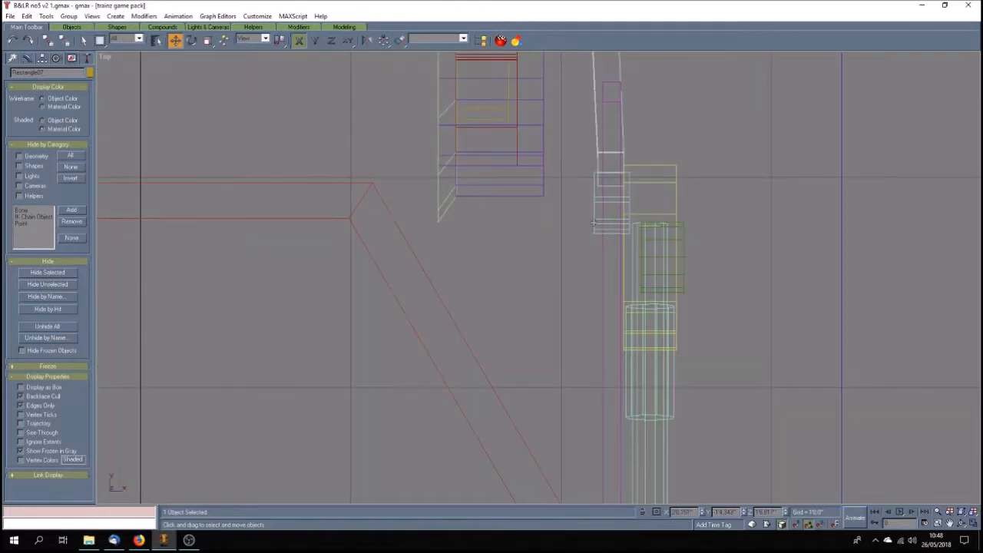
{"action": "left_click", "coordinate": [584, 231]}
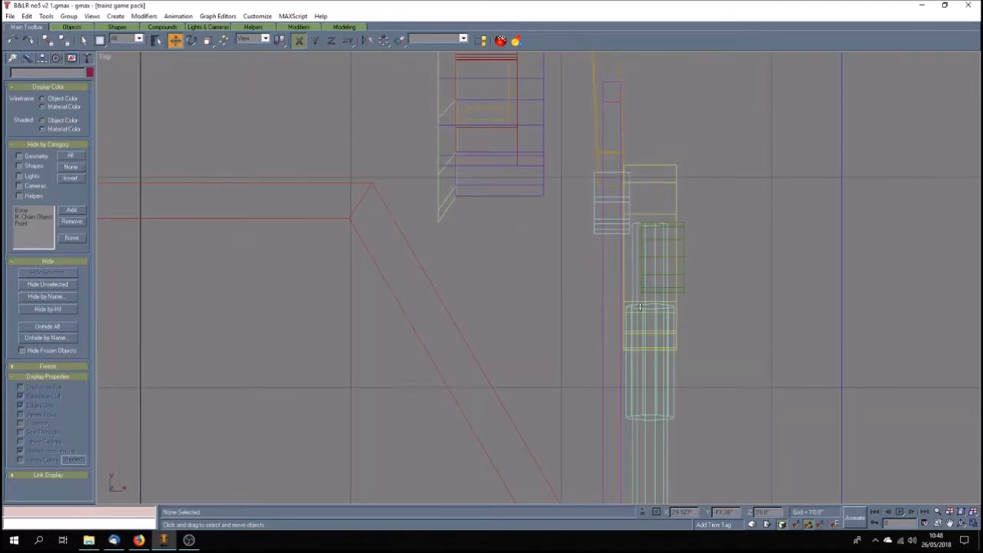
{"action": "left_click", "coordinate": [901, 516]}
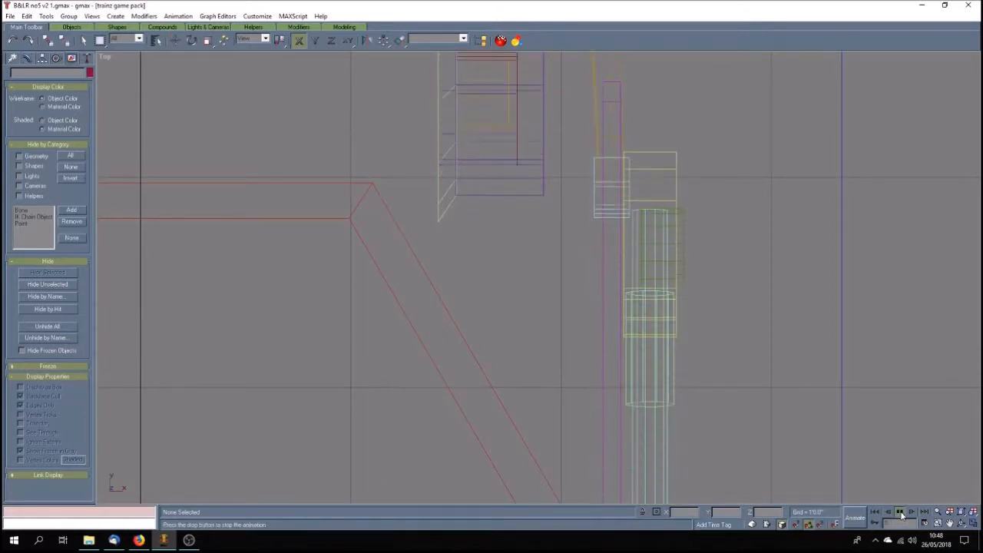
{"action": "left_click", "coordinate": [900, 514]}
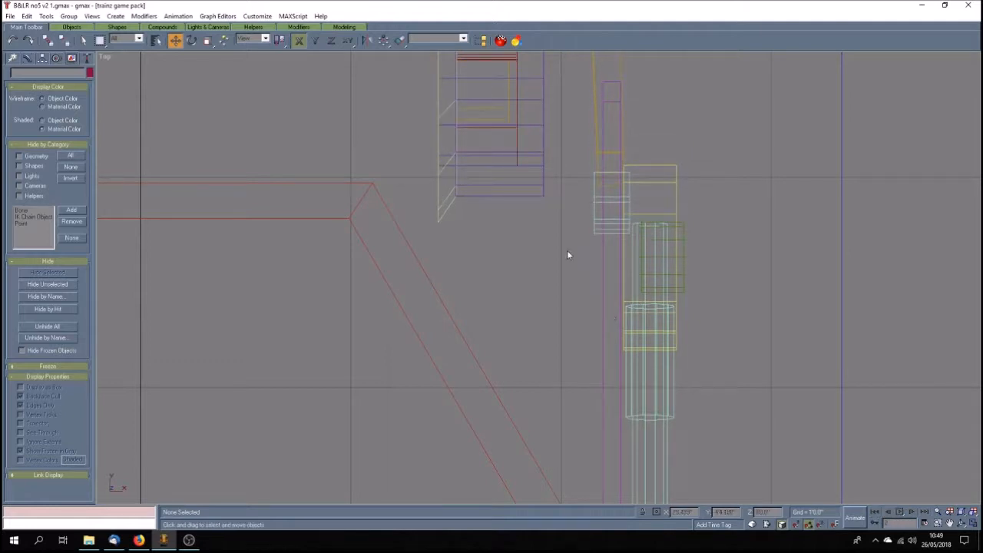
Align the small light-blue block at the connecting rod's end with the crosshead's centre along the X position only.
{"action": "left_click", "coordinate": [595, 209]}
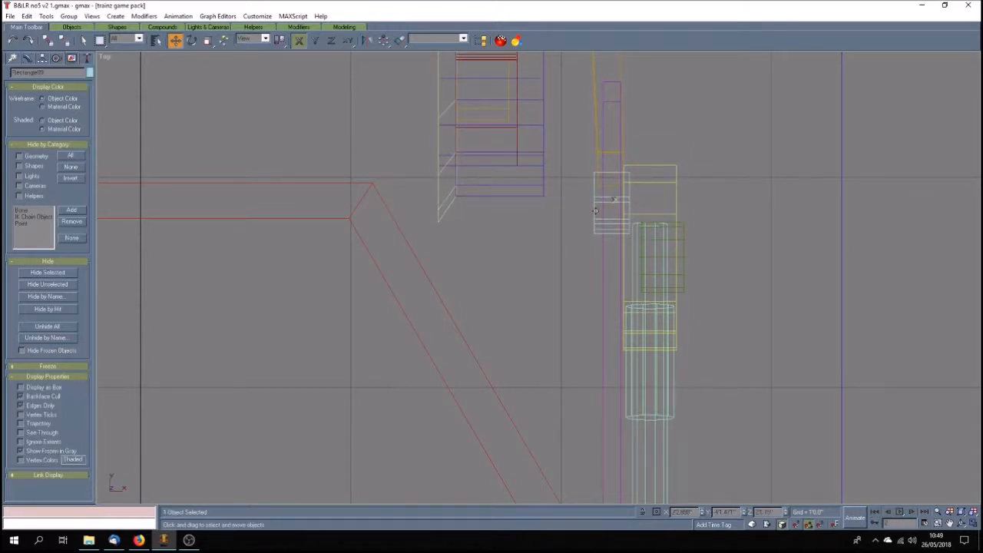
{"action": "left_click", "coordinate": [400, 40]}
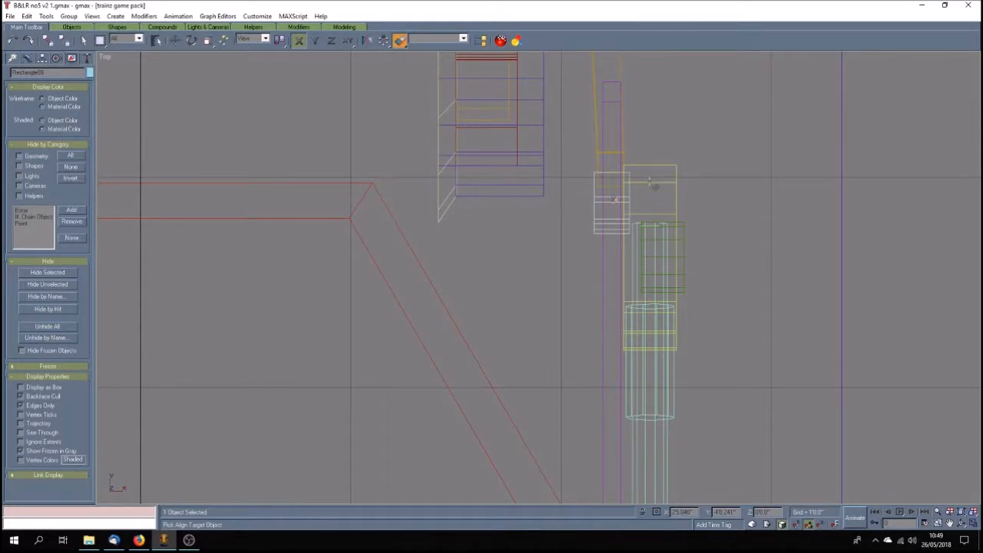
{"action": "left_click", "coordinate": [649, 184]}
{"action": "left_click", "coordinate": [419, 211]}
{"action": "left_click", "coordinate": [553, 202]}
Move the connecting rod's crosshead-end vertices along X until that end sits centrally within the crosshead, and leave vertex editing.
{"action": "left_click", "coordinate": [600, 188]}
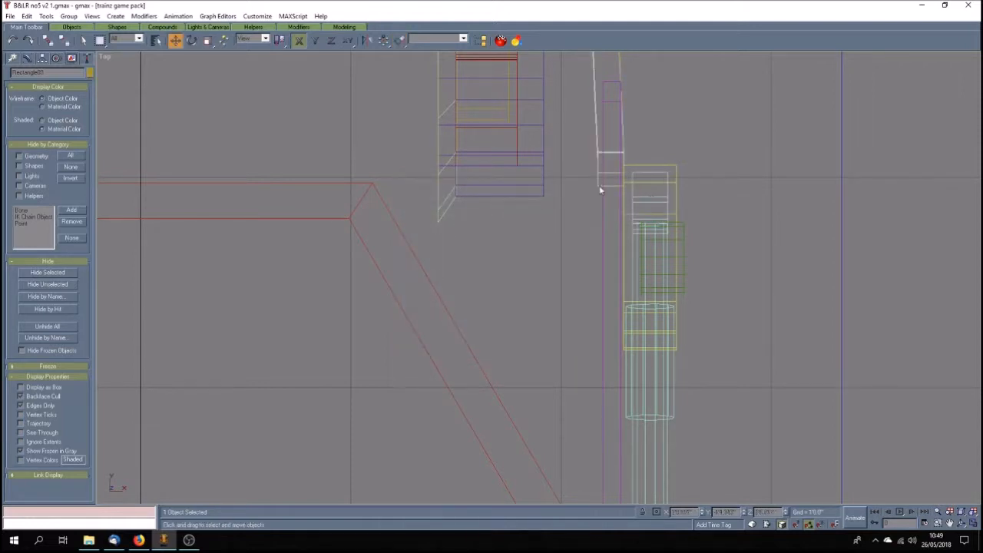
{"action": "scroll", "coordinate": [555, 262], "scroll_direction": "down", "scroll_amount": 3}
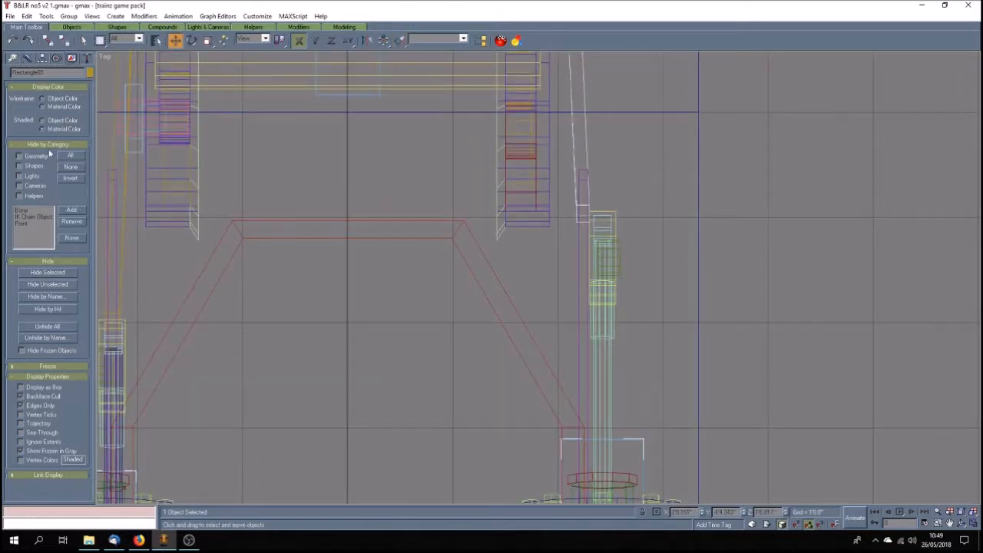
{"action": "left_click", "coordinate": [27, 59]}
{"action": "left_click", "coordinate": [35, 170]}
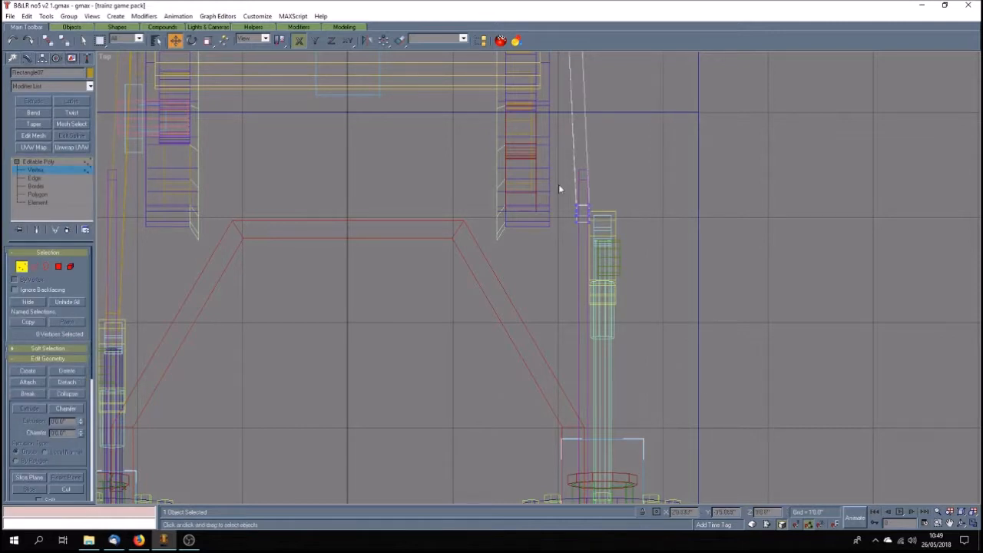
{"action": "left_click_drag", "start_coordinate": [562, 180], "coordinate": [623, 245]}
{"action": "scroll", "coordinate": [615, 220], "scroll_direction": "up", "scroll_amount": 3}
{"action": "scroll", "coordinate": [613, 220], "scroll_direction": "up", "scroll_amount": 3}
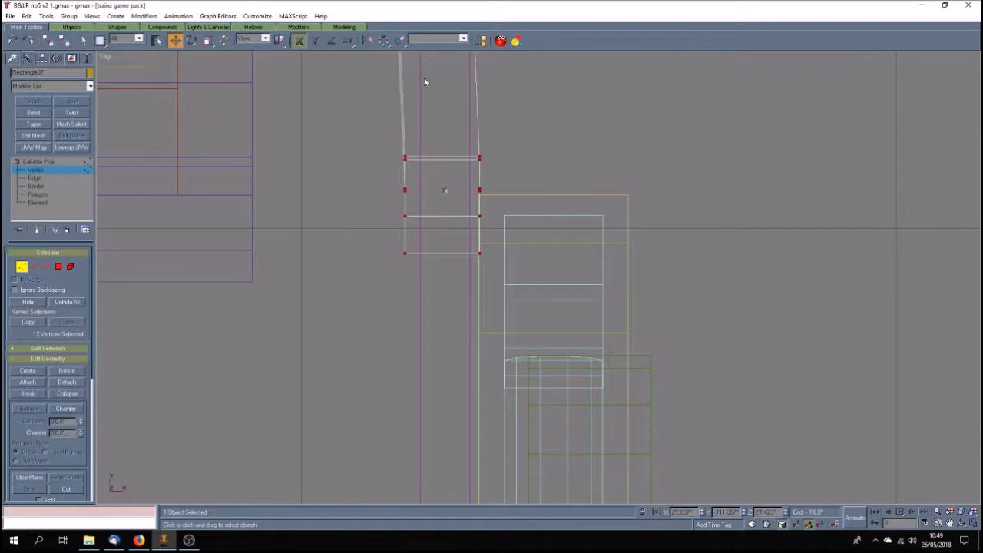
{"action": "left_click", "coordinate": [400, 40]}
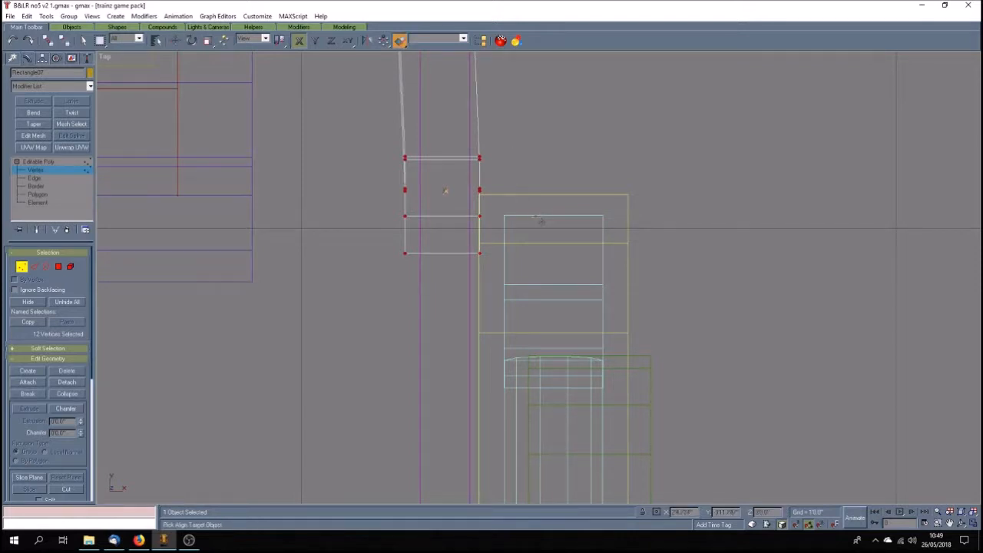
{"action": "left_click", "coordinate": [176, 40]}
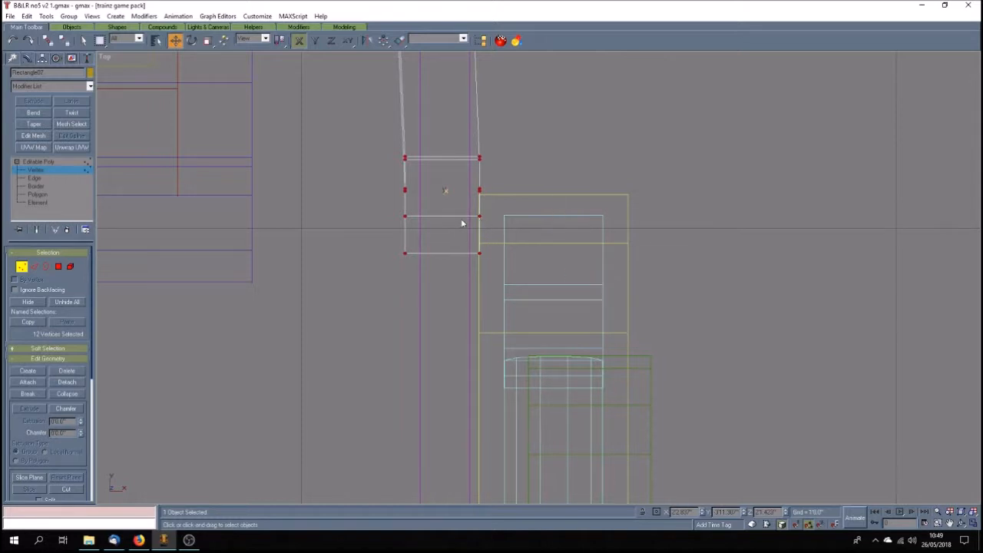
{"action": "left_click_drag", "start_coordinate": [404, 215], "coordinate": [517, 235]}
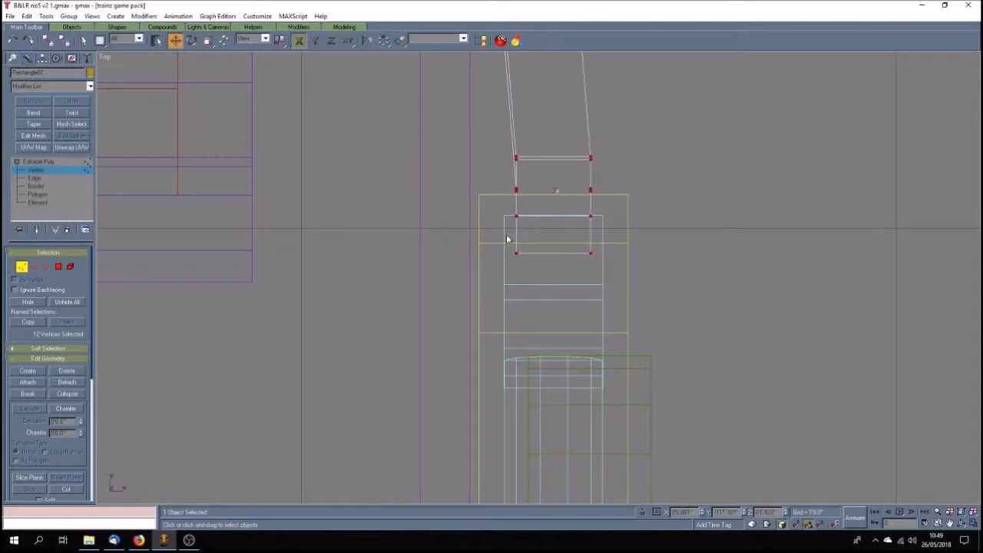
{"action": "scroll", "coordinate": [459, 231], "scroll_direction": "down", "scroll_amount": 4}
{"action": "left_click", "coordinate": [459, 230]}
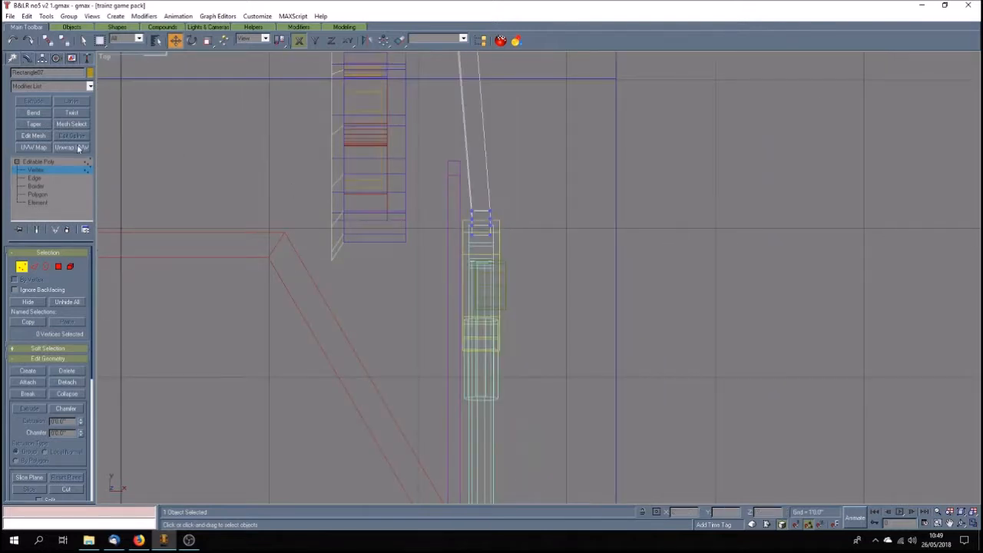
{"action": "left_click", "coordinate": [73, 167]}
{"action": "left_click", "coordinate": [572, 240]}
Align the two purple slide bars beside the piston rod with the crosshead's centre along the X position only.
{"action": "left_click_drag", "start_coordinate": [458, 204], "coordinate": [463, 208]}
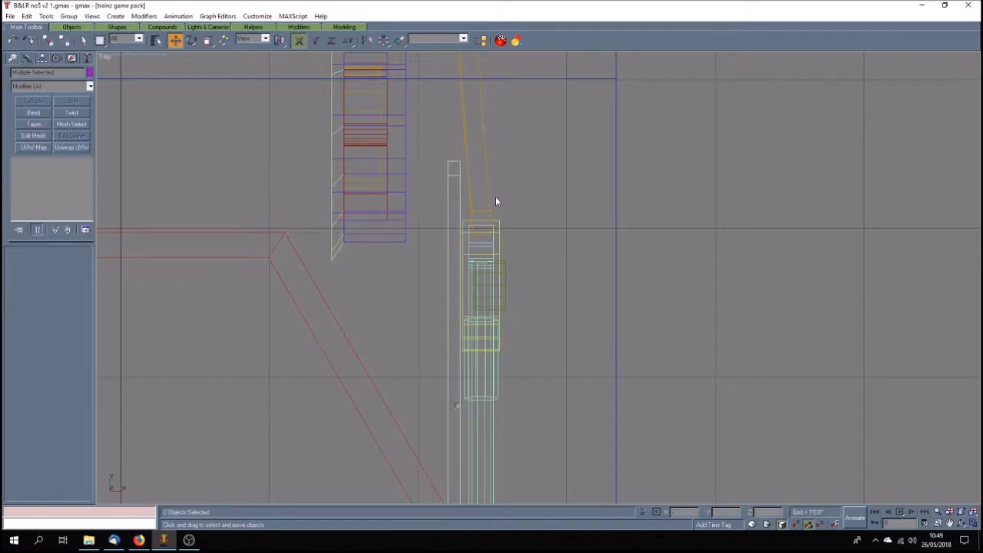
{"action": "left_click", "coordinate": [399, 40]}
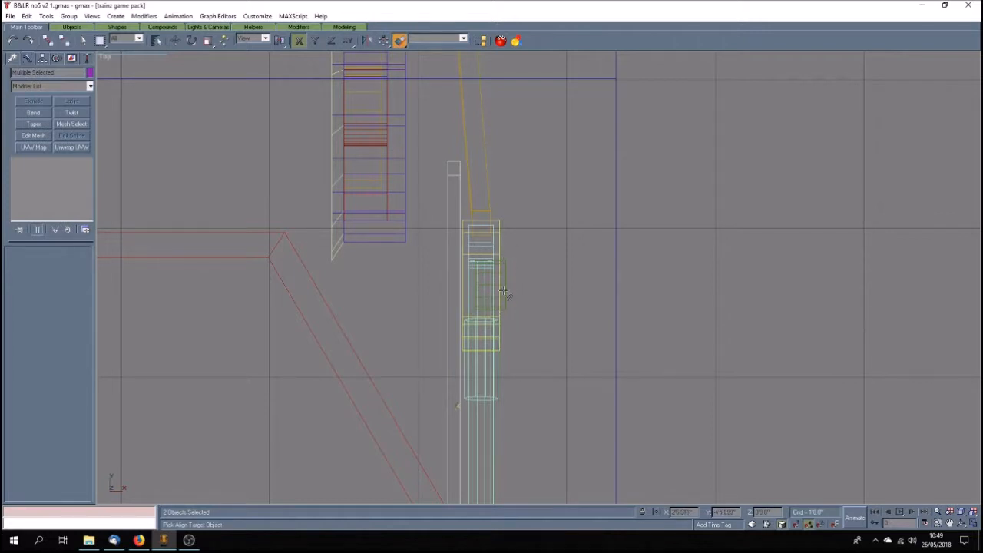
{"action": "left_click", "coordinate": [498, 249]}
{"action": "left_click", "coordinate": [435, 214]}
{"action": "left_click", "coordinate": [554, 201]}
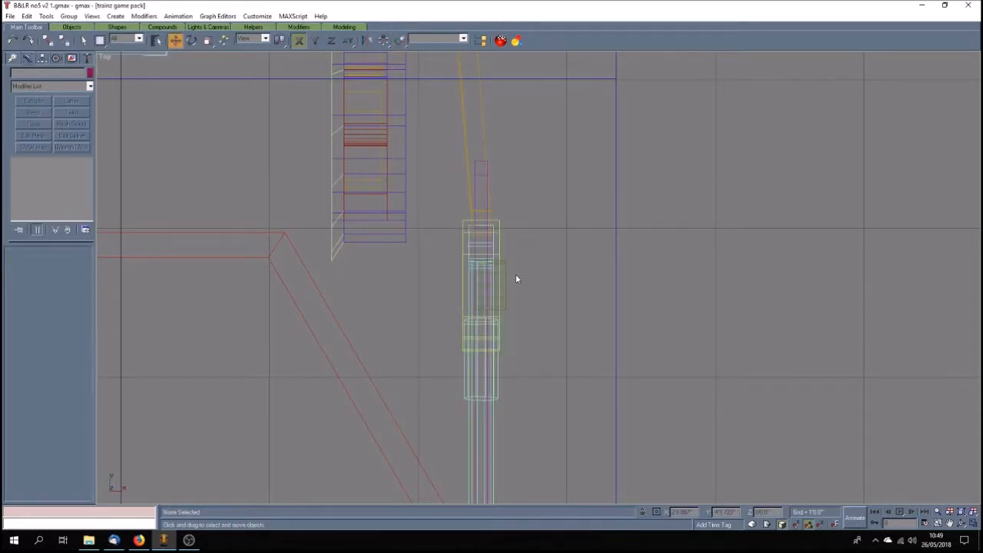
Examine the realigned piston, slide bars and connecting rod in perspective from the side, and play the animation to check their movement.
{"action": "left_click", "coordinate": [492, 280]}
{"action": "left_click", "coordinate": [974, 523]}
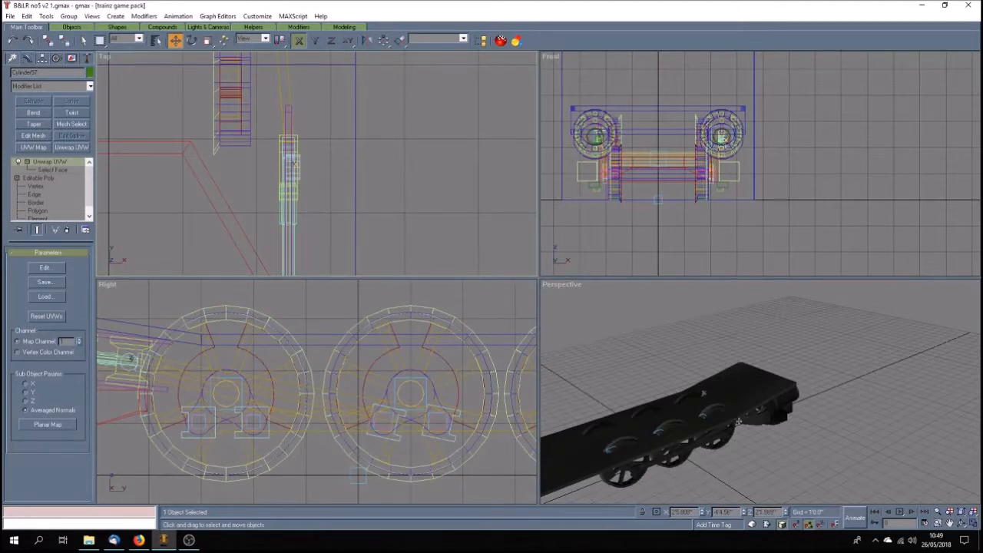
{"action": "left_click", "coordinate": [949, 523]}
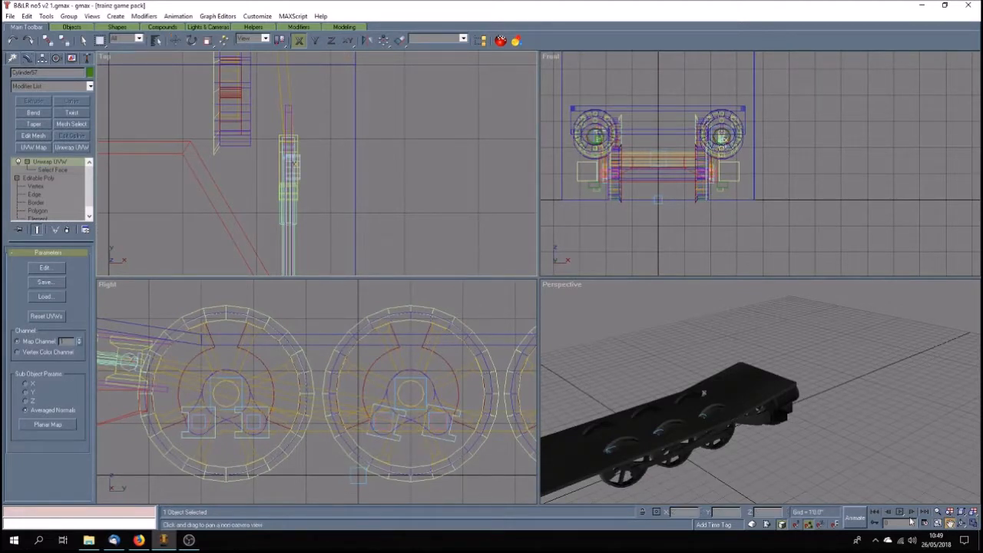
{"action": "left_click_drag", "start_coordinate": [192, 356], "coordinate": [426, 368]}
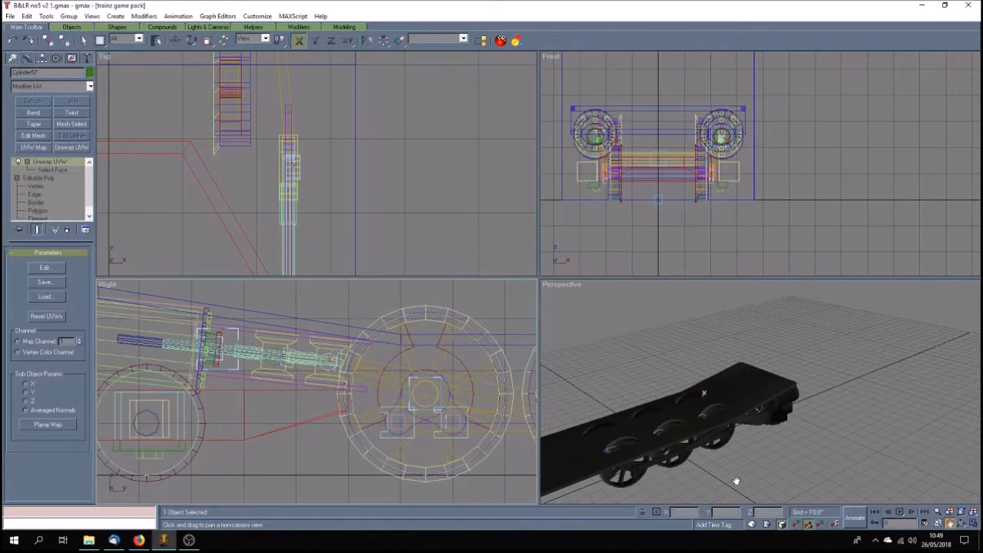
{"action": "left_click", "coordinate": [961, 523]}
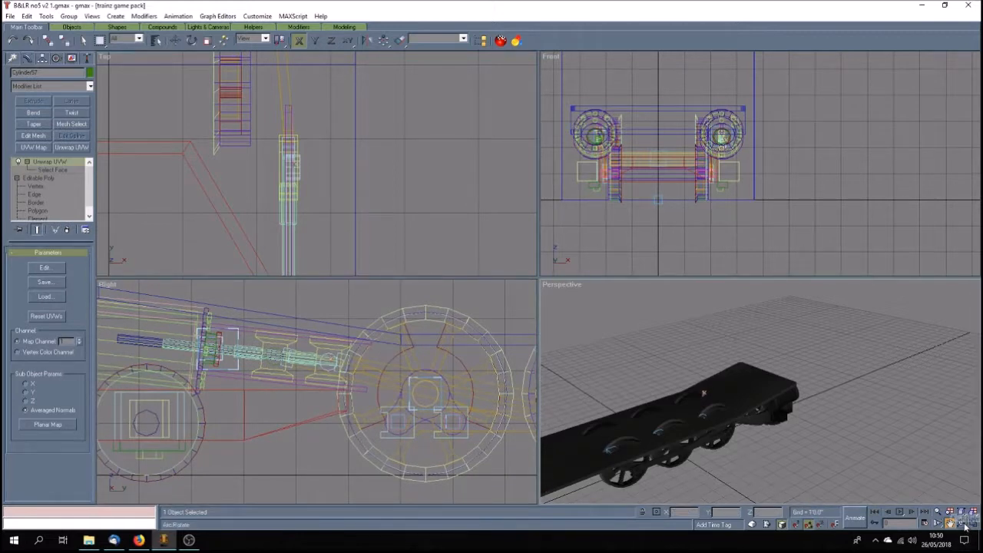
{"action": "left_click_drag", "start_coordinate": [731, 439], "coordinate": [898, 439]}
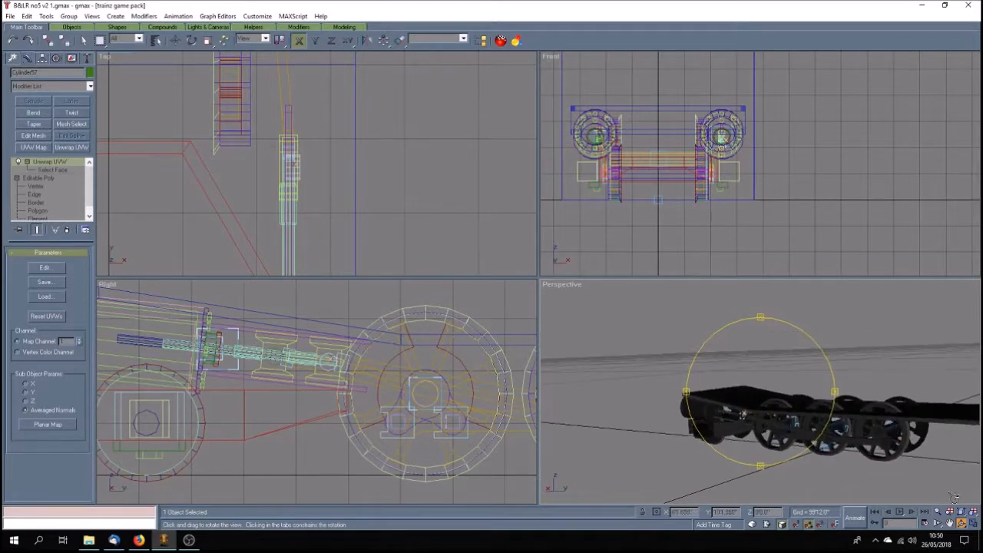
{"action": "left_click", "coordinate": [972, 523]}
{"action": "left_click_drag", "start_coordinate": [537, 390], "coordinate": [524, 339]}
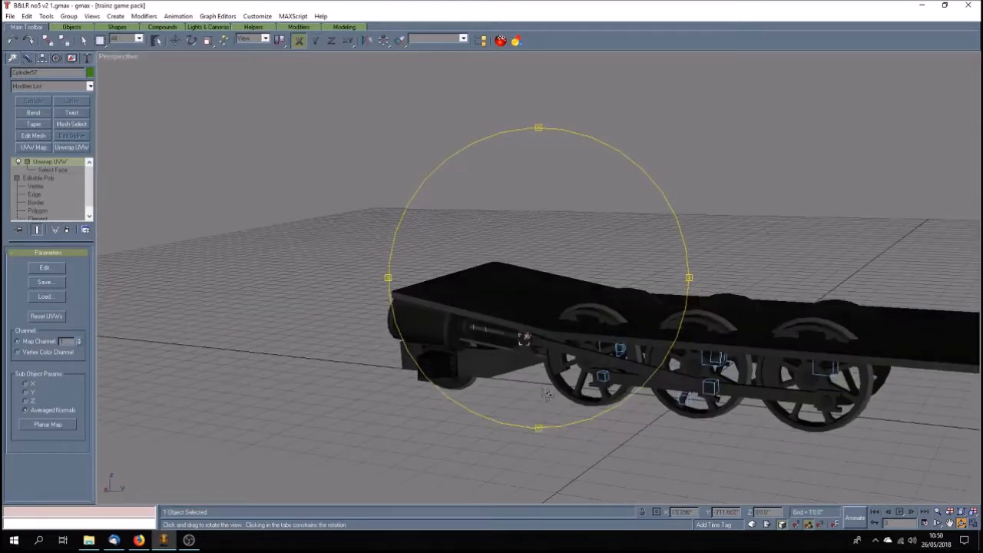
{"action": "left_click", "coordinate": [83, 40]}
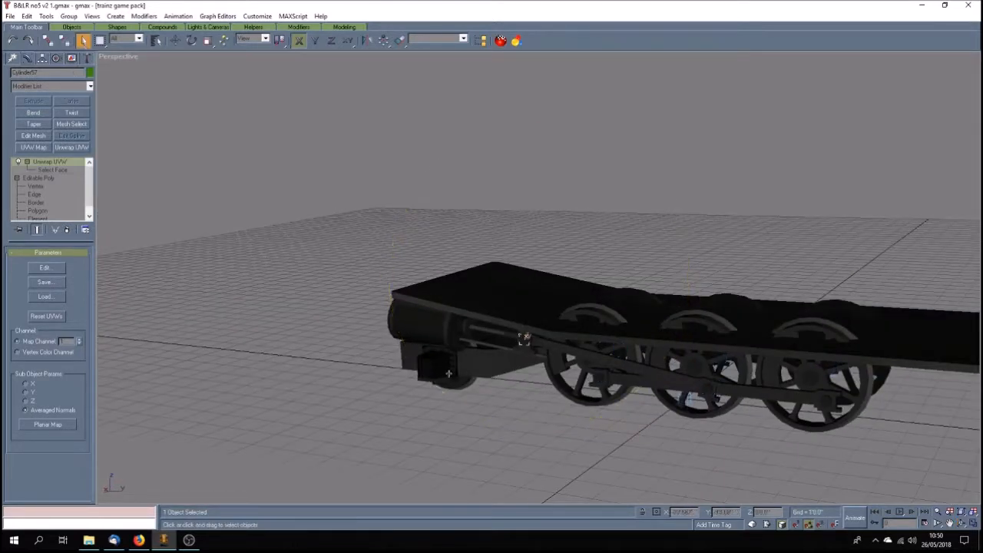
{"action": "left_click", "coordinate": [519, 421]}
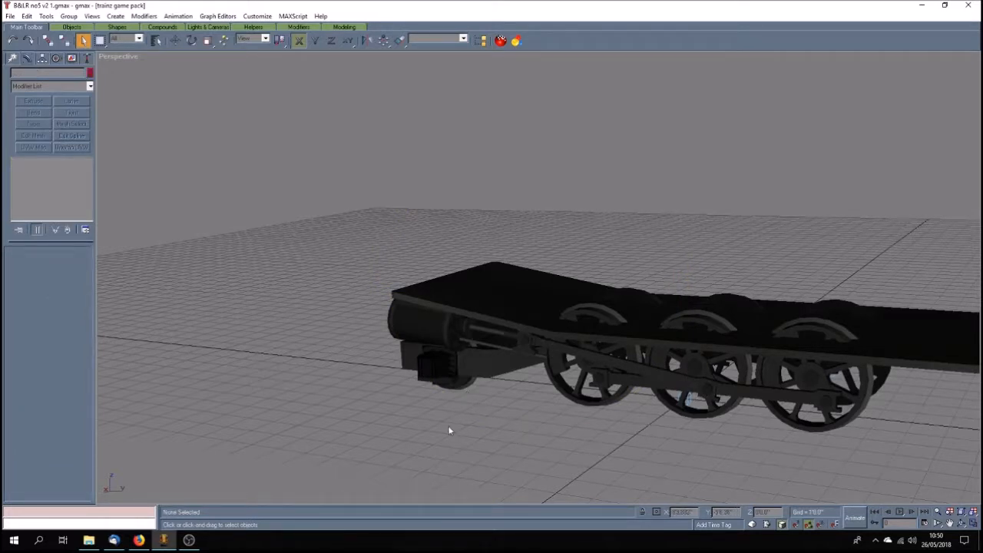
{"action": "left_click", "coordinate": [900, 511]}
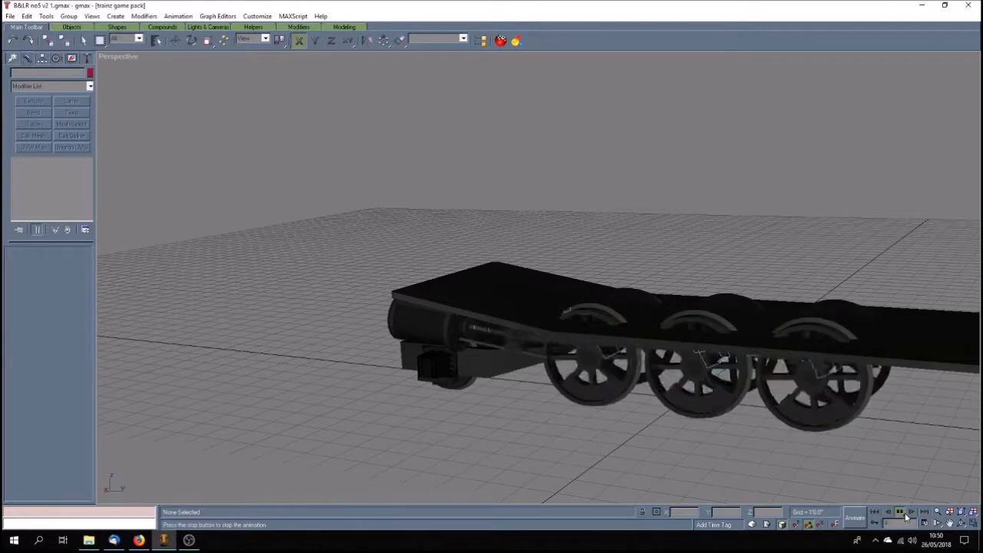
{"action": "left_click", "coordinate": [900, 513]}
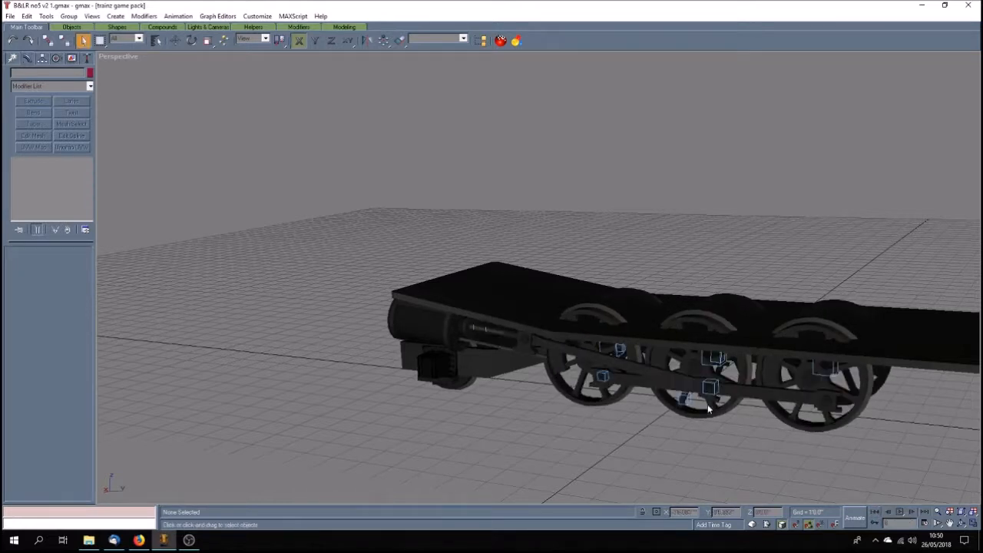
Align the other side's piston dummy with the centre of the cylinder's round rod gland along the X position only.
{"action": "left_click", "coordinate": [973, 523]}
{"action": "left_click", "coordinate": [372, 181]}
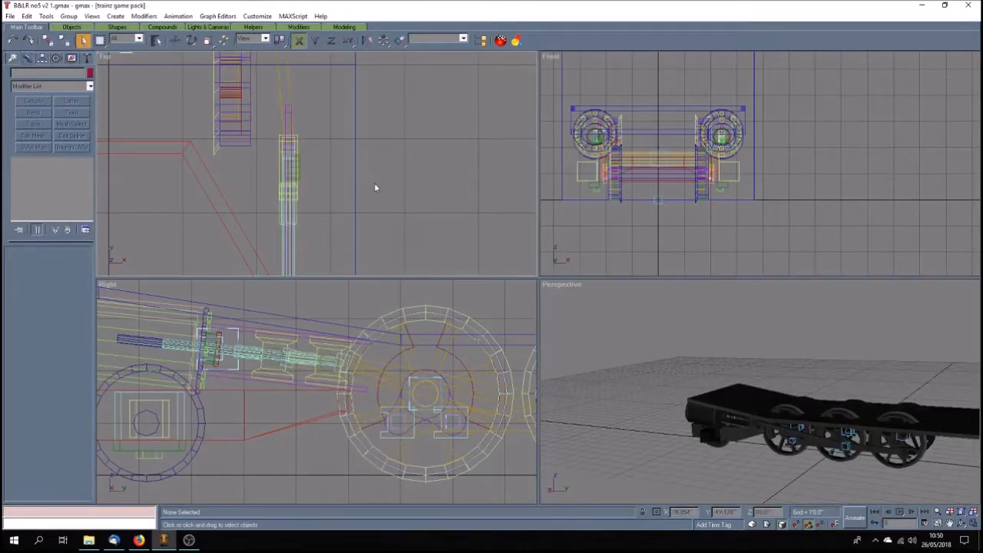
{"action": "scroll", "coordinate": [424, 163], "scroll_direction": "down", "scroll_amount": 5}
{"action": "scroll", "coordinate": [343, 230], "scroll_direction": "up", "scroll_amount": 6}
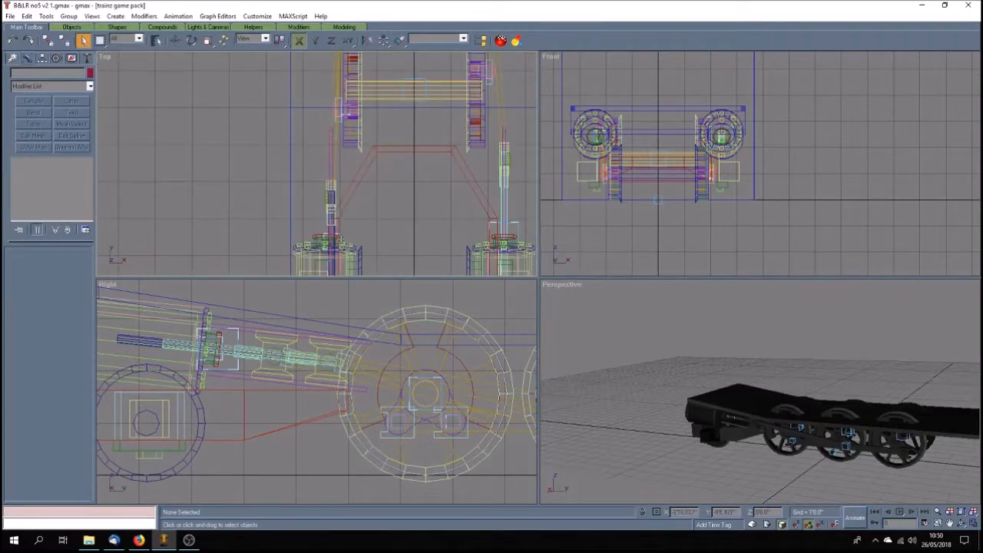
{"action": "scroll", "coordinate": [353, 220], "scroll_direction": "down", "scroll_amount": 2}
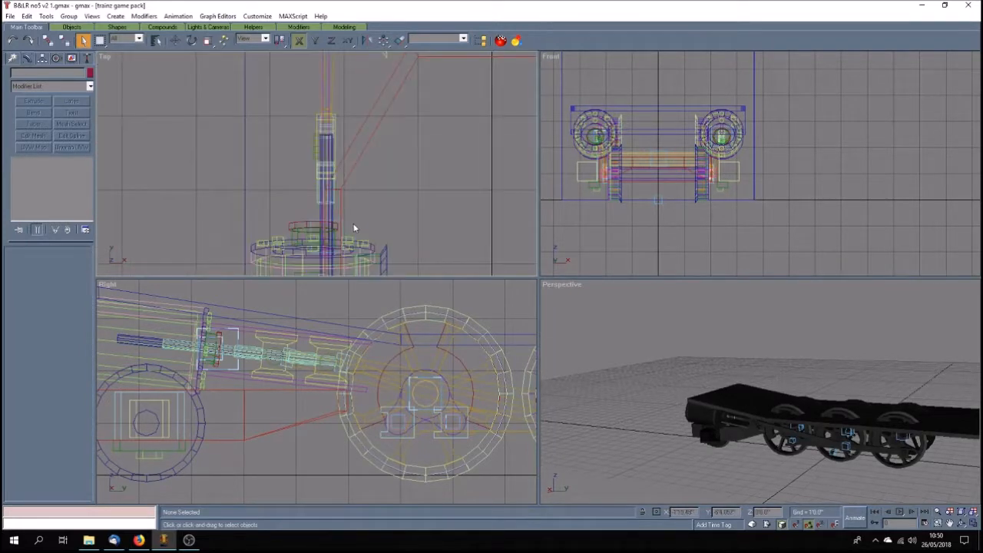
{"action": "left_click", "coordinate": [336, 220]}
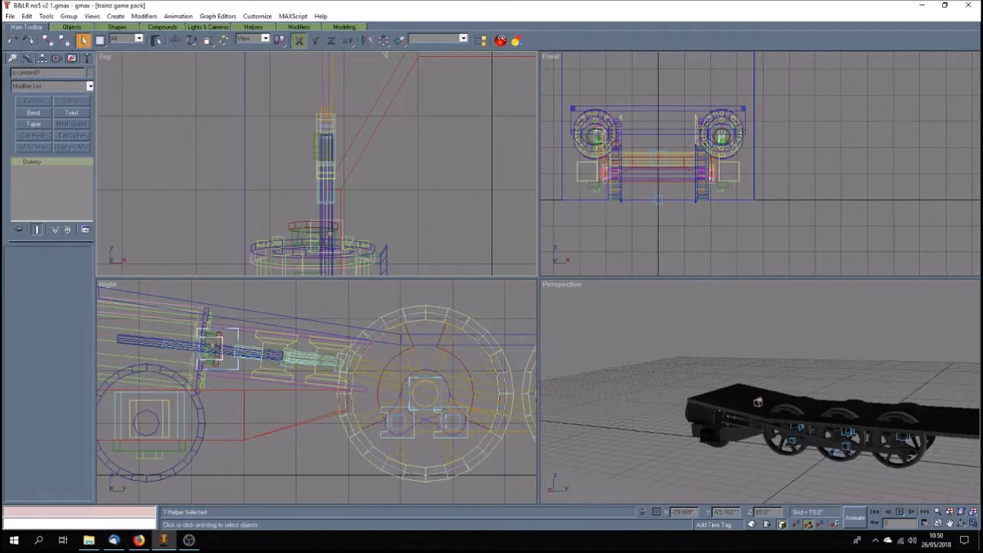
{"action": "scroll", "coordinate": [315, 245], "scroll_direction": "up", "scroll_amount": 2}
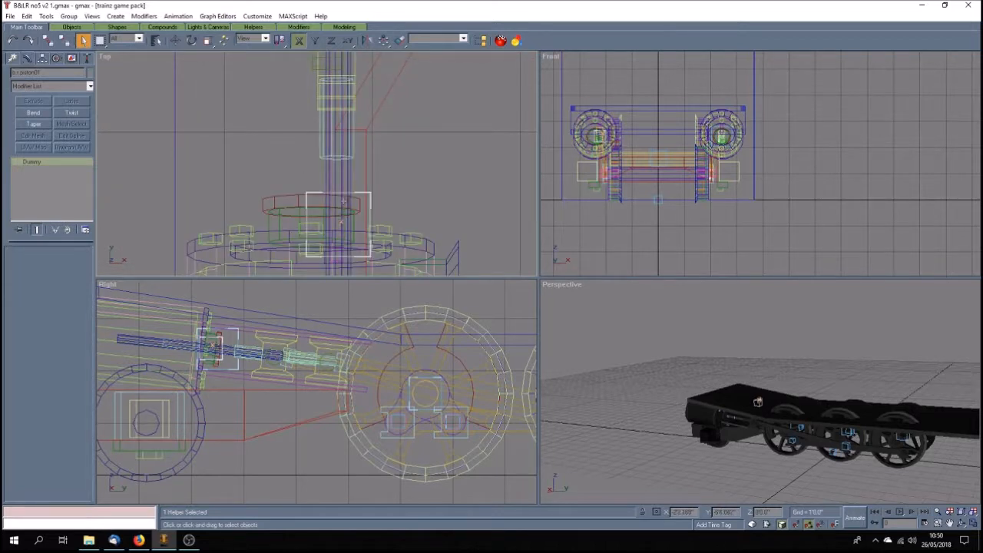
{"action": "left_click", "coordinate": [400, 40]}
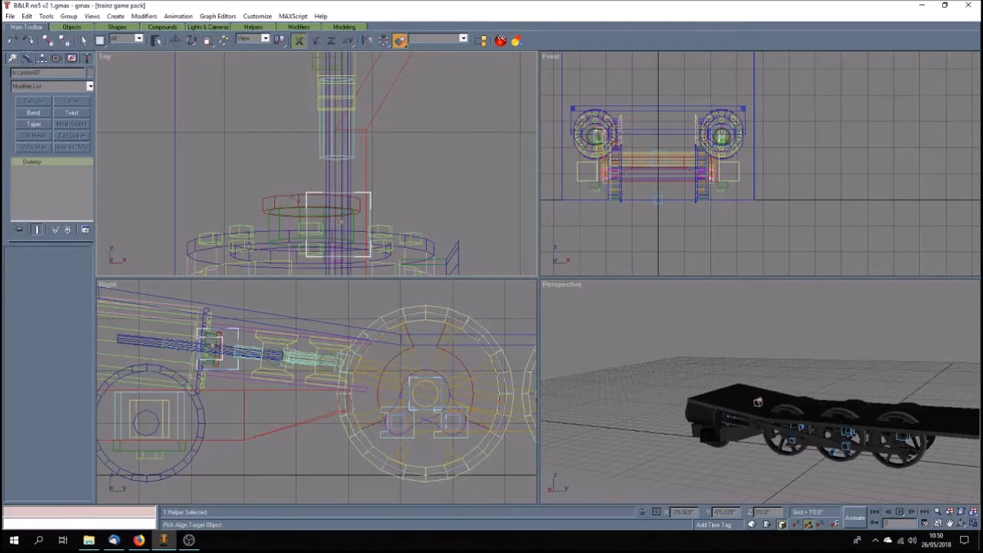
{"action": "left_click", "coordinate": [292, 199]}
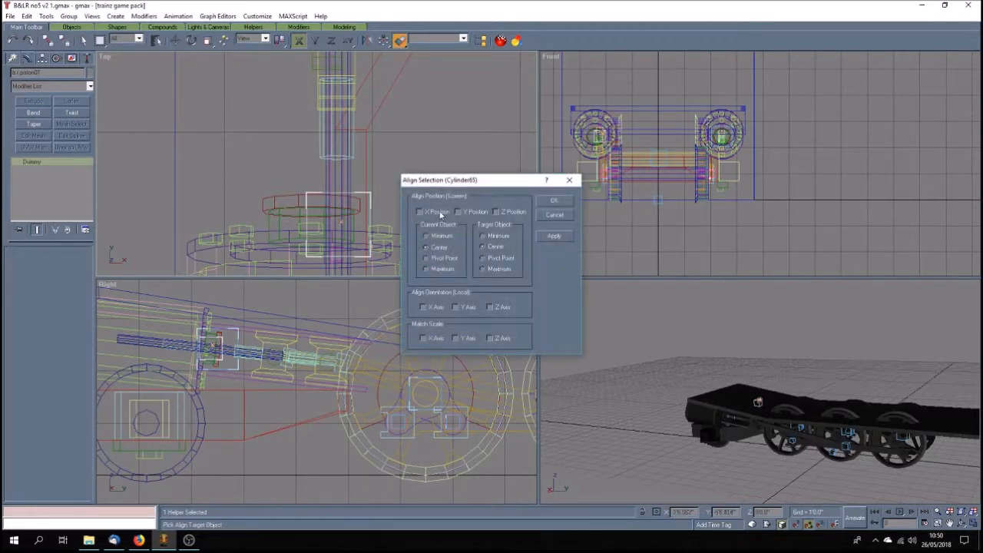
{"action": "left_click", "coordinate": [440, 214]}
{"action": "left_click", "coordinate": [554, 201]}
{"action": "left_click", "coordinate": [430, 179]}
Align this side's two slide bars with the crosshead's centre along the X position only.
{"action": "scroll", "coordinate": [408, 233], "scroll_direction": "down", "scroll_amount": 2}
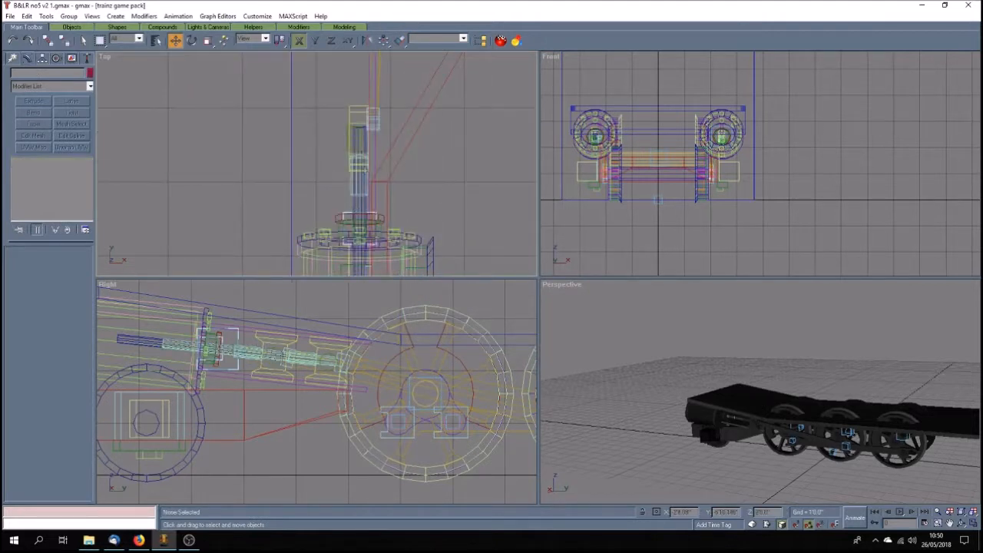
{"action": "scroll", "coordinate": [388, 157], "scroll_direction": "up", "scroll_amount": 3}
{"action": "left_click", "coordinate": [382, 154]}
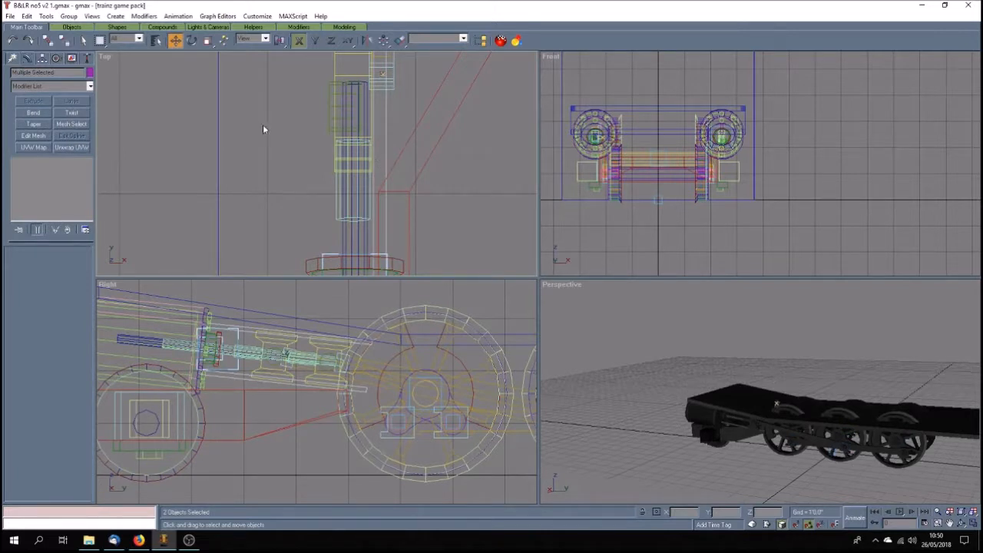
{"action": "left_click", "coordinate": [399, 40]}
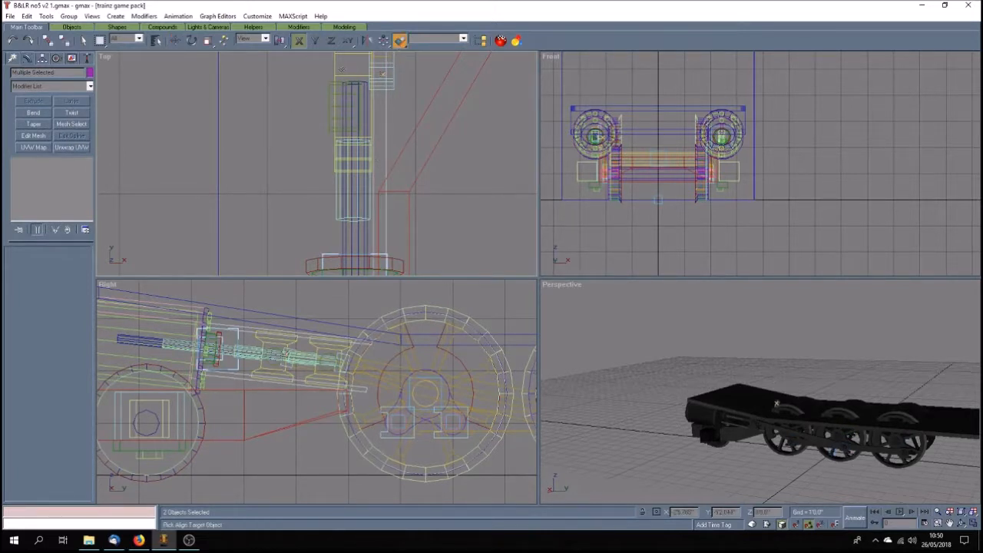
{"action": "left_click", "coordinate": [336, 69]}
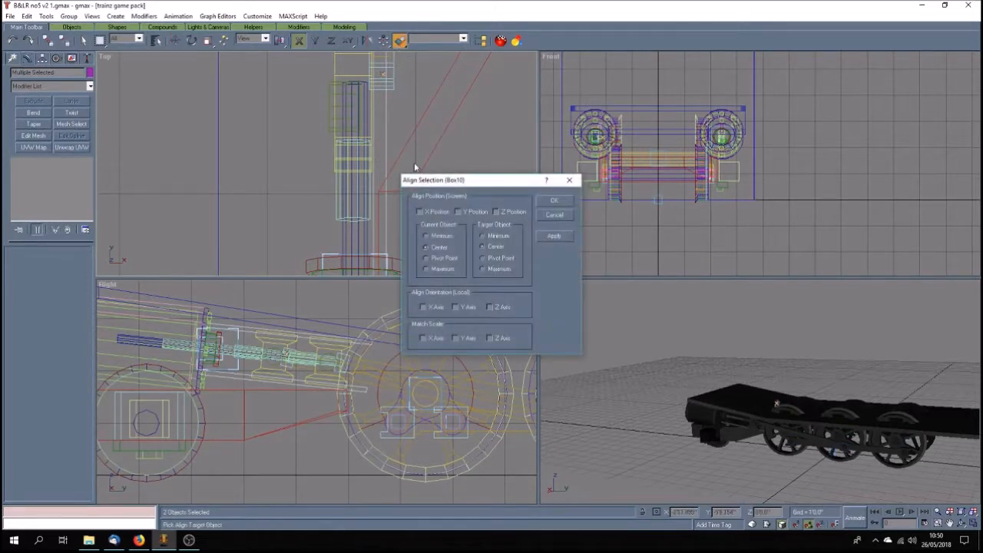
{"action": "left_click", "coordinate": [443, 215]}
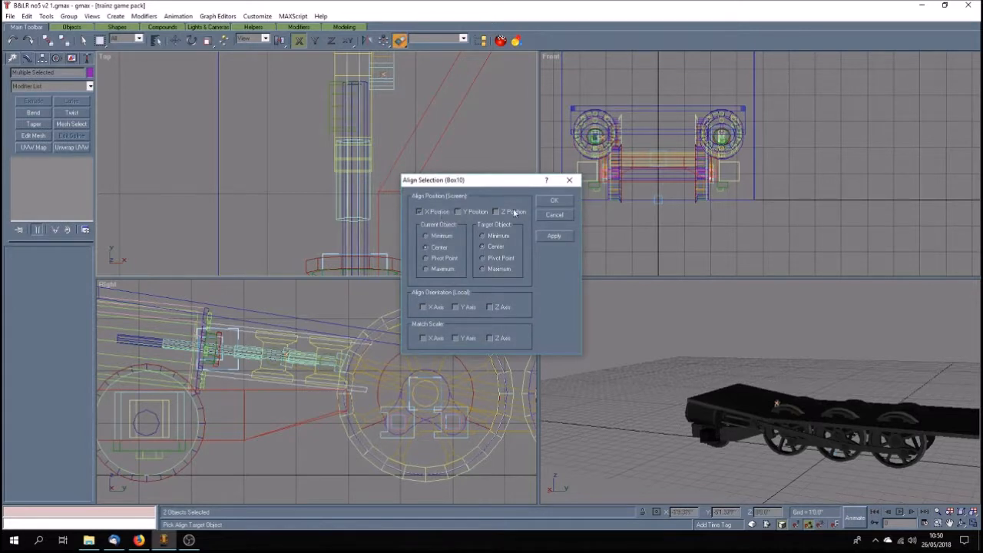
{"action": "left_click", "coordinate": [554, 201]}
{"action": "left_click", "coordinate": [450, 191]}
Align the light-blue block at this side's connecting rod end with the crosshead's centre along the X position only.
{"action": "scroll", "coordinate": [391, 229], "scroll_direction": "up", "scroll_amount": 4}
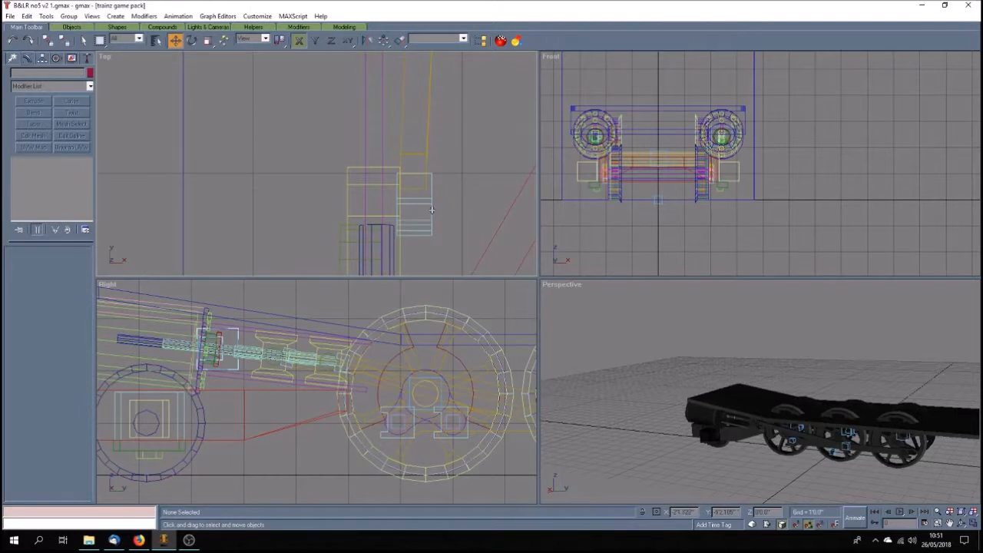
{"action": "left_click", "coordinate": [432, 210]}
{"action": "scroll", "coordinate": [407, 210], "scroll_direction": "down", "scroll_amount": 3}
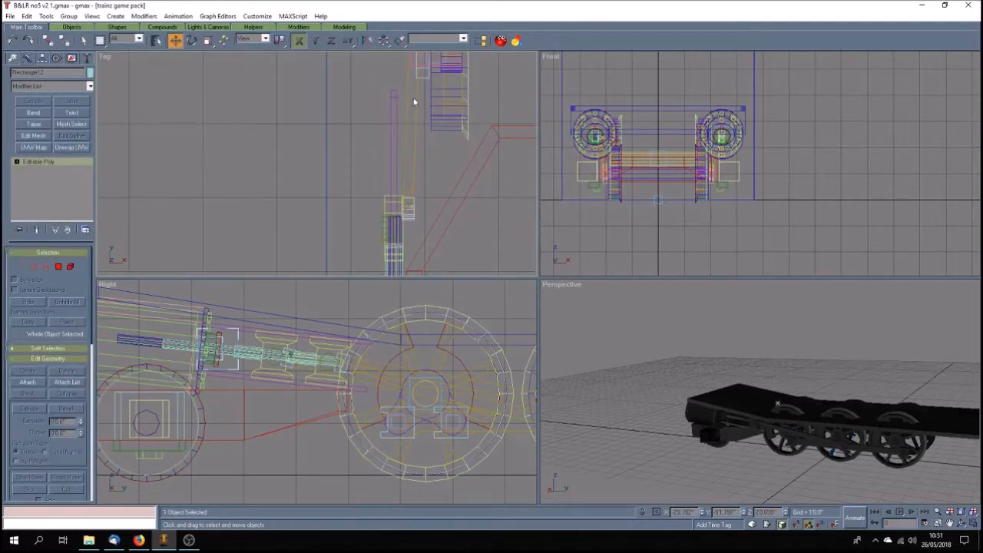
{"action": "scroll", "coordinate": [411, 204], "scroll_direction": "up", "scroll_amount": 3}
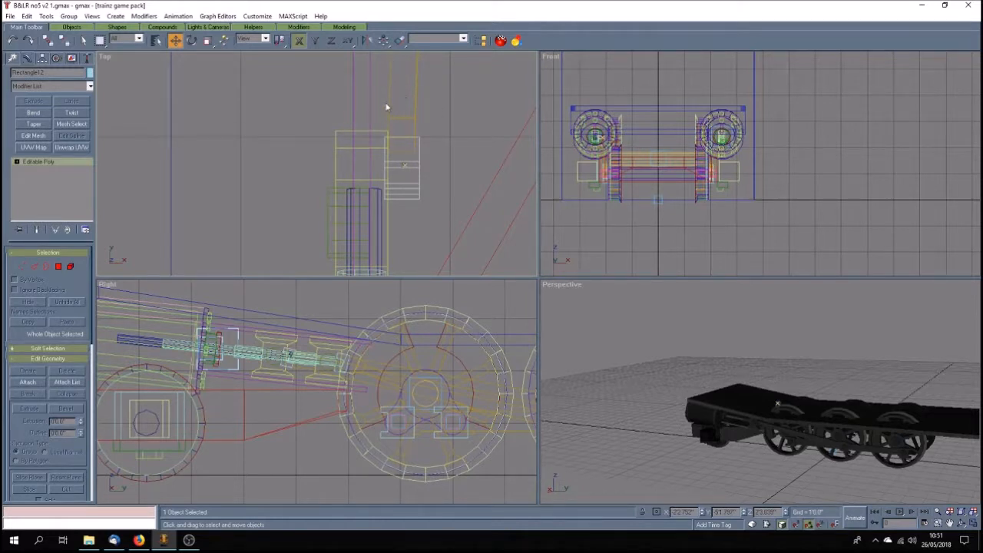
{"action": "left_click", "coordinate": [400, 41]}
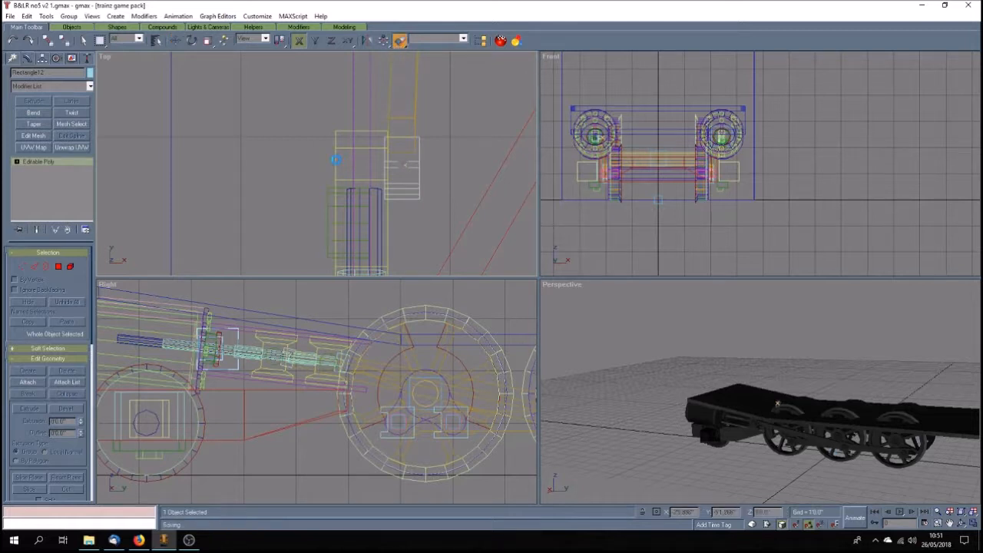
{"action": "left_click", "coordinate": [339, 155]}
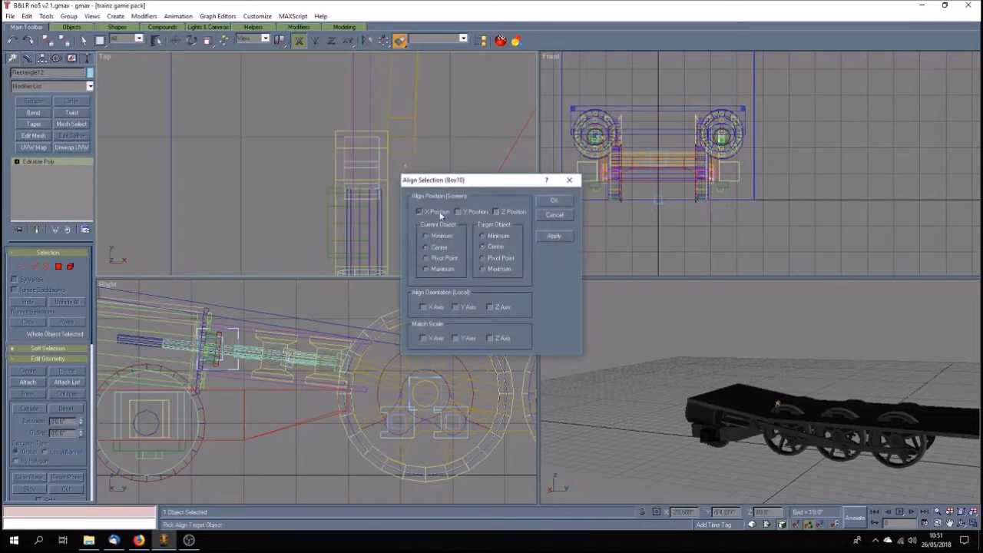
{"action": "left_click", "coordinate": [554, 200]}
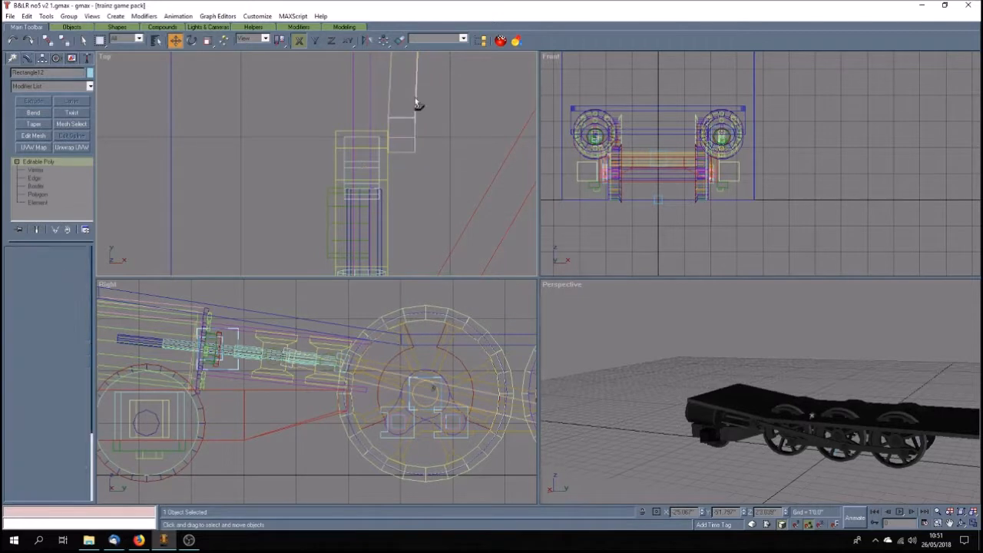
Move this connecting rod's crosshead-end vertices along X until they sit centrally within the crosshead, and leave vertex editing.
{"action": "left_click", "coordinate": [68, 168]}
{"action": "left_click_drag", "start_coordinate": [335, 70], "coordinate": [488, 183]}
{"action": "left_click_drag", "start_coordinate": [415, 152], "coordinate": [375, 155]}
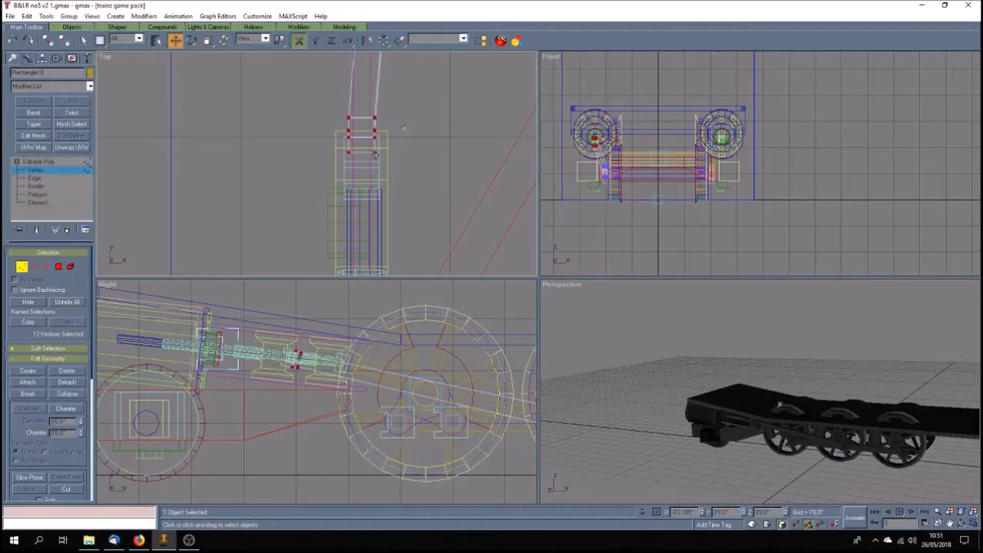
{"action": "left_click", "coordinate": [83, 163]}
{"action": "left_click", "coordinate": [647, 450]}
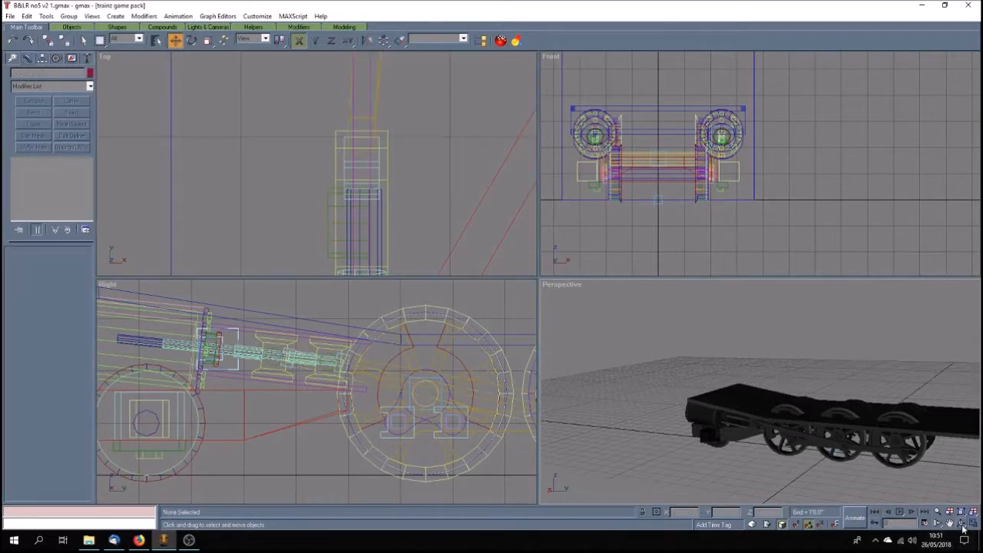
Examine the second side's cylinder, piston and connecting rod in an enlarged perspective view, and play the animation to check their movement.
{"action": "left_click", "coordinate": [962, 522]}
{"action": "mouse_move", "coordinate": [776, 415]}
{"action": "left_mouse_down"}
{"action": "mouse_move", "coordinate": [749, 415]}
{"action": "mouse_move", "coordinate": [801, 420]}
{"action": "mouse_move", "coordinate": [791, 425]}
{"action": "left_mouse_up"}
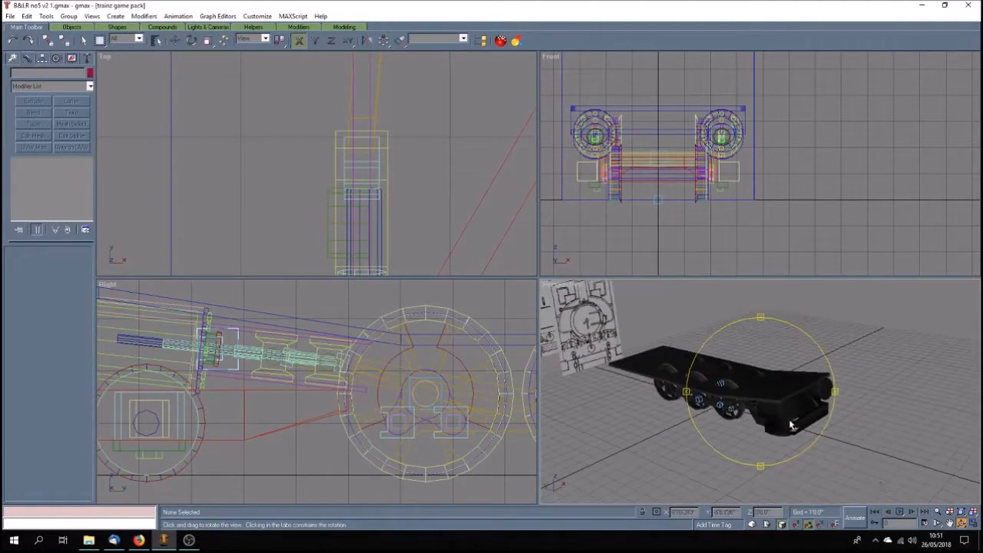
{"action": "left_click", "coordinate": [973, 523]}
{"action": "mouse_move", "coordinate": [595, 364]}
{"action": "left_mouse_down"}
{"action": "mouse_move", "coordinate": [589, 369]}
{"action": "mouse_move", "coordinate": [596, 361]}
{"action": "left_mouse_up"}
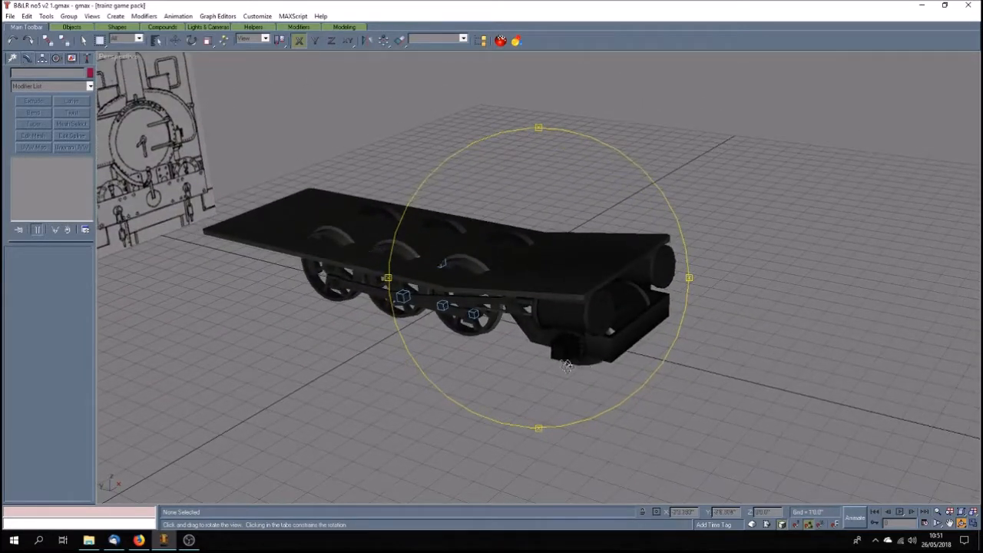
{"action": "left_click", "coordinate": [900, 512]}
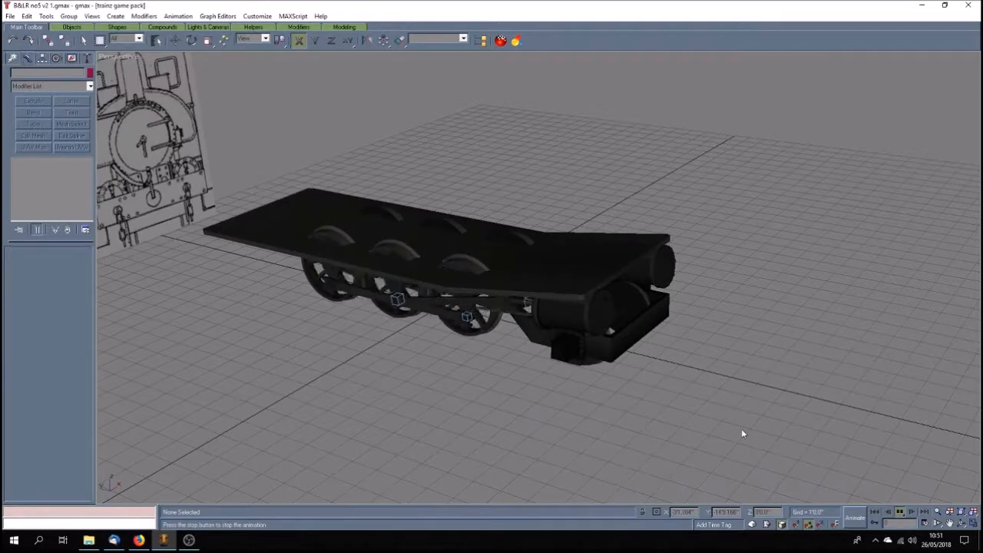
{"action": "left_click", "coordinate": [901, 514]}
{"action": "left_click", "coordinate": [875, 513]}
{"action": "left_click_drag", "start_coordinate": [524, 359], "coordinate": [560, 335]}
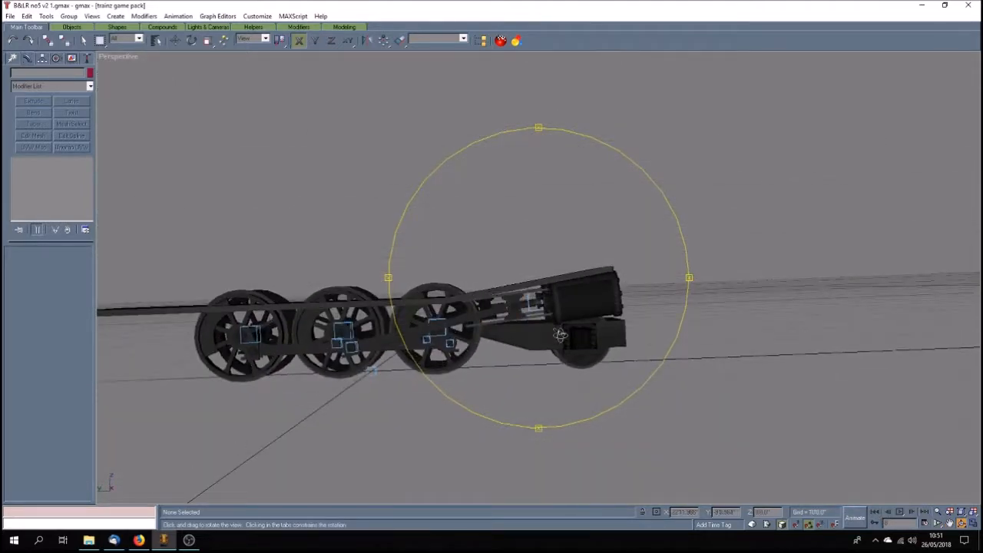
{"action": "left_click_drag", "start_coordinate": [560, 335], "coordinate": [526, 349]}
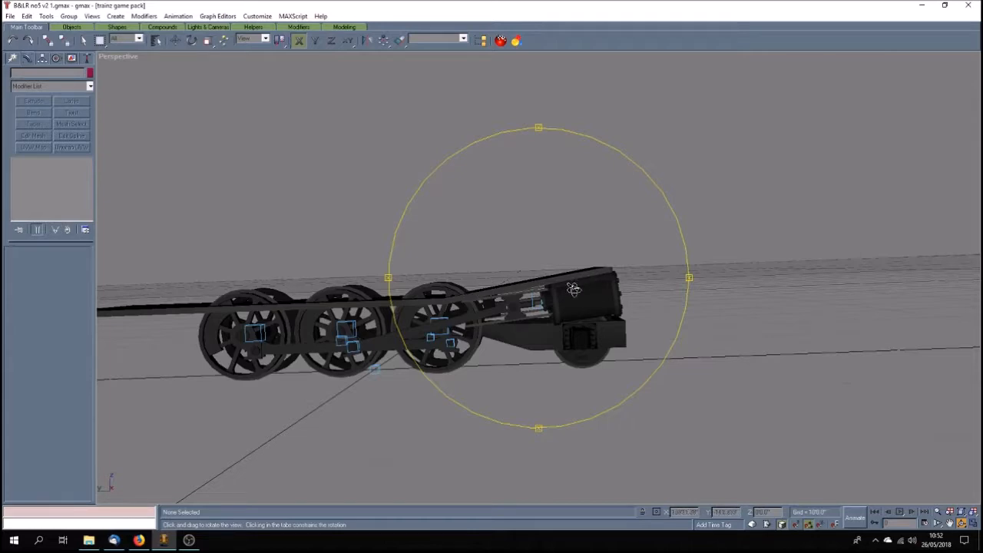
{"action": "mouse_move", "coordinate": [497, 300]}
{"action": "left_mouse_down"}
{"action": "mouse_move", "coordinate": [562, 378]}
{"action": "mouse_move", "coordinate": [591, 378]}
{"action": "mouse_move", "coordinate": [586, 365]}
{"action": "left_mouse_up"}
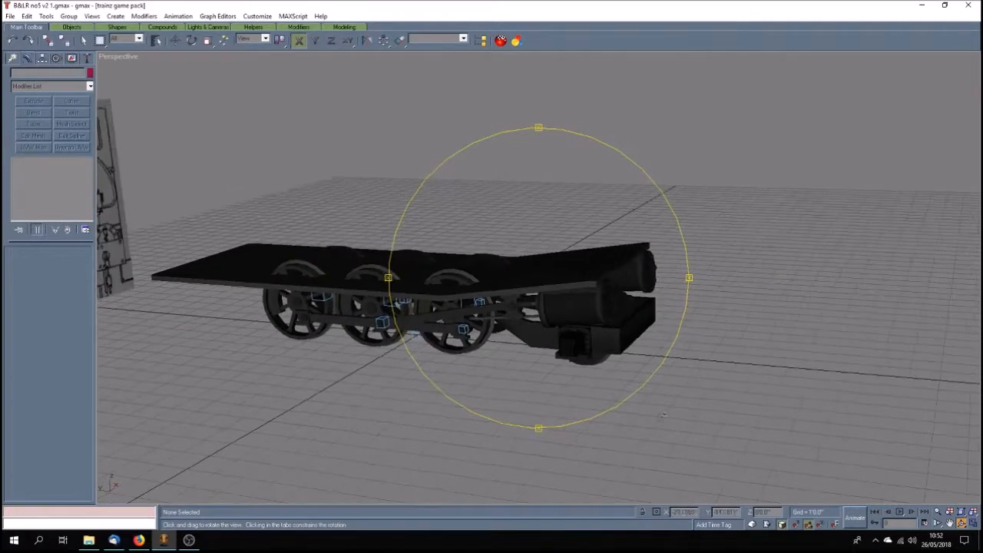
{"action": "left_click", "coordinate": [973, 523]}
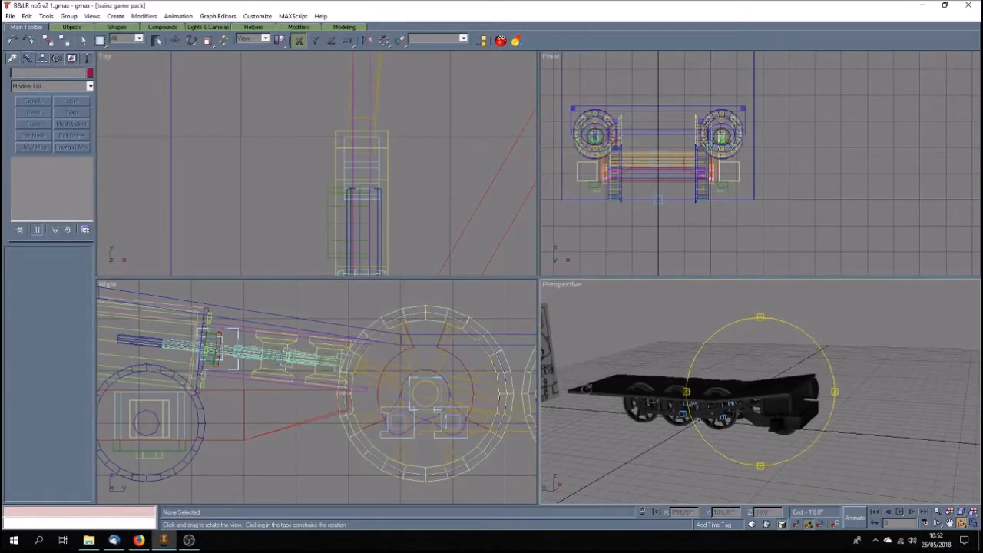
Move the vertices at the footplate's bend horizontally back along its length, from above the first driving wheel to just ahead of the middle wheel's centre.
{"action": "left_click", "coordinate": [950, 524]}
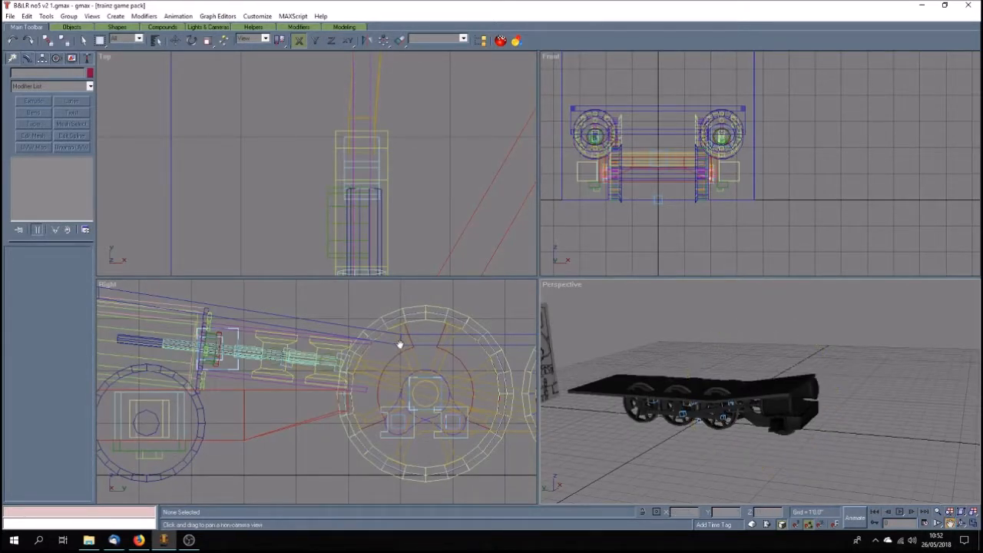
{"action": "left_click_drag", "start_coordinate": [399, 343], "coordinate": [379, 365]}
{"action": "scroll", "coordinate": [380, 347], "scroll_direction": "down", "scroll_amount": 2}
{"action": "scroll", "coordinate": [379, 348], "scroll_direction": "down", "scroll_amount": 2}
{"action": "scroll", "coordinate": [381, 351], "scroll_direction": "up", "scroll_amount": 5}
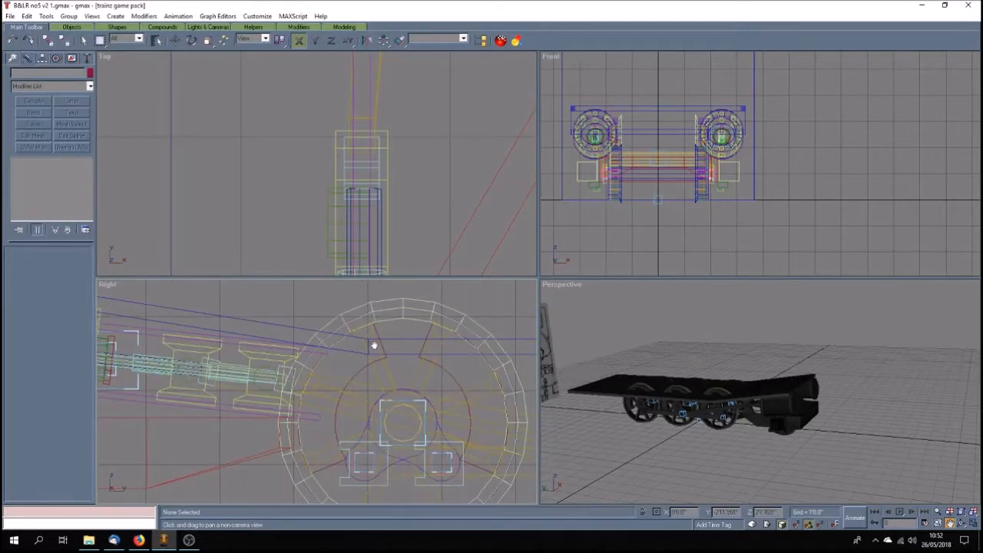
{"action": "key", "text": "w"}
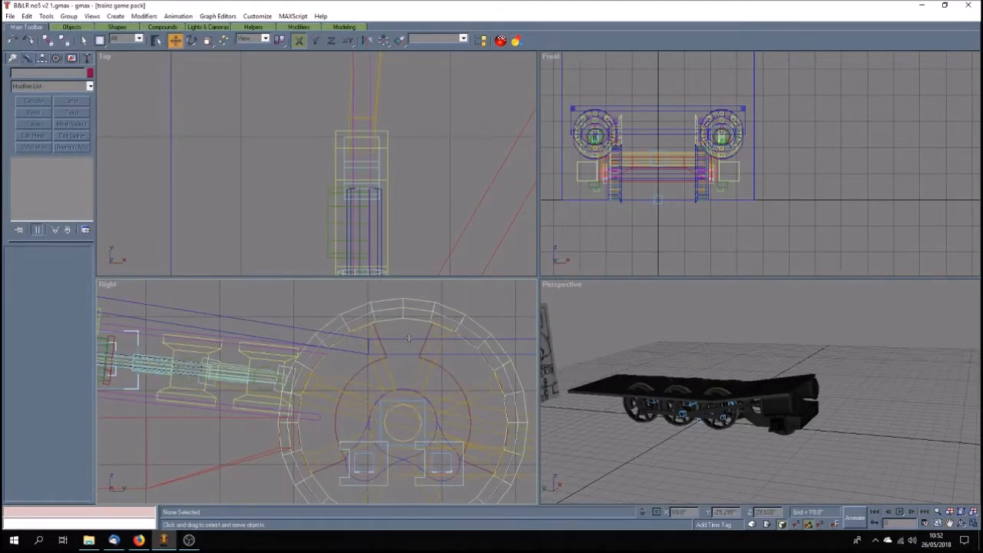
{"action": "left_click", "coordinate": [409, 339]}
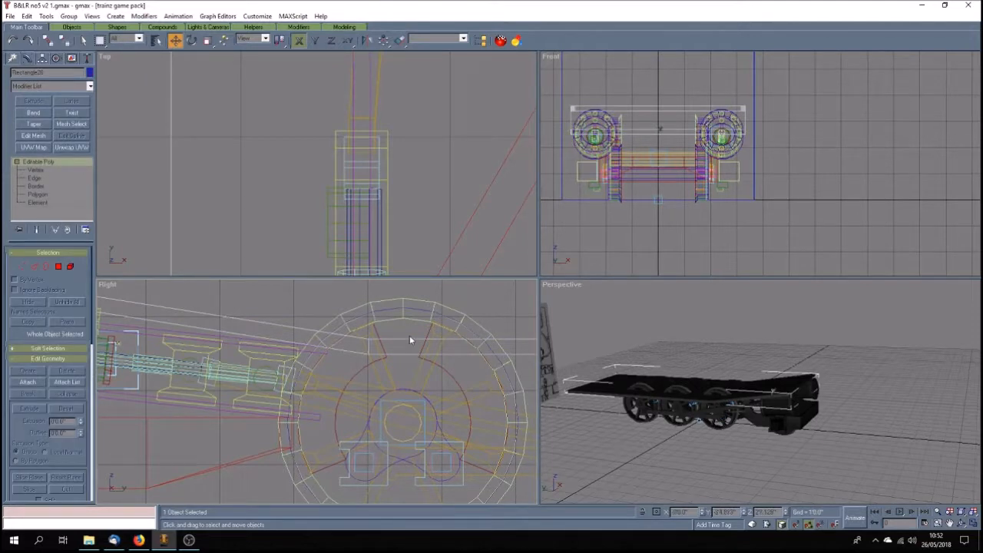
{"action": "scroll", "coordinate": [410, 340], "scroll_direction": "down", "scroll_amount": 6}
{"action": "scroll", "coordinate": [411, 340], "scroll_direction": "up", "scroll_amount": 4}
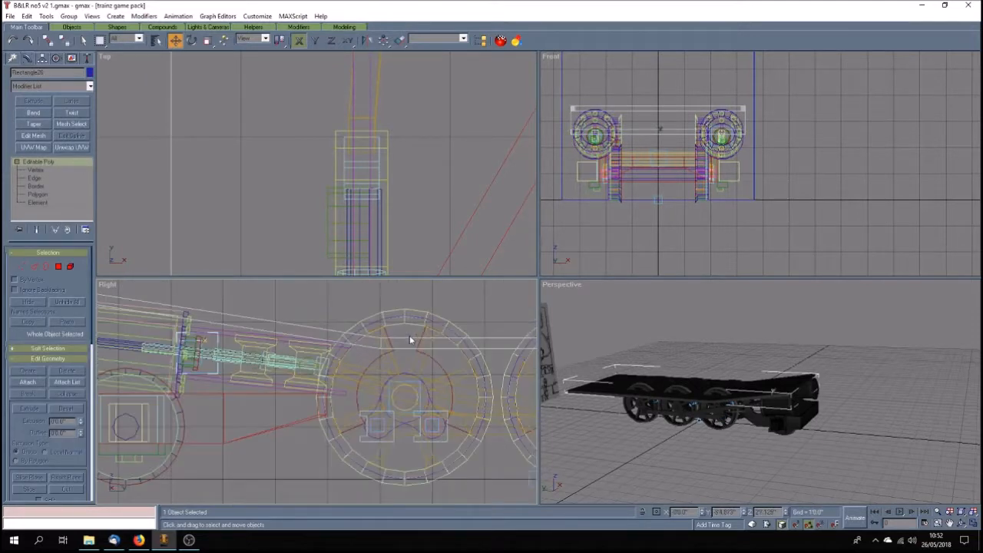
{"action": "left_click", "coordinate": [64, 171]}
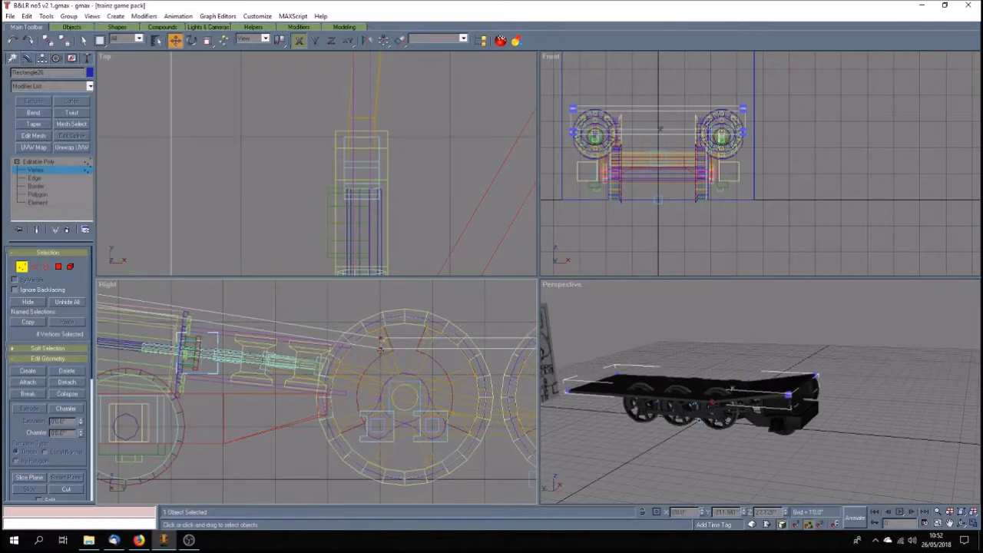
{"action": "left_click_drag", "start_coordinate": [379, 350], "coordinate": [532, 355]}
{"action": "scroll", "coordinate": [438, 374], "scroll_direction": "down", "scroll_amount": 5}
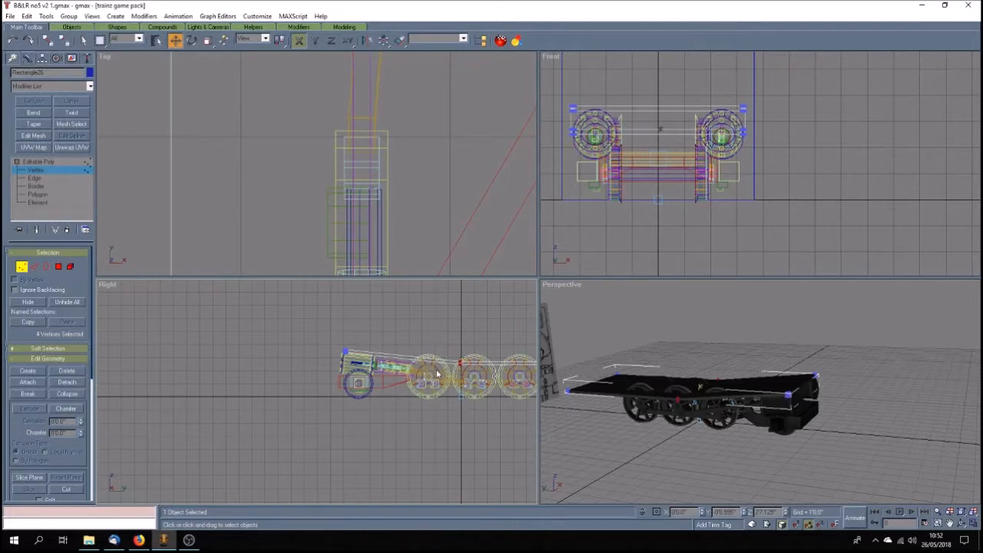
{"action": "scroll", "coordinate": [436, 374], "scroll_direction": "up", "scroll_amount": 2}
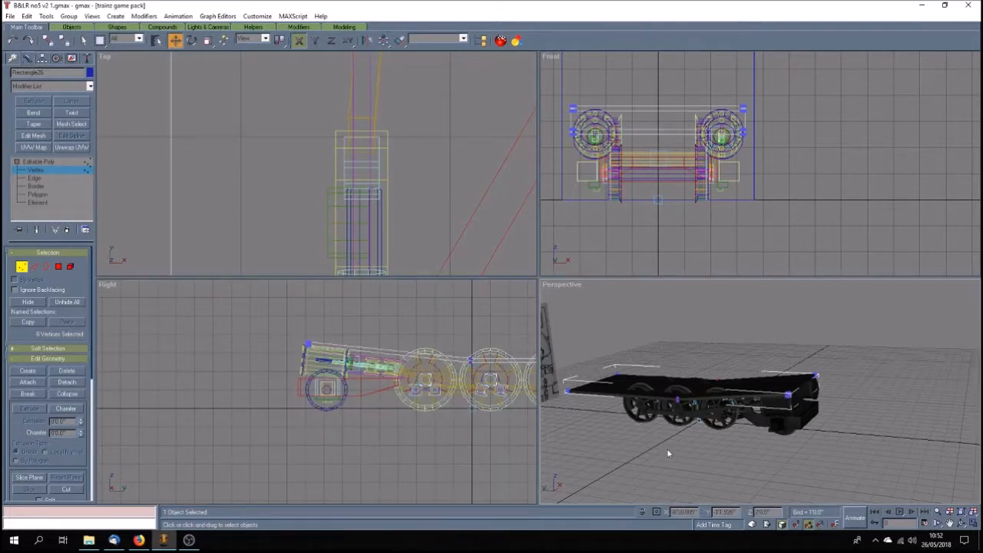
Move the footplate's bend vertices horizontally forward to just ahead of the first driving wheel's centre and leave vertex editing.
{"action": "left_click", "coordinate": [962, 522]}
{"action": "left_click_drag", "start_coordinate": [760, 417], "coordinate": [602, 409]}
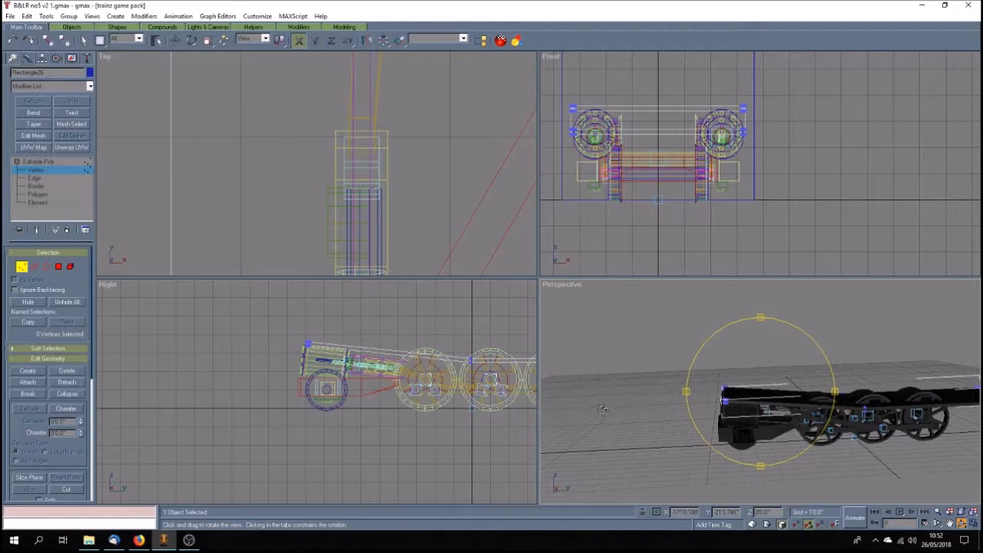
{"action": "left_click_drag", "start_coordinate": [604, 410], "coordinate": [588, 401]}
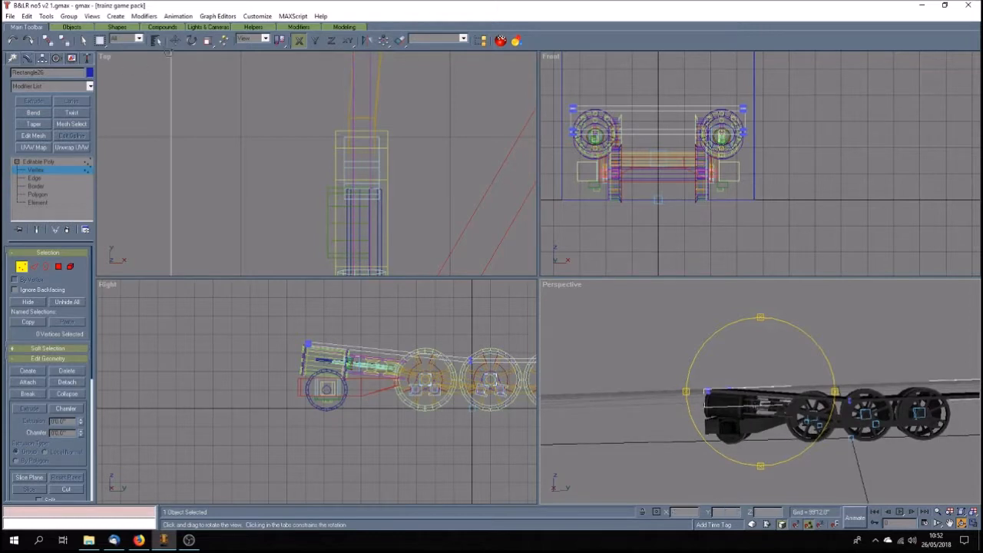
{"action": "left_click", "coordinate": [175, 40]}
{"action": "left_click_drag", "start_coordinate": [457, 346], "coordinate": [417, 359]}
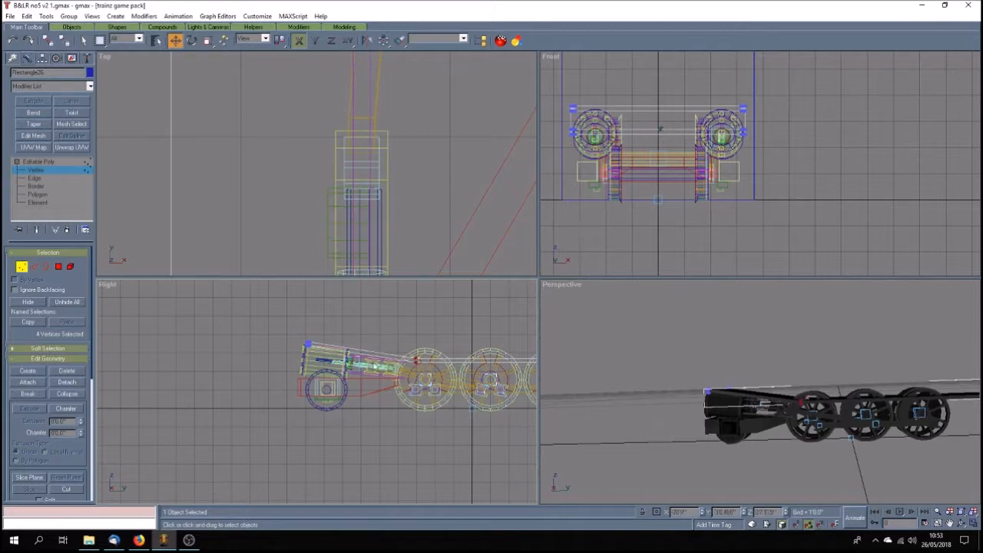
{"action": "left_click", "coordinate": [48, 162]}
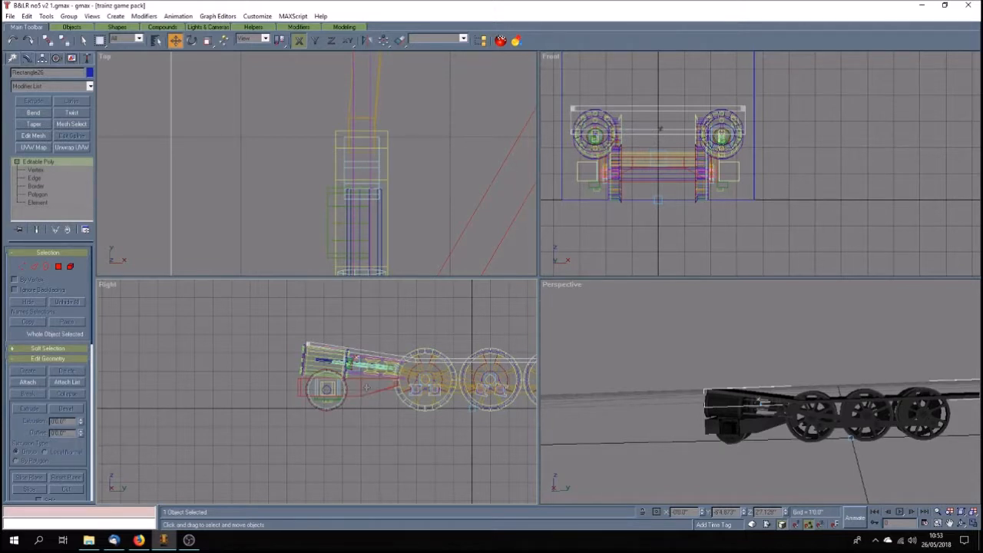
Lower the footplate's front-end vertices vertically until the plate's front edge sits level with the upper rim of the cylinders' end flanges.
{"action": "left_click", "coordinate": [276, 361]}
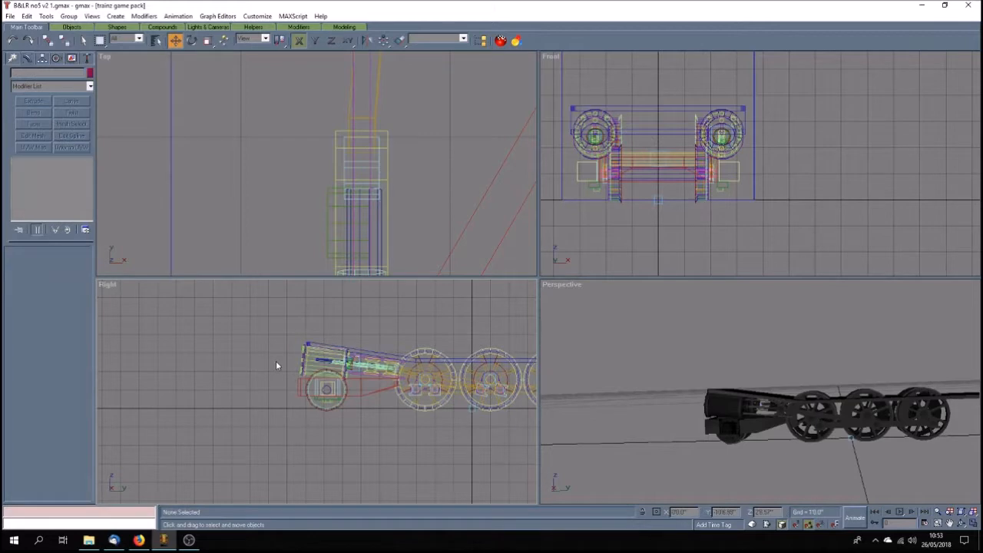
{"action": "scroll", "coordinate": [278, 327], "scroll_direction": "up", "scroll_amount": 8}
{"action": "scroll", "coordinate": [278, 327], "scroll_direction": "down", "scroll_amount": 2}
{"action": "scroll", "coordinate": [278, 327], "scroll_direction": "up", "scroll_amount": 3}
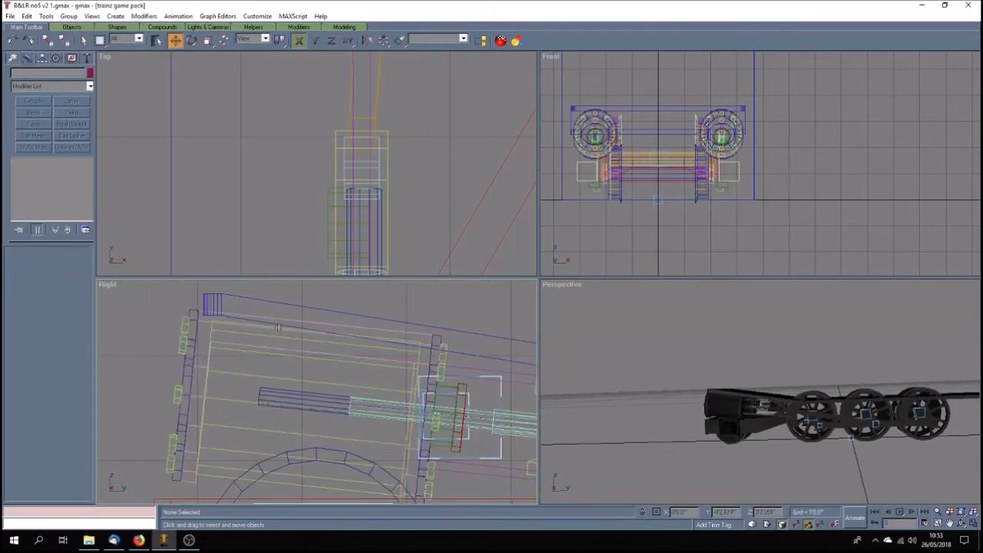
{"action": "left_click", "coordinate": [240, 319]}
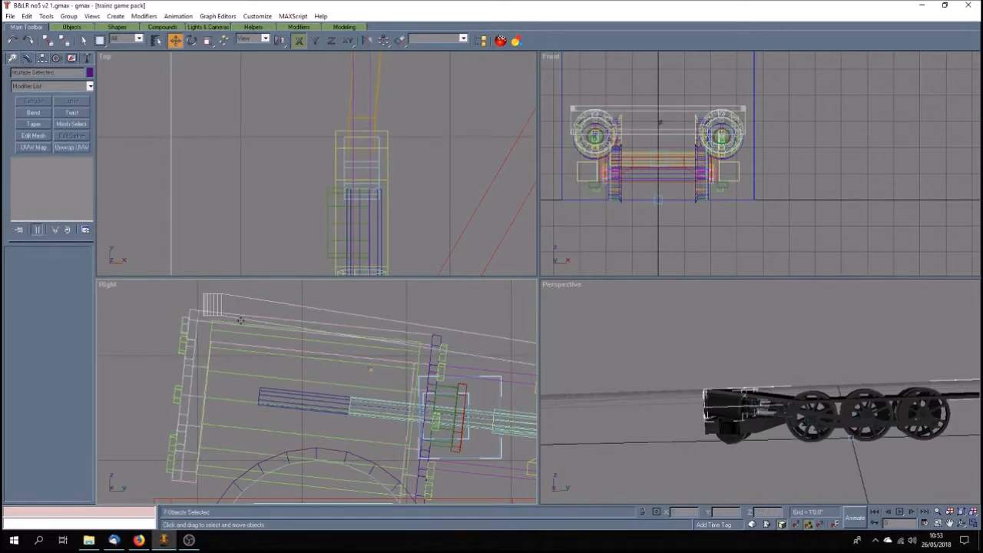
{"action": "left_click", "coordinate": [275, 297]}
{"action": "left_click", "coordinate": [273, 301]}
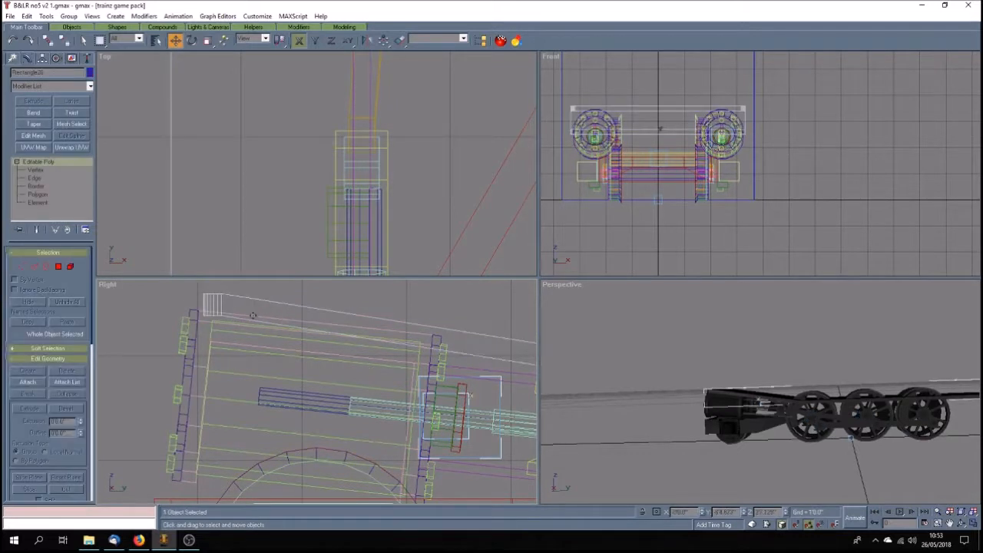
{"action": "left_click", "coordinate": [37, 170]}
{"action": "left_click_drag", "start_coordinate": [180, 281], "coordinate": [235, 336]}
{"action": "key", "text": "F6"}
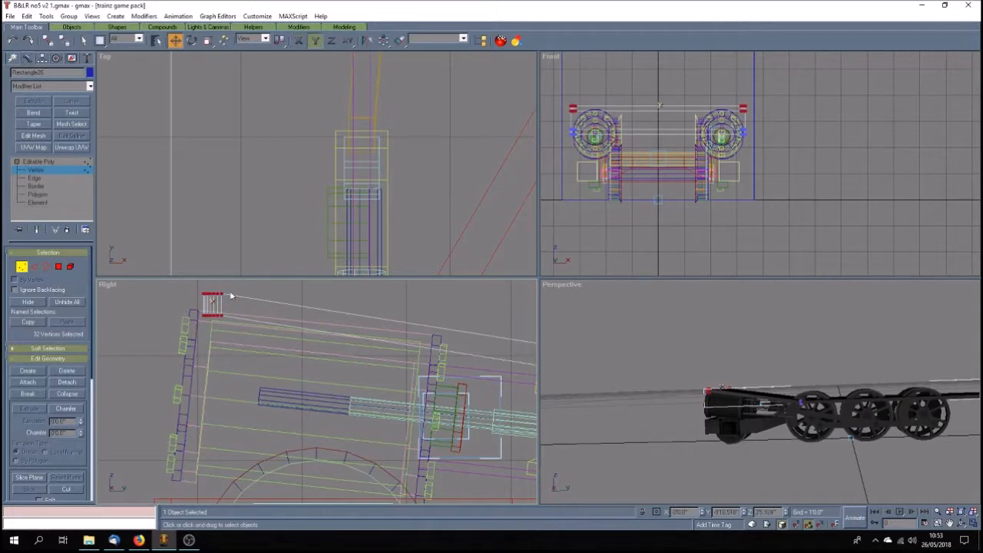
{"action": "left_click_drag", "start_coordinate": [204, 313], "coordinate": [202, 333]}
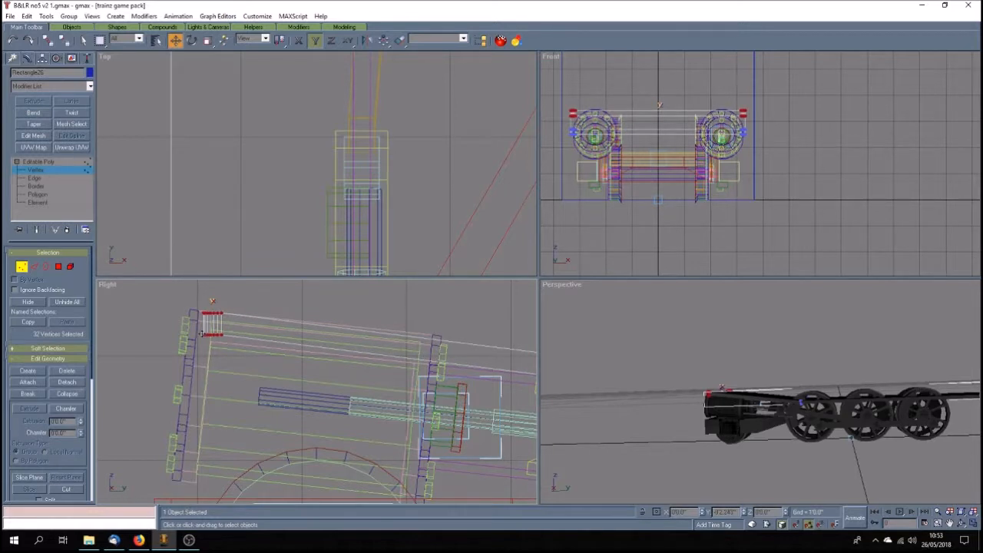
{"action": "left_click_drag", "start_coordinate": [202, 334], "coordinate": [206, 330]}
Move the footplate's bend vertices horizontally back to just behind the first driving wheel's centre, leave vertex editing and deselect the footplate.
{"action": "scroll", "coordinate": [245, 321], "scroll_direction": "down", "scroll_amount": 5}
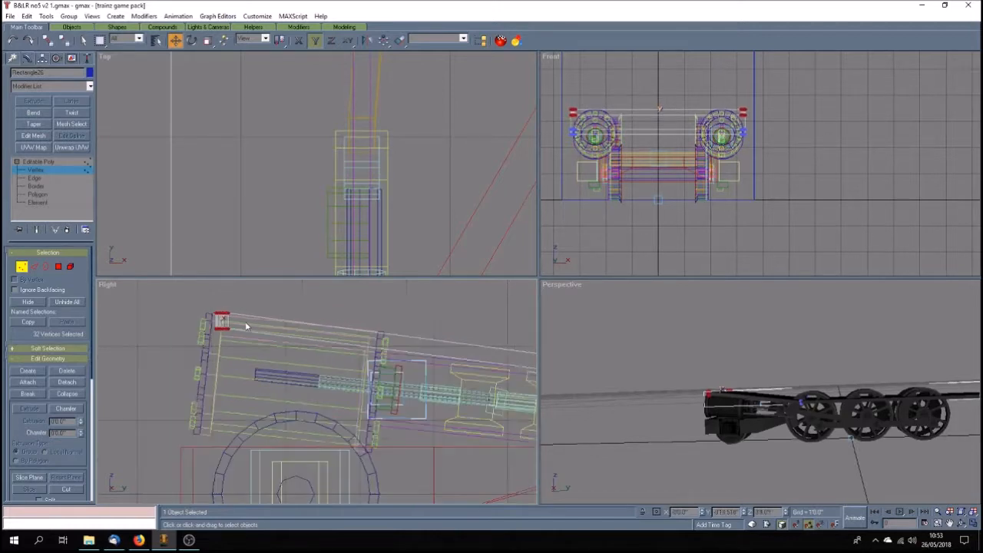
{"action": "scroll", "coordinate": [388, 356], "scroll_direction": "up", "scroll_amount": 3}
{"action": "left_click_drag", "start_coordinate": [386, 322], "coordinate": [406, 351]}
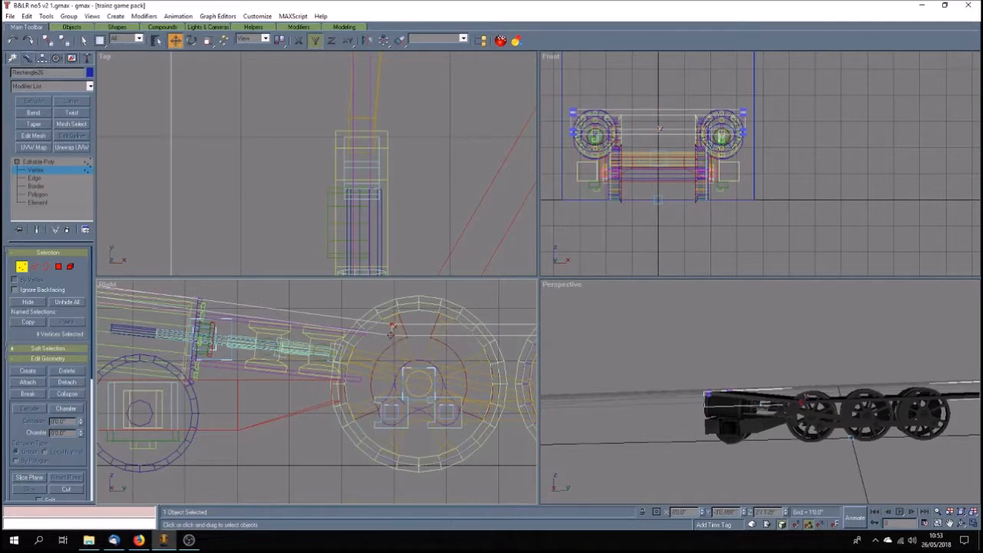
{"action": "key", "text": "F5"}
{"action": "left_click_drag", "start_coordinate": [393, 330], "coordinate": [432, 331]}
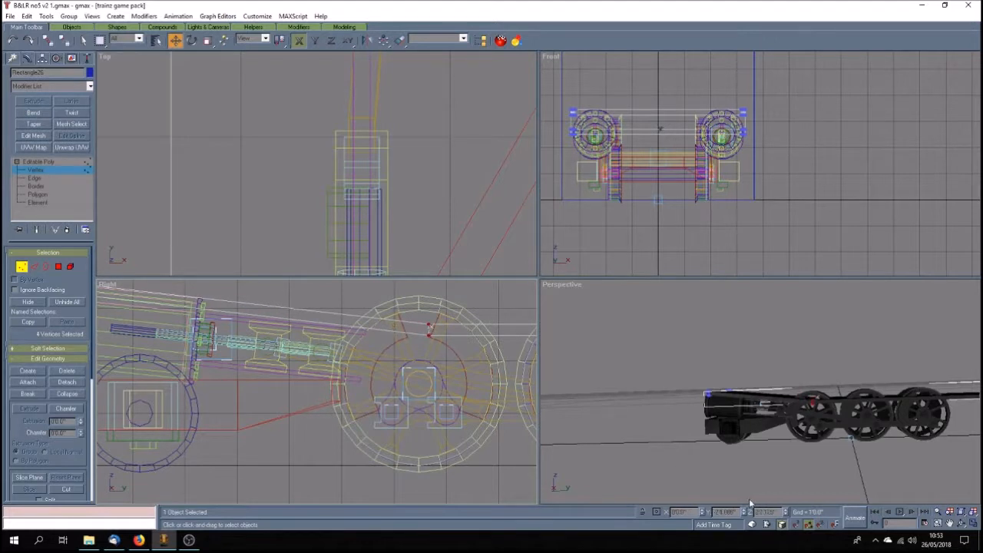
{"action": "left_click", "coordinate": [46, 162]}
{"action": "left_click", "coordinate": [804, 468]}
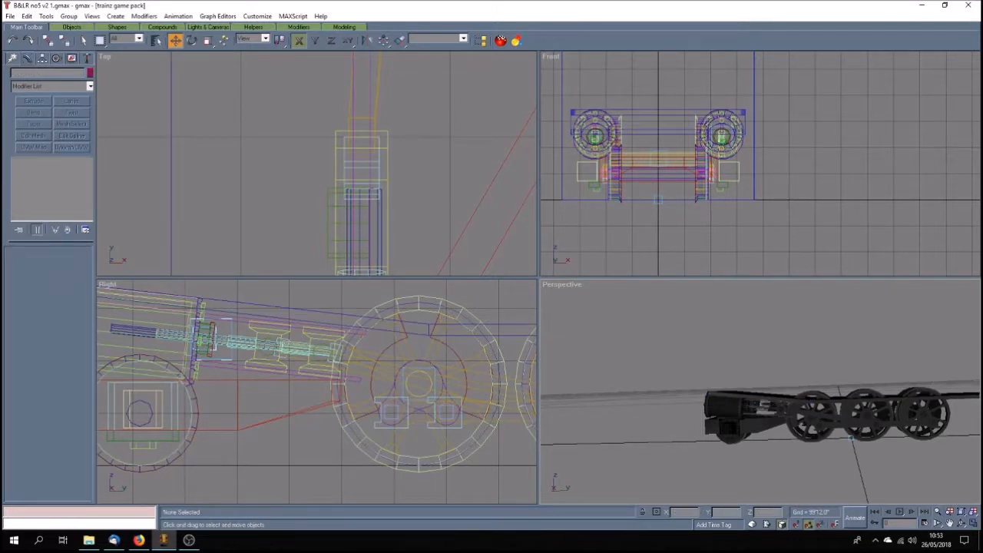
Examine how the adjusted footplate sits on the cylinders from the front and side in an enlarged perspective view.
{"action": "left_click", "coordinate": [961, 523]}
{"action": "left_click_drag", "start_coordinate": [799, 442], "coordinate": [828, 434]}
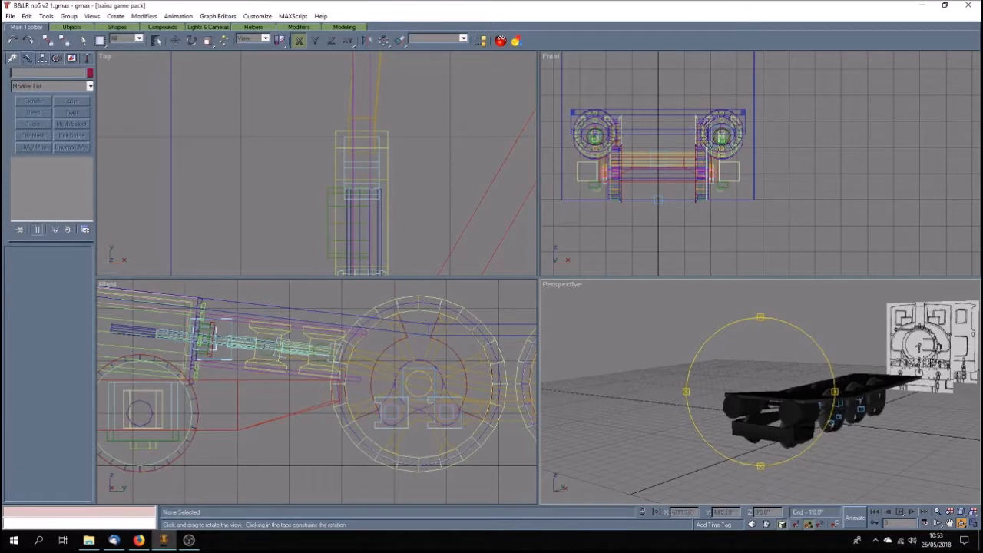
{"action": "left_click", "coordinate": [952, 525]}
{"action": "left_click_drag", "start_coordinate": [937, 430], "coordinate": [840, 446]}
{"action": "left_click", "coordinate": [967, 526]}
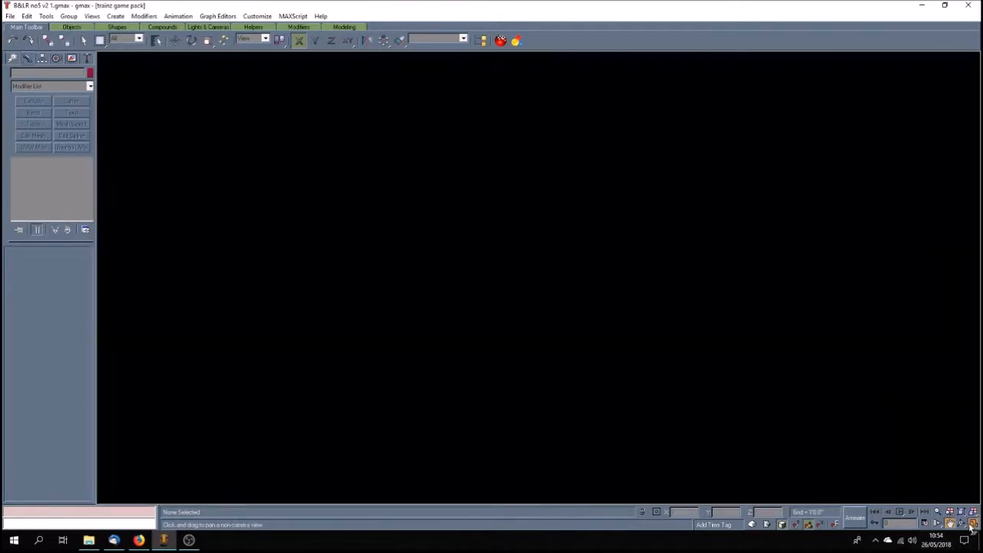
{"action": "left_click_drag", "start_coordinate": [625, 362], "coordinate": [652, 366]}
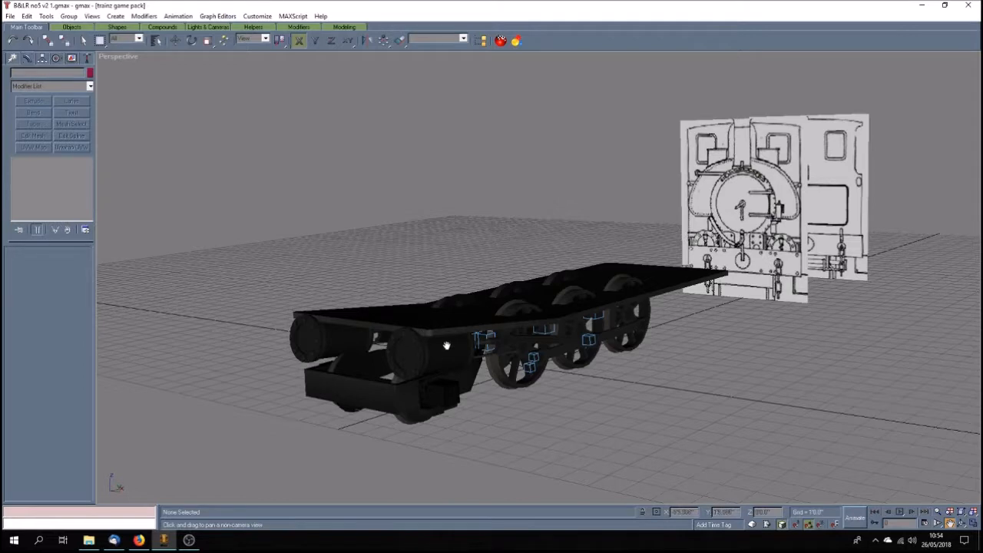
{"action": "left_click", "coordinate": [962, 523]}
{"action": "left_click_drag", "start_coordinate": [491, 384], "coordinate": [480, 401]}
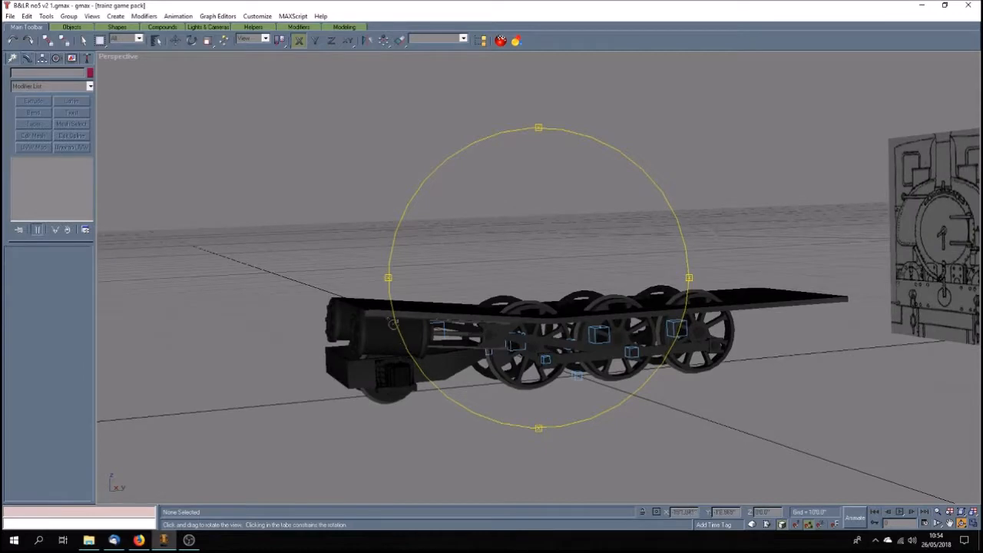
{"action": "mouse_move", "coordinate": [435, 336]}
{"action": "left_mouse_down"}
{"action": "mouse_move", "coordinate": [551, 345]}
{"action": "mouse_move", "coordinate": [402, 337]}
{"action": "mouse_move", "coordinate": [413, 340]}
{"action": "left_mouse_up"}
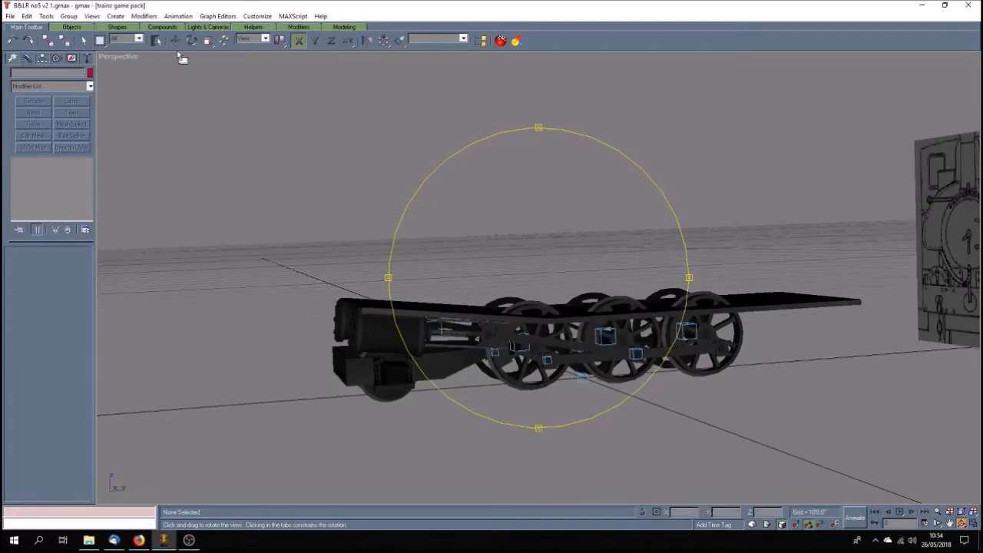
{"action": "left_click", "coordinate": [84, 40]}
{"action": "left_click", "coordinate": [377, 315]}
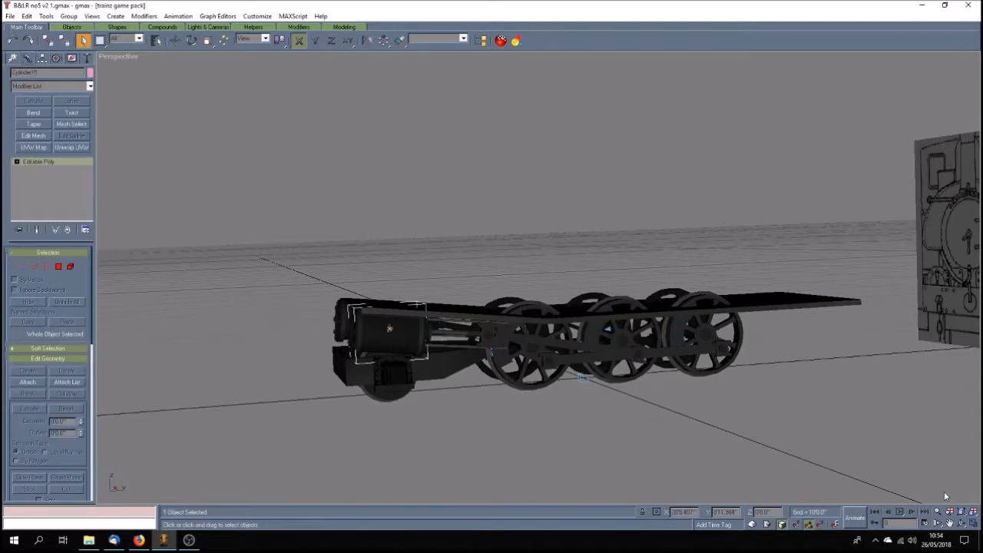
{"action": "left_click", "coordinate": [974, 523]}
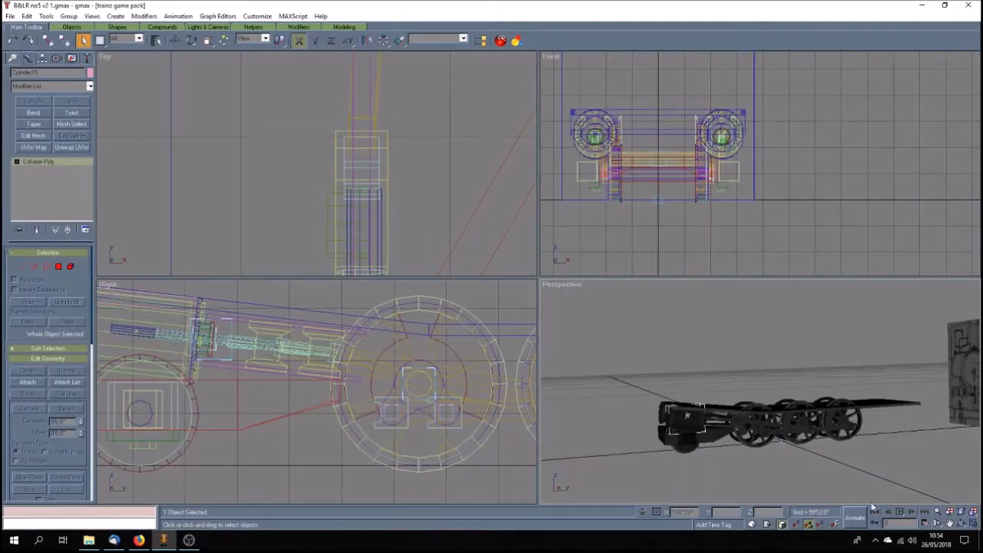
{"action": "left_click", "coordinate": [685, 421]}
{"action": "left_click", "coordinate": [729, 460]}
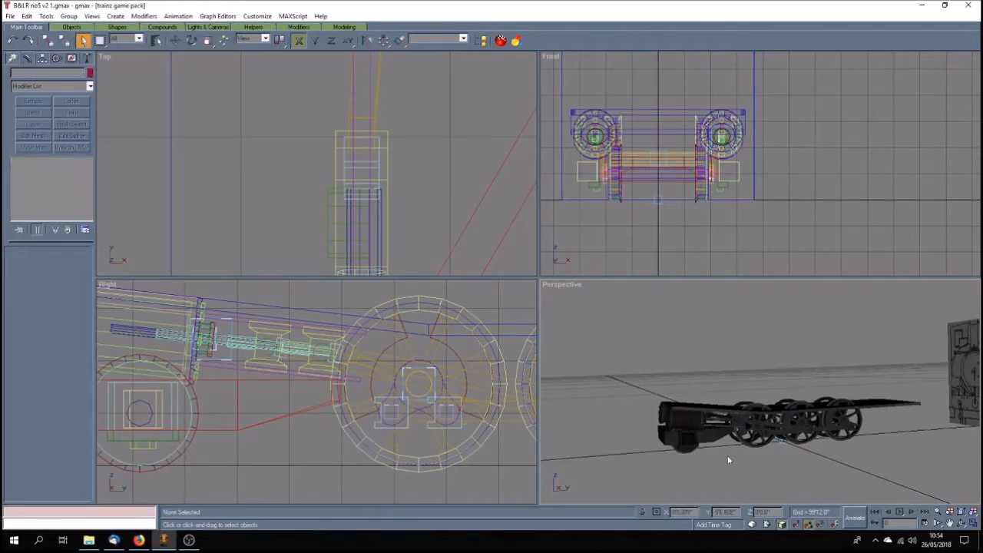
Isolate the near-side cylinder body, its end-flange part and the footplate by selecting all three and hiding everything unselected.
{"action": "left_click", "coordinate": [950, 522]}
{"action": "left_click_drag", "start_coordinate": [951, 502], "coordinate": [932, 500]}
{"action": "left_click", "coordinate": [974, 523]}
{"action": "left_click_drag", "start_coordinate": [391, 277], "coordinate": [423, 289]}
{"action": "scroll", "coordinate": [423, 286], "scroll_direction": "up", "scroll_amount": 3}
{"action": "left_click_drag", "start_coordinate": [334, 286], "coordinate": [527, 299]}
{"action": "left_click", "coordinate": [83, 40]}
{"action": "left_click", "coordinate": [424, 332]}
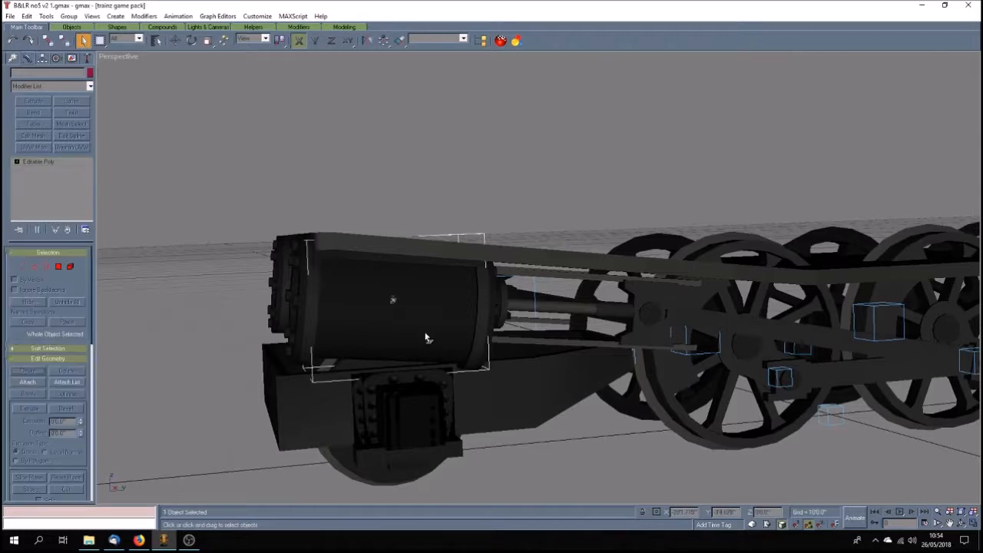
{"action": "left_click", "coordinate": [482, 329], "text": "ctrl"}
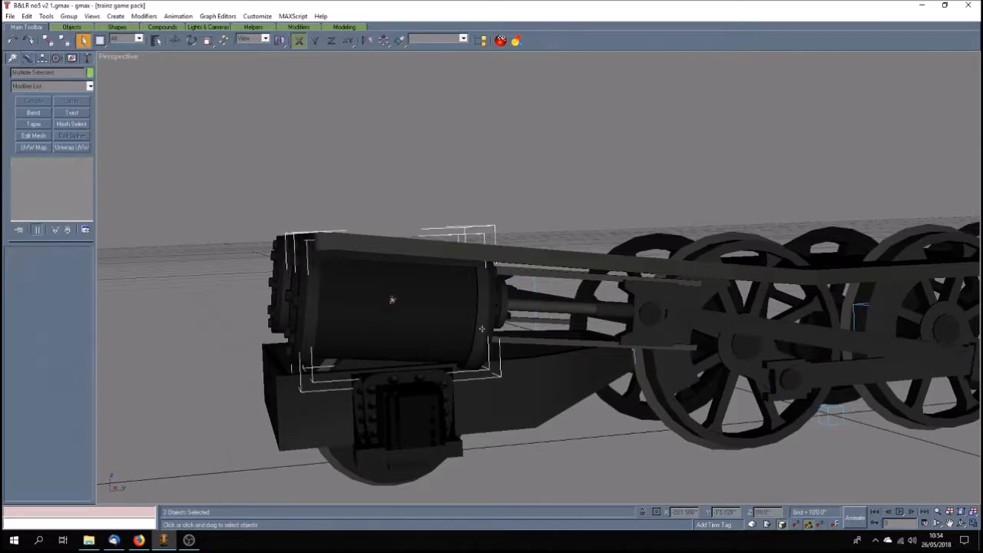
{"action": "left_click", "coordinate": [415, 248]}
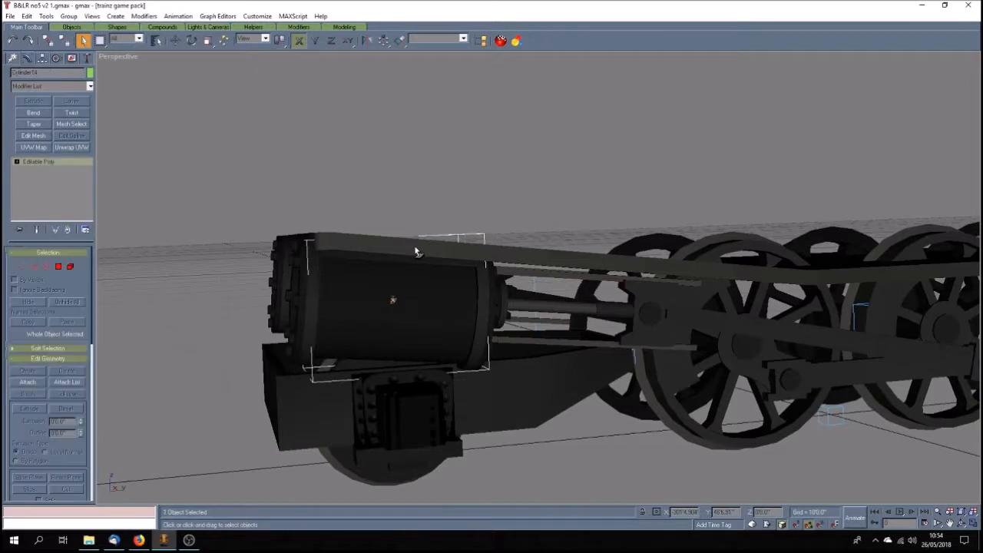
{"action": "left_click", "coordinate": [483, 320], "text": "ctrl"}
{"action": "left_click", "coordinate": [504, 293], "text": "ctrl"}
{"action": "left_click", "coordinate": [71, 58]}
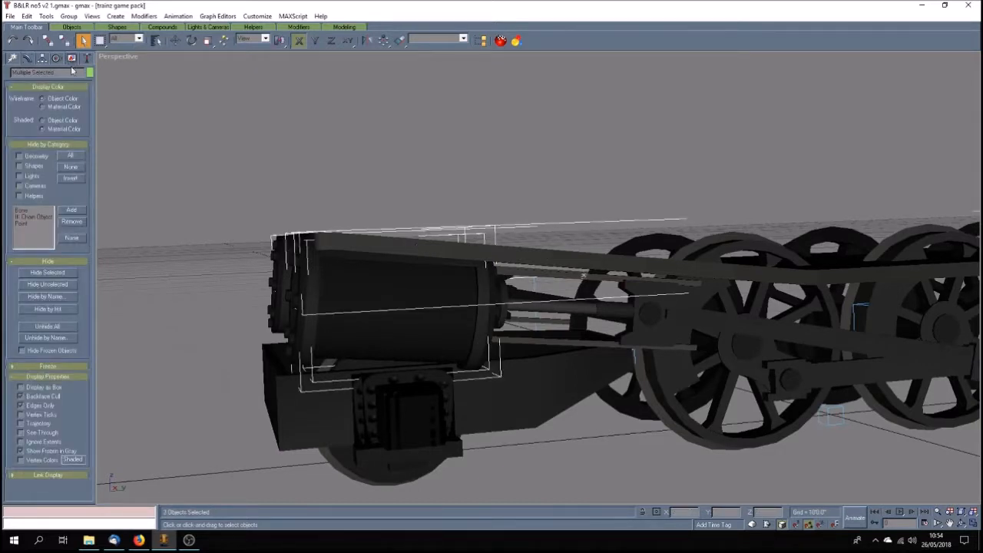
{"action": "left_click", "coordinate": [49, 284]}
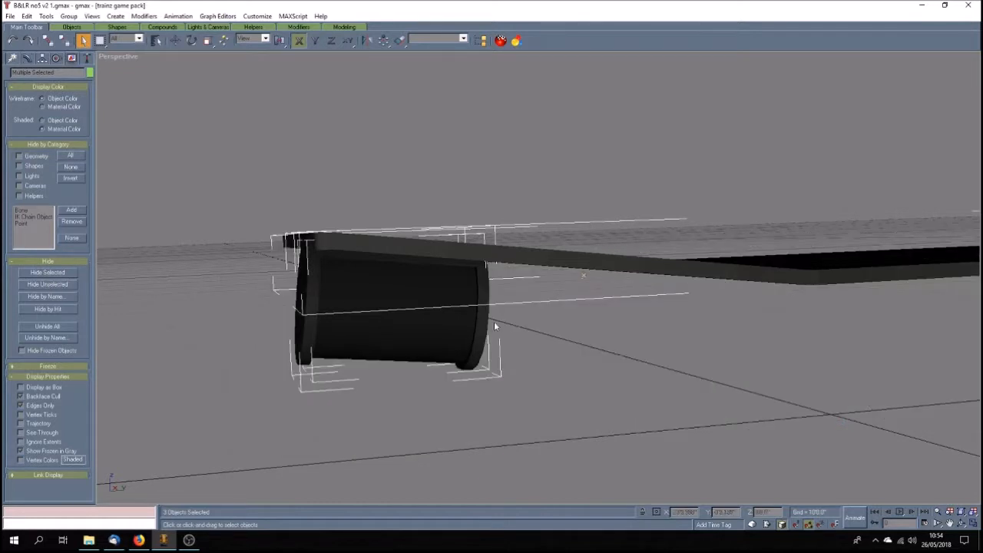
Select the end-flange part Cylinder15 and open its vertices for editing, with the cylinder enlarged in the side view.
{"action": "left_click", "coordinate": [537, 321]}
{"action": "left_click", "coordinate": [334, 254]}
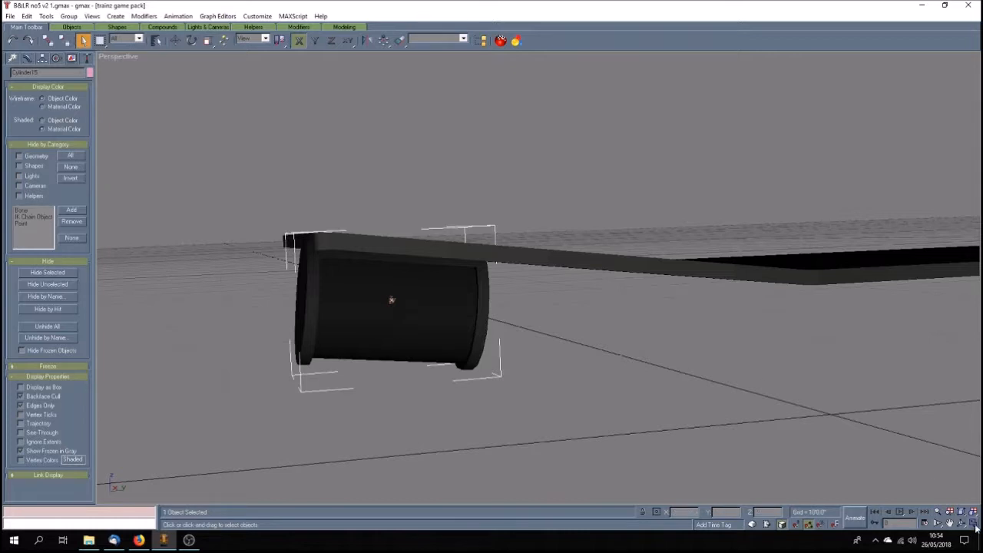
{"action": "left_click", "coordinate": [973, 523]}
{"action": "left_click", "coordinate": [950, 523]}
{"action": "left_click_drag", "start_coordinate": [197, 391], "coordinate": [431, 381]}
{"action": "scroll", "coordinate": [425, 358], "scroll_direction": "up", "scroll_amount": 4}
{"action": "mouse_move", "coordinate": [364, 359]}
{"action": "left_mouse_down"}
{"action": "mouse_move", "coordinate": [373, 343]}
{"action": "mouse_move", "coordinate": [368, 357]}
{"action": "left_mouse_up"}
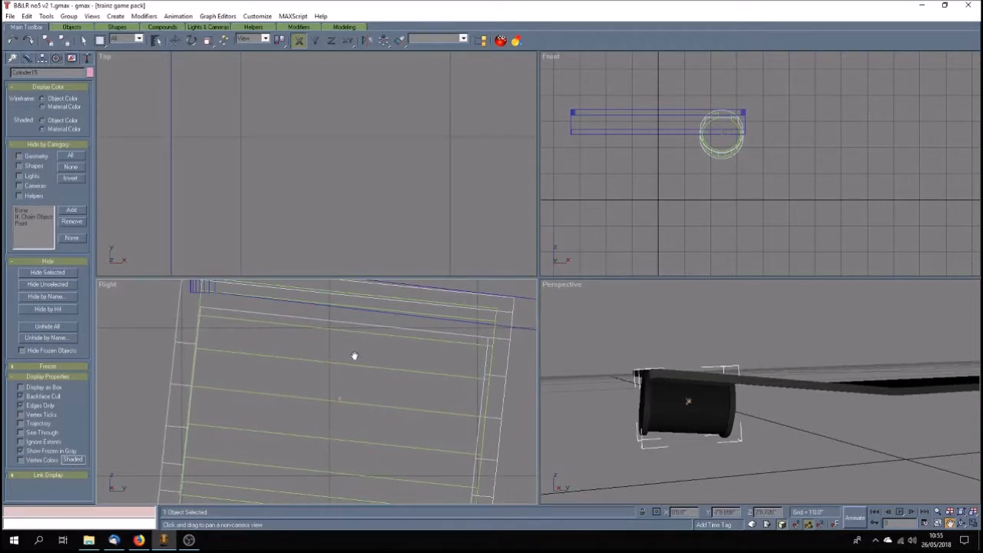
{"action": "left_click", "coordinate": [26, 59]}
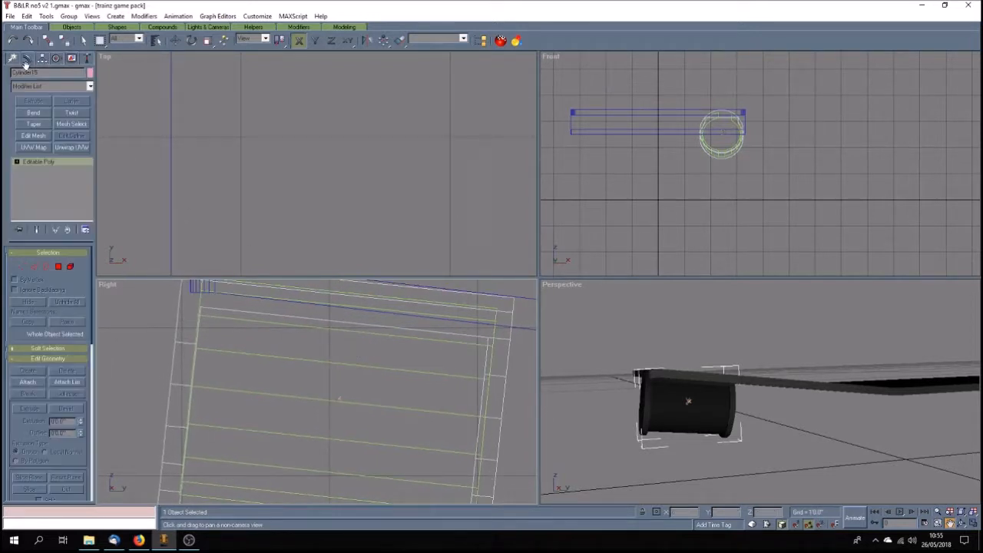
{"action": "left_click", "coordinate": [17, 162]}
{"action": "left_click", "coordinate": [35, 169]}
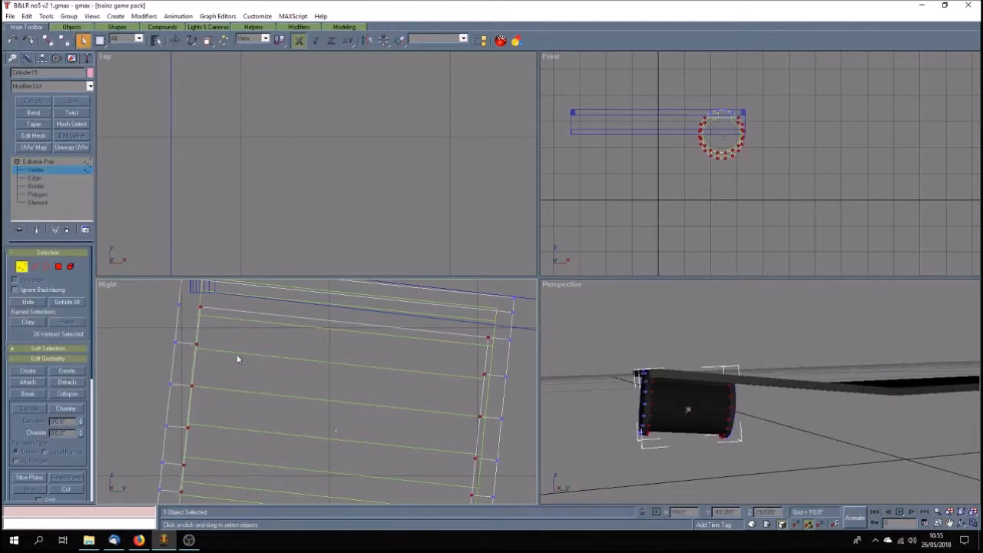
Select the four vertices at both ends of the flange part's upper inner edge and lower them vertically to the cylinder body's line.
{"action": "left_click", "coordinate": [352, 375]}
{"action": "left_click_drag", "start_coordinate": [186, 300], "coordinate": [236, 323]}
{"action": "left_click_drag", "start_coordinate": [452, 335], "coordinate": [498, 354], "text": "ctrl"}
{"action": "left_click", "coordinate": [175, 40]}
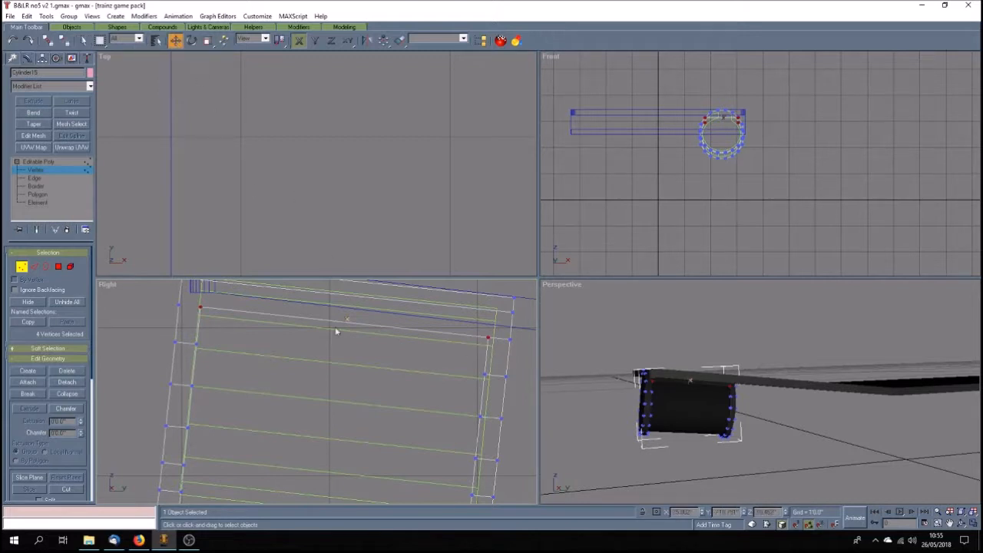
{"action": "left_click", "coordinate": [315, 40]}
{"action": "left_click_drag", "start_coordinate": [487, 339], "coordinate": [485, 347]}
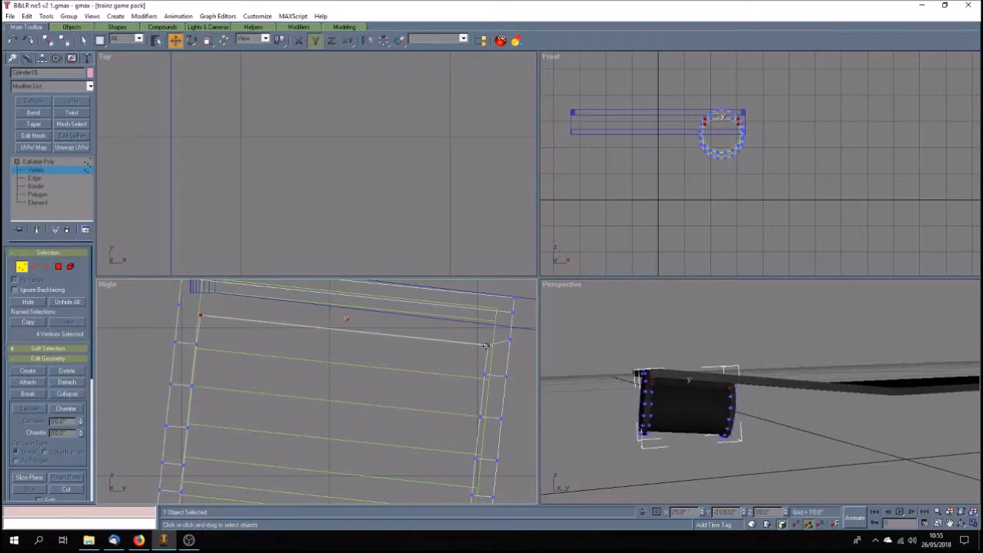
{"action": "left_click_drag", "start_coordinate": [485, 347], "coordinate": [485, 347]}
Scale the flange part's lowered inner vertices outward horizontally in the front view until they reach the flange's outer outline.
{"action": "left_click", "coordinate": [950, 523]}
{"action": "left_click", "coordinate": [704, 169]}
{"action": "left_click_drag", "start_coordinate": [704, 169], "coordinate": [708, 214]}
{"action": "scroll", "coordinate": [733, 167], "scroll_direction": "up", "scroll_amount": 4}
{"action": "scroll", "coordinate": [710, 167], "scroll_direction": "up", "scroll_amount": 1}
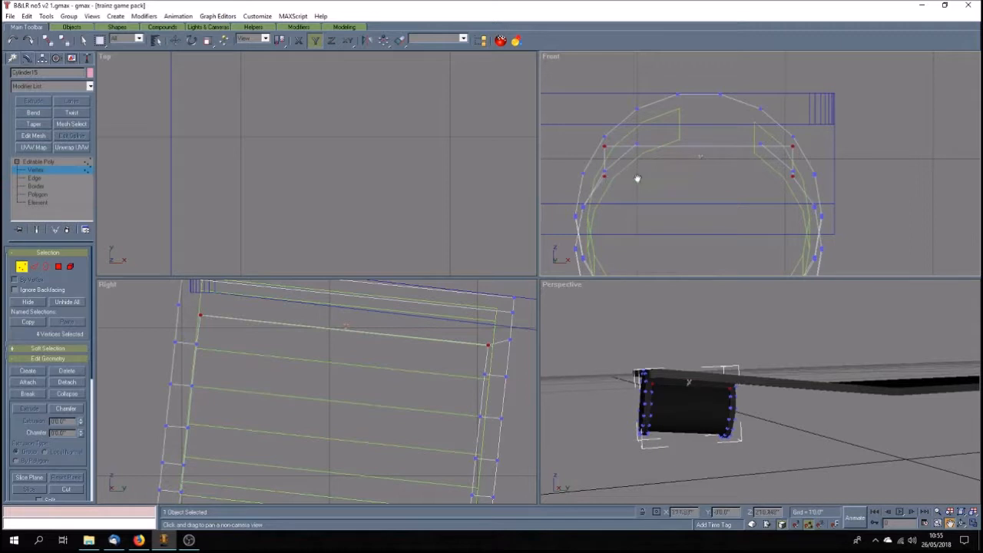
{"action": "left_click_drag", "start_coordinate": [207, 40], "coordinate": [209, 72]}
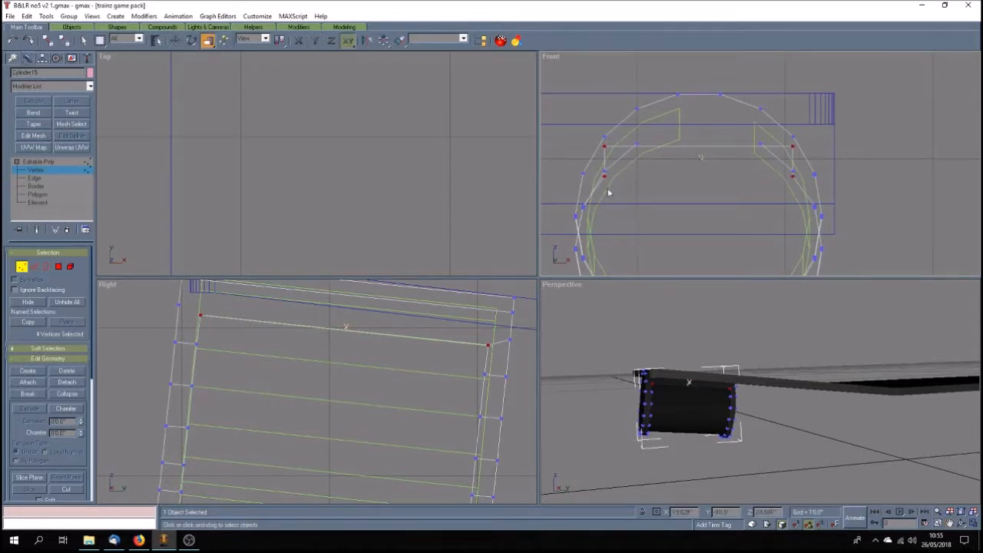
{"action": "left_click_drag", "start_coordinate": [598, 176], "coordinate": [803, 189]}
{"action": "left_click", "coordinate": [316, 43]}
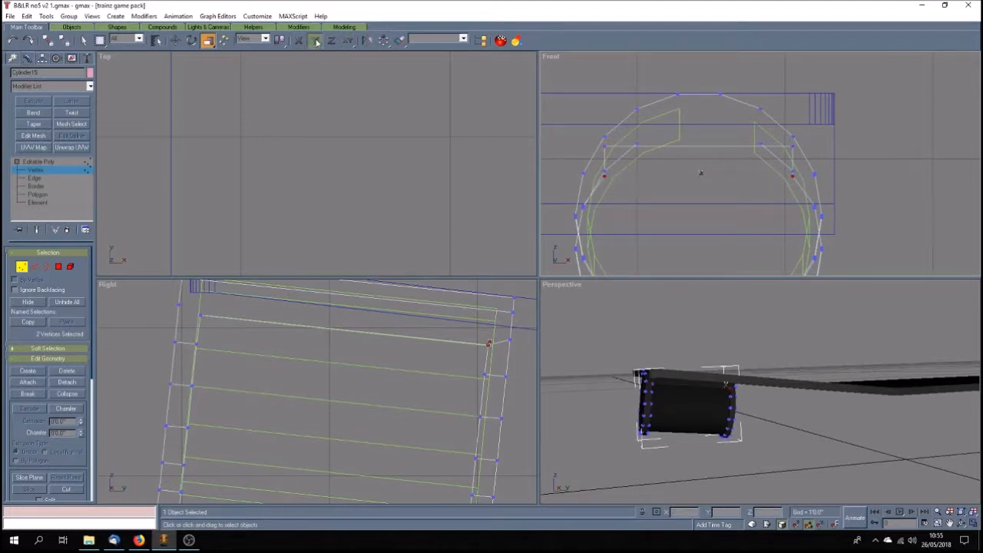
{"action": "left_click", "coordinate": [299, 40]}
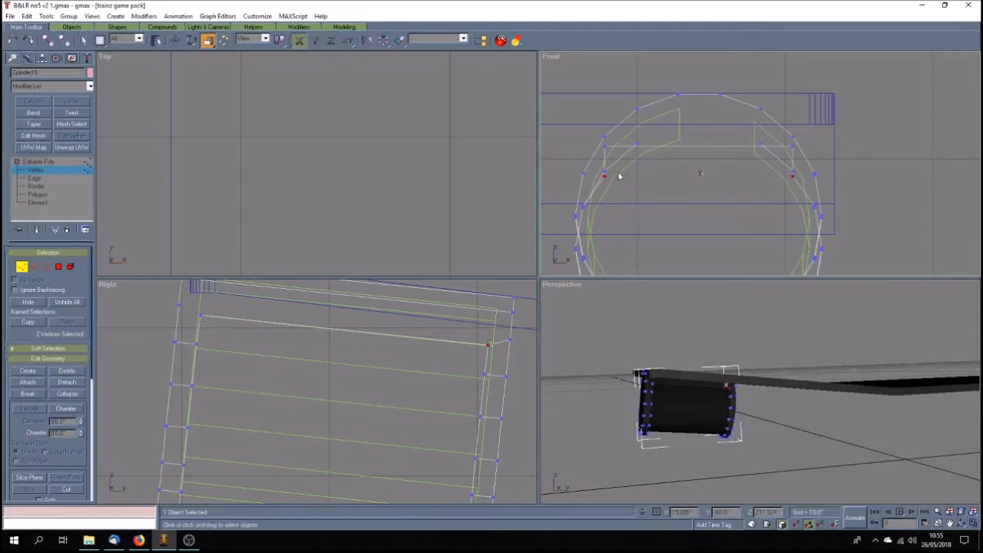
{"action": "left_click_drag", "start_coordinate": [602, 178], "coordinate": [592, 169]}
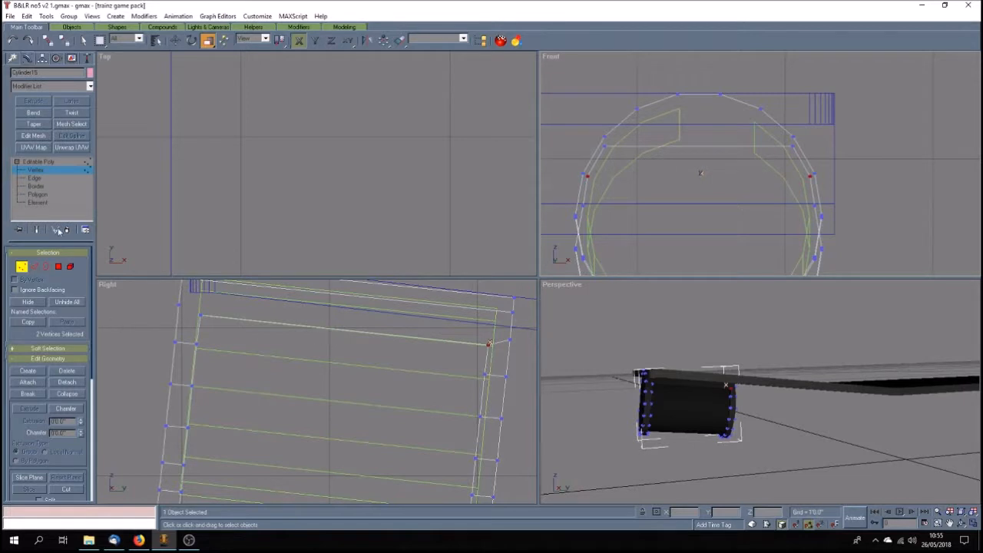
{"action": "left_click", "coordinate": [56, 162]}
Select the footplate's 32 front-end vertices in the side view and lower them slightly below the top of the cylinder flanges.
{"action": "left_click", "coordinate": [522, 388]}
{"action": "scroll", "coordinate": [355, 353], "scroll_direction": "down", "scroll_amount": 2}
{"action": "scroll", "coordinate": [412, 345], "scroll_direction": "up", "scroll_amount": 1}
{"action": "scroll", "coordinate": [412, 344], "scroll_direction": "down", "scroll_amount": 1}
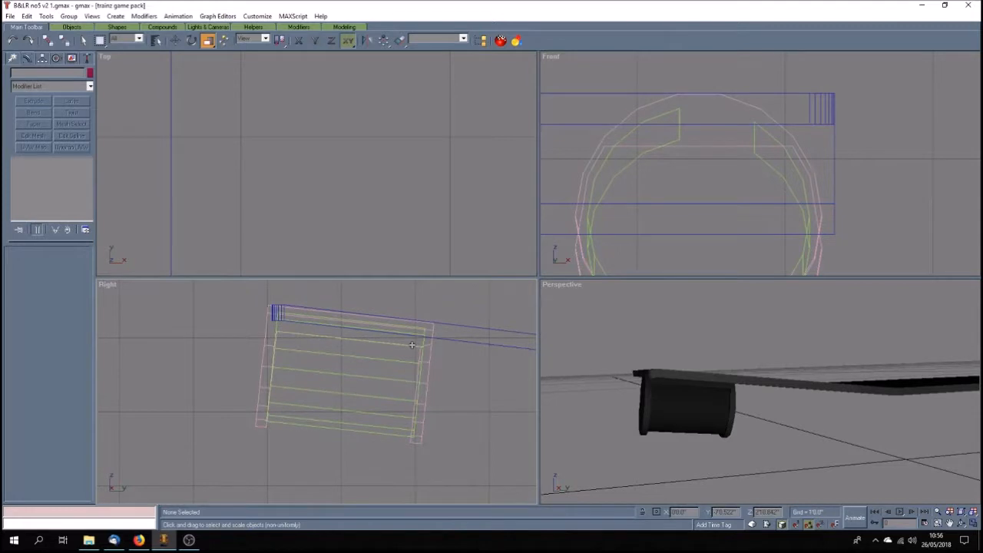
{"action": "left_click", "coordinate": [464, 343]}
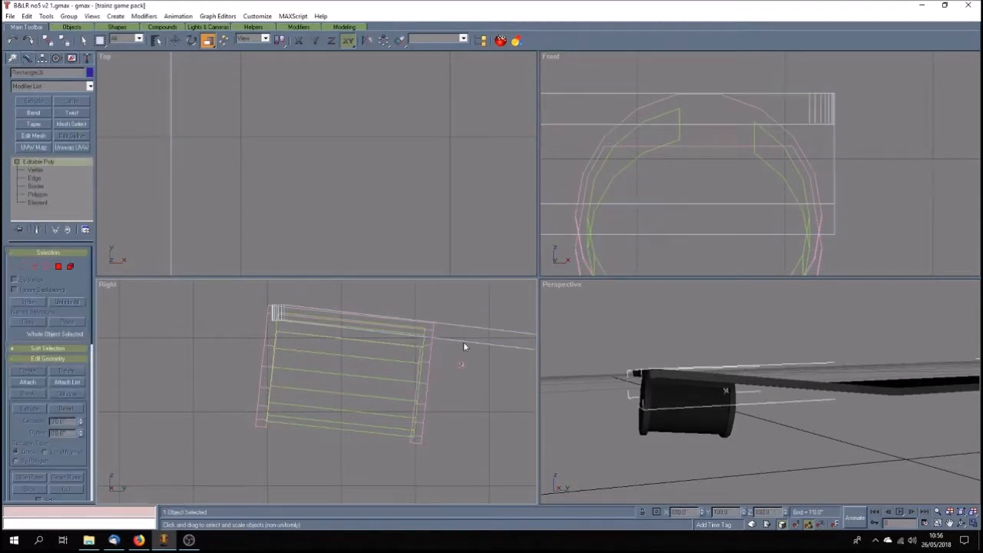
{"action": "left_click", "coordinate": [44, 171]}
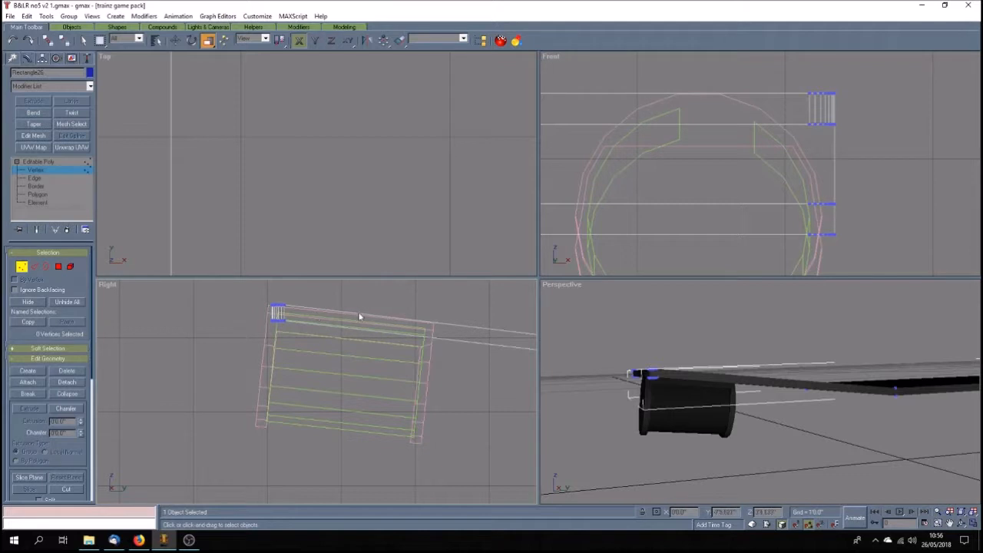
{"action": "left_click_drag", "start_coordinate": [254, 292], "coordinate": [296, 338]}
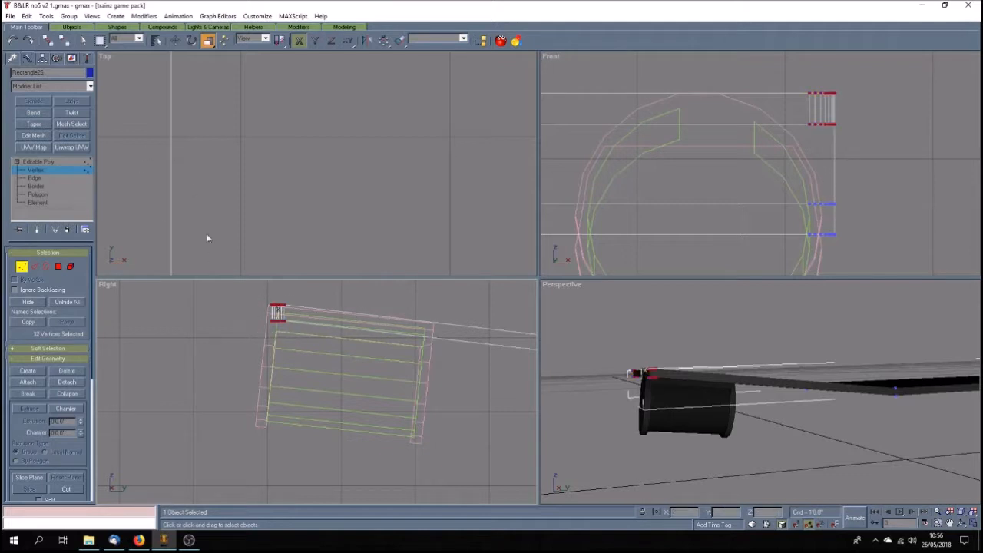
{"action": "left_click", "coordinate": [315, 39]}
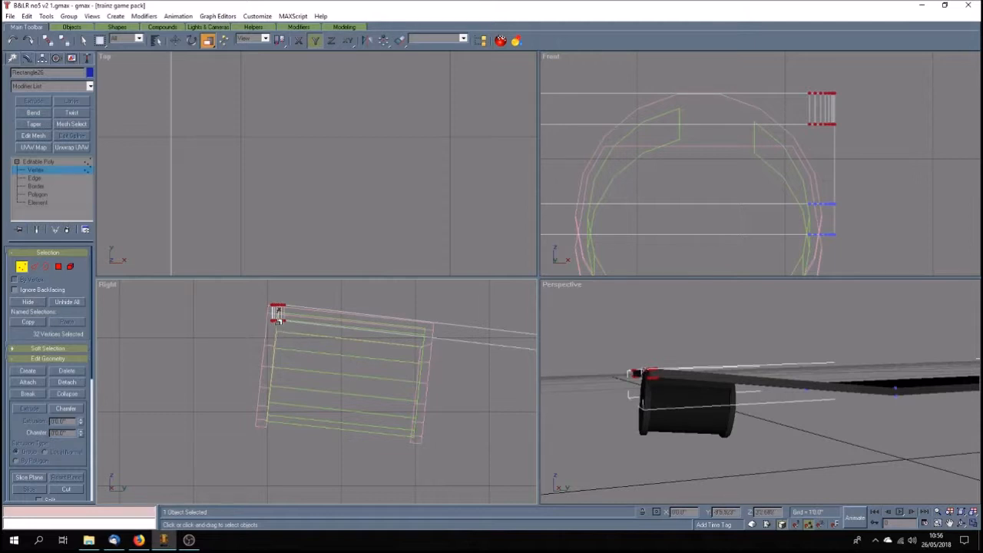
{"action": "key", "text": "w"}
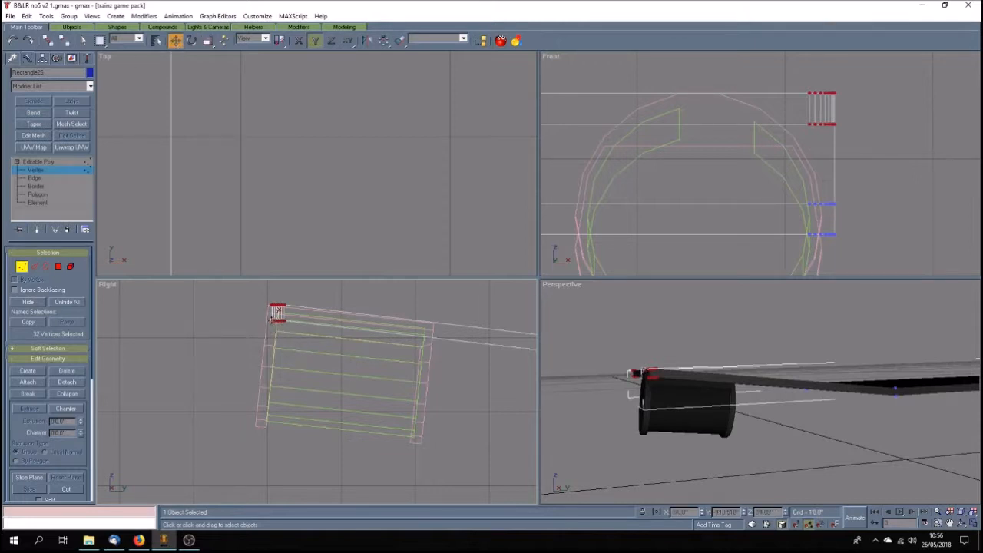
{"action": "left_click_drag", "start_coordinate": [277, 311], "coordinate": [270, 324]}
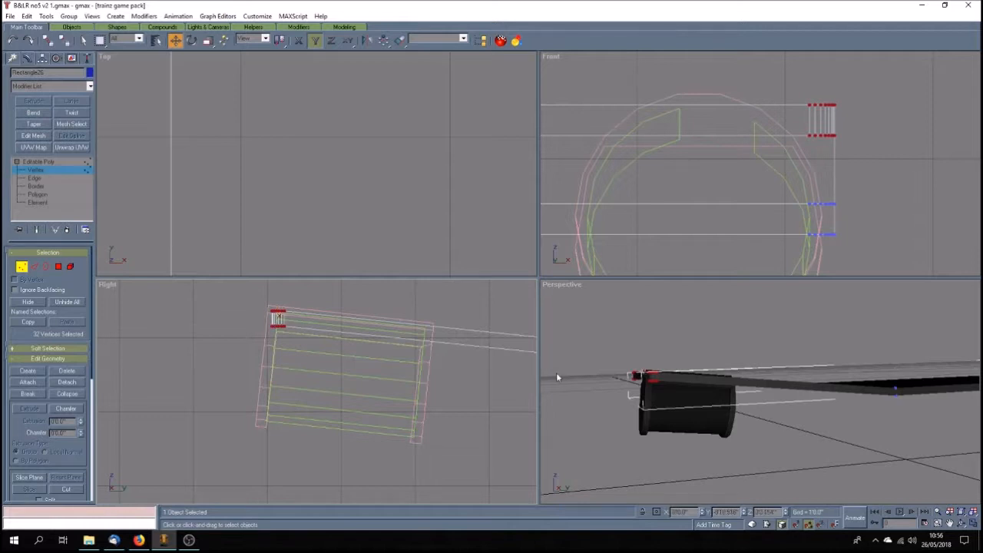
Finish editing the footplate's vertices and unhide all the hidden locomotive parts.
{"action": "left_click", "coordinate": [950, 522]}
{"action": "mouse_move", "coordinate": [700, 420]}
{"action": "left_mouse_down"}
{"action": "mouse_move", "coordinate": [712, 437]}
{"action": "mouse_move", "coordinate": [725, 433]}
{"action": "mouse_move", "coordinate": [726, 457]}
{"action": "mouse_move", "coordinate": [780, 468]}
{"action": "mouse_move", "coordinate": [724, 445]}
{"action": "mouse_move", "coordinate": [709, 410]}
{"action": "left_mouse_up"}
{"action": "left_click", "coordinate": [961, 523]}
{"action": "left_click", "coordinate": [84, 169]}
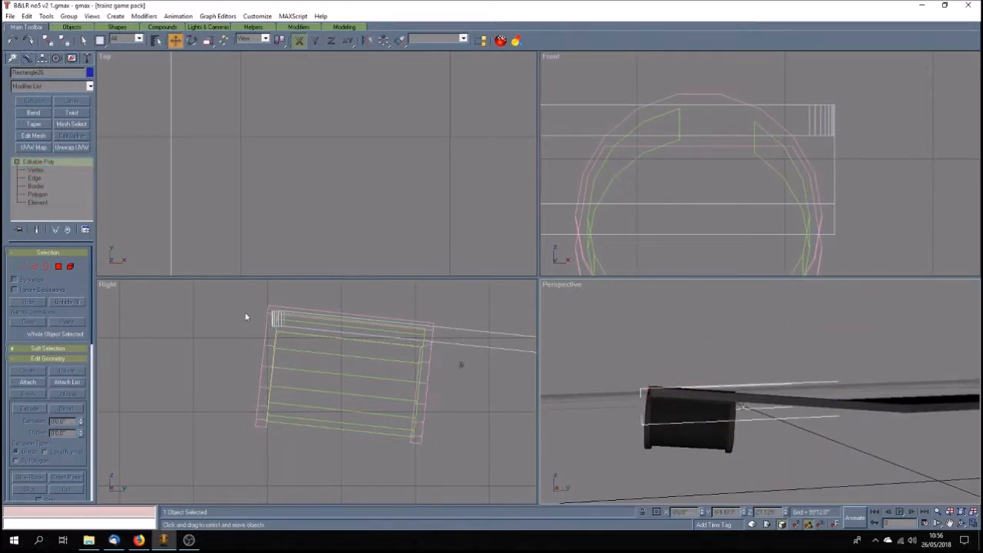
{"action": "left_click", "coordinate": [71, 59]}
{"action": "left_click", "coordinate": [48, 327]}
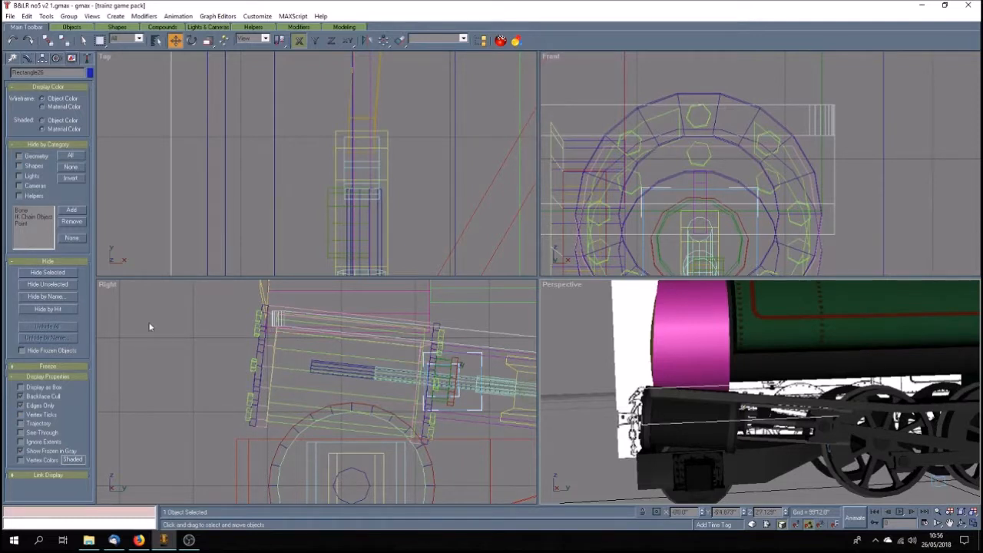
Select the footplate's four bend vertices above the leading driving wheel and shift them horizontally a little toward the cylinder.
{"action": "left_click", "coordinate": [950, 523]}
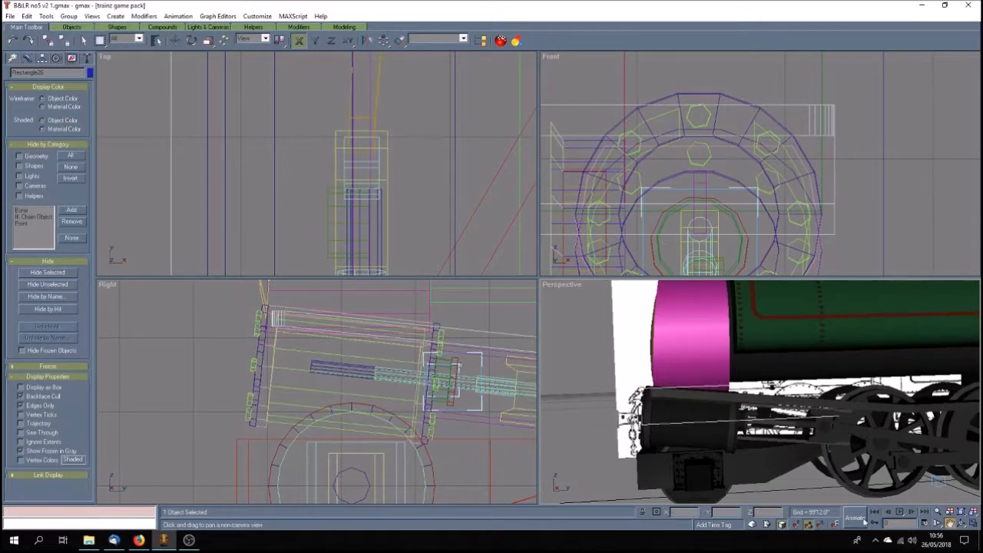
{"action": "left_click_drag", "start_coordinate": [453, 423], "coordinate": [320, 419]}
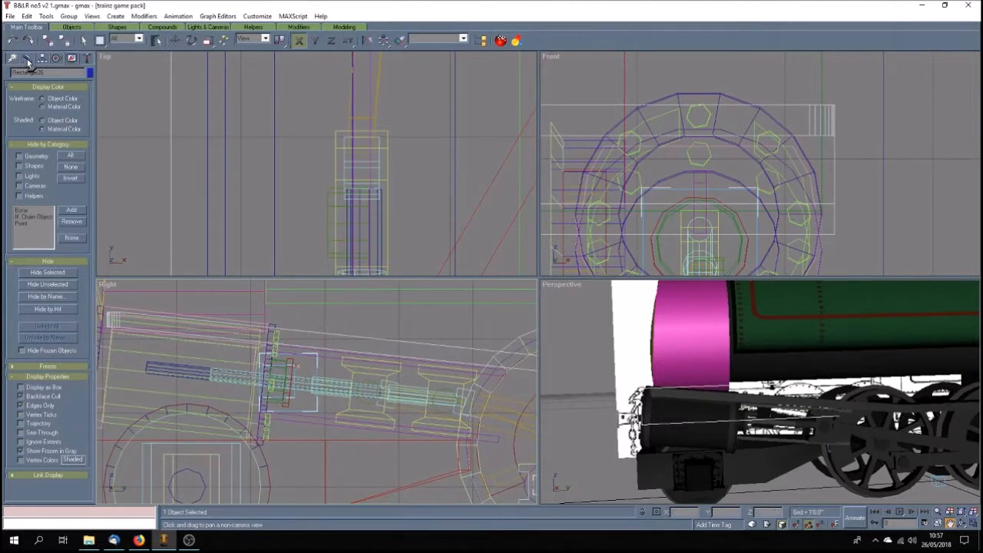
{"action": "left_click", "coordinate": [27, 60]}
{"action": "left_click", "coordinate": [42, 169]}
{"action": "left_click", "coordinate": [393, 338]}
{"action": "scroll", "coordinate": [260, 350], "scroll_direction": "down", "scroll_amount": 3}
{"action": "scroll", "coordinate": [386, 358], "scroll_direction": "up", "scroll_amount": 3}
{"action": "left_click_drag", "start_coordinate": [346, 344], "coordinate": [376, 381]}
{"action": "scroll", "coordinate": [366, 376], "scroll_direction": "down", "scroll_amount": 5}
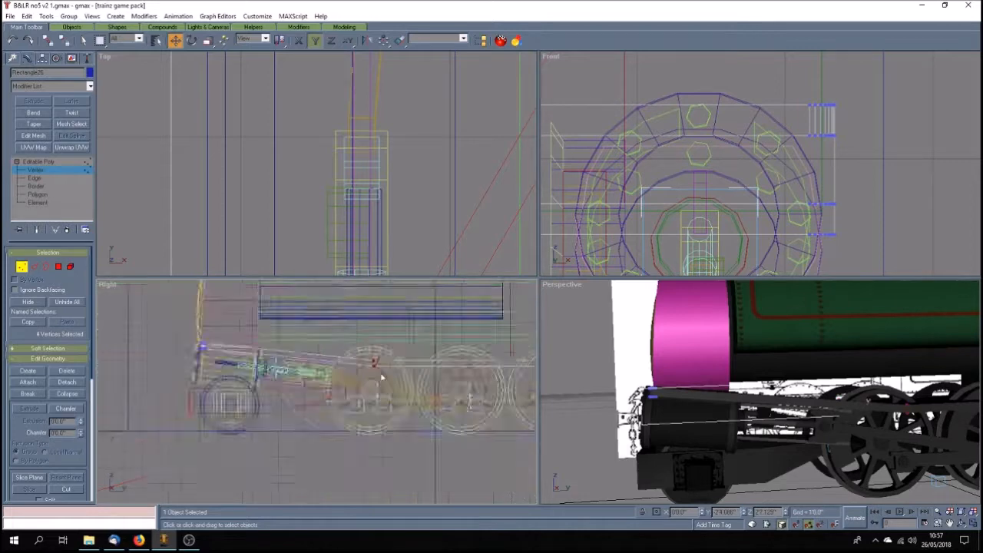
{"action": "scroll", "coordinate": [355, 370], "scroll_direction": "up", "scroll_amount": 4}
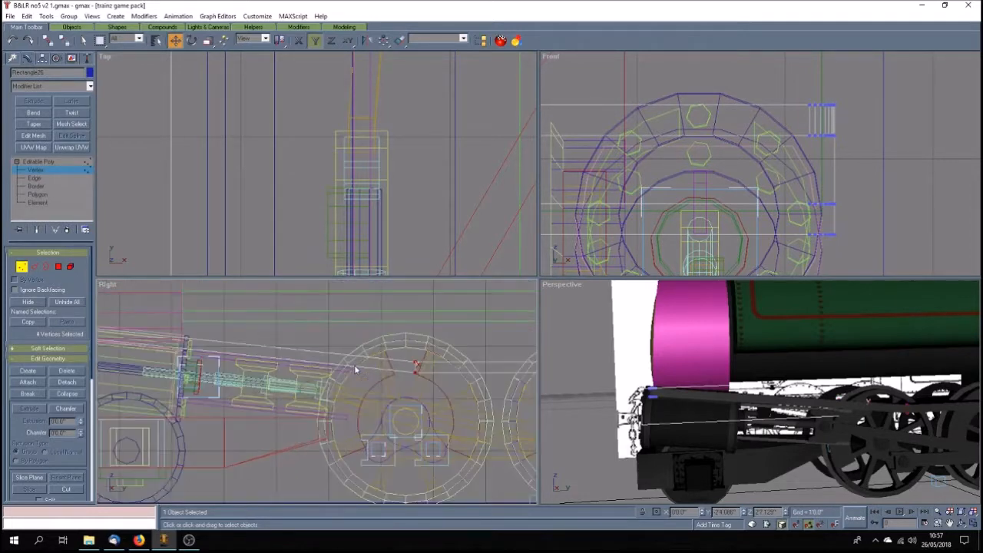
{"action": "left_click", "coordinate": [299, 40]}
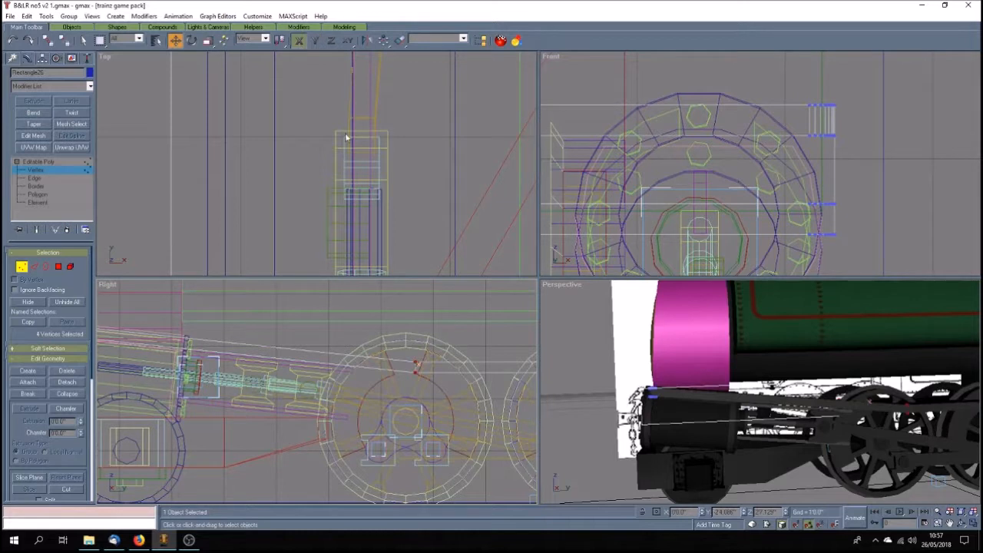
{"action": "left_click_drag", "start_coordinate": [414, 372], "coordinate": [396, 369]}
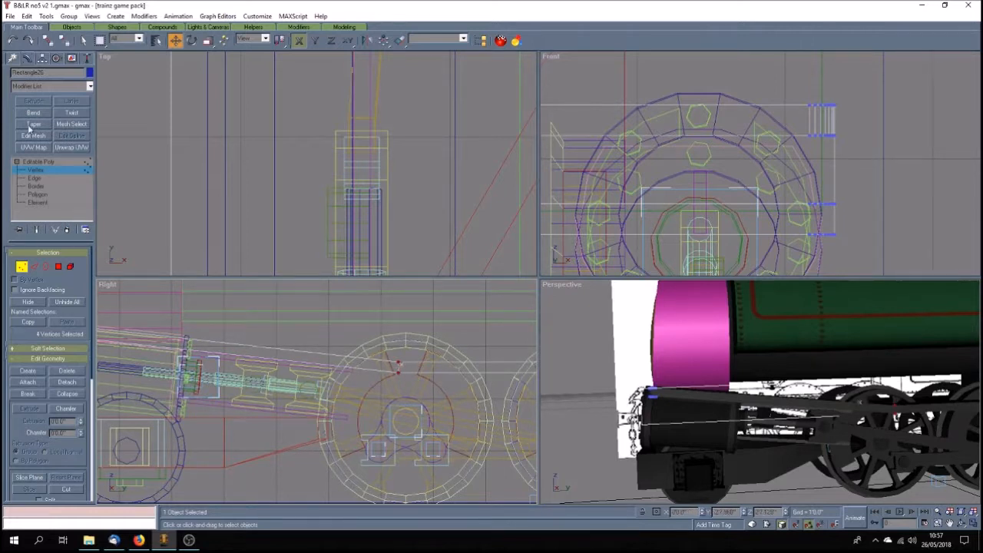
{"action": "left_click", "coordinate": [54, 161]}
{"action": "left_click", "coordinate": [569, 405]}
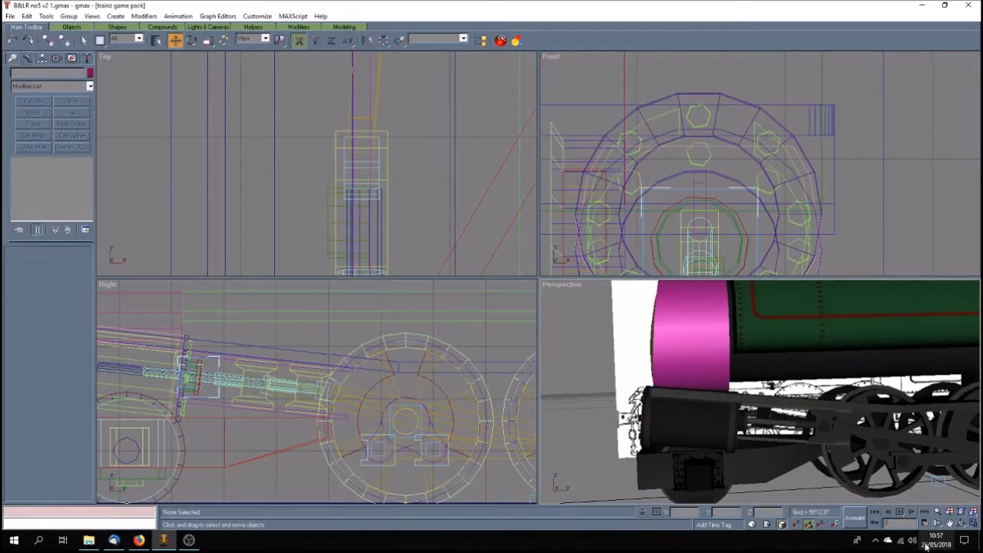
Examine the fit of the footplate, cylinders and motion from the side and front in an enlarged perspective view.
{"action": "left_click", "coordinate": [953, 525]}
{"action": "left_click_drag", "start_coordinate": [798, 435], "coordinate": [746, 430]}
{"action": "left_click", "coordinate": [973, 524]}
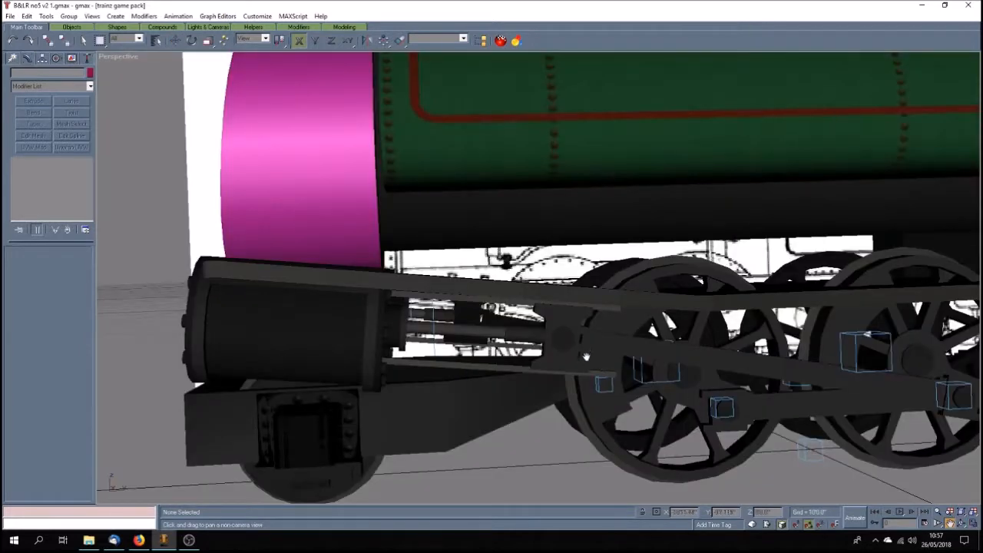
{"action": "scroll", "coordinate": [587, 354], "scroll_direction": "down", "scroll_amount": 5}
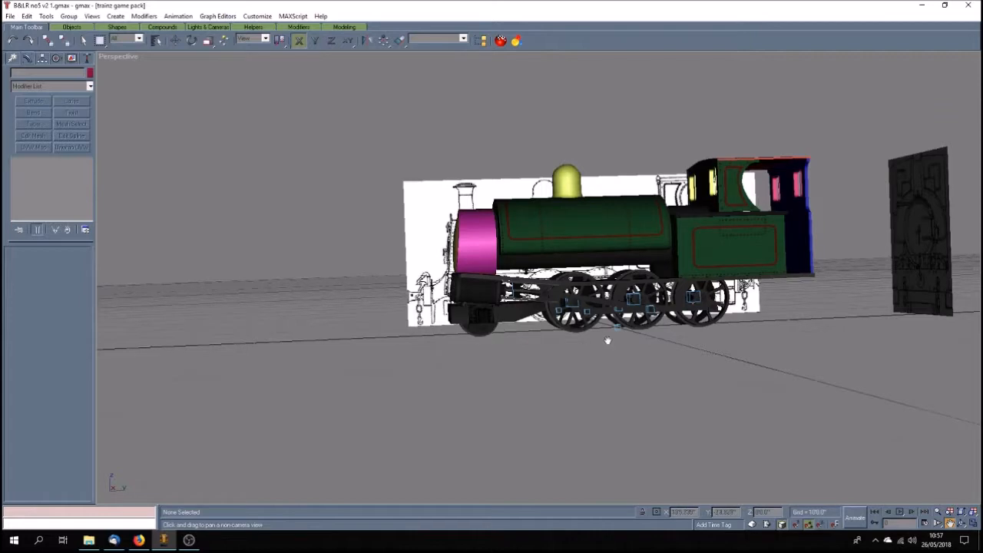
{"action": "left_click", "coordinate": [961, 522]}
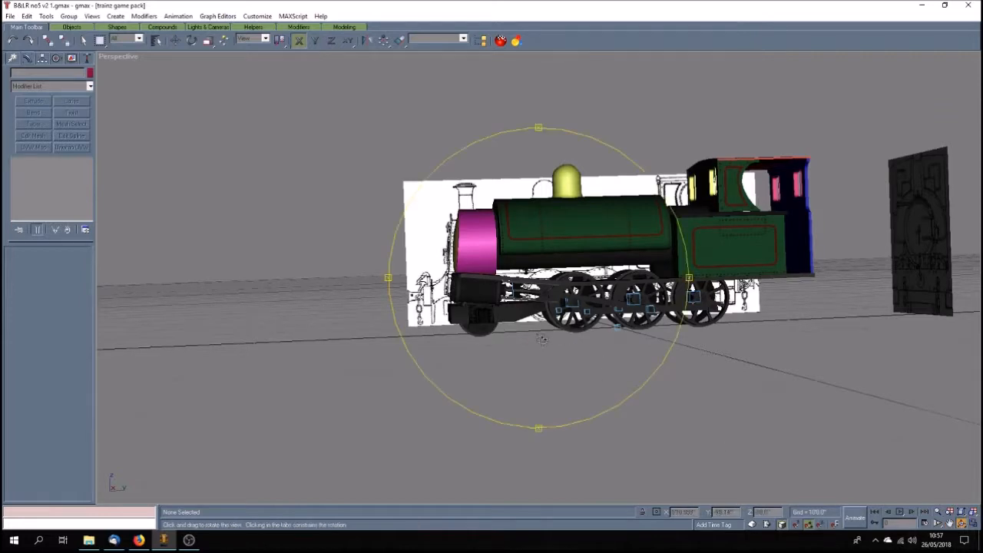
{"action": "left_click_drag", "start_coordinate": [492, 346], "coordinate": [574, 354]}
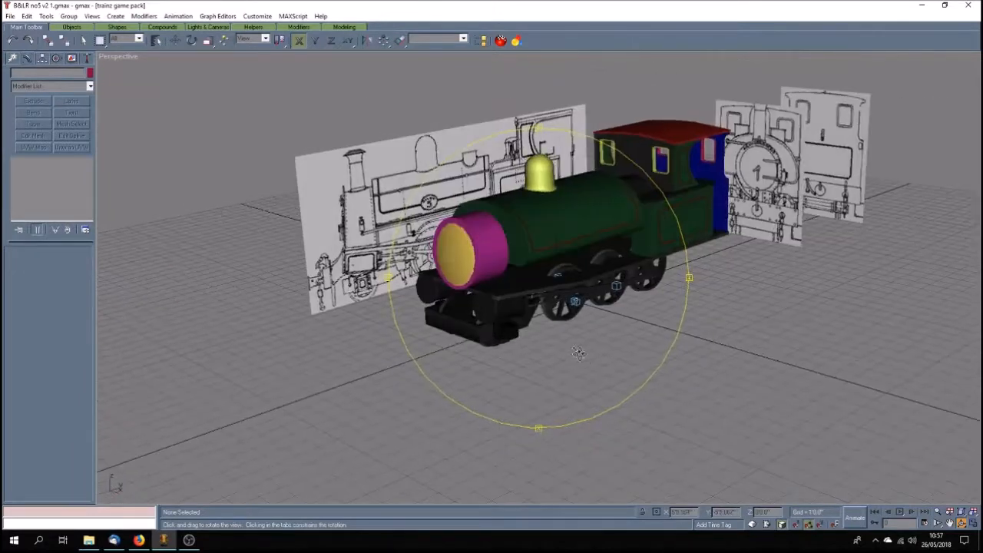
{"action": "scroll", "coordinate": [564, 382], "scroll_direction": "up", "scroll_amount": 5}
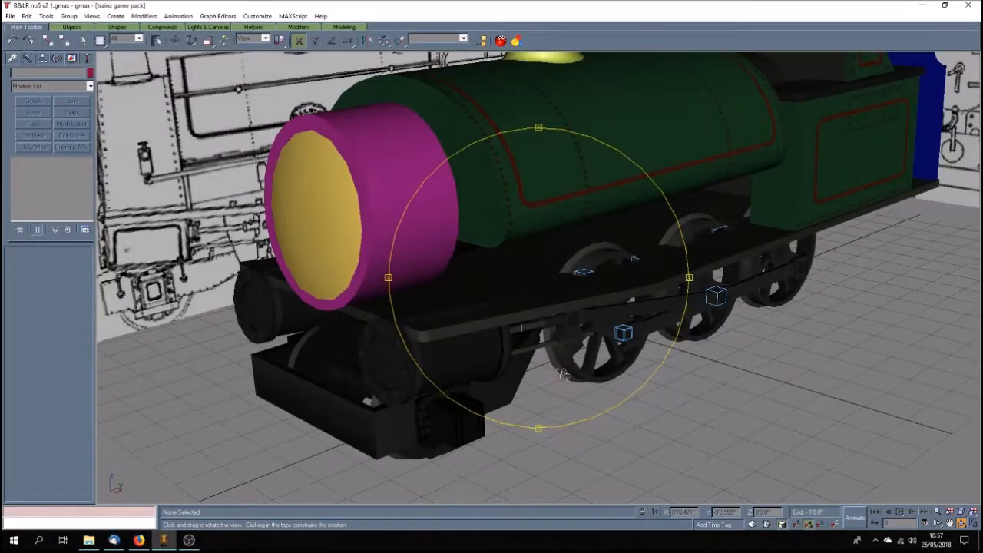
{"action": "key", "text": "Escape"}
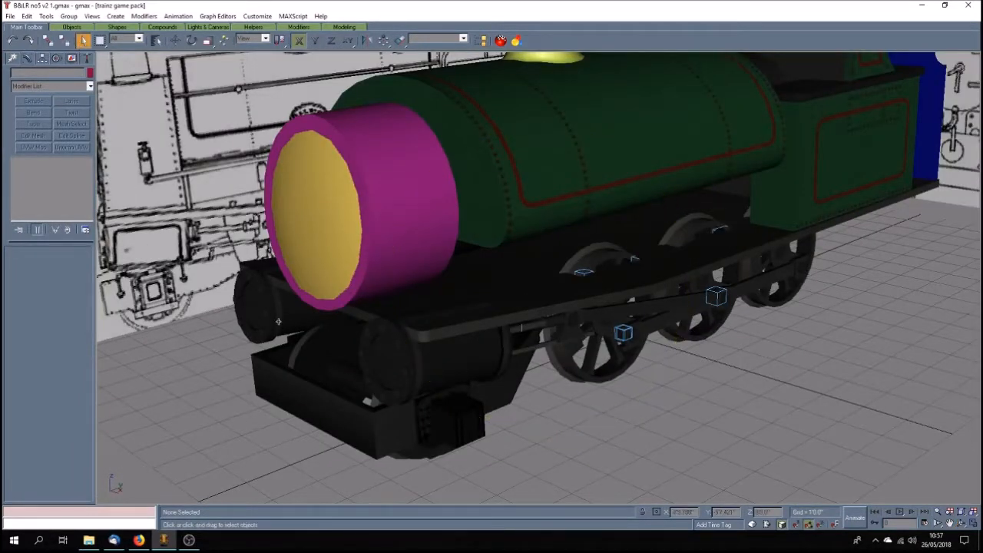
Select the near-side cylinder's reshaped flange part Cylinder15 and clone it.
{"action": "left_click", "coordinate": [278, 318]}
{"action": "left_click", "coordinate": [165, 361]}
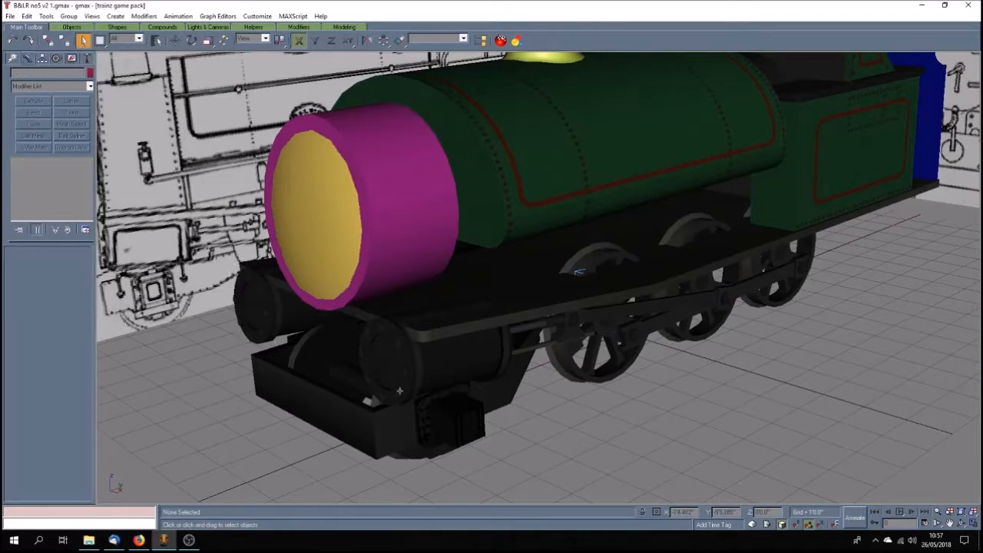
{"action": "left_click", "coordinate": [420, 368]}
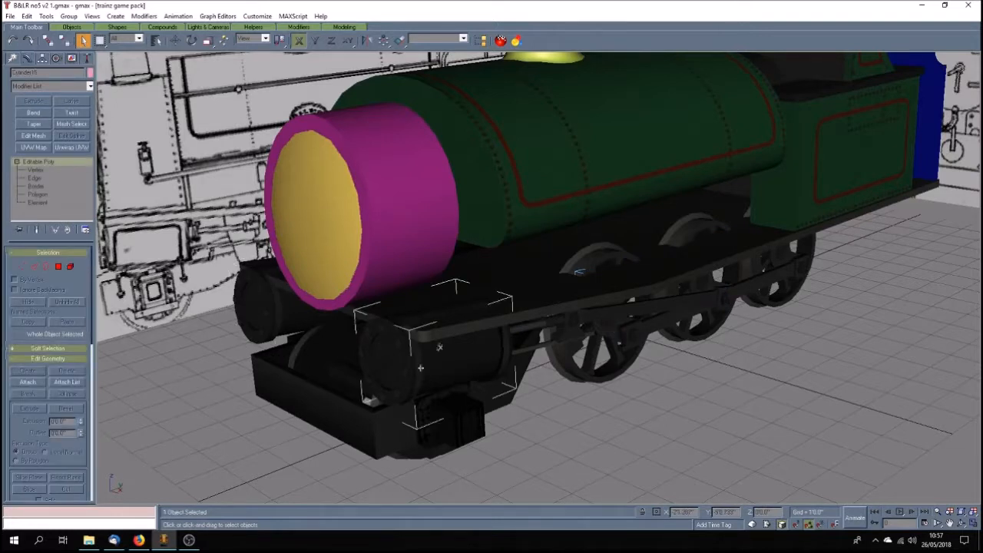
{"action": "left_click", "coordinate": [27, 16]}
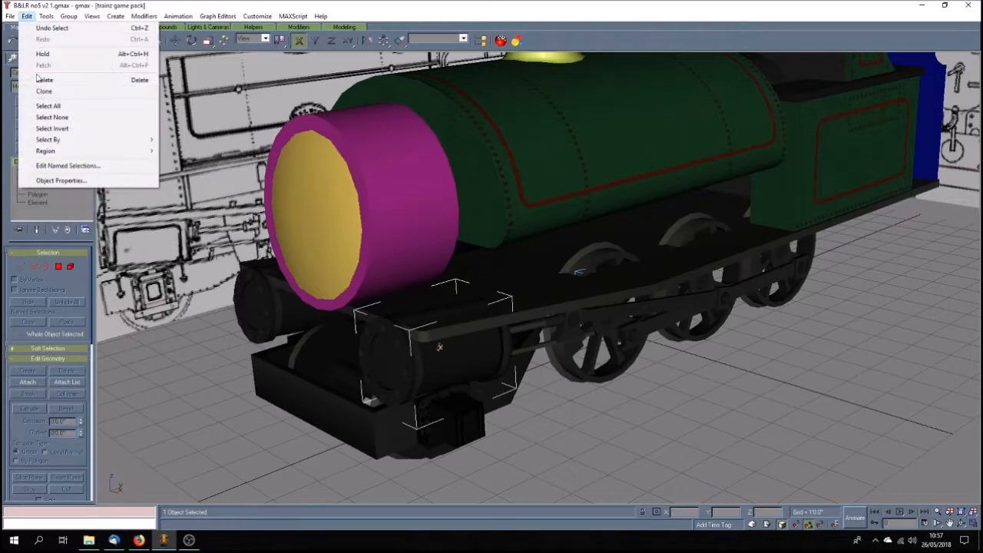
{"action": "left_click", "coordinate": [34, 91]}
{"action": "left_click", "coordinate": [459, 304]}
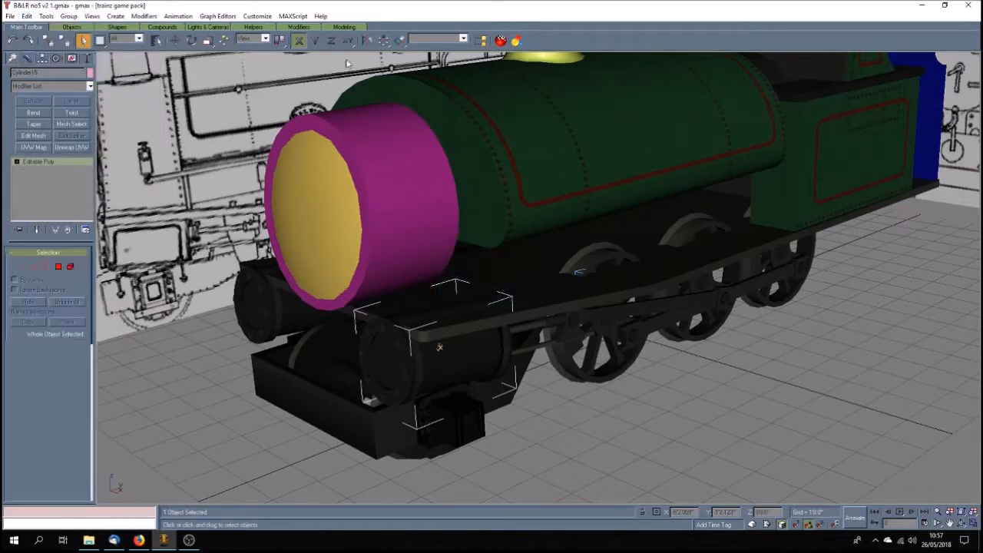
Align the cloned flange part to the existing flange part on the far-side cylinder.
{"action": "left_click", "coordinate": [400, 40]}
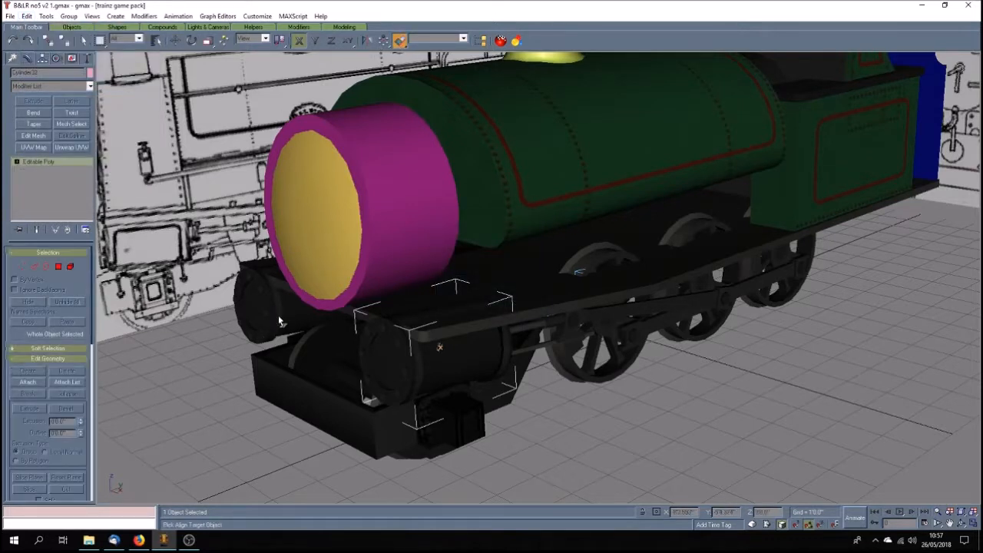
{"action": "left_click", "coordinate": [279, 318]}
{"action": "left_click", "coordinate": [434, 212]}
{"action": "left_click", "coordinate": [554, 200]}
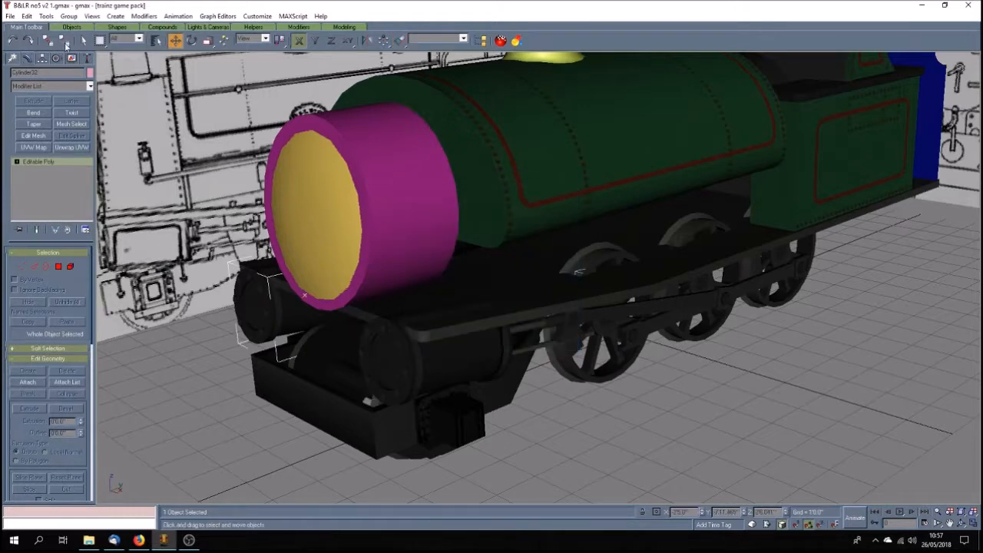
Hide the cloned flange on the far-side cylinder, delete the old flange part behind it, and unhide all objects.
{"action": "left_click", "coordinate": [71, 58]}
{"action": "left_click", "coordinate": [60, 274]}
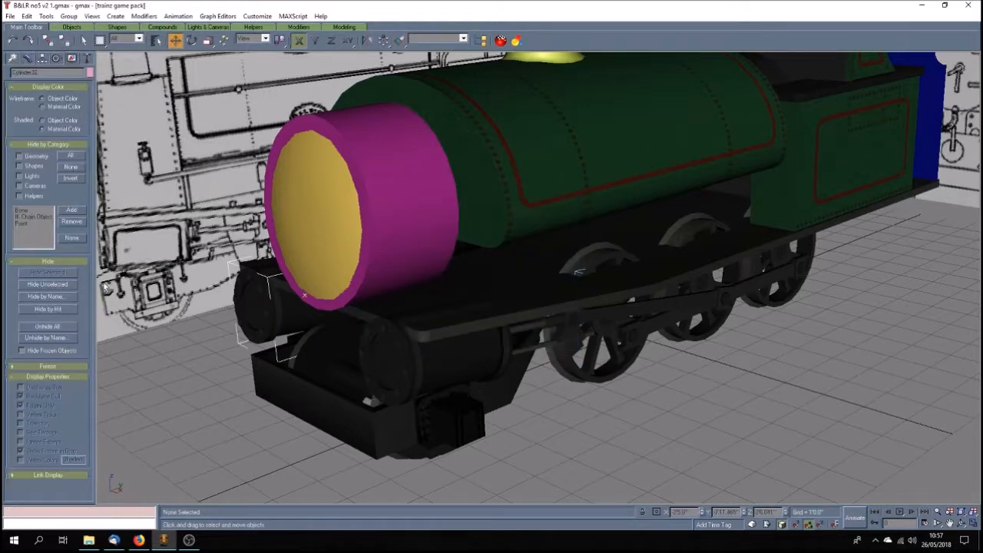
{"action": "left_click", "coordinate": [276, 307]}
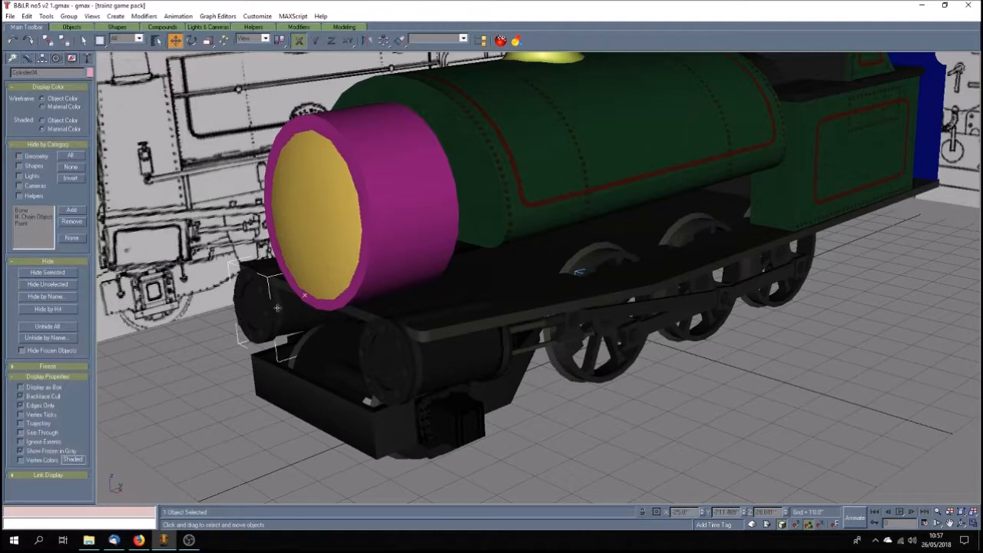
{"action": "key", "text": "Delete"}
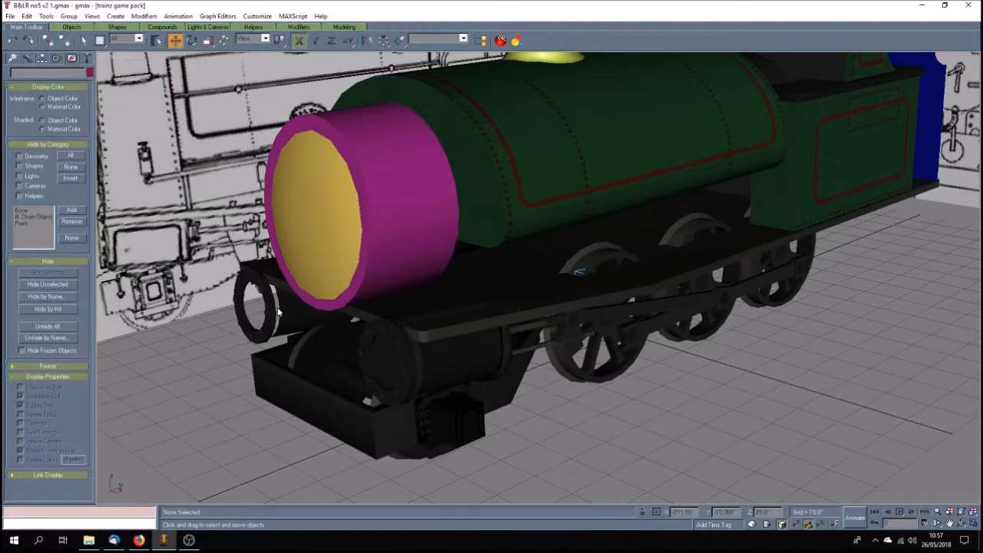
{"action": "left_click", "coordinate": [46, 330]}
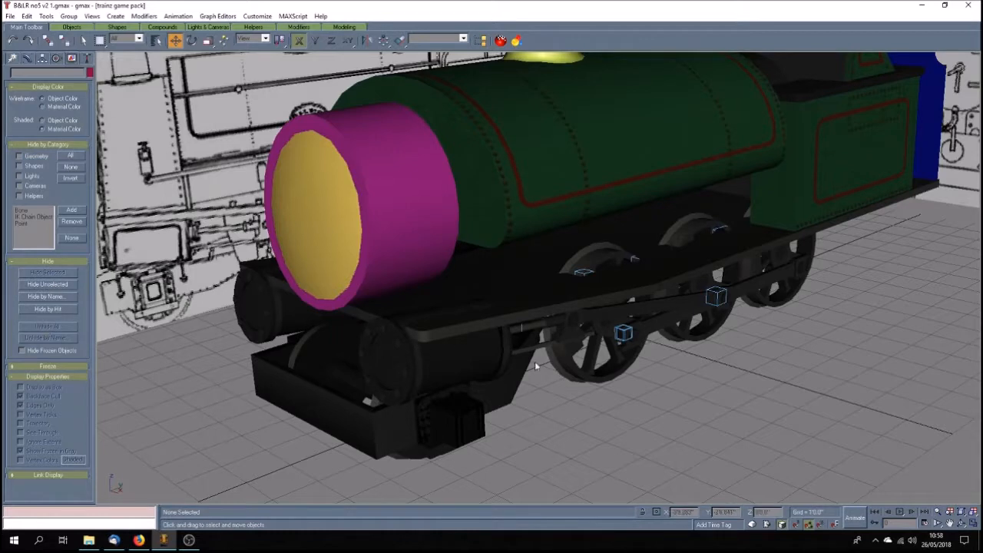
Select the side-elevation drawing plane behind the locomotive and hide every other object.
{"action": "left_click", "coordinate": [960, 522]}
{"action": "left_click_drag", "start_coordinate": [535, 338], "coordinate": [346, 275]}
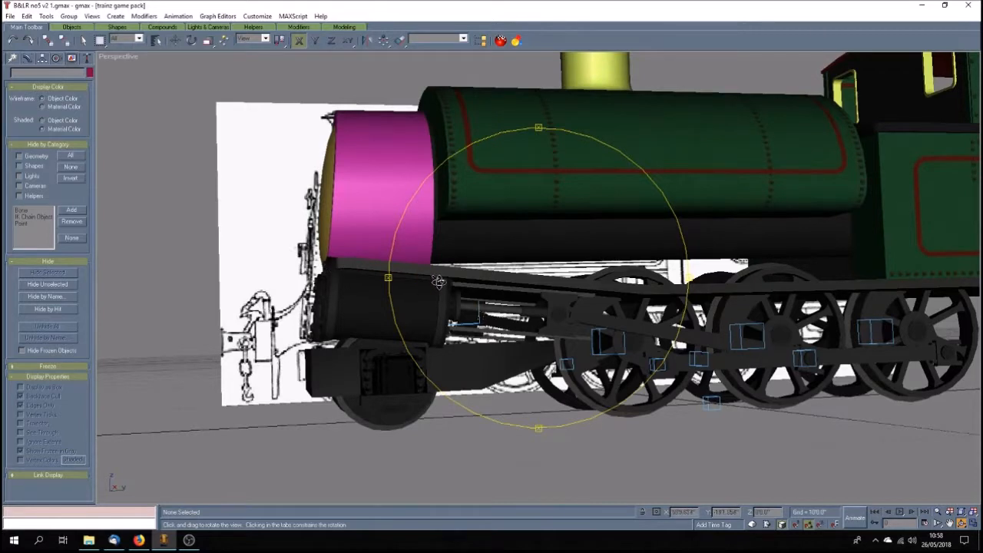
{"action": "left_click_drag", "start_coordinate": [463, 326], "coordinate": [506, 341]}
{"action": "scroll", "coordinate": [451, 321], "scroll_direction": "down", "scroll_amount": 5}
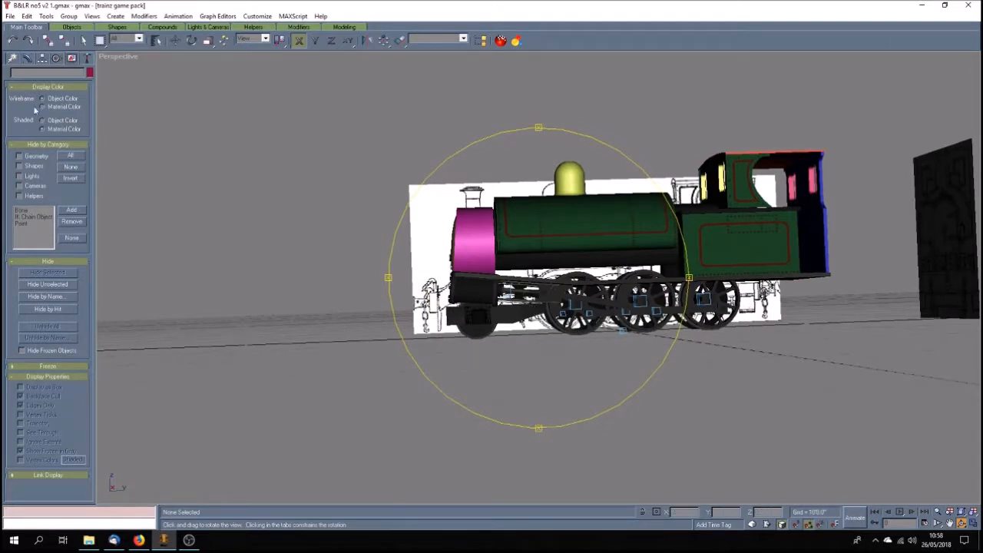
{"action": "left_click", "coordinate": [84, 42]}
{"action": "left_click", "coordinate": [439, 252]}
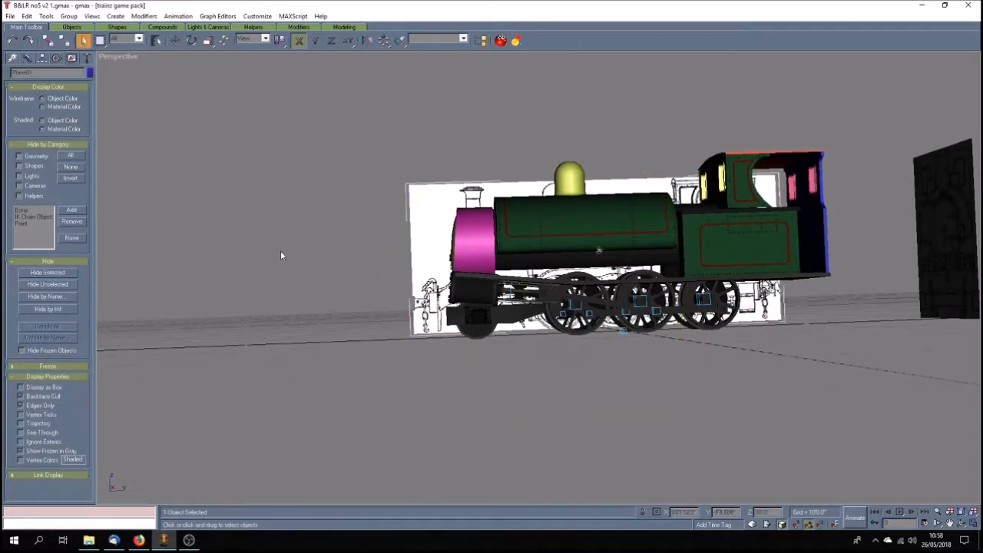
{"action": "left_click", "coordinate": [35, 286]}
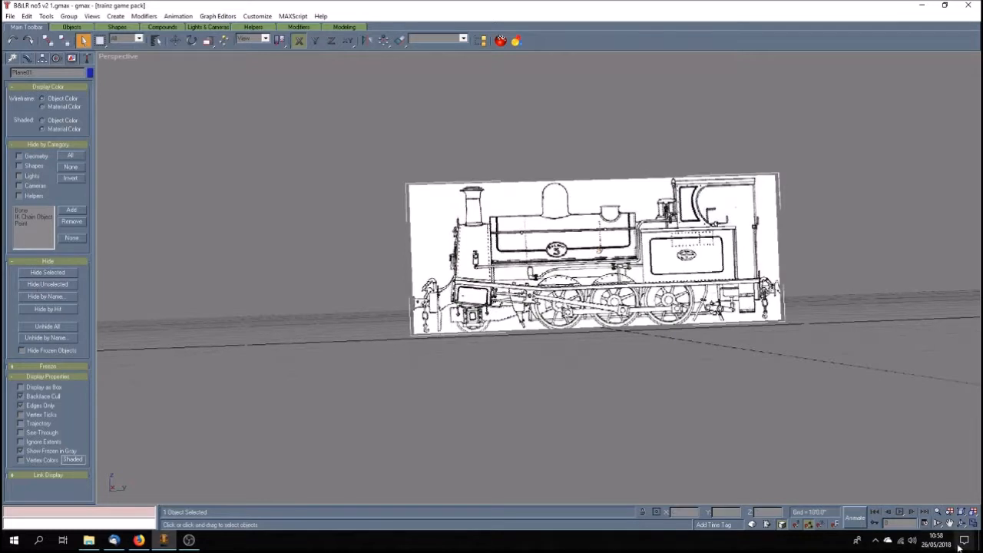
Display the Right view with Smooth + Highlights shading and enlarge it so the whole locomotive drawing is shown.
{"action": "left_click", "coordinate": [973, 524]}
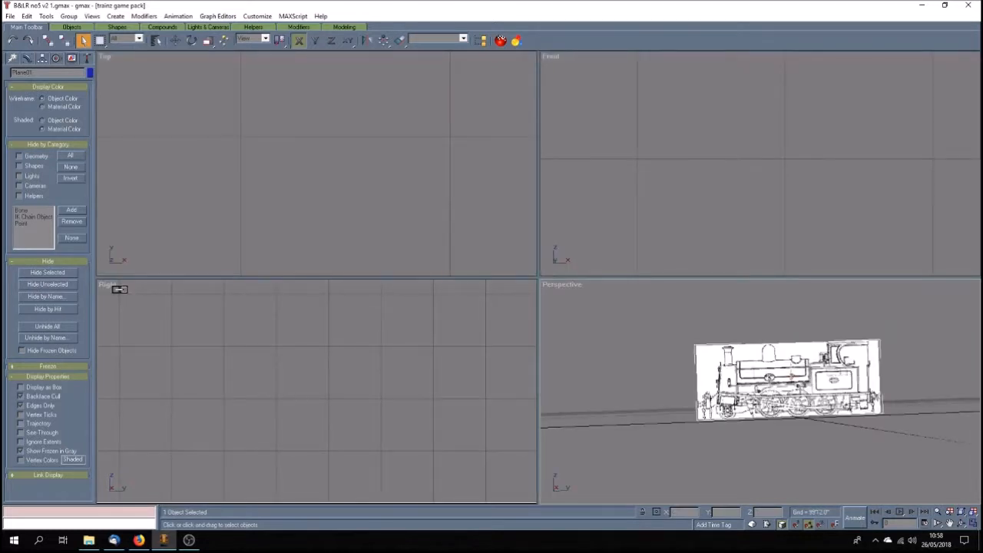
{"action": "right_click", "coordinate": [111, 285]}
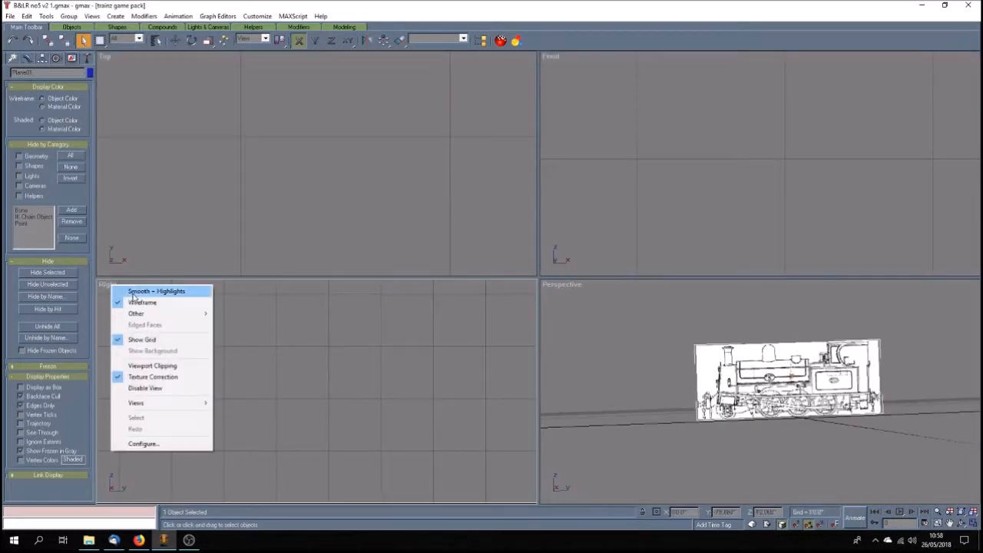
{"action": "left_click", "coordinate": [132, 295]}
{"action": "left_click", "coordinate": [952, 525]}
{"action": "left_click_drag", "start_coordinate": [348, 412], "coordinate": [357, 393]}
{"action": "scroll", "coordinate": [356, 393], "scroll_direction": "down", "scroll_amount": 2}
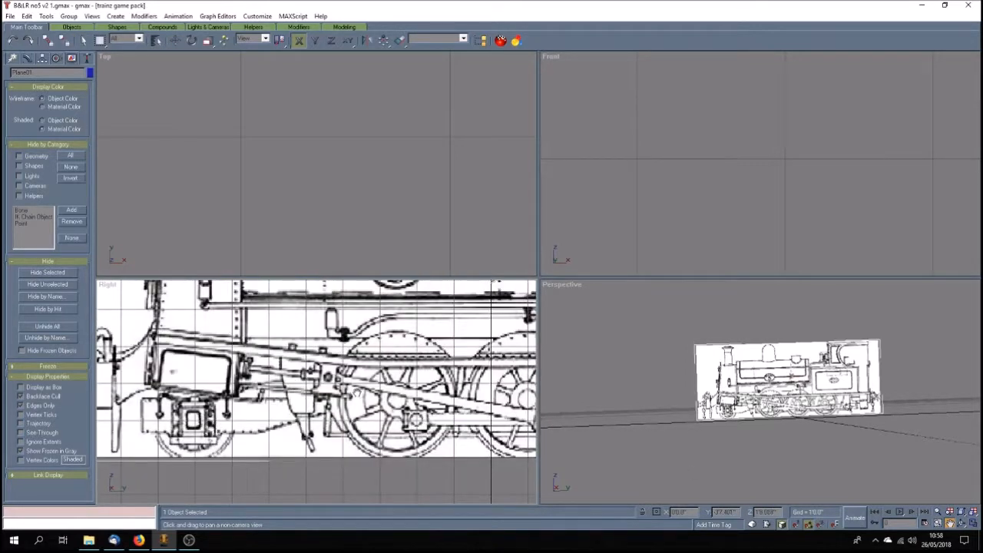
{"action": "scroll", "coordinate": [356, 393], "scroll_direction": "down", "scroll_amount": 4}
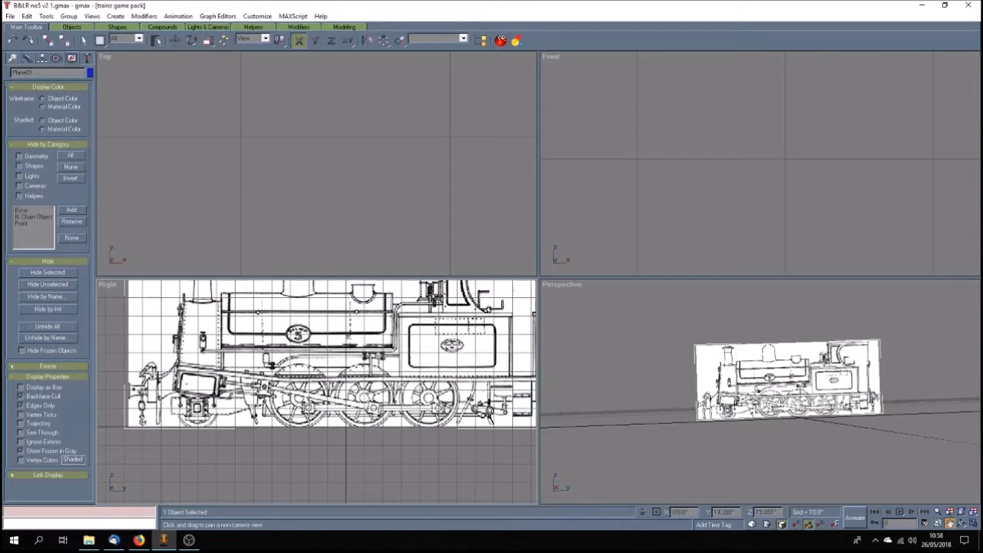
{"action": "scroll", "coordinate": [344, 421], "scroll_direction": "up", "scroll_amount": 3}
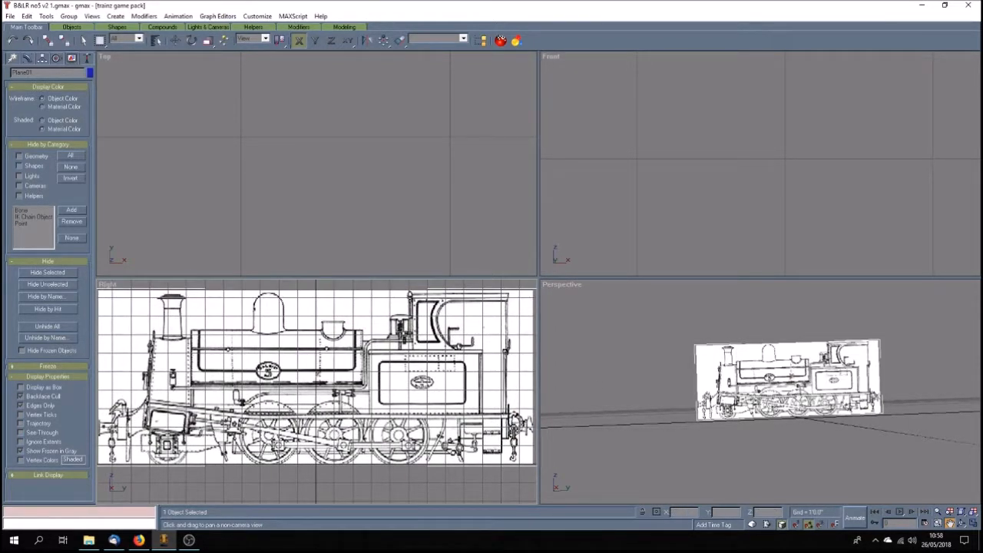
{"action": "left_click", "coordinate": [973, 523]}
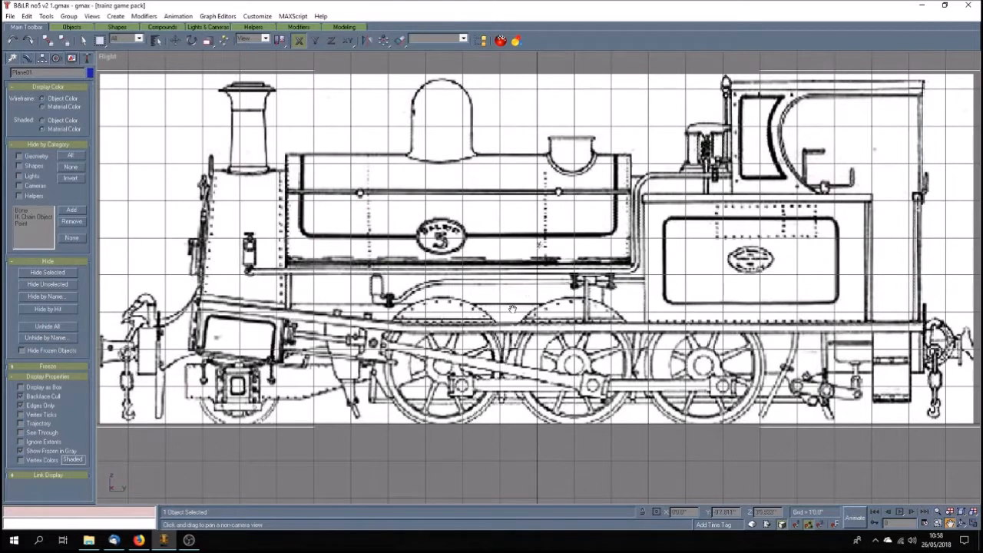
{"action": "scroll", "coordinate": [499, 299], "scroll_direction": "up", "scroll_amount": 3}
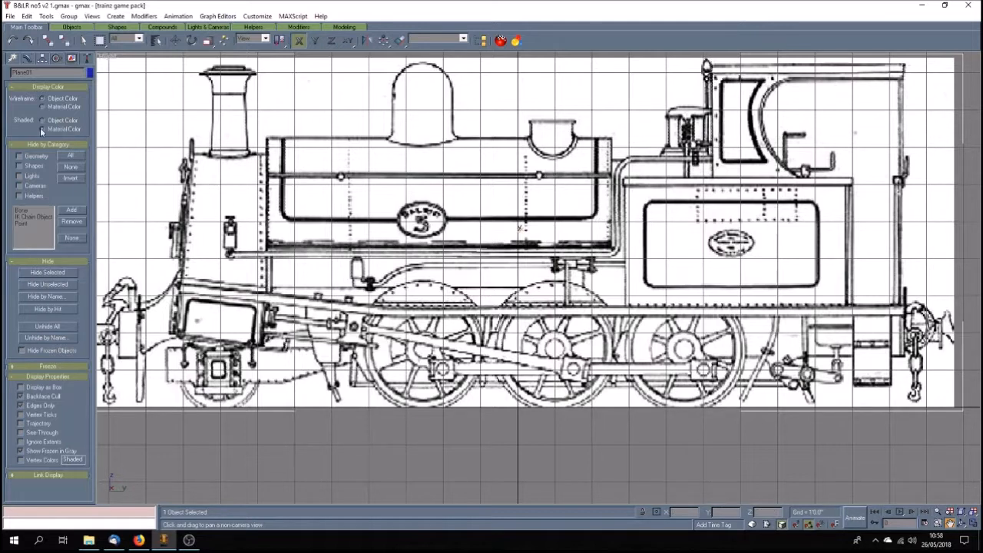
Draw a frame rectangle about 1'1" by 19'3" under the footplate, from the rear buffer beam to the cylinder's front.
{"action": "left_click", "coordinate": [12, 58]}
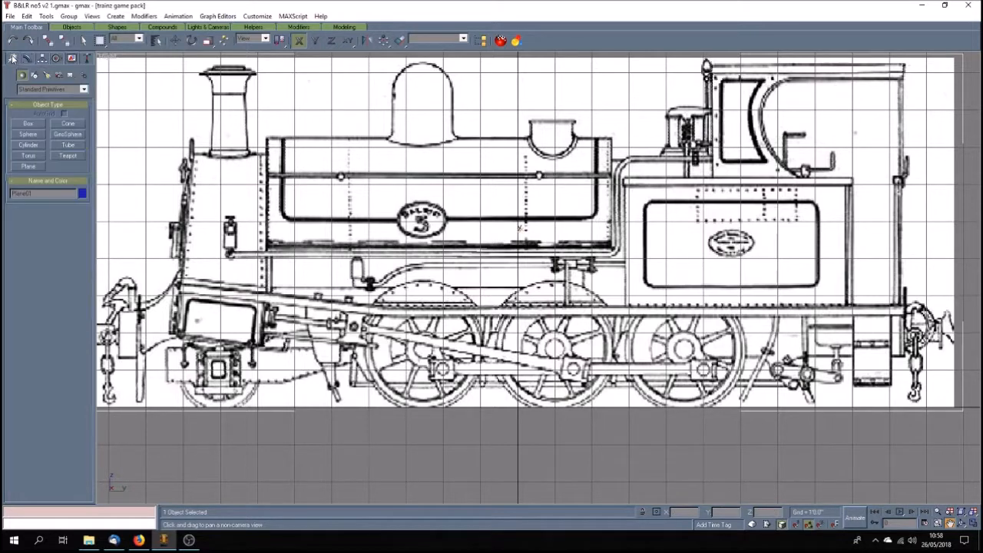
{"action": "left_click", "coordinate": [34, 75]}
{"action": "left_click", "coordinate": [68, 132]}
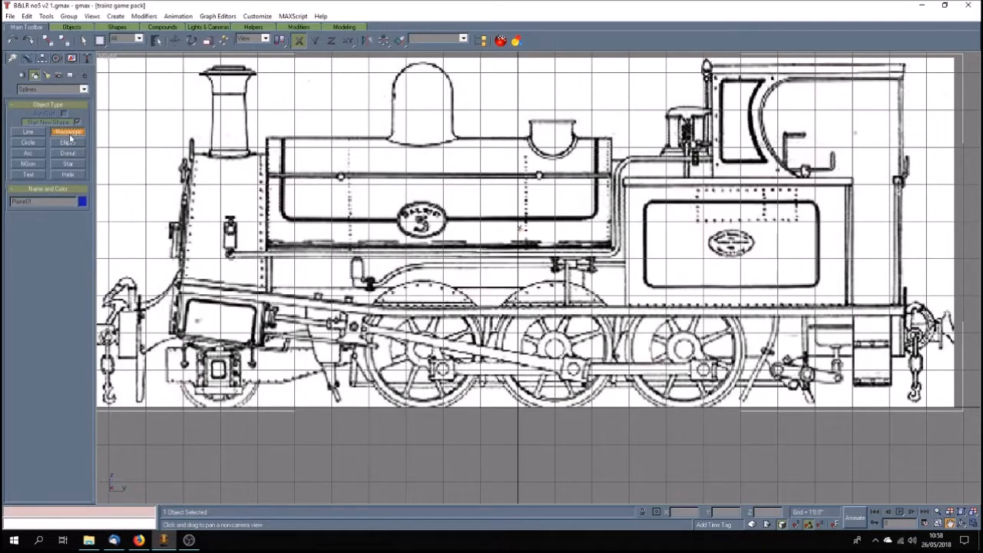
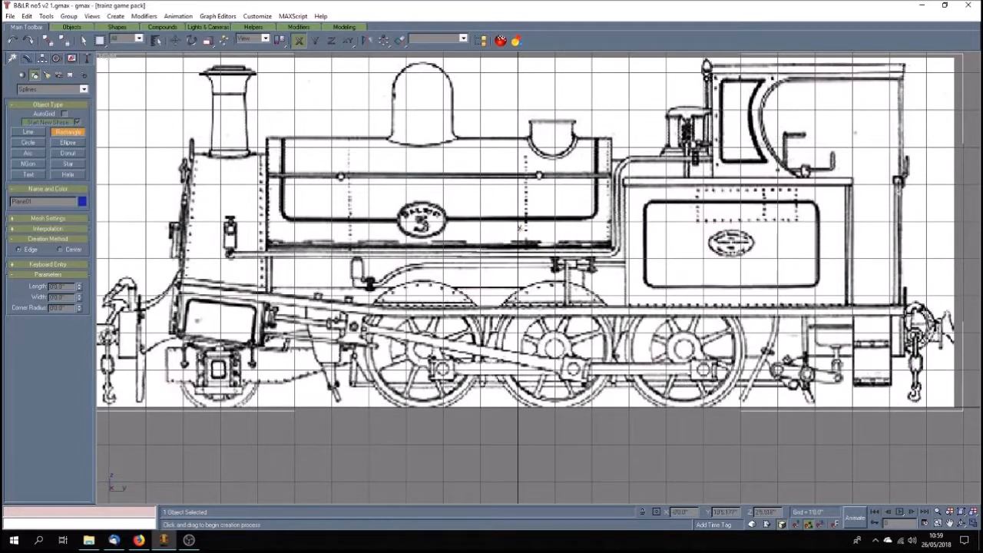
{"action": "left_click", "coordinate": [84, 42]}
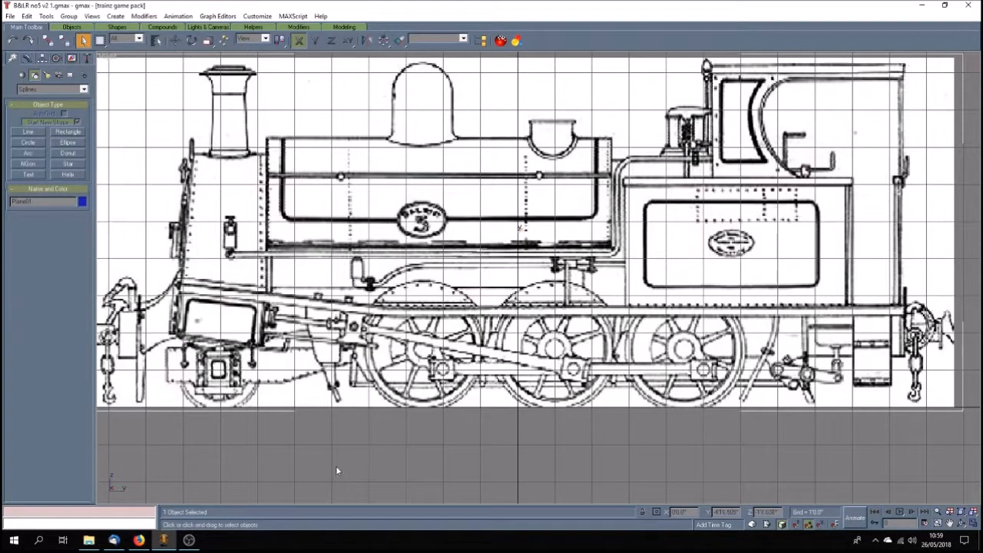
{"action": "left_click", "coordinate": [74, 132]}
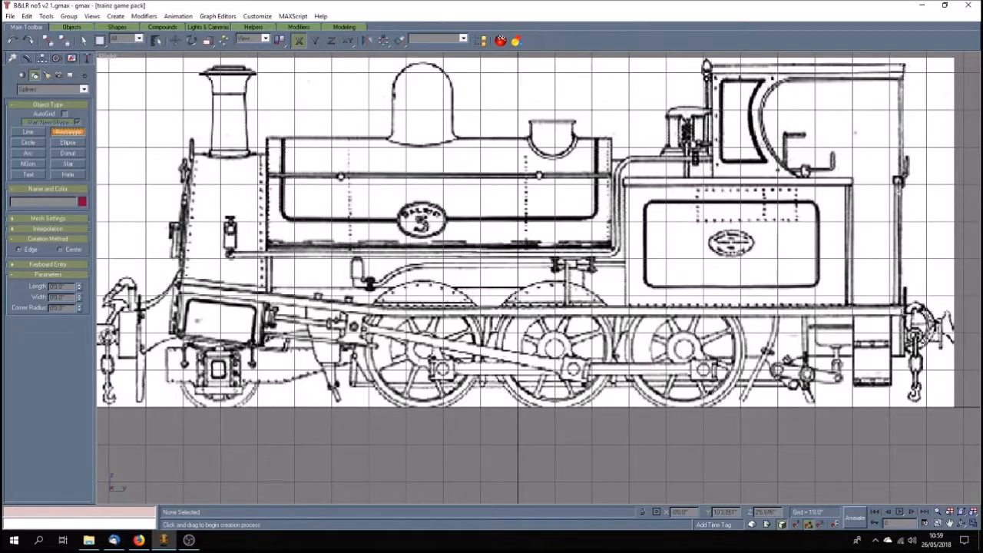
{"action": "left_click_drag", "start_coordinate": [904, 311], "coordinate": [789, 367]}
{"action": "left_click_drag", "start_coordinate": [366, 366], "coordinate": [321, 355]}
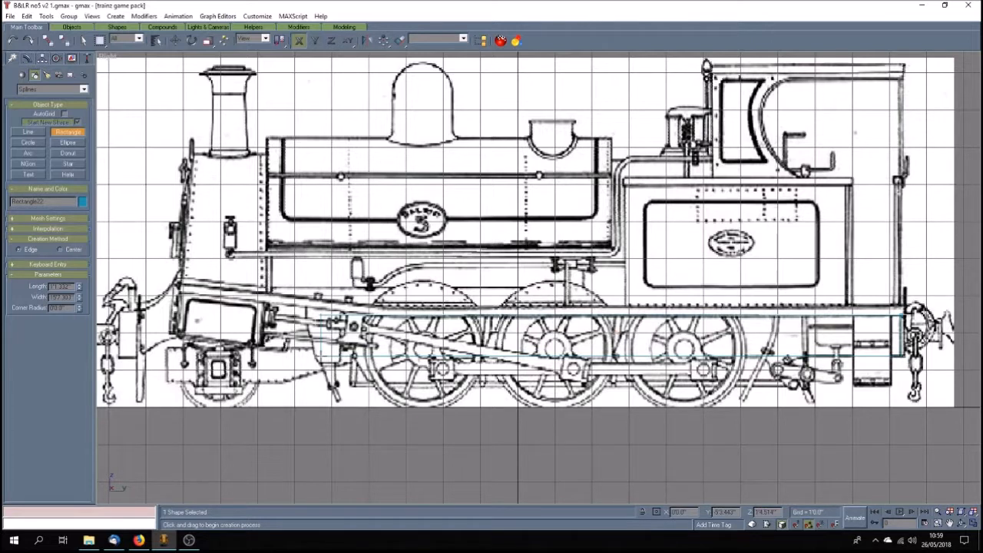
{"action": "left_click_drag", "start_coordinate": [321, 355], "coordinate": [271, 355]}
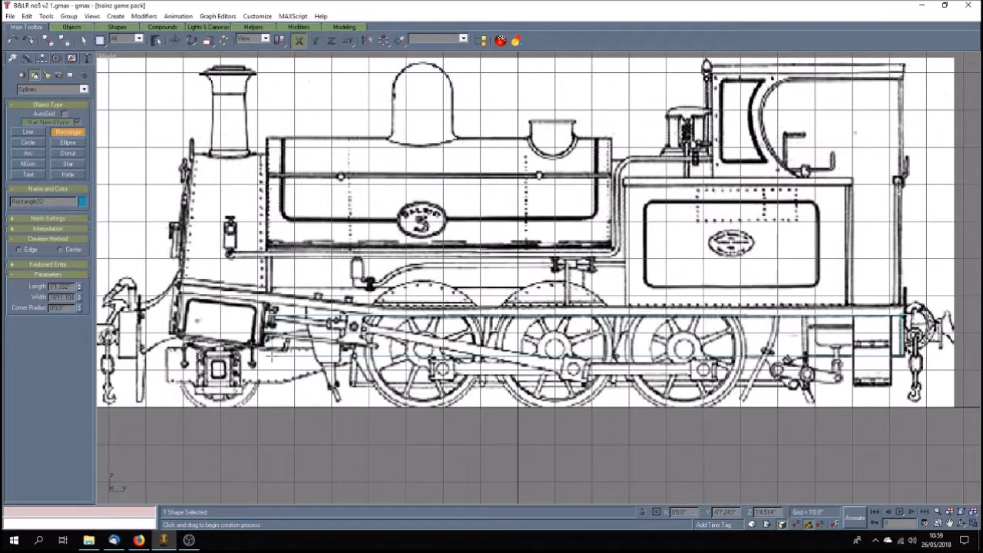
{"action": "mouse_move", "coordinate": [271, 356]}
{"action": "left_mouse_down"}
{"action": "mouse_move", "coordinate": [253, 346]}
{"action": "mouse_move", "coordinate": [233, 361]}
{"action": "mouse_move", "coordinate": [178, 361]}
{"action": "mouse_move", "coordinate": [185, 355]}
{"action": "left_mouse_up"}
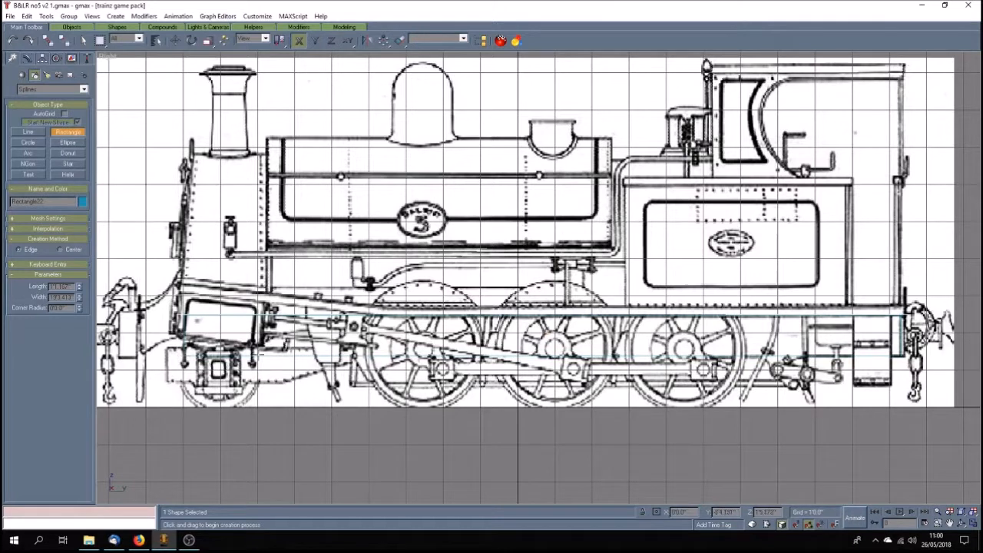
Change the frame rectangle's object colour to yellow-green and convert it to an editable spline.
{"action": "left_click", "coordinate": [82, 201]}
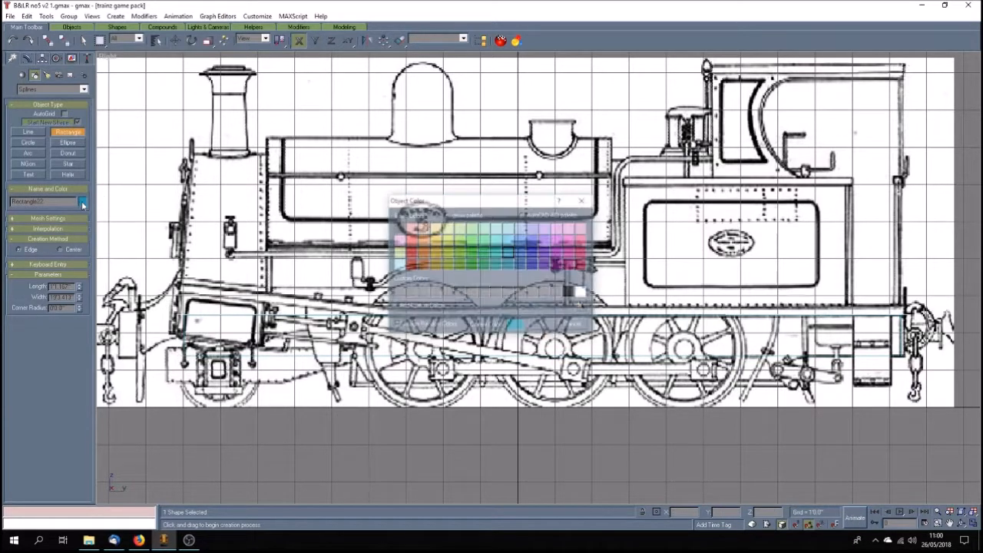
{"action": "left_click", "coordinate": [450, 242]}
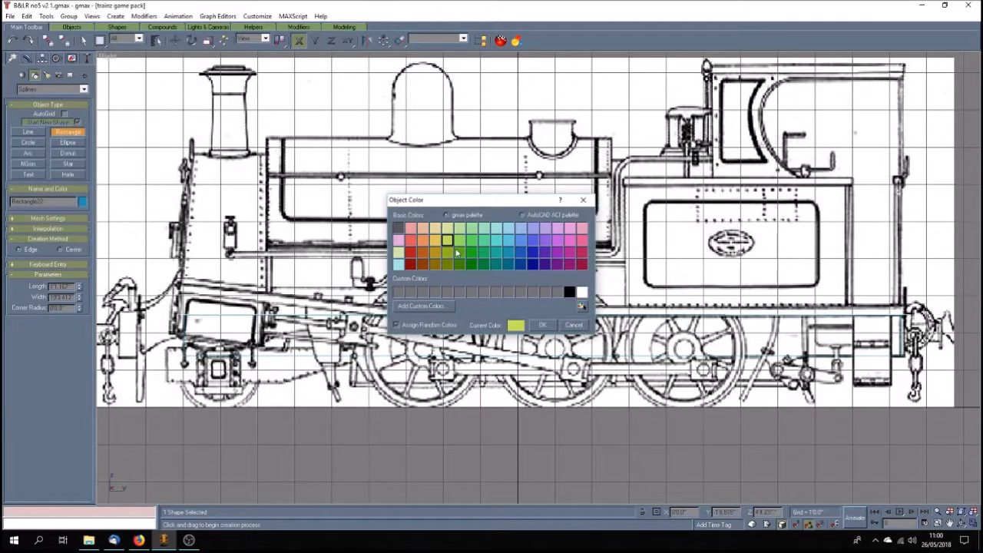
{"action": "left_click", "coordinate": [542, 325]}
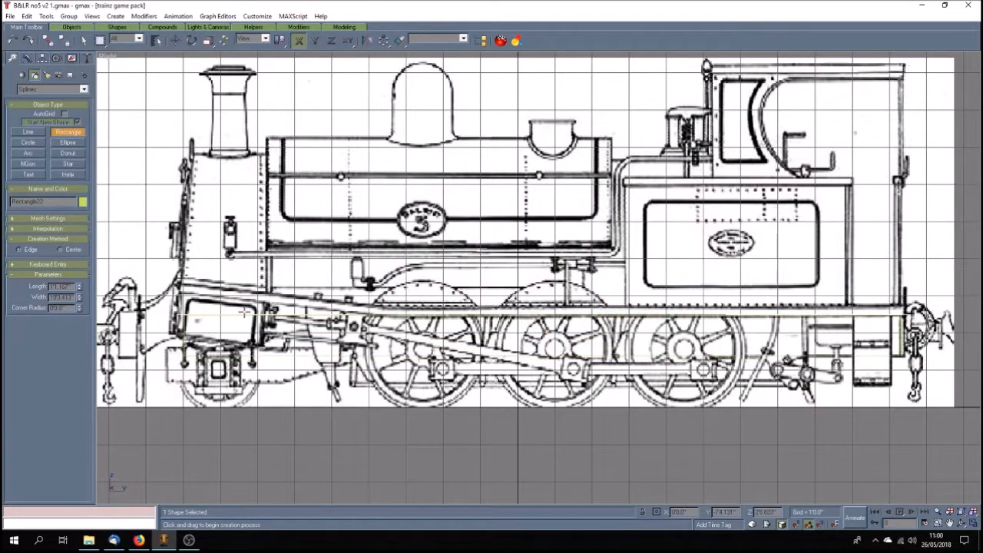
{"action": "left_click", "coordinate": [27, 59]}
{"action": "right_click", "coordinate": [54, 171]}
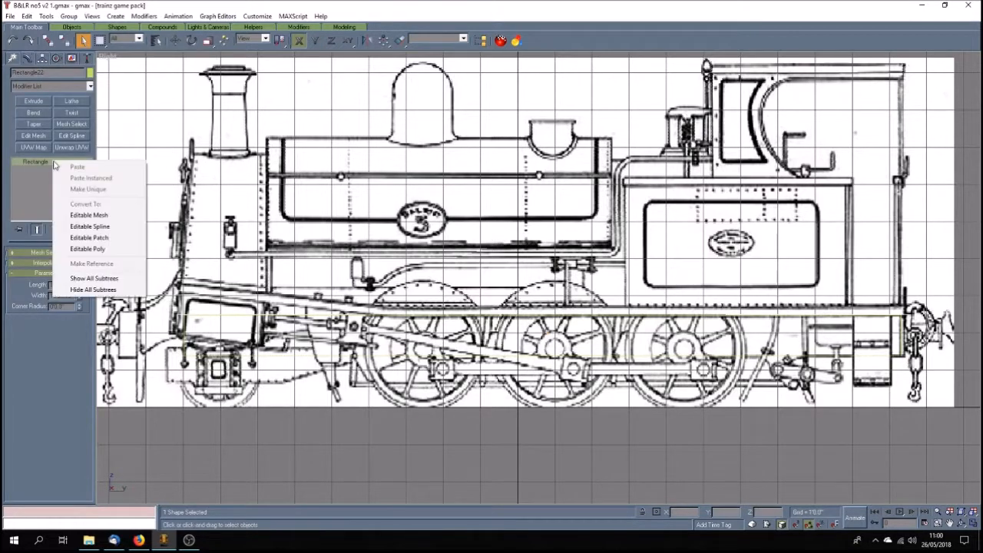
{"action": "left_click", "coordinate": [123, 229]}
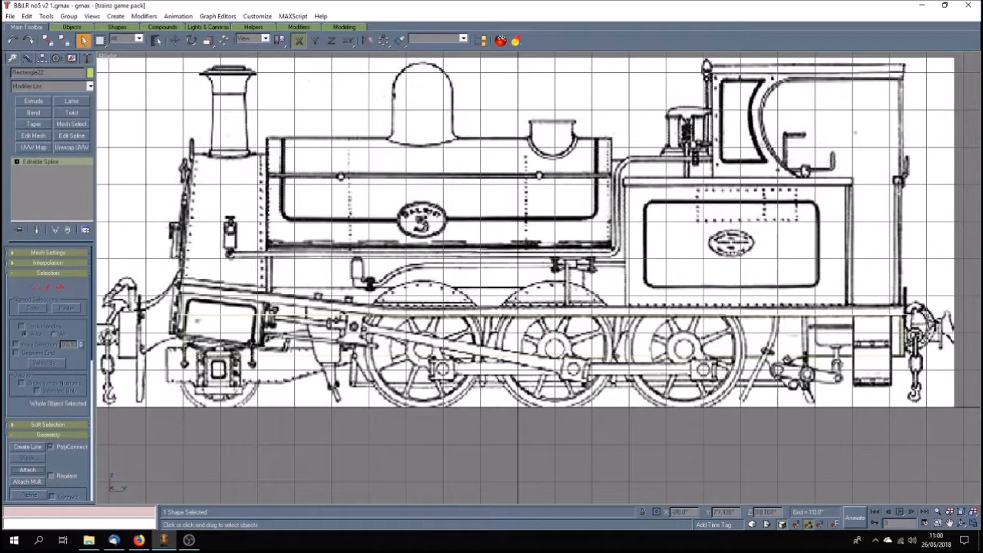
Draw a circle with a radius of about 4 inches centred on the linkage pivot just behind the rear driving wheel.
{"action": "left_click", "coordinate": [950, 523]}
{"action": "left_click_drag", "start_coordinate": [782, 385], "coordinate": [513, 355]}
{"action": "scroll", "coordinate": [511, 355], "scroll_direction": "up", "scroll_amount": 5}
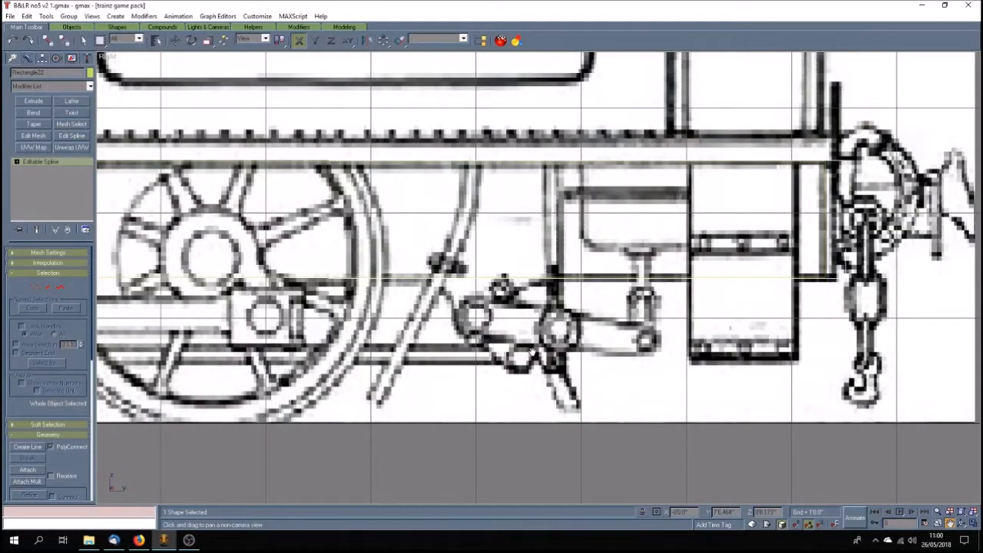
{"action": "scroll", "coordinate": [530, 352], "scroll_direction": "down", "scroll_amount": 2}
{"action": "scroll", "coordinate": [519, 347], "scroll_direction": "up", "scroll_amount": 2}
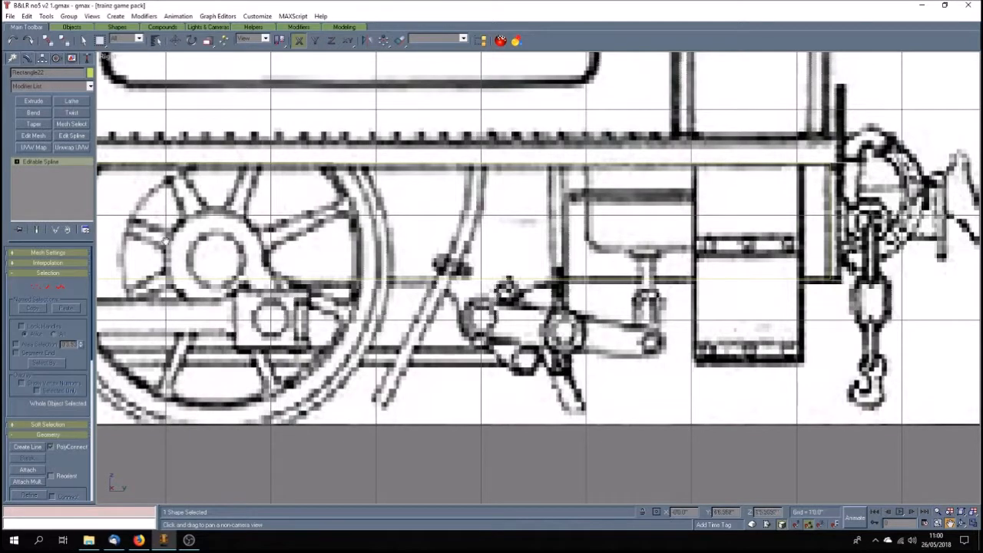
{"action": "left_click", "coordinate": [13, 58]}
{"action": "left_click", "coordinate": [28, 143]}
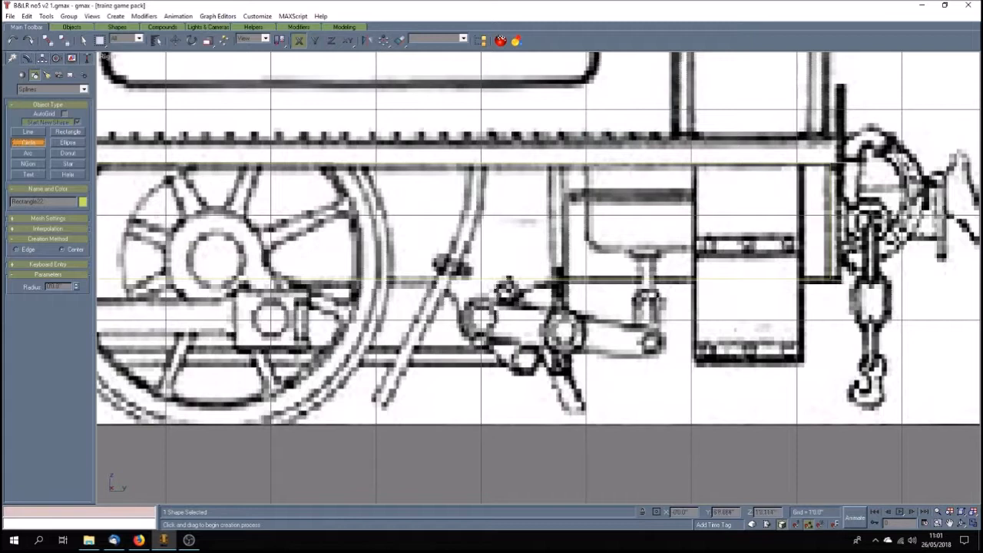
{"action": "left_click_drag", "start_coordinate": [477, 315], "coordinate": [507, 343]}
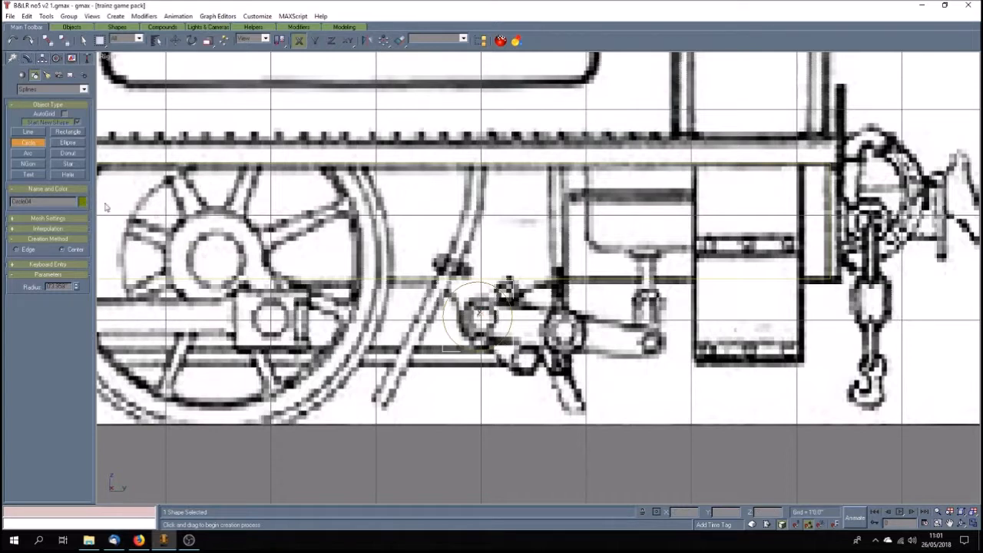
Change the pivot circle's object colour to yellow-green and set its radius to 2 inches.
{"action": "left_click", "coordinate": [82, 201]}
{"action": "left_click", "coordinate": [448, 240]}
{"action": "left_click", "coordinate": [541, 324]}
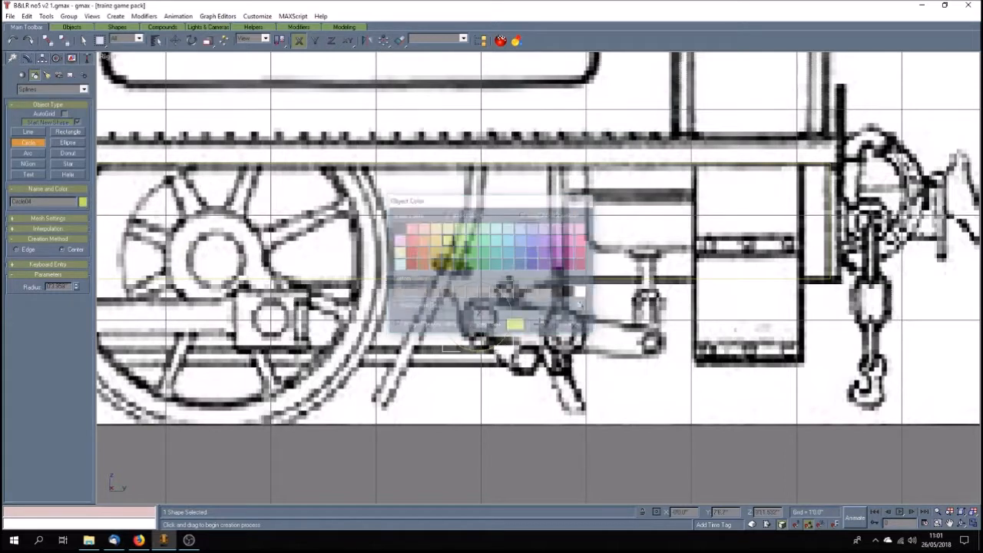
{"action": "double_click", "coordinate": [58, 286]}
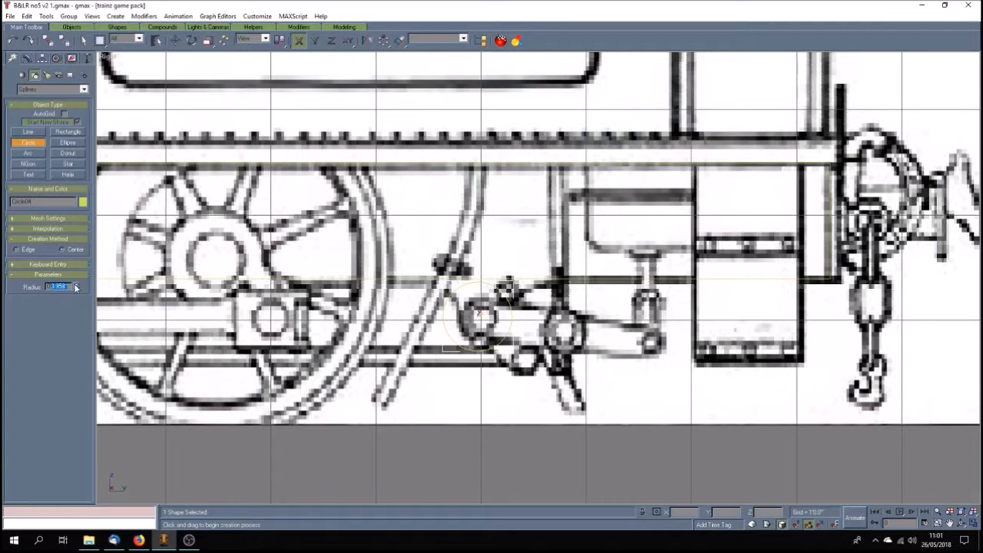
{"action": "type", "text": "12"}
{"action": "key", "text": "Return"}
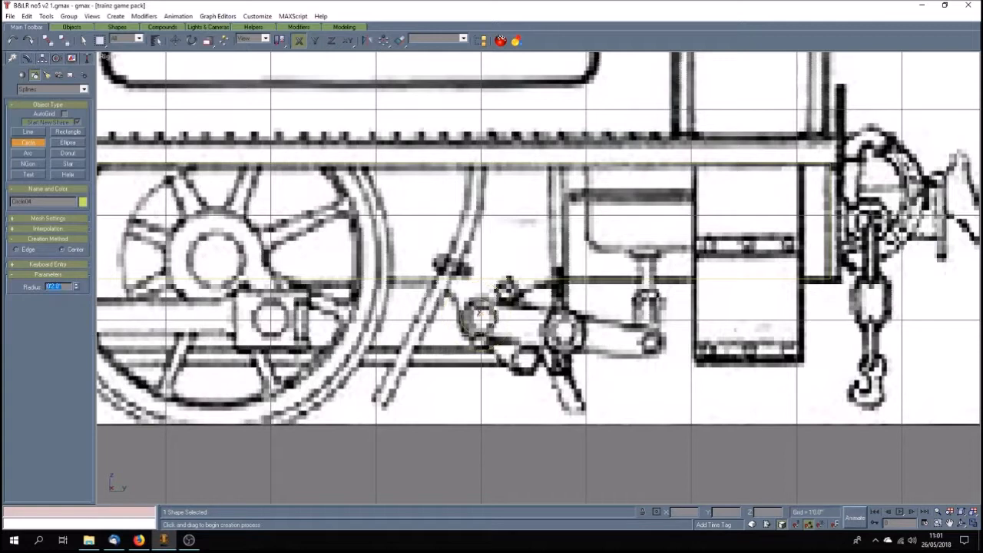
Save the scene and set the pivot circle's radius to 2.5 inches, viewing the shapes in wireframe.
{"action": "key", "text": "ctrl+s"}
{"action": "left_click", "coordinate": [56, 286]}
{"action": "type", "text": "5"}
{"action": "key", "text": "Return"}
{"action": "right_click", "coordinate": [108, 57]}
{"action": "left_click", "coordinate": [137, 74]}
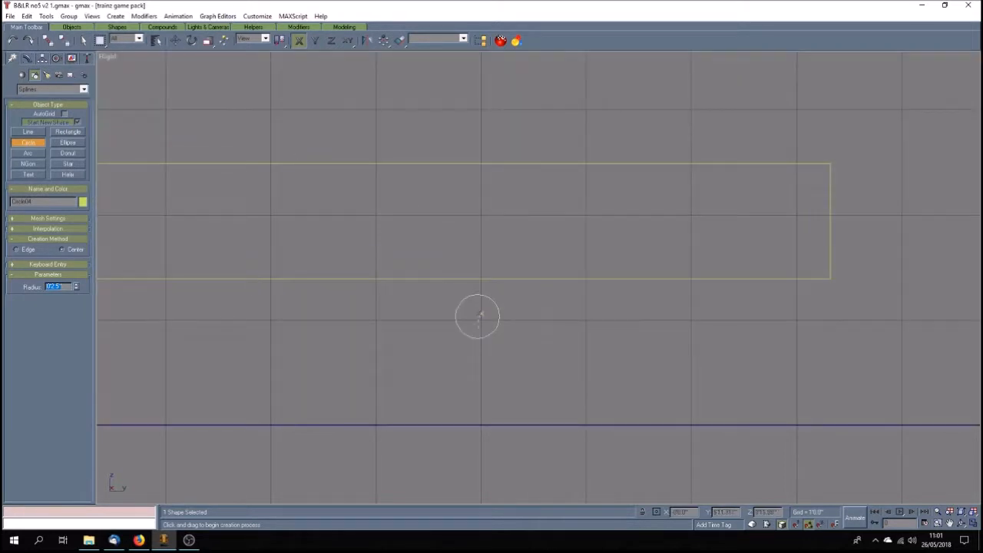
Refine the frame spline's lower edge with two new vertices, one on either side of the pivot circle, judged against the side-elevation drawing.
{"action": "left_click", "coordinate": [84, 40]}
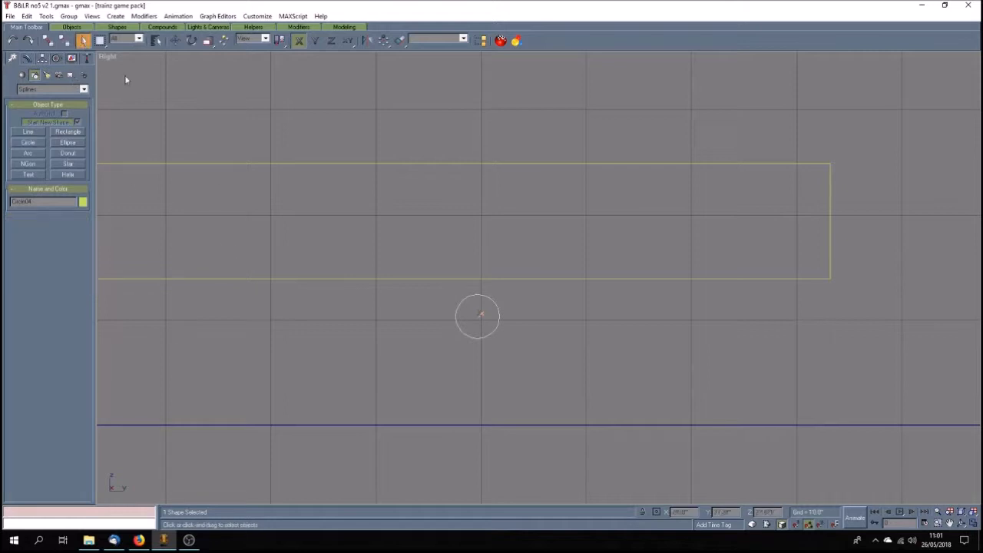
{"action": "left_click", "coordinate": [168, 164]}
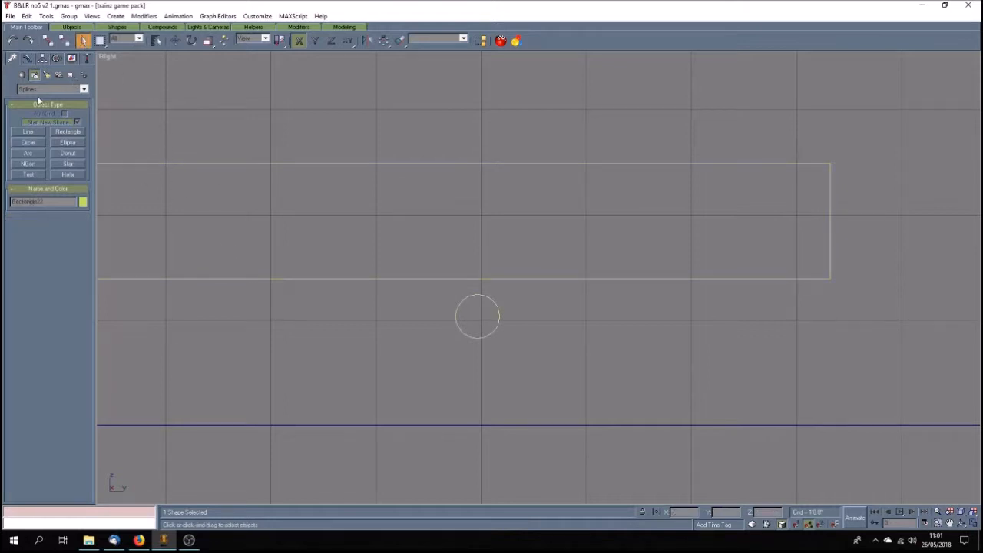
{"action": "left_click", "coordinate": [27, 60]}
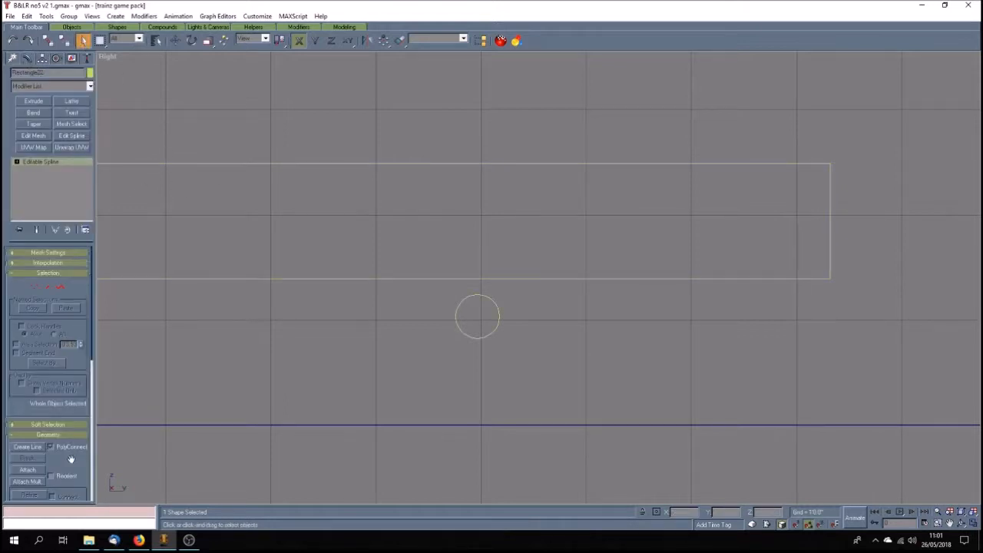
{"action": "left_click_drag", "start_coordinate": [68, 466], "coordinate": [73, 360]}
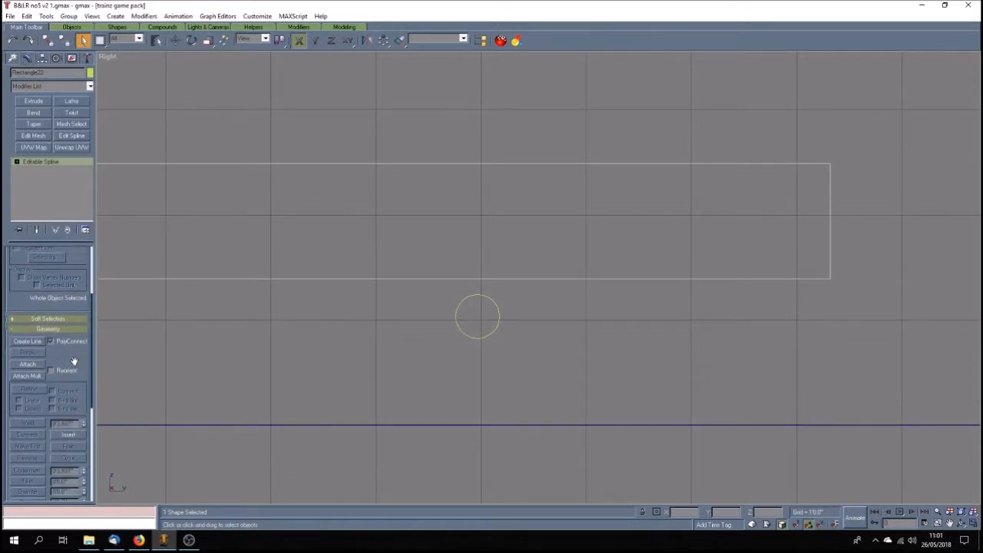
{"action": "left_click", "coordinate": [17, 162]}
{"action": "left_click", "coordinate": [35, 170]}
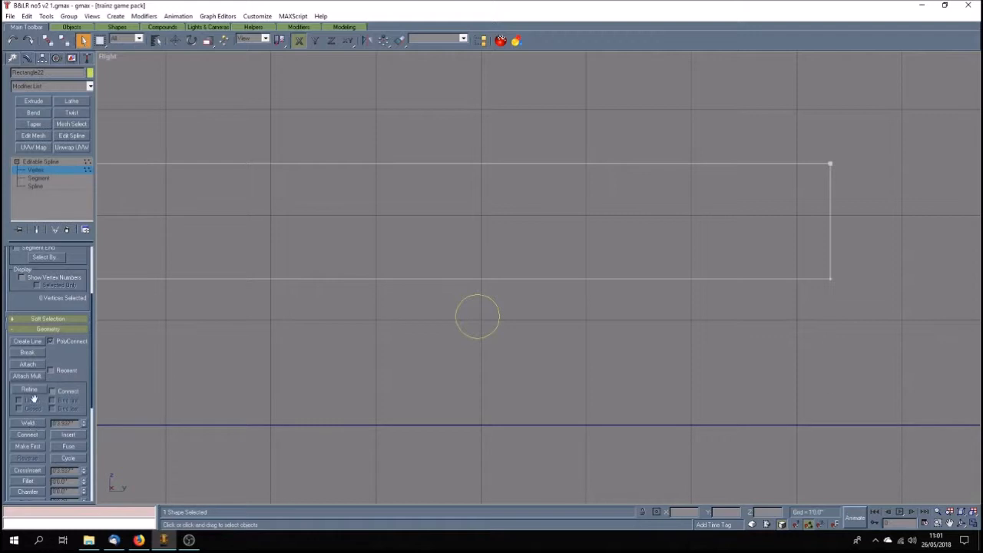
{"action": "left_click", "coordinate": [31, 391]}
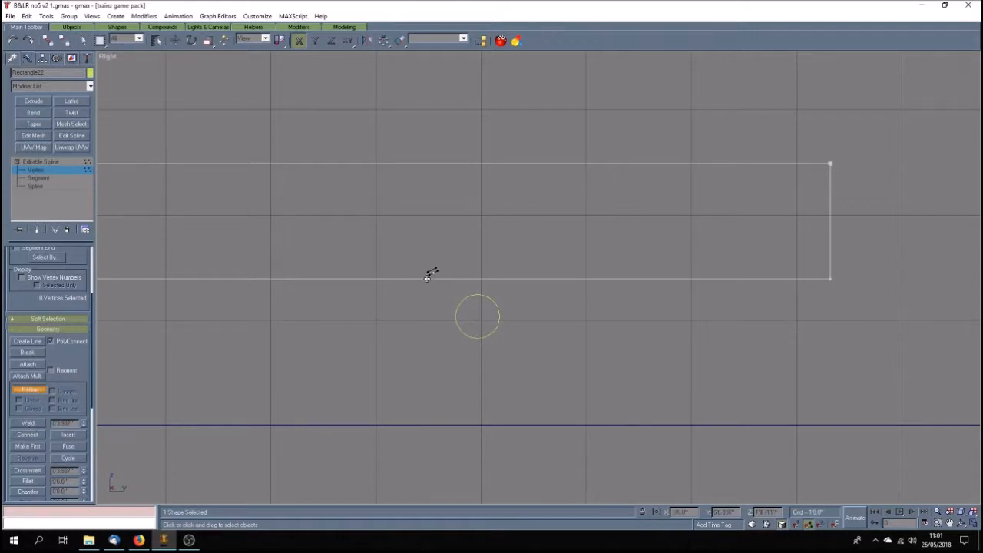
{"action": "right_click", "coordinate": [109, 57]}
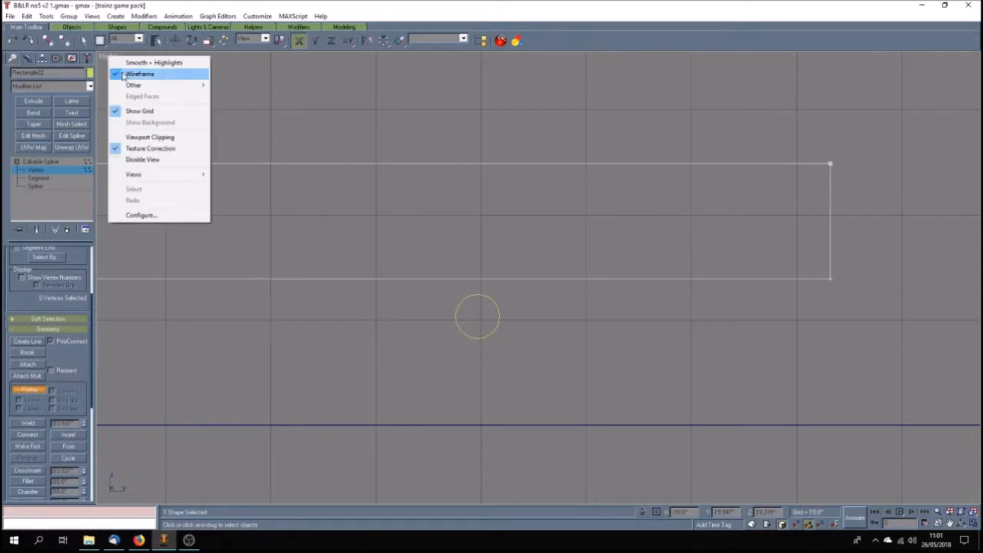
{"action": "left_click", "coordinate": [180, 105]}
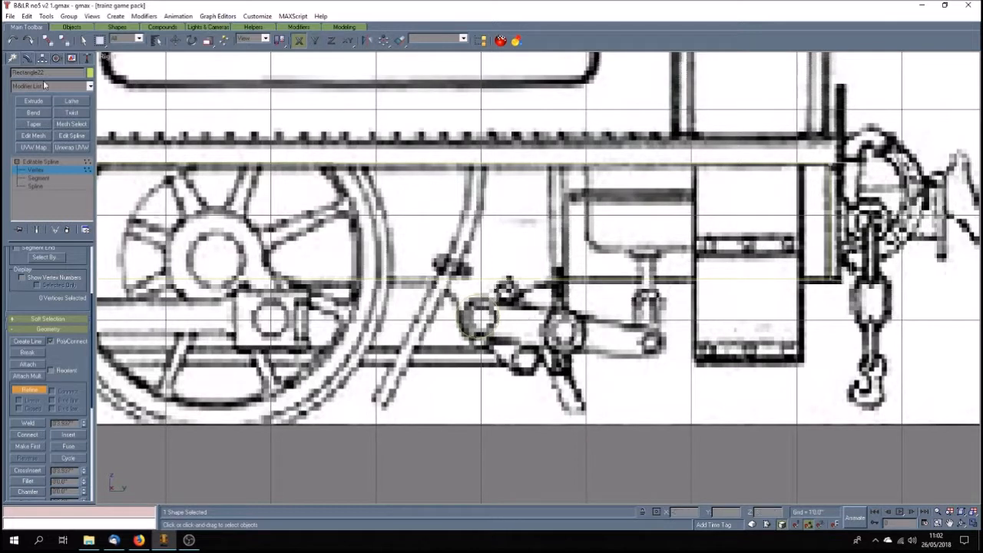
{"action": "left_click", "coordinate": [46, 161]}
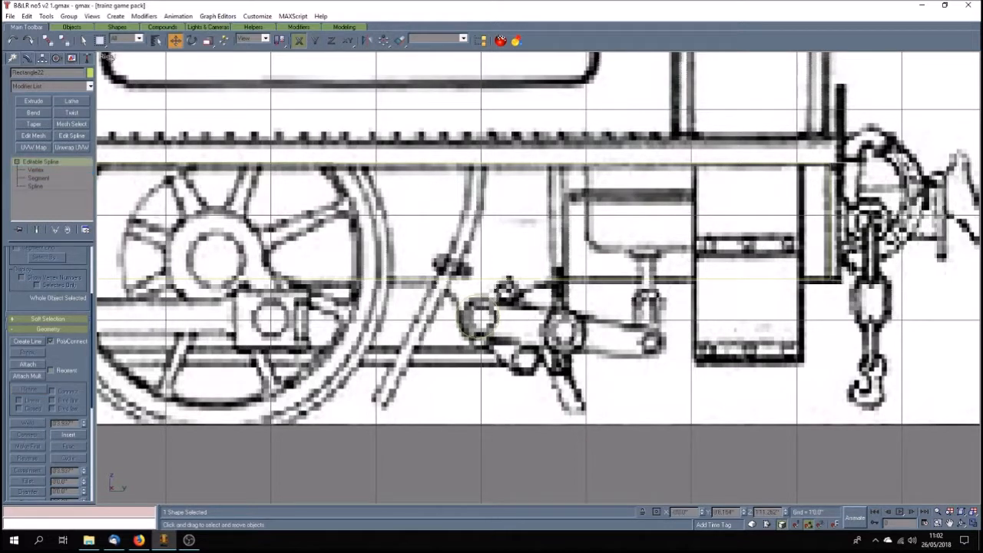
Convert the pivot circle to an editable spline and check its vertices in wireframe.
{"action": "right_click", "coordinate": [112, 59]}
{"action": "left_click", "coordinate": [142, 75]}
{"action": "left_click", "coordinate": [83, 40]}
{"action": "left_click", "coordinate": [457, 328]}
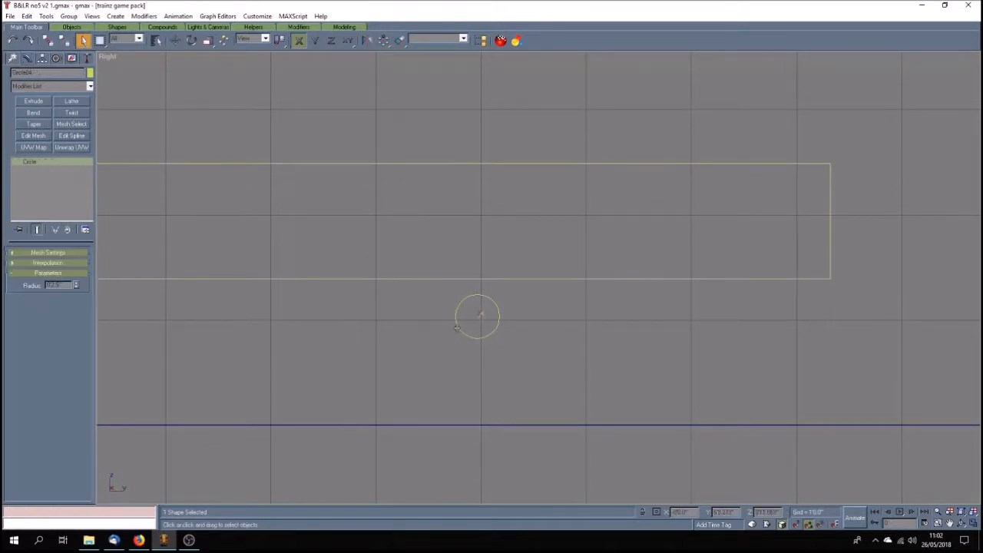
{"action": "right_click", "coordinate": [40, 161]}
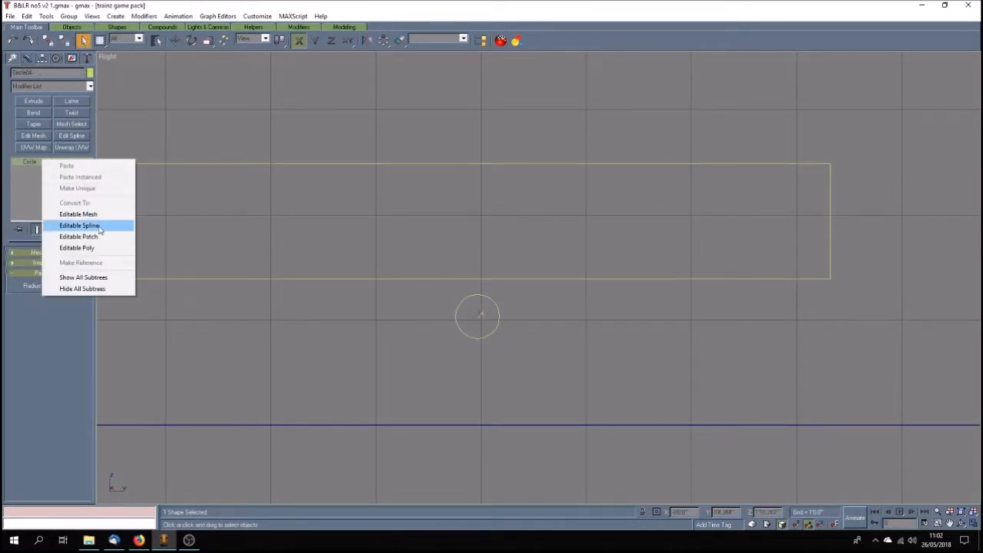
{"action": "left_click", "coordinate": [102, 226]}
{"action": "left_click", "coordinate": [17, 162]}
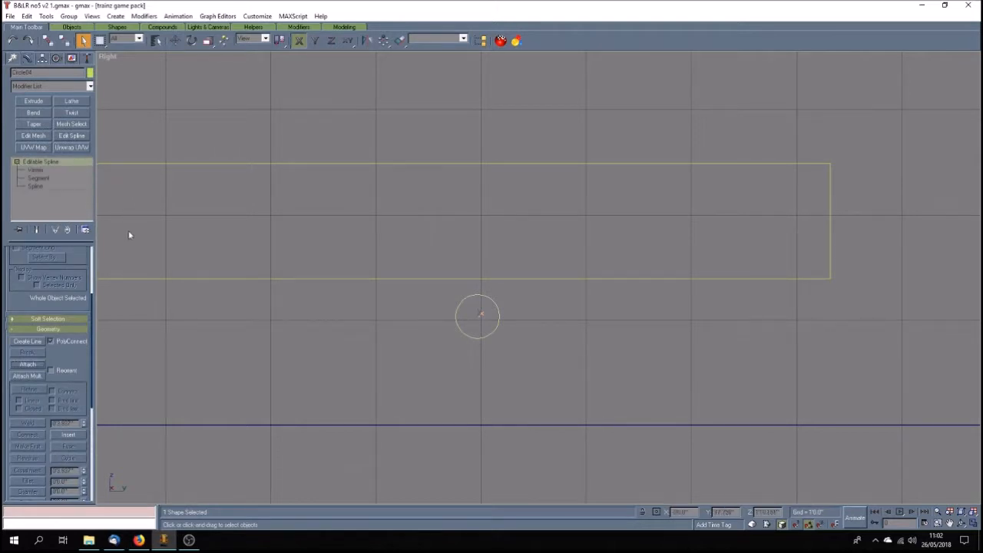
{"action": "left_click", "coordinate": [35, 170]}
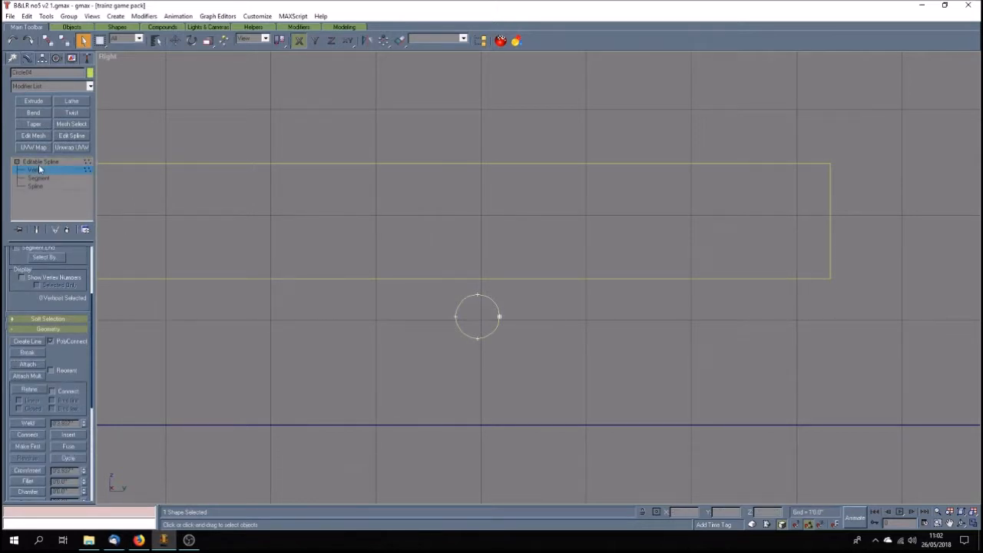
{"action": "left_click", "coordinate": [42, 161]}
Break the frame spline at the new lower-edge vertex ahead of the pivot circle and move the front loose end forward, clear of the circle.
{"action": "left_click", "coordinate": [371, 278]}
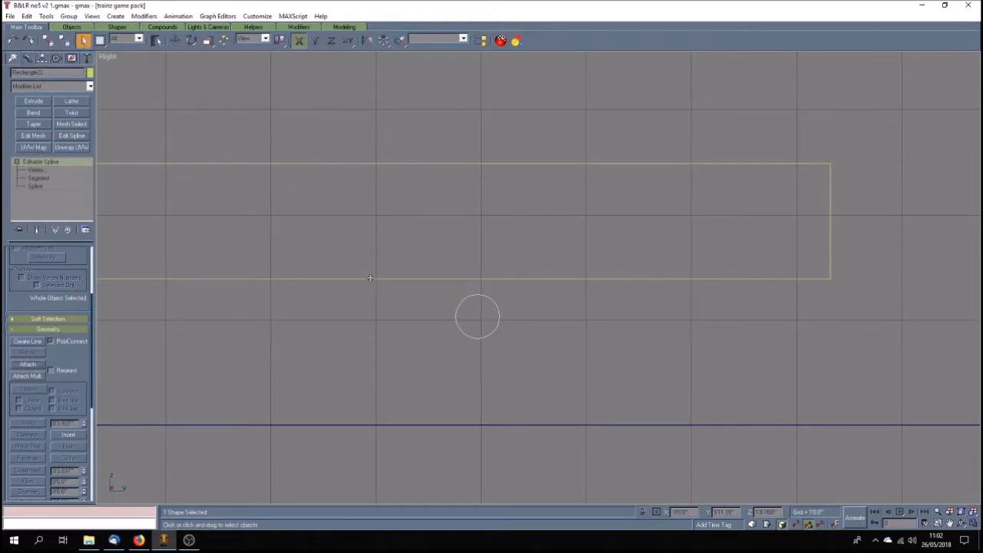
{"action": "left_click", "coordinate": [49, 170]}
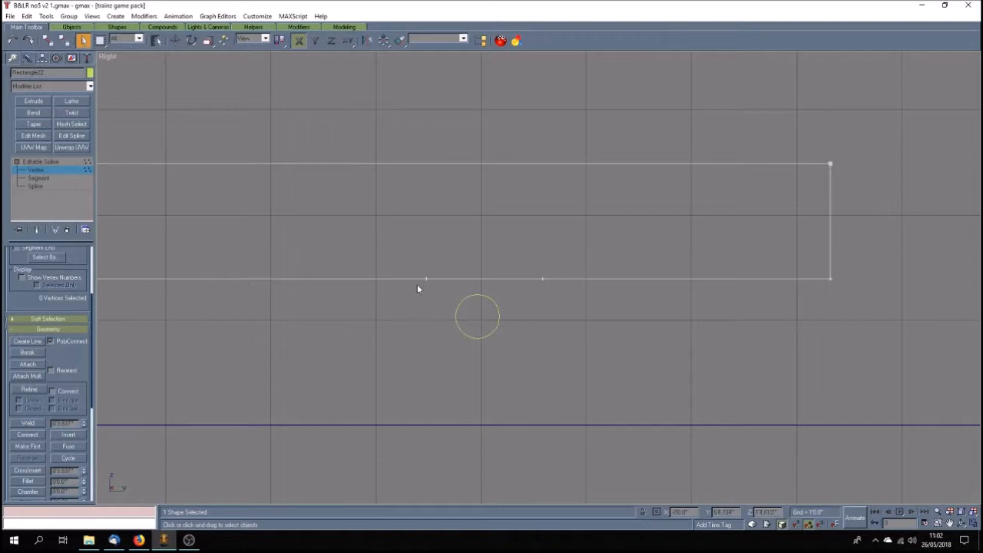
{"action": "left_click_drag", "start_coordinate": [443, 302], "coordinate": [443, 302]}
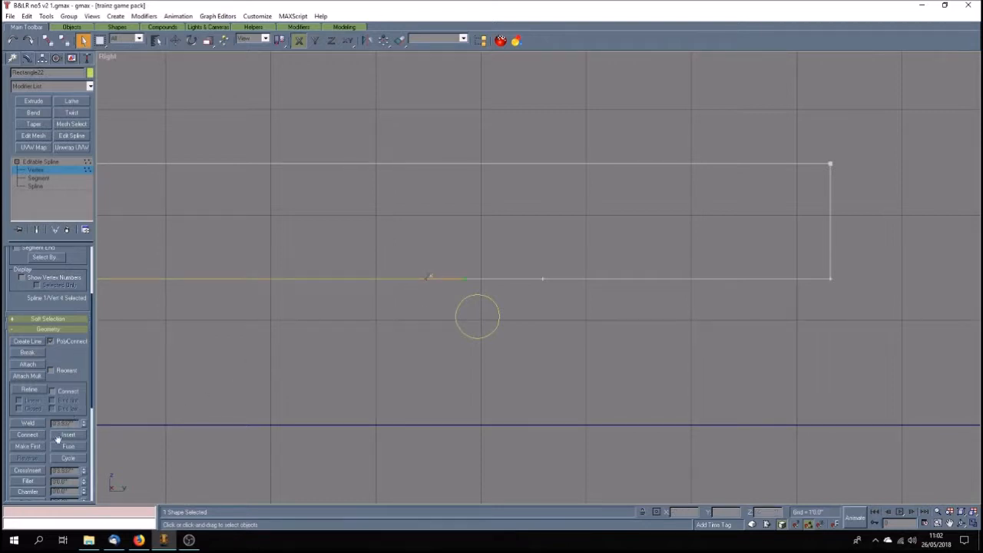
{"action": "left_click", "coordinate": [28, 351]}
{"action": "left_click", "coordinate": [426, 278]}
{"action": "key", "text": "w"}
{"action": "left_click_drag", "start_coordinate": [425, 279], "coordinate": [482, 278]}
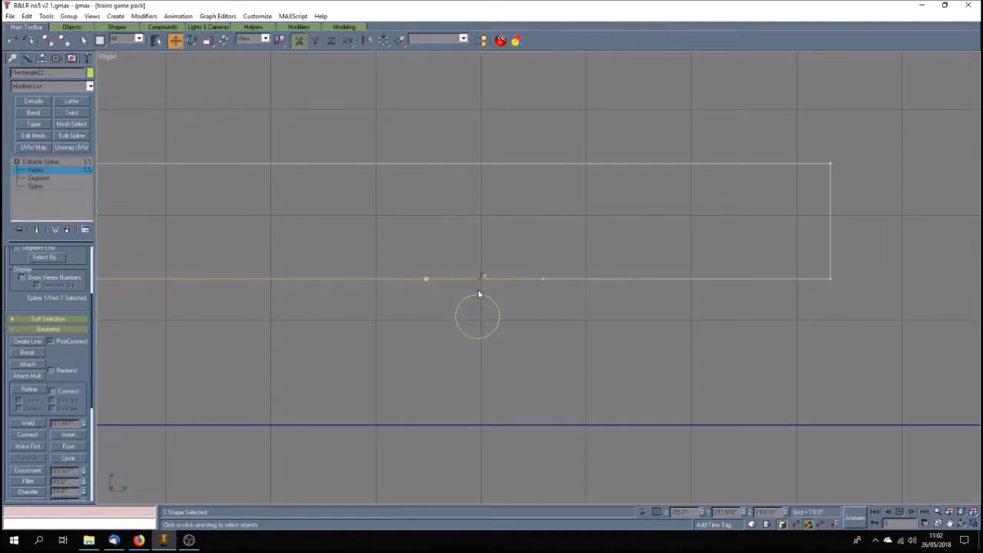
{"action": "left_click_drag", "start_coordinate": [480, 279], "coordinate": [358, 280]}
Move the other loose end down to the pivot circle's lower rear edge and adjust its handle to form an S-shaped curve.
{"action": "left_click", "coordinate": [427, 280]}
{"action": "left_click", "coordinate": [347, 42]}
{"action": "left_click_drag", "start_coordinate": [426, 279], "coordinate": [495, 327]}
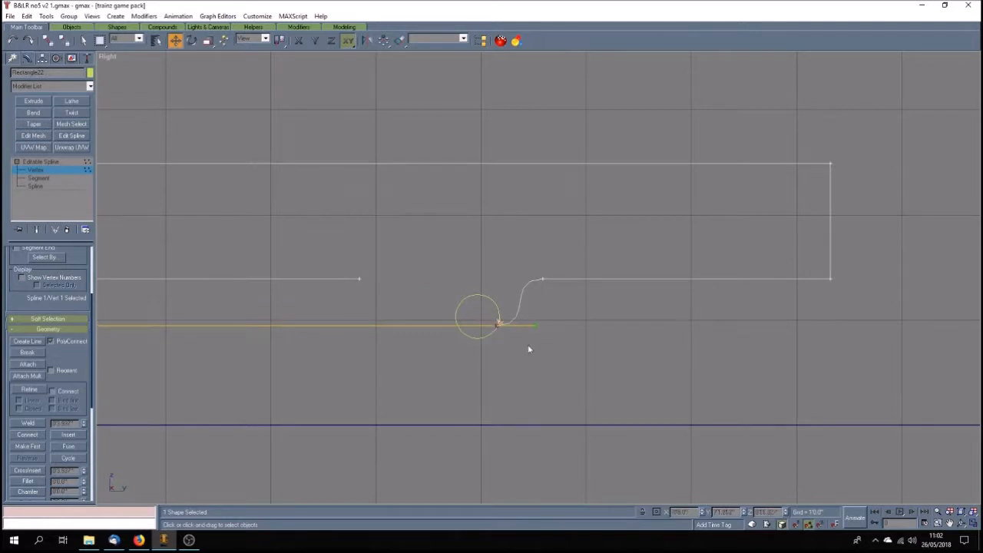
{"action": "left_click_drag", "start_coordinate": [535, 326], "coordinate": [520, 293]}
{"action": "left_click", "coordinate": [542, 279]}
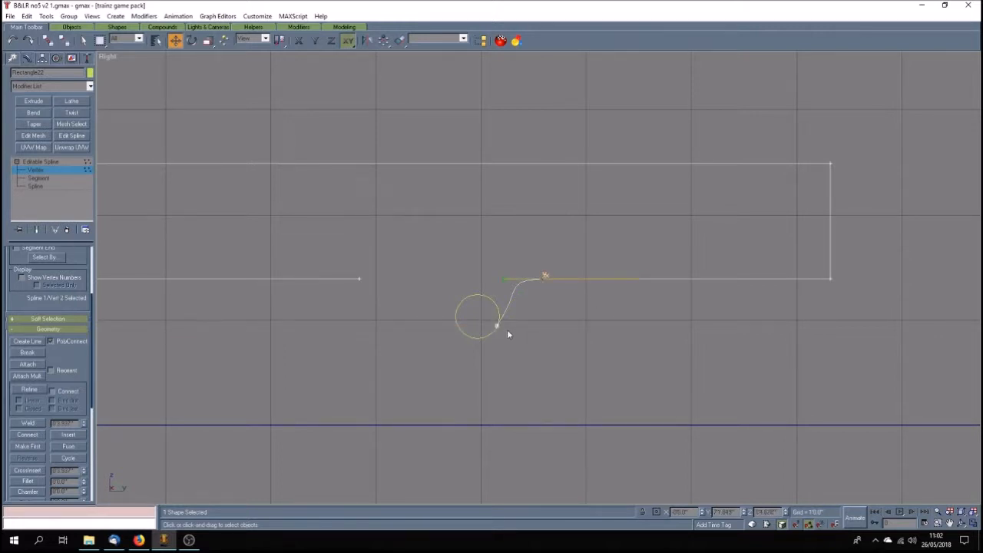
Compare the curve with the drawing and nudge its end vertex exactly onto the pivot circle's outline.
{"action": "right_click", "coordinate": [105, 58]}
{"action": "left_click", "coordinate": [126, 65]}
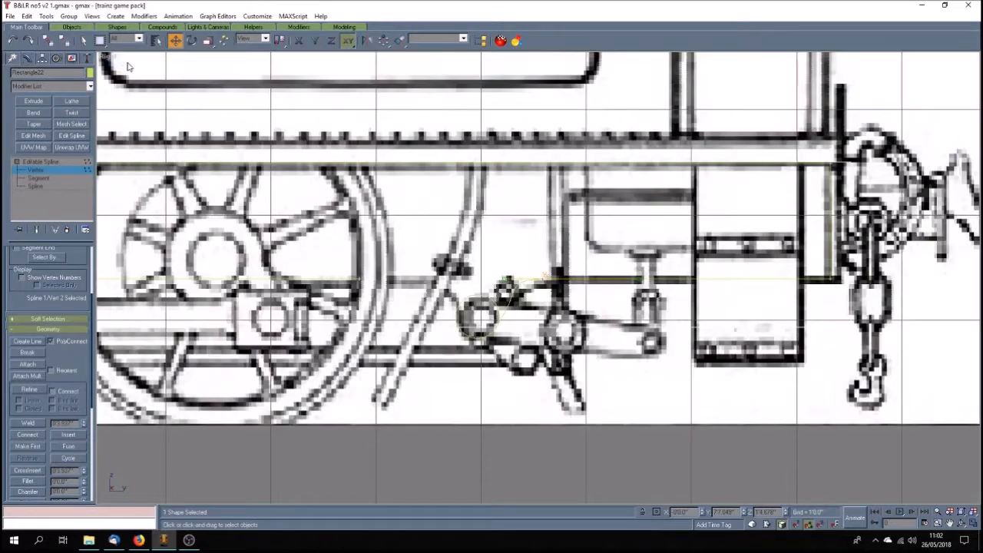
{"action": "right_click", "coordinate": [113, 57]}
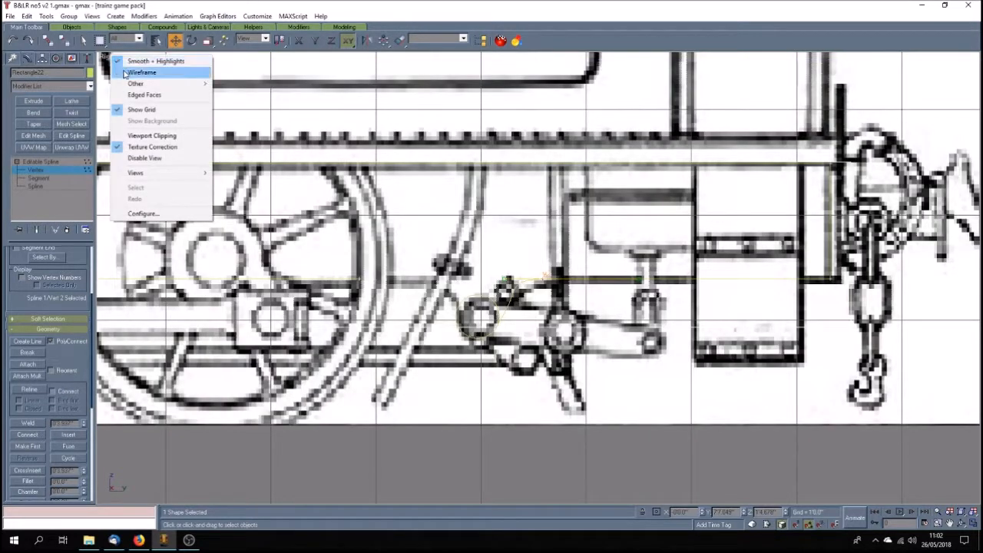
{"action": "left_click", "coordinate": [127, 71]}
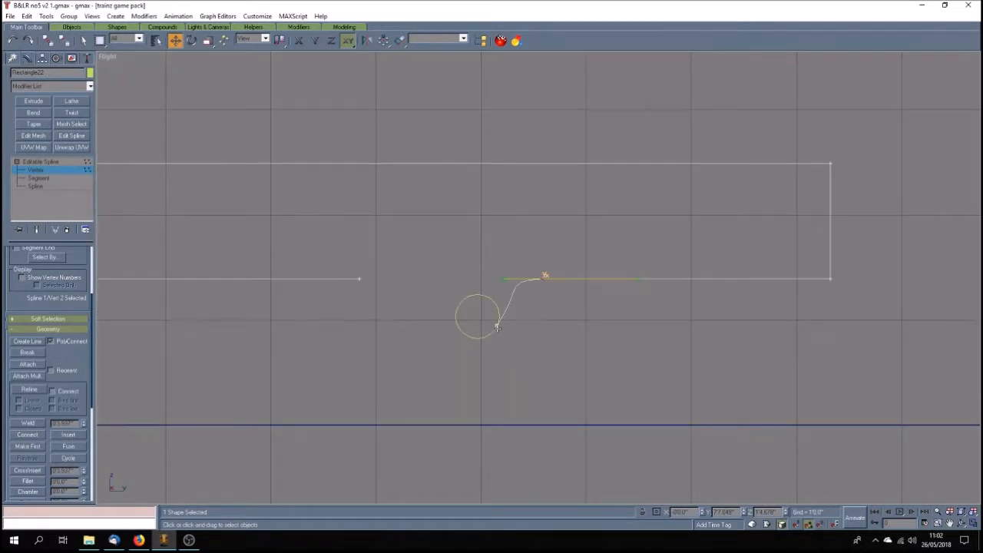
{"action": "left_click", "coordinate": [496, 326]}
{"action": "left_click_drag", "start_coordinate": [497, 329], "coordinate": [496, 331]}
{"action": "scroll", "coordinate": [497, 329], "scroll_direction": "up", "scroll_amount": 6}
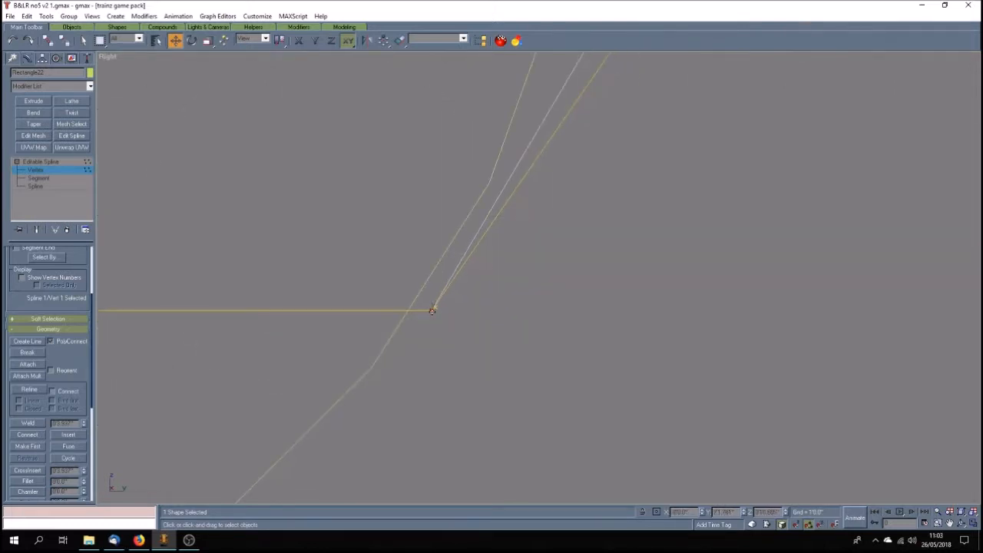
{"action": "left_click_drag", "start_coordinate": [432, 311], "coordinate": [408, 313]}
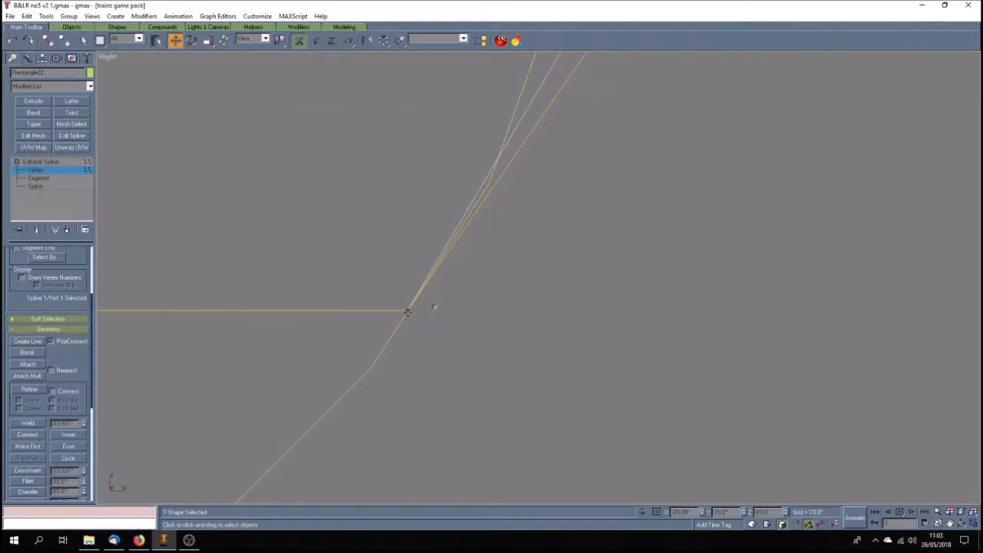
{"action": "scroll", "coordinate": [459, 327], "scroll_direction": "down", "scroll_amount": 5}
{"action": "scroll", "coordinate": [459, 323], "scroll_direction": "down", "scroll_amount": 2}
{"action": "left_click", "coordinate": [409, 340]}
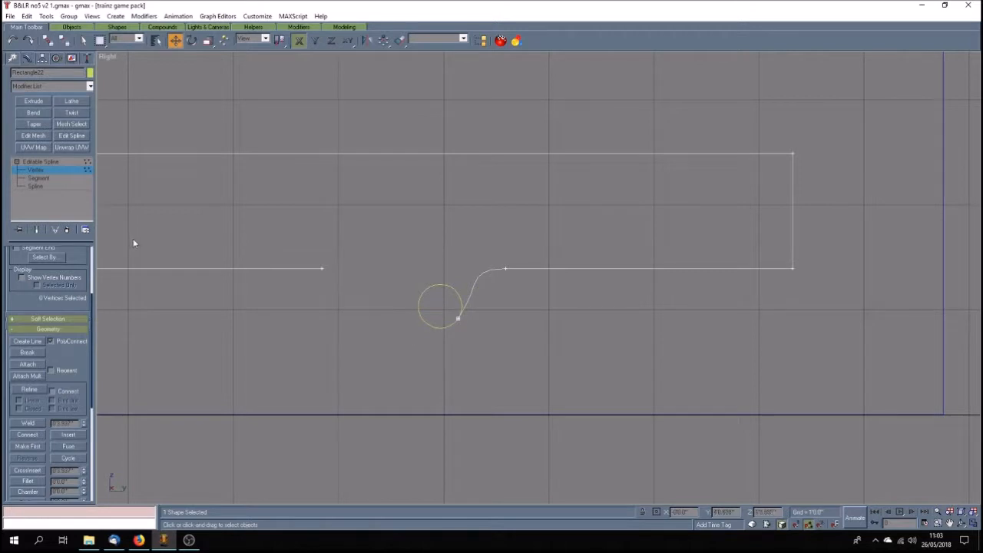
Draw a straight line about 1'1" long from the open end of the frame's lower-left edge to the circle's lower-left side.
{"action": "left_click", "coordinate": [40, 162]}
{"action": "left_click", "coordinate": [14, 60]}
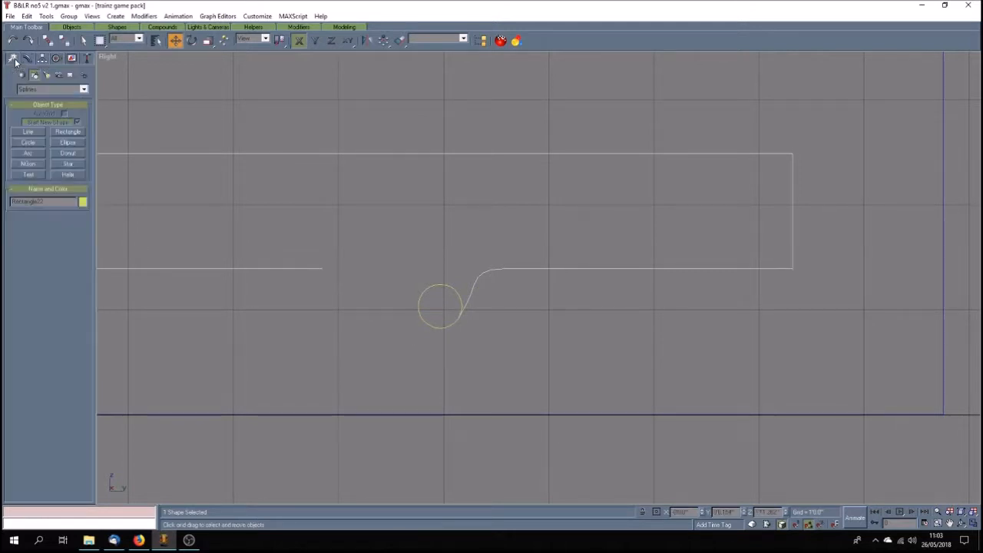
{"action": "left_click", "coordinate": [27, 132]}
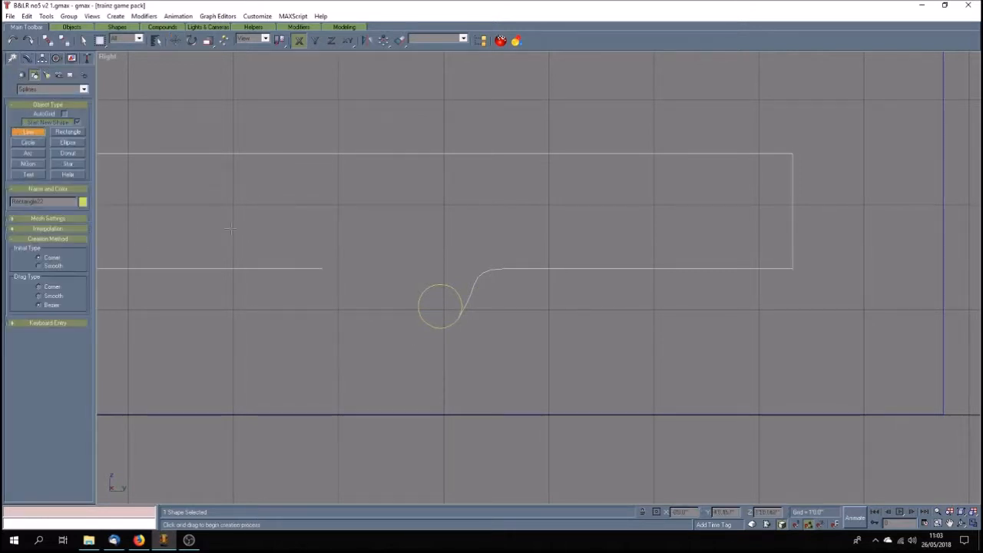
{"action": "left_click", "coordinate": [323, 268]}
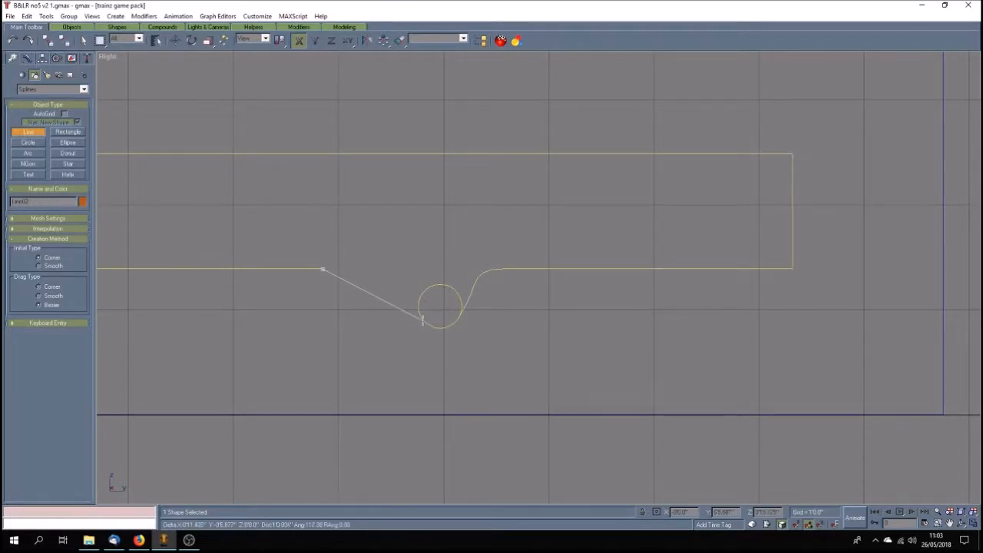
{"action": "left_click", "coordinate": [424, 321]}
{"action": "right_click", "coordinate": [438, 295]}
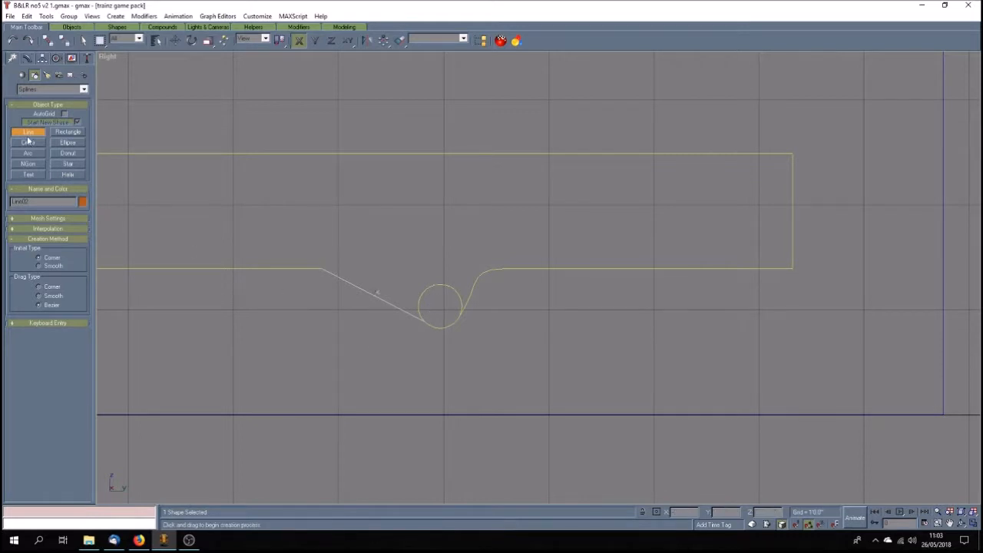
Compare the new line and the circle with the locomotive reference drawing in Smooth + Highlights display.
{"action": "left_click", "coordinate": [27, 59]}
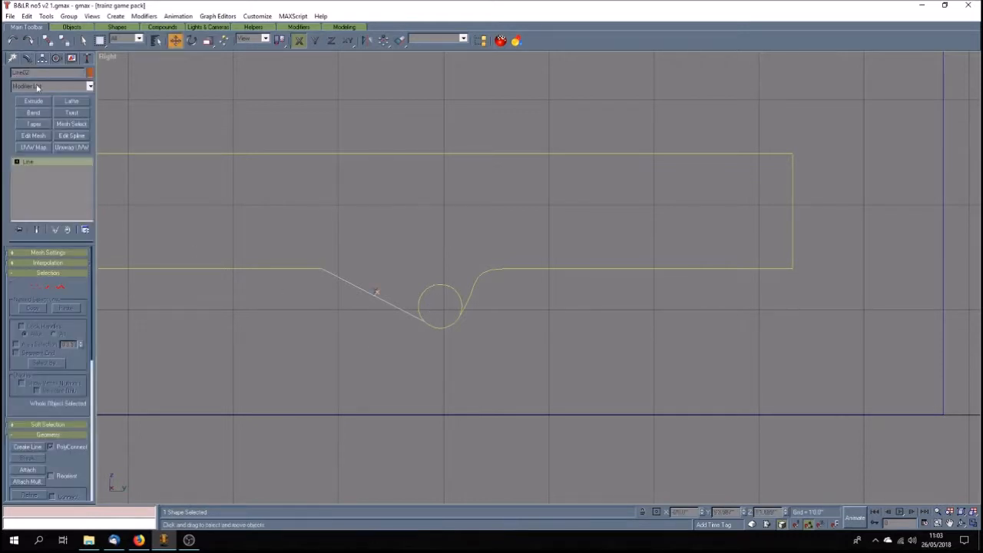
{"action": "left_click", "coordinate": [17, 162]}
{"action": "left_click", "coordinate": [32, 169]}
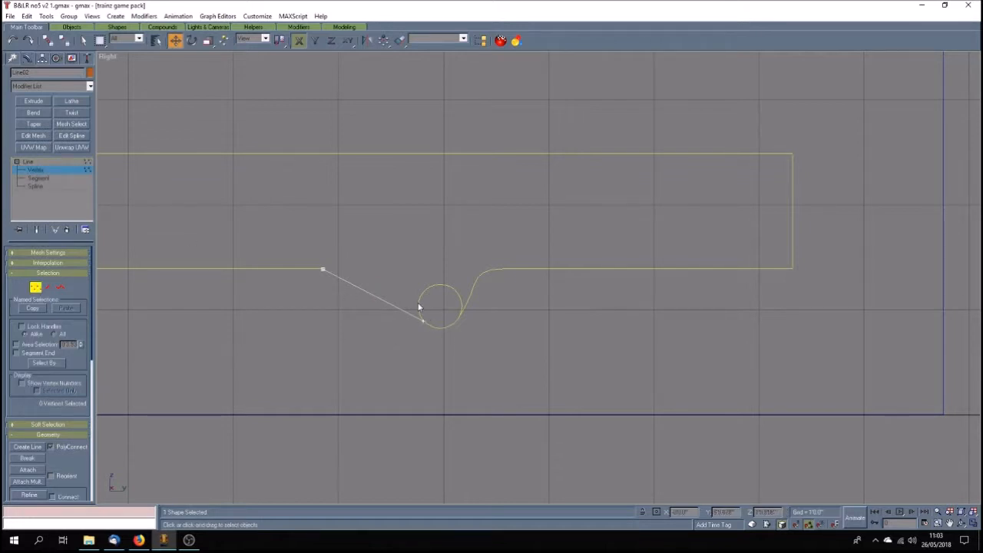
{"action": "left_click", "coordinate": [66, 163]}
{"action": "key", "text": "Delete"}
{"action": "left_click", "coordinate": [419, 297]}
{"action": "scroll", "coordinate": [464, 334], "scroll_direction": "up", "scroll_amount": 3}
{"action": "scroll", "coordinate": [465, 333], "scroll_direction": "down", "scroll_amount": 4}
{"action": "right_click", "coordinate": [108, 57]}
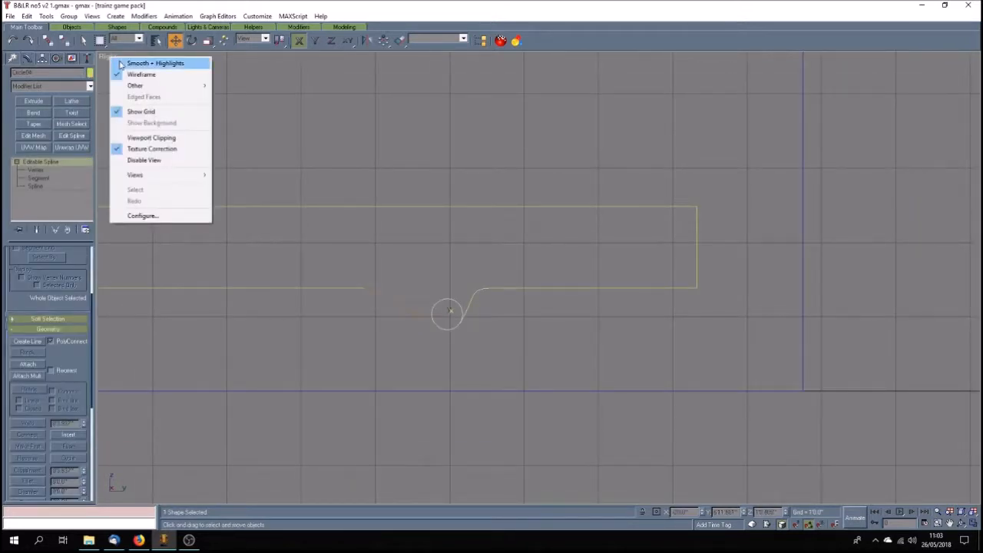
{"action": "left_click", "coordinate": [142, 121]}
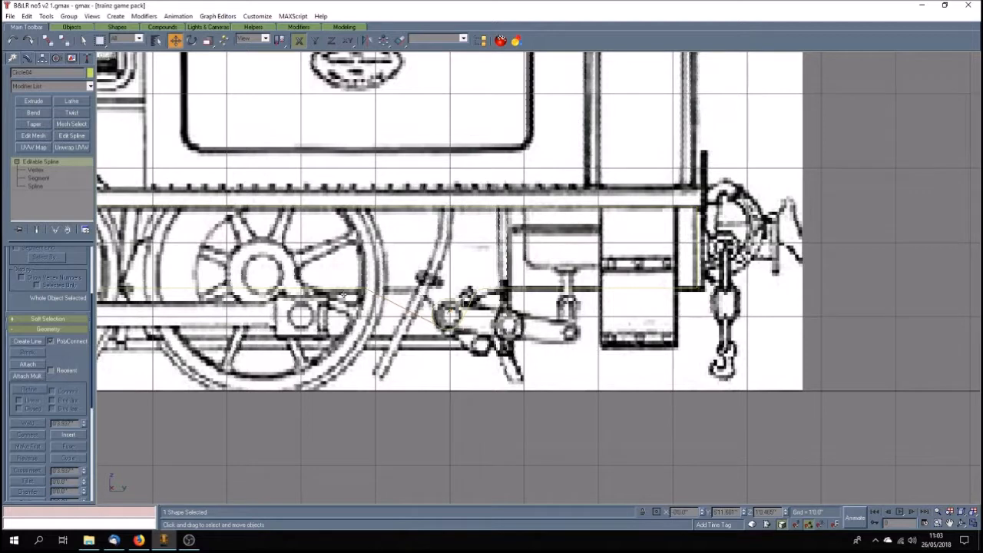
Extend the open end vertex of the frame's lower-left edge about 7 inches towards the circle, and restore the wireframe display.
{"action": "left_click", "coordinate": [338, 288]}
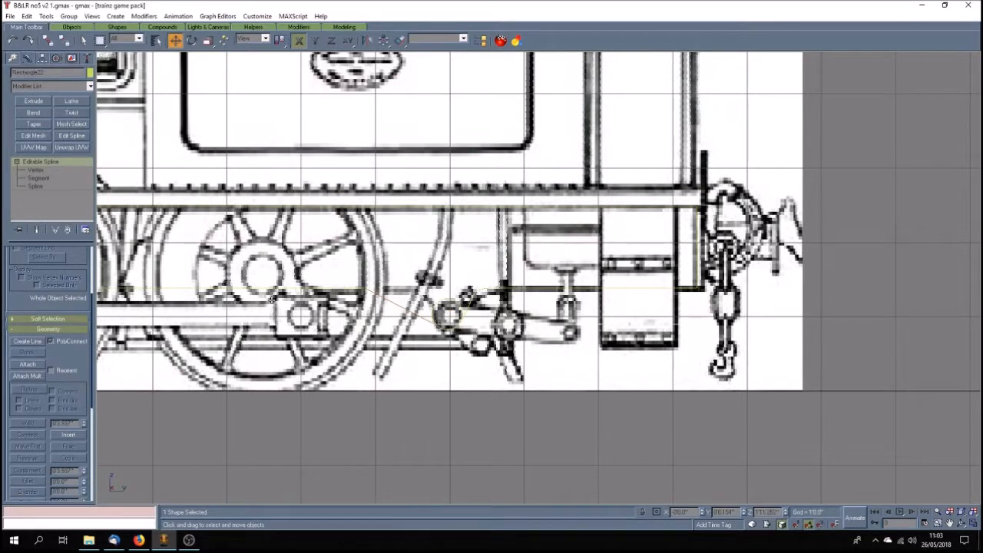
{"action": "left_click", "coordinate": [35, 169]}
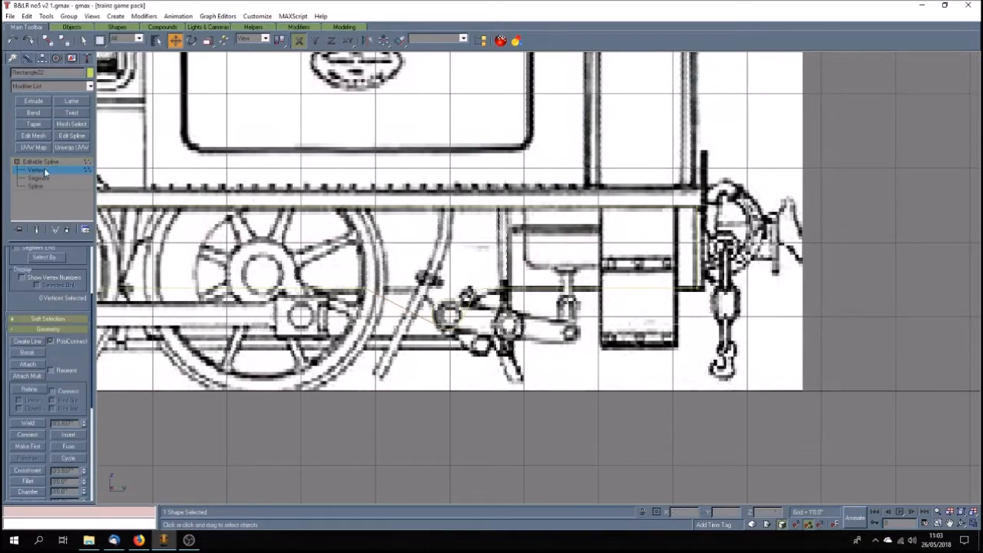
{"action": "left_click", "coordinate": [371, 299]}
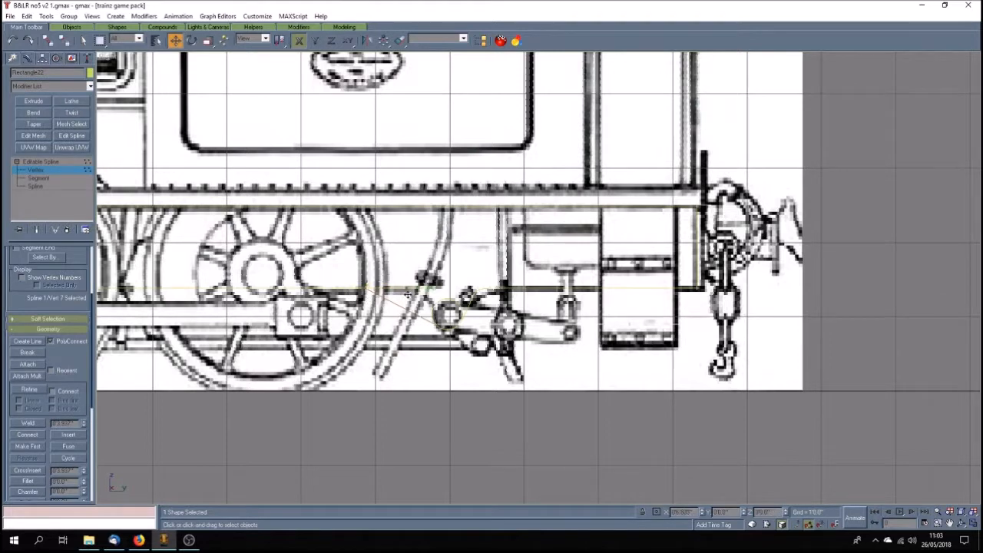
{"action": "left_click", "coordinate": [47, 162]}
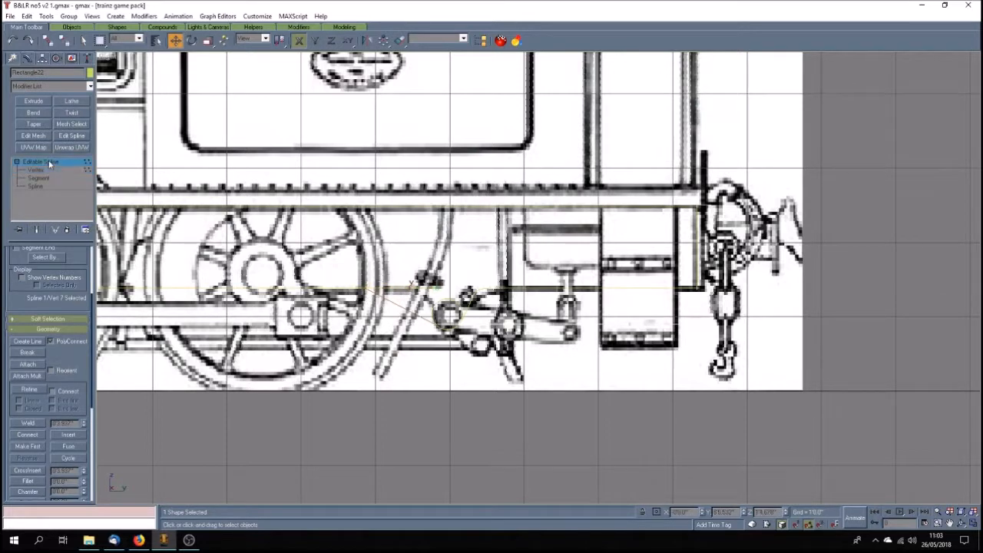
{"action": "right_click", "coordinate": [111, 60]}
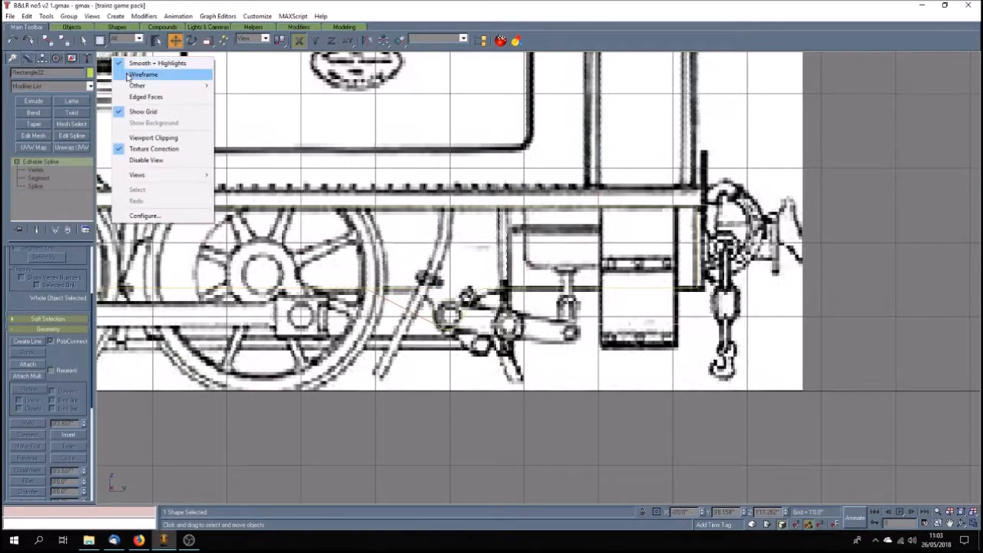
{"action": "left_click", "coordinate": [143, 77]}
Move the slanted line's upper vertex onto the extended end of the frame's lower-left edge.
{"action": "left_click", "coordinate": [389, 299]}
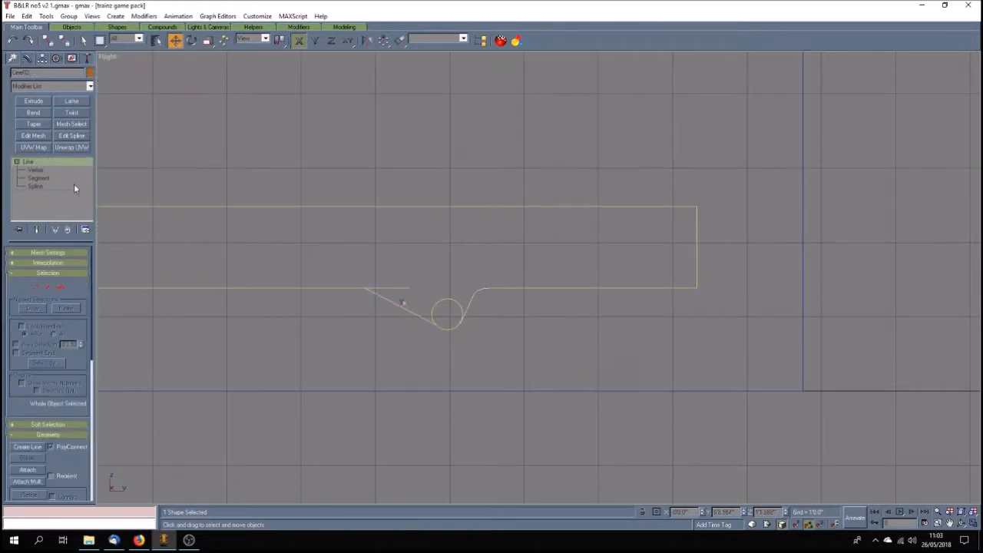
{"action": "left_click", "coordinate": [35, 170]}
{"action": "left_click", "coordinate": [366, 288]}
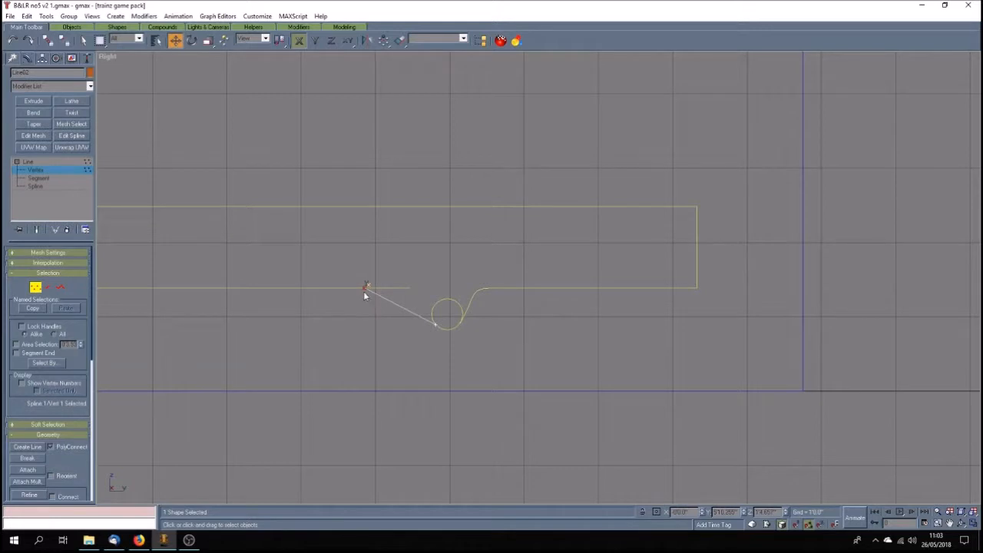
{"action": "left_click_drag", "start_coordinate": [365, 289], "coordinate": [407, 297]}
{"action": "left_click", "coordinate": [450, 347]}
Move the slanted line's lower vertex onto the corner point of the circle's lower-left curve.
{"action": "scroll", "coordinate": [460, 341], "scroll_direction": "up", "scroll_amount": 5}
{"action": "scroll", "coordinate": [461, 340], "scroll_direction": "up", "scroll_amount": 4}
{"action": "scroll", "coordinate": [463, 335], "scroll_direction": "down", "scroll_amount": 2}
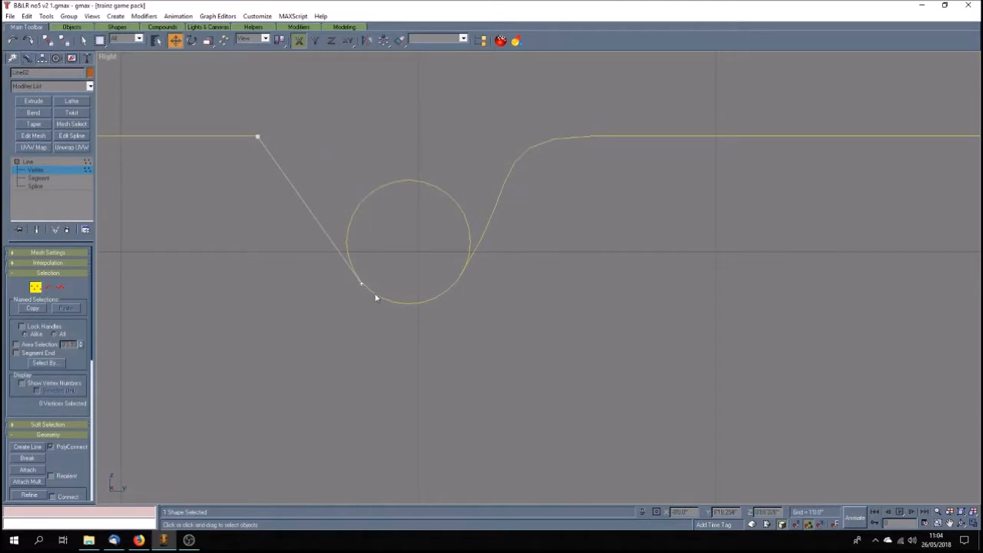
{"action": "left_click", "coordinate": [352, 284]}
{"action": "scroll", "coordinate": [349, 284], "scroll_direction": "up", "scroll_amount": 6}
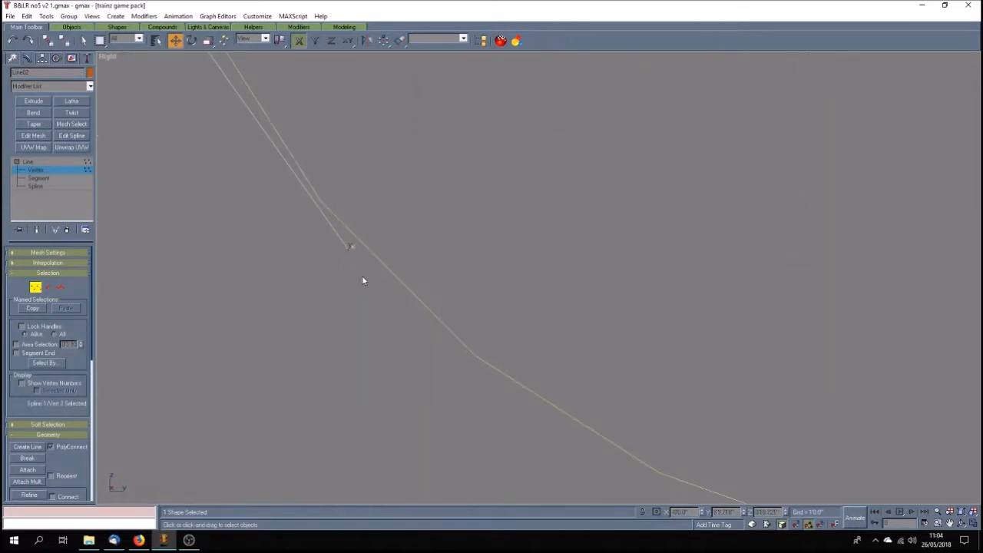
{"action": "left_click_drag", "start_coordinate": [348, 250], "coordinate": [325, 248]}
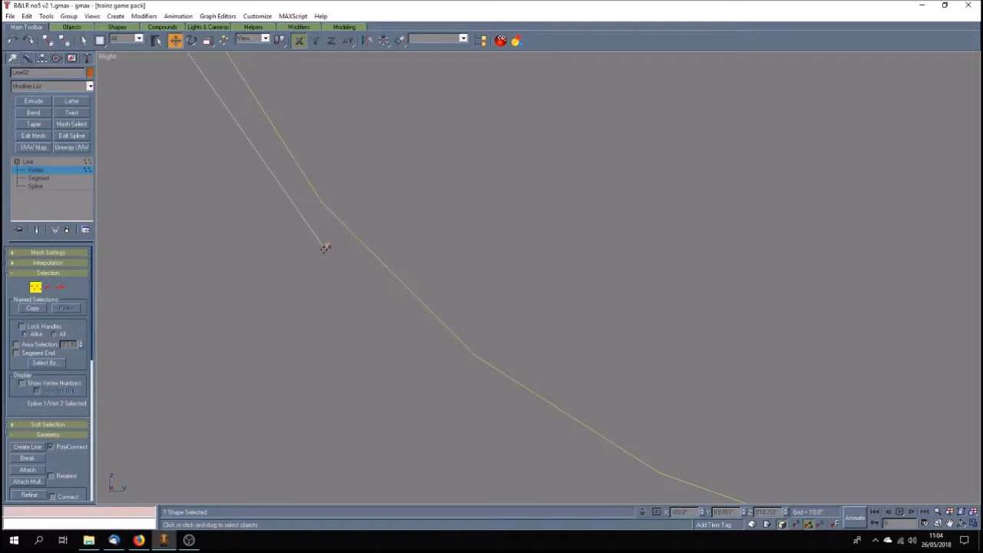
{"action": "left_click_drag", "start_coordinate": [324, 248], "coordinate": [321, 203]}
{"action": "key", "text": "F5"}
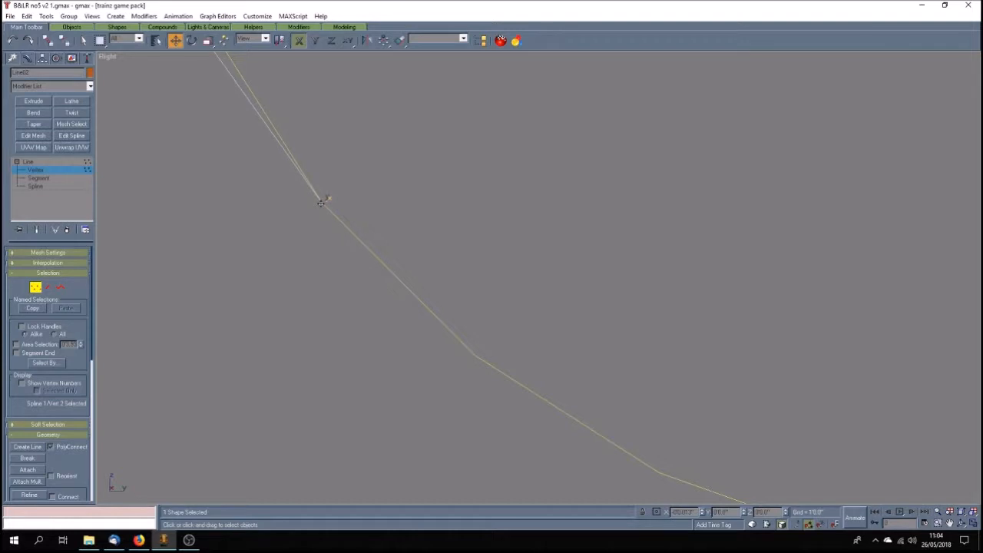
{"action": "left_click", "coordinate": [333, 262]}
{"action": "left_click", "coordinate": [38, 169]}
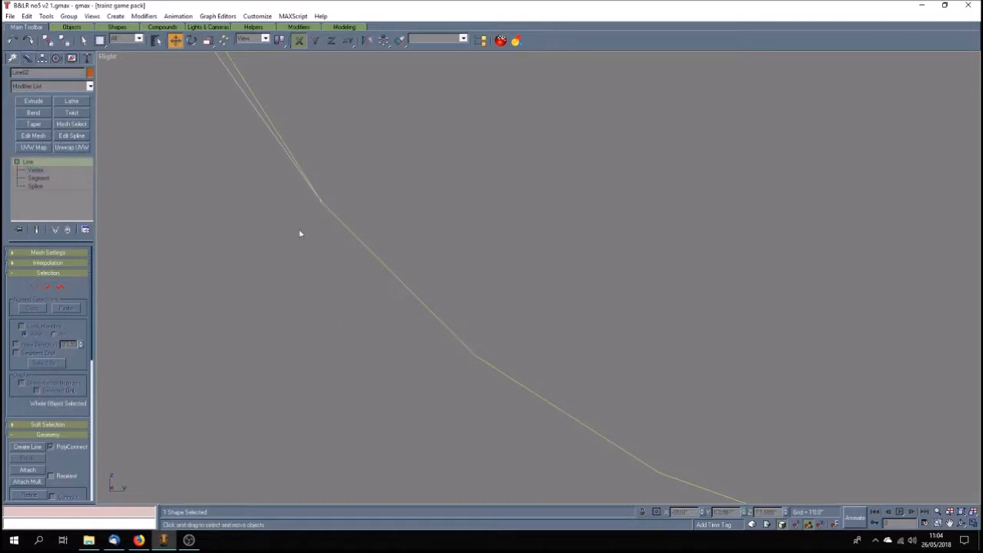
Refine the circle with a vertex where the slanted line meets it and another where the frame's curved edge meets it.
{"action": "left_click", "coordinate": [340, 232]}
{"action": "left_click", "coordinate": [35, 170]}
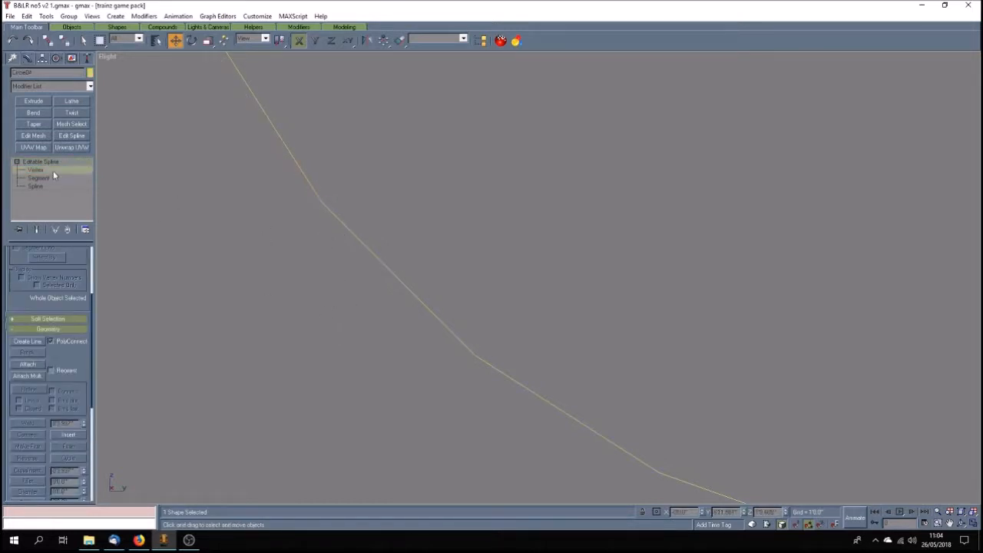
{"action": "left_click", "coordinate": [39, 389]}
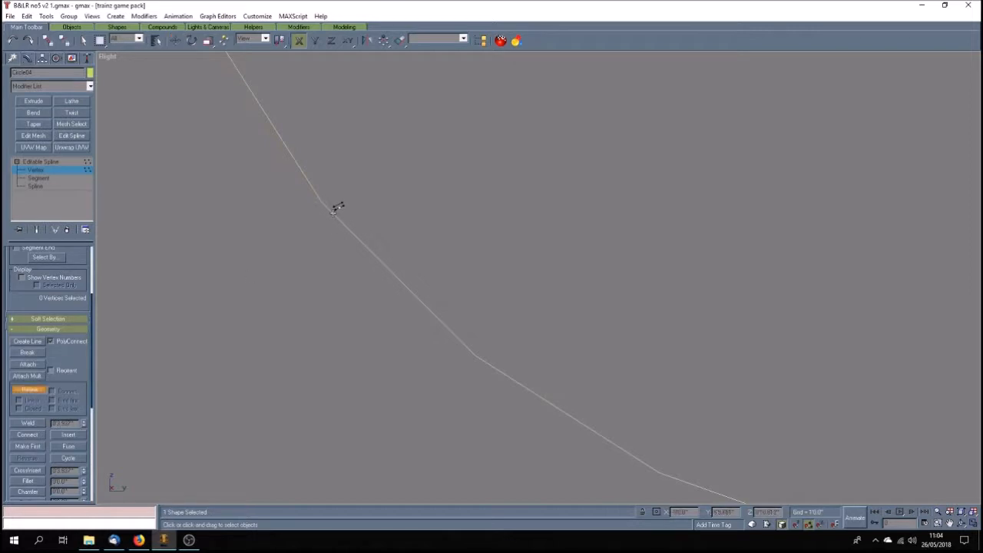
{"action": "left_click", "coordinate": [321, 201]}
{"action": "scroll", "coordinate": [240, 324], "scroll_direction": "down", "scroll_amount": 5}
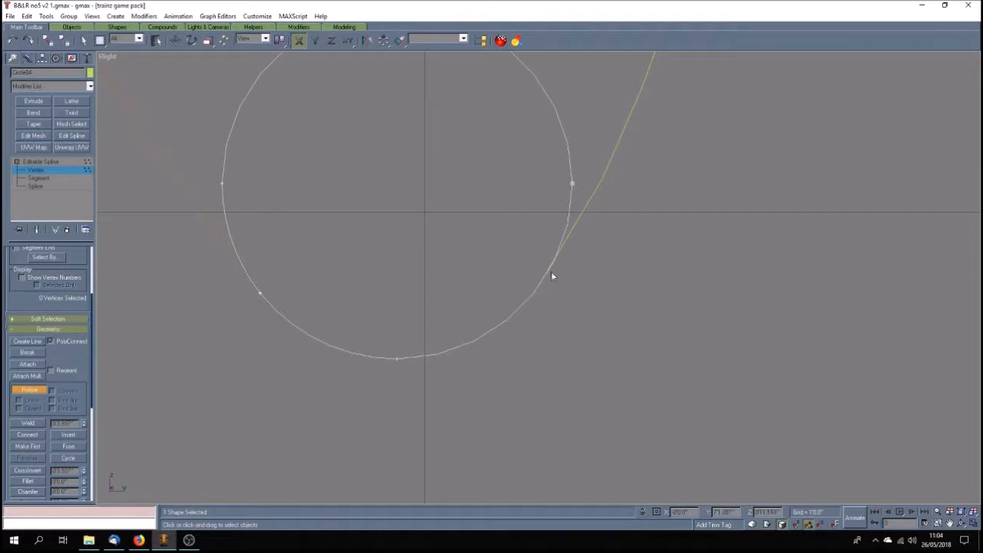
{"action": "left_click", "coordinate": [556, 262]}
{"action": "left_click", "coordinate": [33, 392]}
Delete the circle's upper and side segments, keeping only the lower arc between the two added vertices.
{"action": "key", "text": "2"}
{"action": "left_click", "coordinate": [228, 228]}
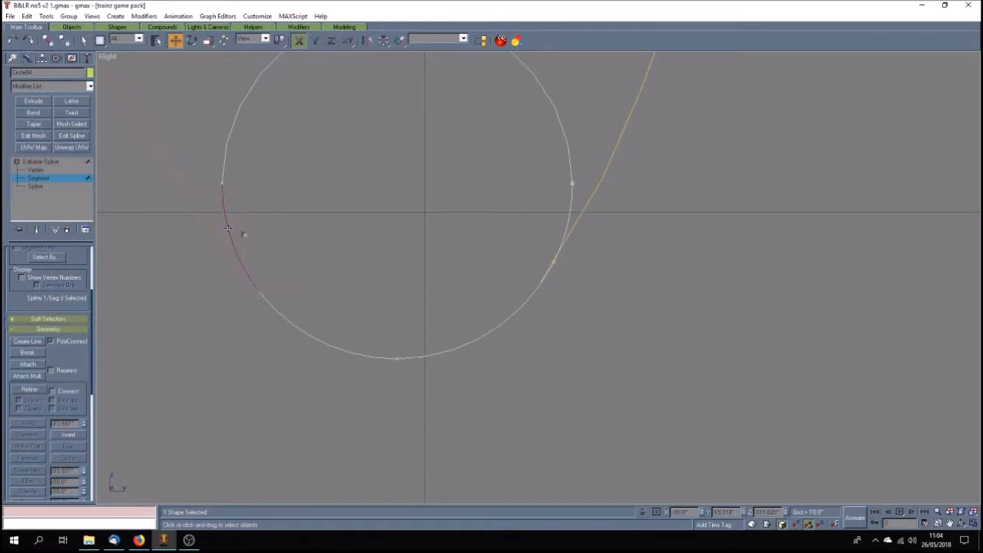
{"action": "key", "text": "Delete"}
{"action": "left_click", "coordinate": [570, 211]}
{"action": "key", "text": "Delete"}
{"action": "left_click", "coordinate": [569, 154]}
{"action": "key", "text": "Delete"}
{"action": "left_click", "coordinate": [228, 146]}
{"action": "key", "text": "Delete"}
Move the end vertex of the frame's curved edge onto the right end of the arc.
{"action": "scroll", "coordinate": [390, 251], "scroll_direction": "down", "scroll_amount": 4}
{"action": "scroll", "coordinate": [482, 281], "scroll_direction": "up", "scroll_amount": 3}
{"action": "scroll", "coordinate": [253, 176], "scroll_direction": "up", "scroll_amount": 2}
{"action": "scroll", "coordinate": [350, 188], "scroll_direction": "up", "scroll_amount": 2}
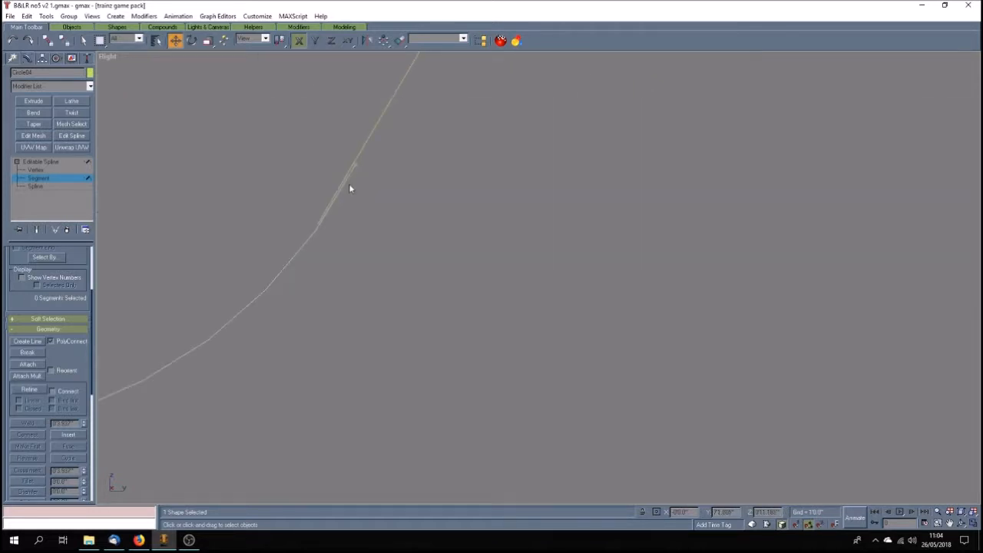
{"action": "left_click", "coordinate": [71, 162]}
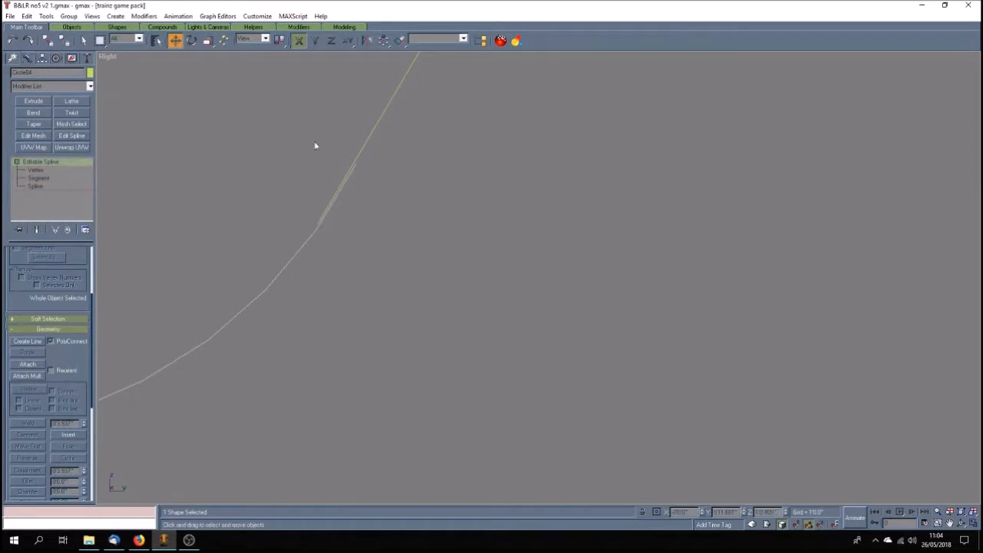
{"action": "left_click", "coordinate": [359, 153]}
{"action": "left_click", "coordinate": [68, 169]}
{"action": "left_click", "coordinate": [318, 224]}
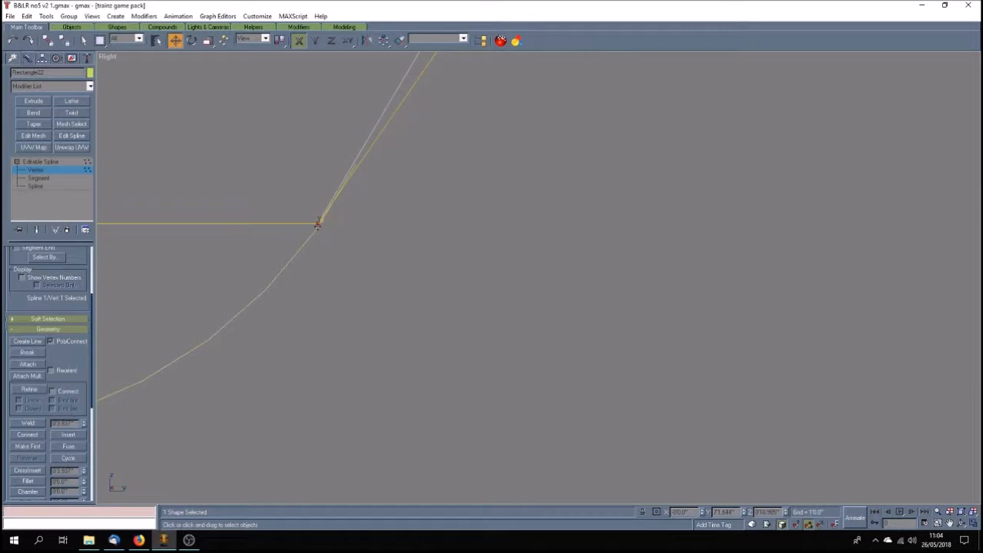
{"action": "left_click", "coordinate": [347, 43]}
{"action": "key", "text": "F6"}
{"action": "left_click_drag", "start_coordinate": [318, 223], "coordinate": [356, 174]}
{"action": "key", "text": "F5"}
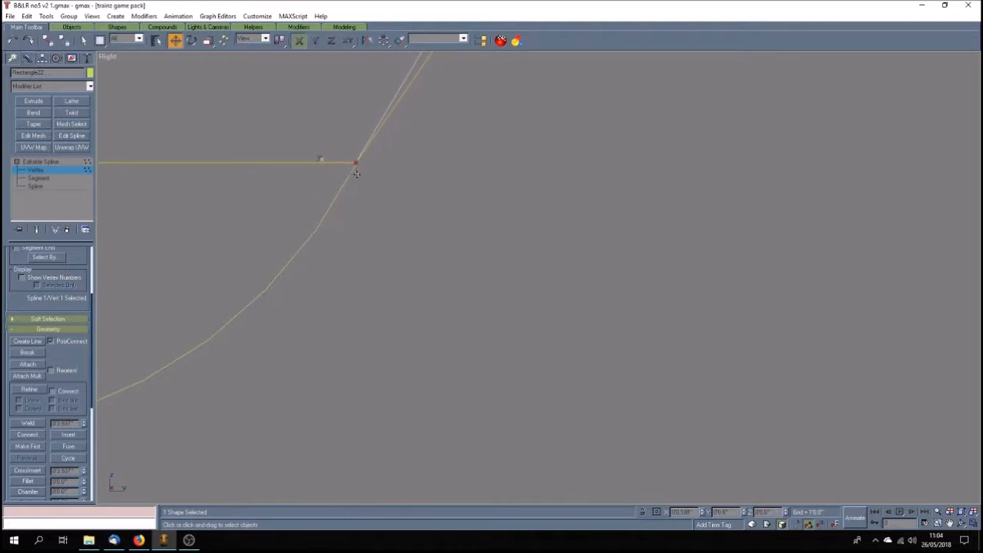
{"action": "scroll", "coordinate": [399, 207], "scroll_direction": "down", "scroll_amount": 3}
{"action": "left_click", "coordinate": [225, 215]}
Attach the lower arc and the slanted line to the frame outline.
{"action": "scroll", "coordinate": [235, 212], "scroll_direction": "up", "scroll_amount": 2}
{"action": "scroll", "coordinate": [251, 228], "scroll_direction": "down", "scroll_amount": 4}
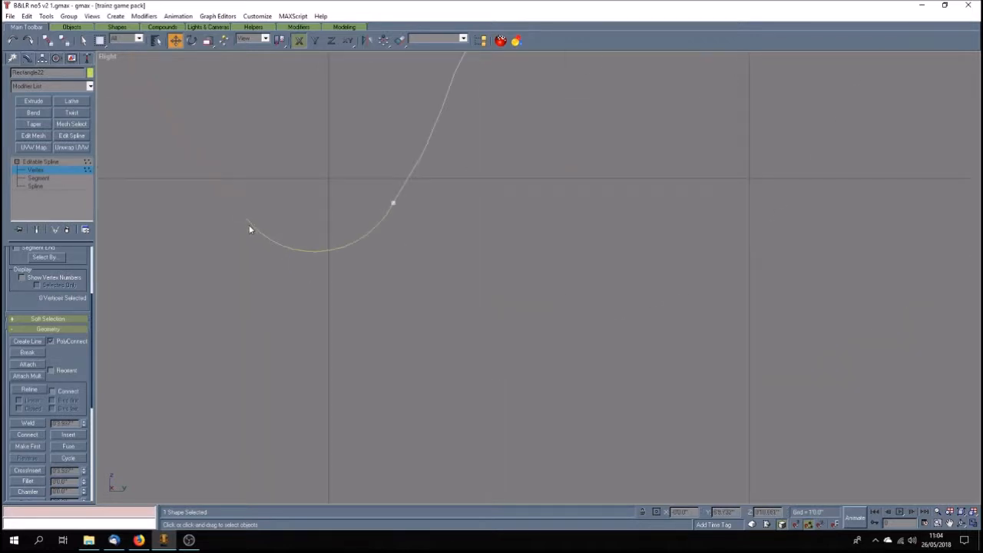
{"action": "left_click", "coordinate": [63, 163]}
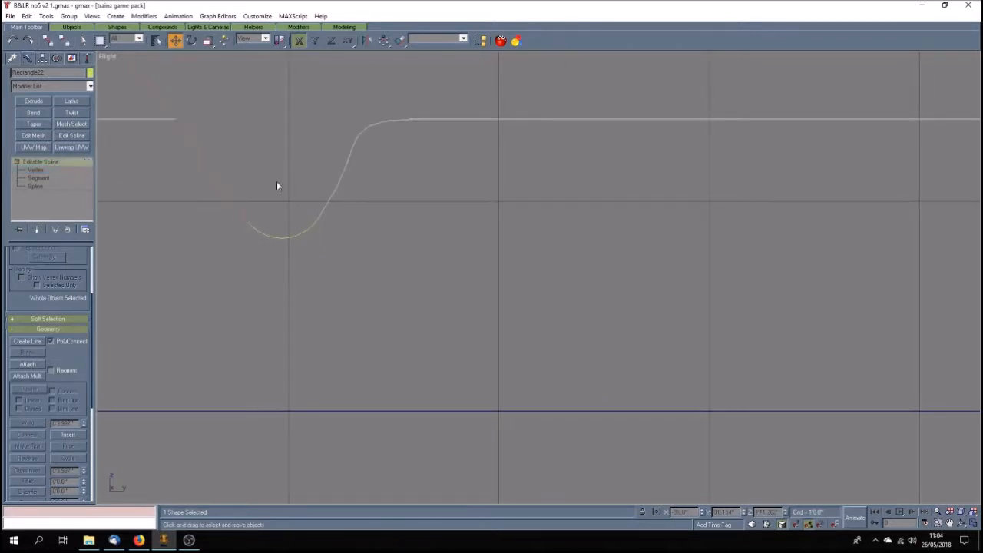
{"action": "left_click", "coordinate": [28, 364]}
{"action": "left_click", "coordinate": [239, 202]}
{"action": "left_click", "coordinate": [32, 366]}
Weld the overlapping vertices at both ends of the arc and at the slanted line's upper end.
{"action": "left_click", "coordinate": [46, 170]}
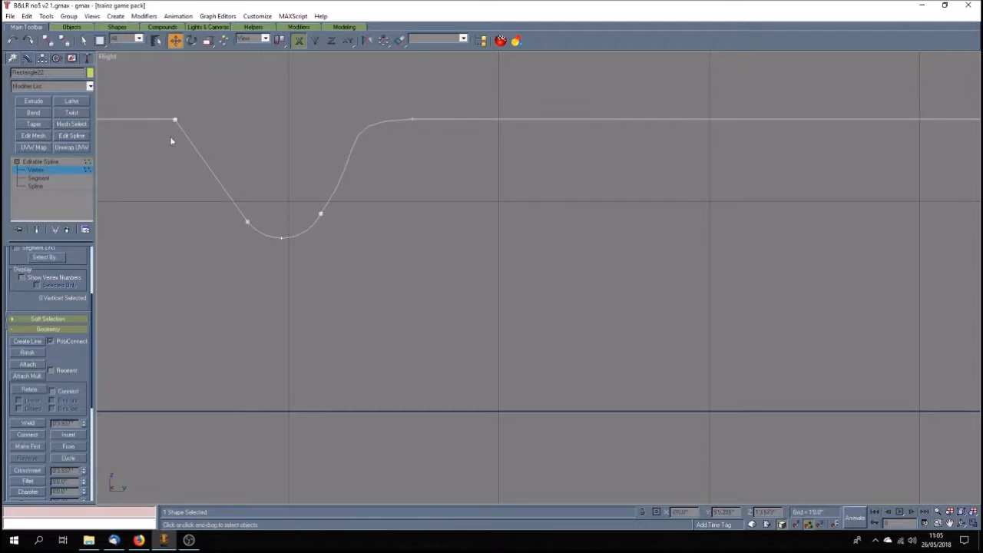
{"action": "left_click_drag", "start_coordinate": [299, 176], "coordinate": [366, 275]}
{"action": "left_click", "coordinate": [28, 423]}
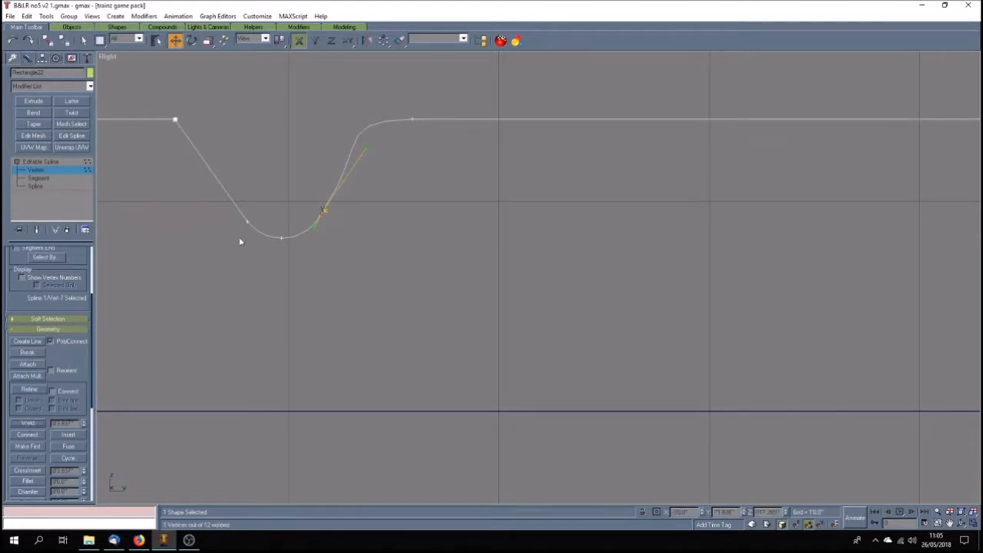
{"action": "left_click_drag", "start_coordinate": [258, 218], "coordinate": [161, 314]}
{"action": "left_click", "coordinate": [38, 423]}
{"action": "left_click_drag", "start_coordinate": [146, 107], "coordinate": [206, 148]}
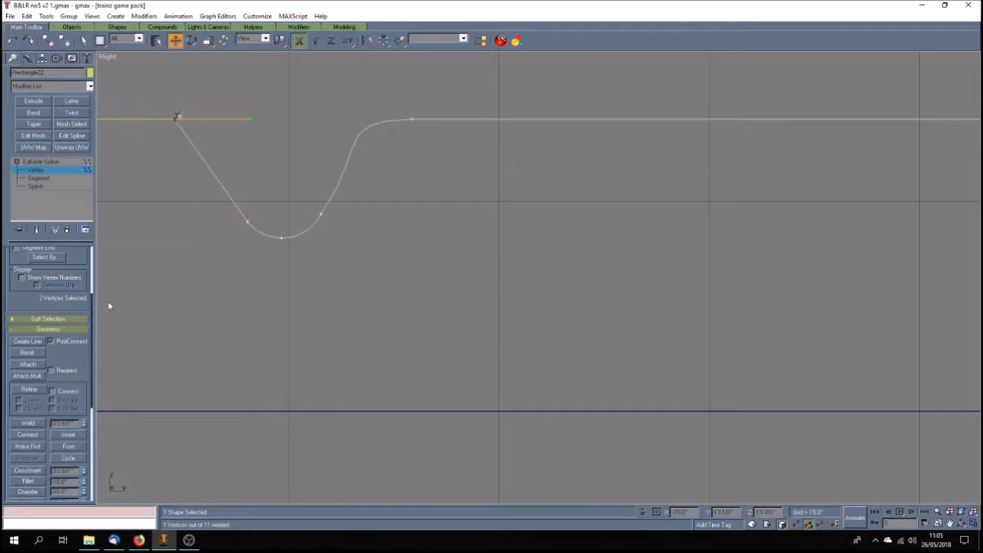
{"action": "left_click", "coordinate": [28, 423]}
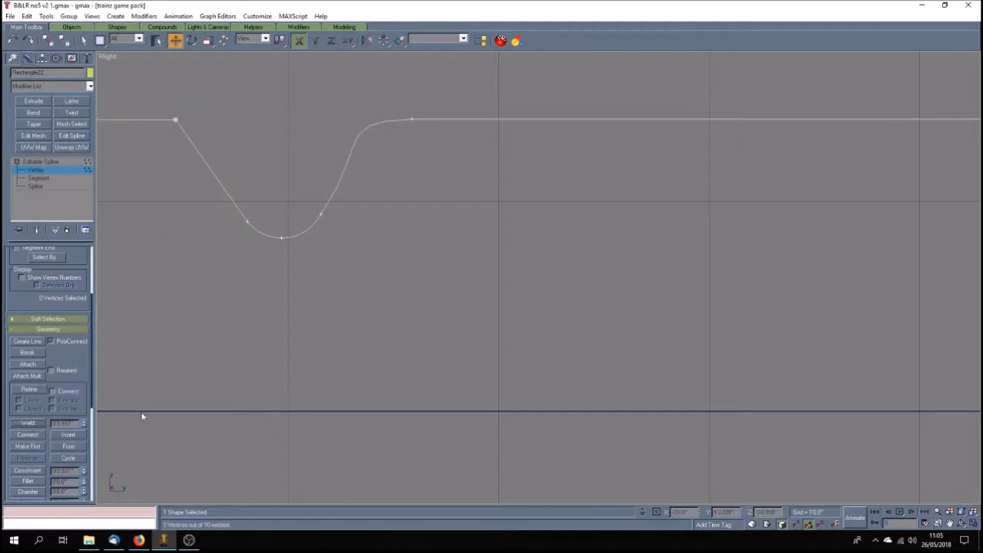
{"action": "left_click", "coordinate": [176, 117]}
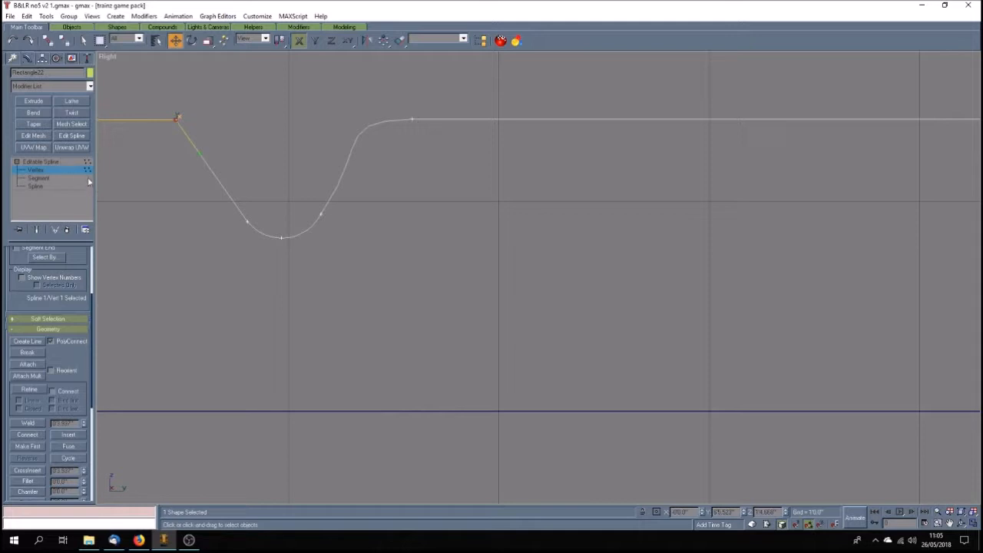
Save the scene, and save a second version by overwriting B&LR no5 v2 2.gmax.
{"action": "left_click", "coordinate": [69, 159]}
{"action": "left_click", "coordinate": [10, 16]}
{"action": "left_click", "coordinate": [20, 65]}
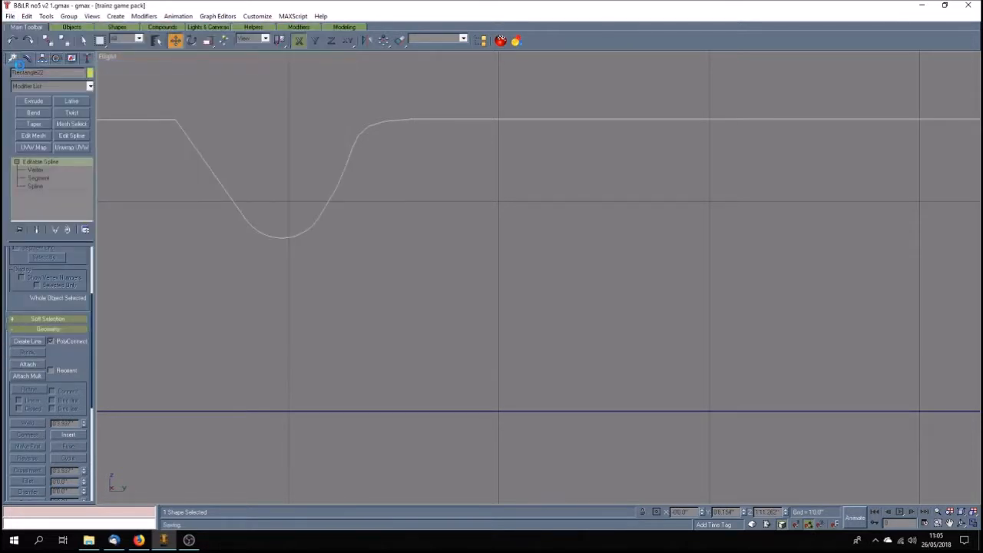
{"action": "left_click", "coordinate": [10, 17]}
{"action": "left_click", "coordinate": [35, 76]}
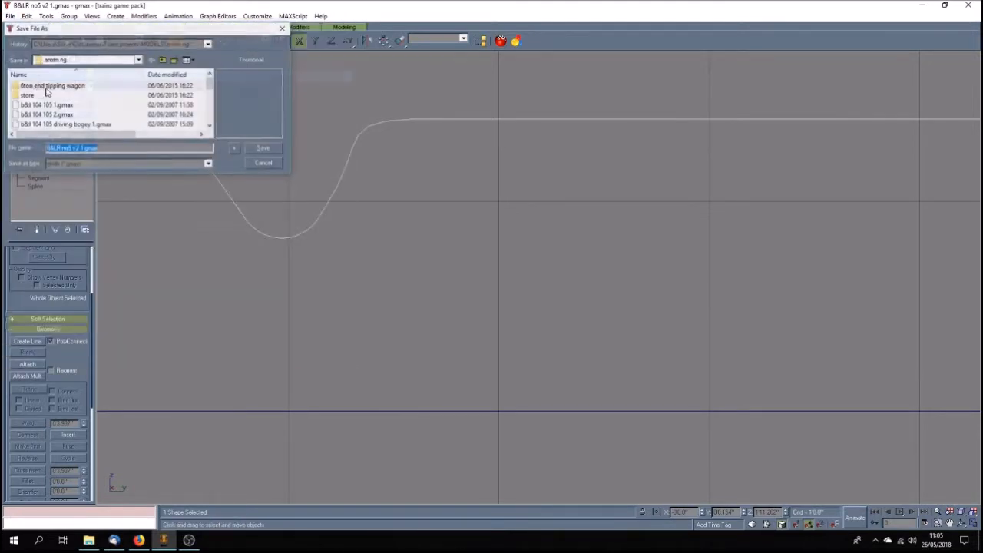
{"action": "left_click_drag", "start_coordinate": [211, 87], "coordinate": [210, 109]}
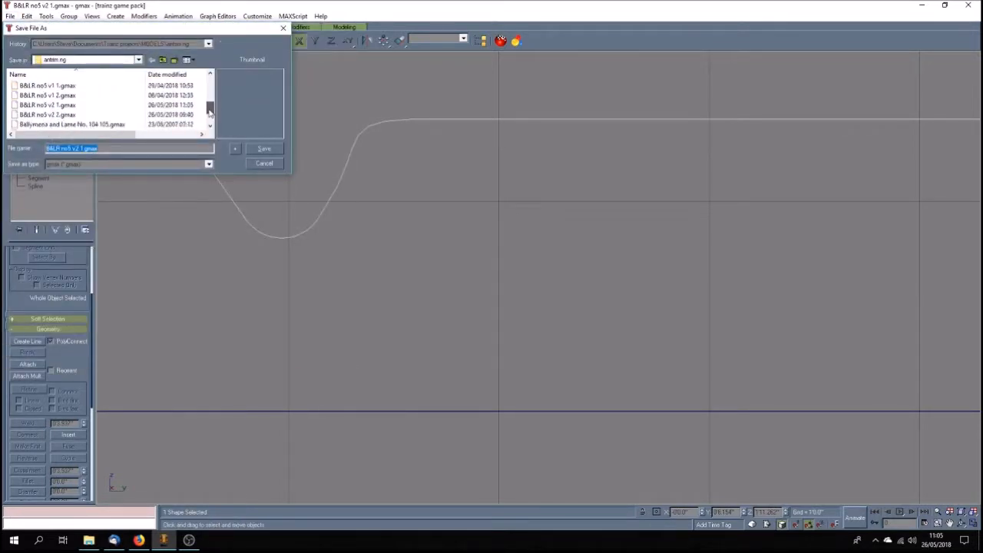
{"action": "left_click", "coordinate": [68, 116]}
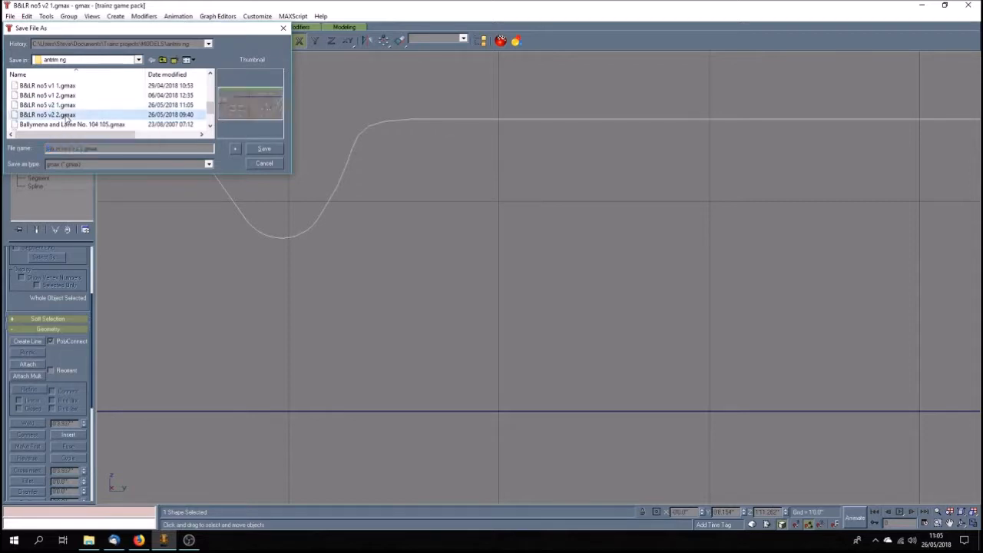
{"action": "left_click", "coordinate": [265, 149]}
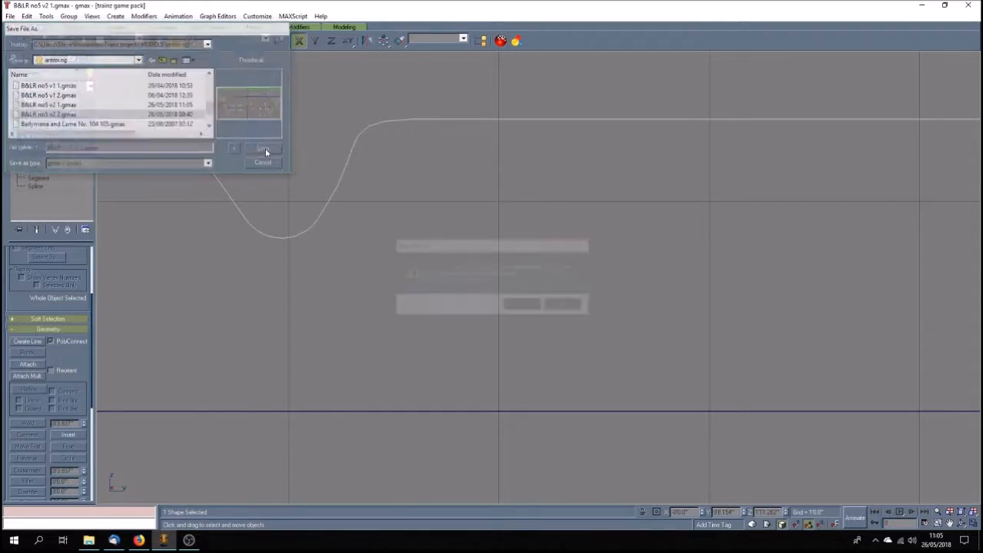
{"action": "left_click", "coordinate": [522, 304]}
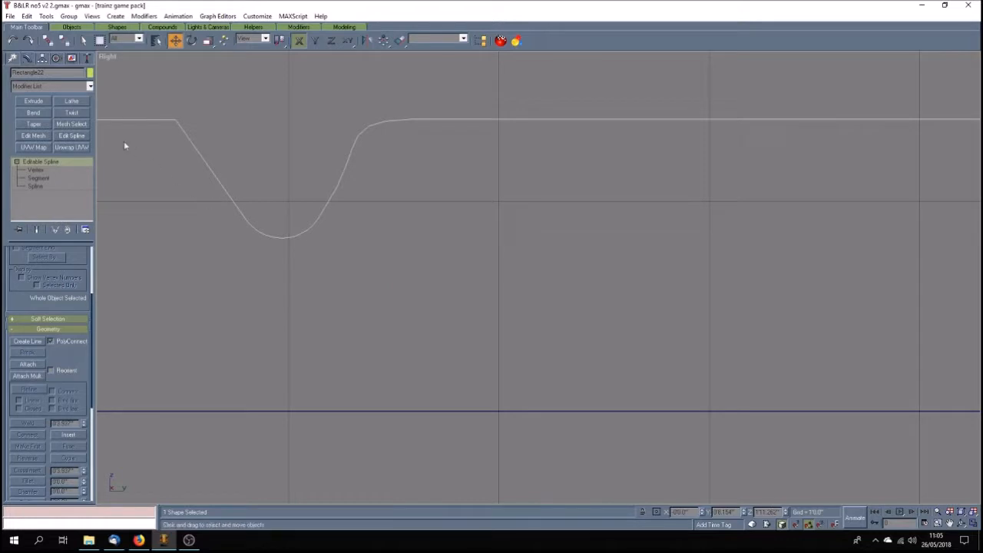
Try to open the vertex options for the corner where the frame's lower edge meets the bracket's slanted side.
{"action": "left_click", "coordinate": [38, 170]}
{"action": "left_click_drag", "start_coordinate": [157, 109], "coordinate": [202, 131]}
{"action": "left_click", "coordinate": [83, 40]}
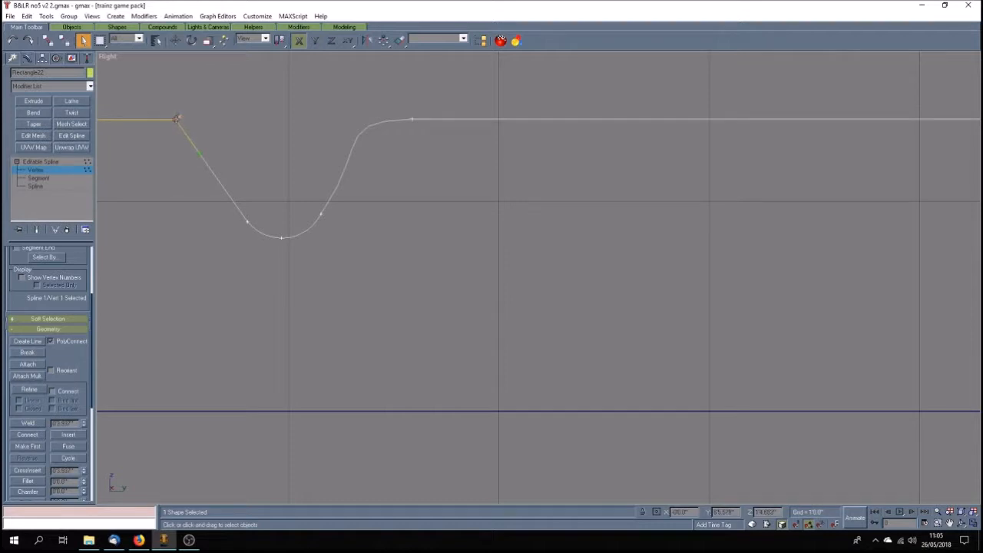
{"action": "right_click", "coordinate": [177, 120]}
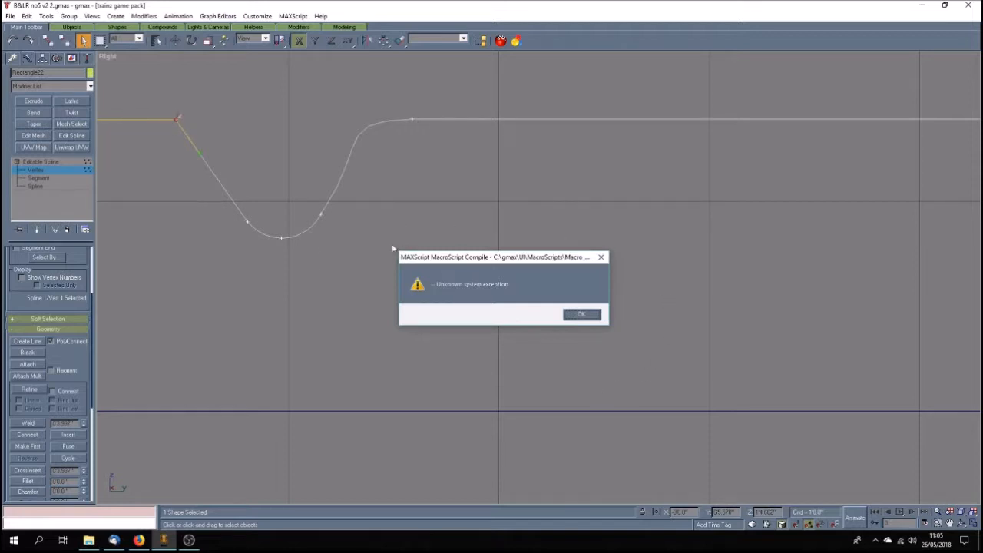
{"action": "left_click", "coordinate": [594, 317]}
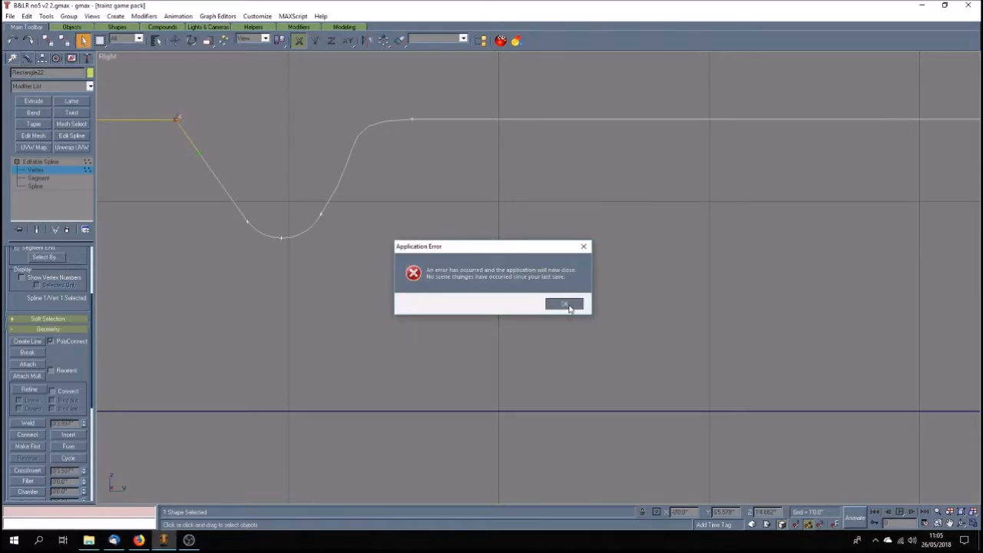
{"action": "left_click", "coordinate": [572, 305]}
Relaunch gmax and reopen the scene B&LR no5 v2 2.gmax.
{"action": "double_click", "coordinate": [369, 66]}
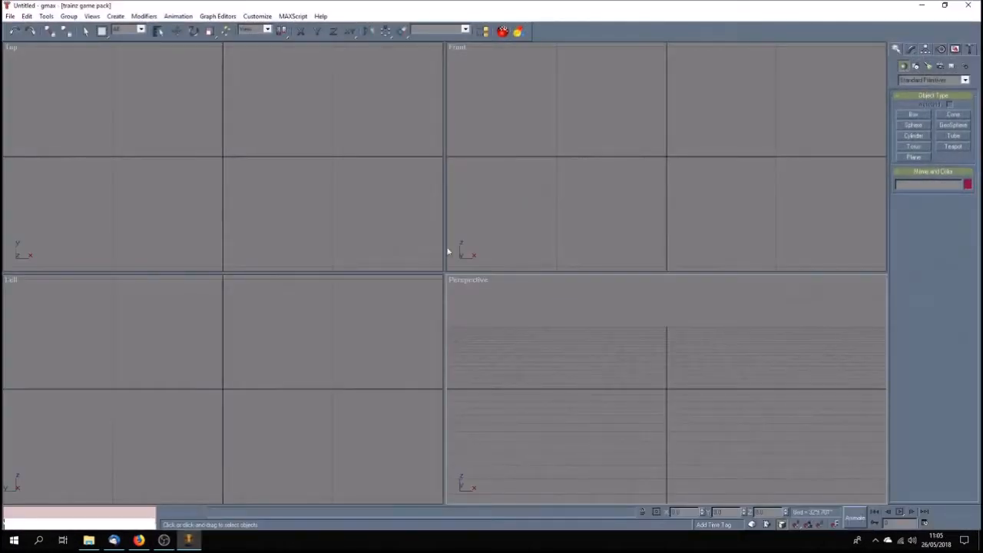
{"action": "left_click", "coordinate": [10, 16]}
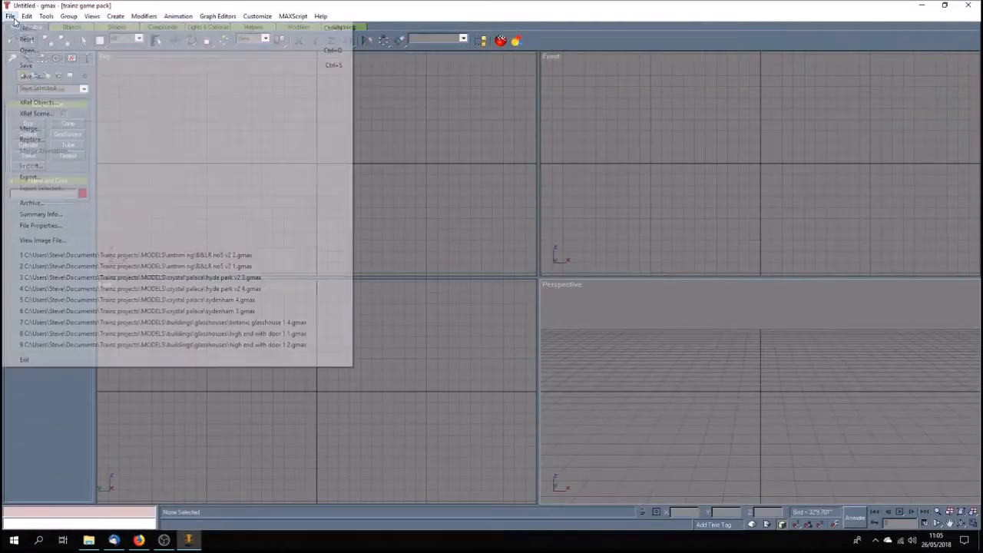
{"action": "left_click", "coordinate": [222, 254]}
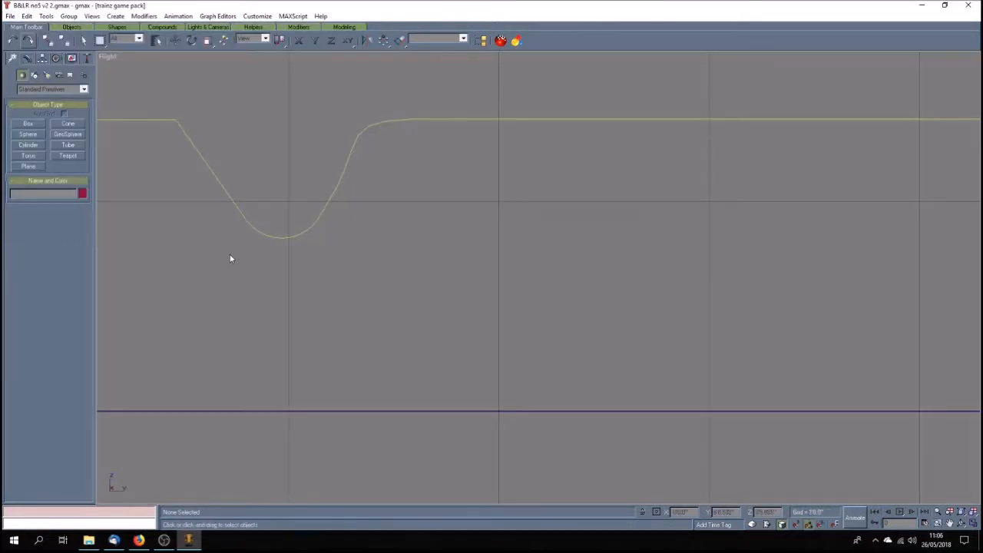
Change the frame outline's vertex at the upper end of the bracket's slanted side to Bezier.
{"action": "left_click", "coordinate": [190, 139]}
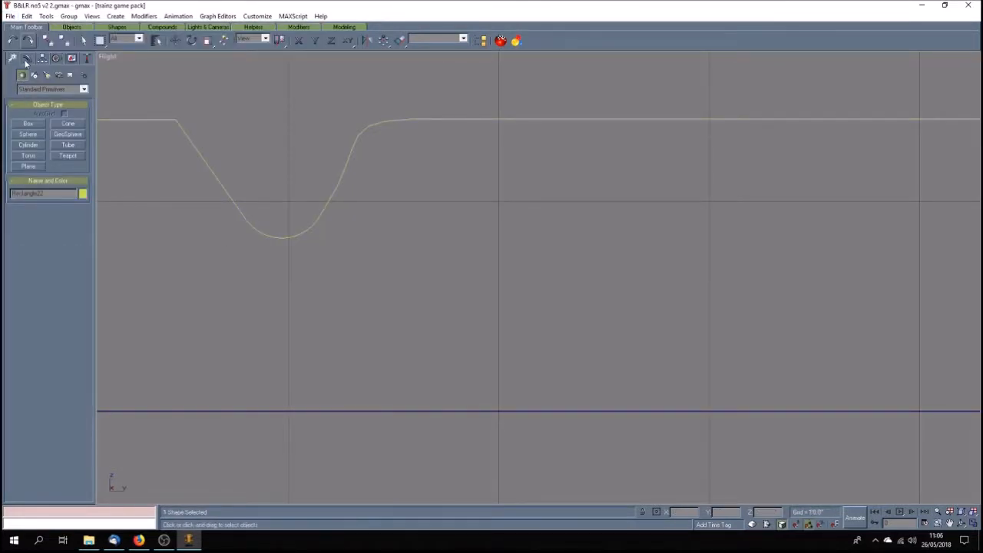
{"action": "left_click", "coordinate": [26, 59]}
{"action": "left_click", "coordinate": [36, 168]}
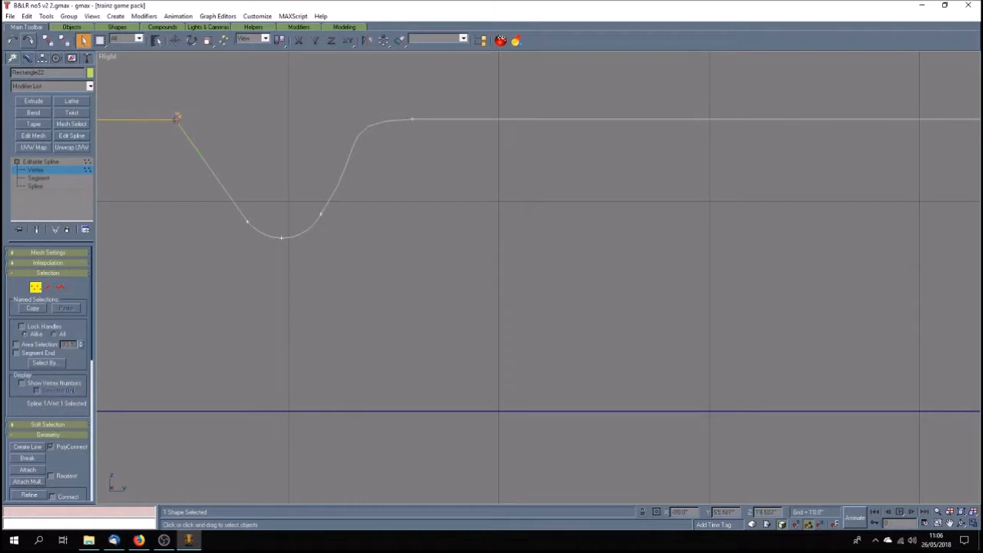
{"action": "left_click_drag", "start_coordinate": [163, 101], "coordinate": [199, 135]}
{"action": "scroll", "coordinate": [168, 116], "scroll_direction": "up", "scroll_amount": 8}
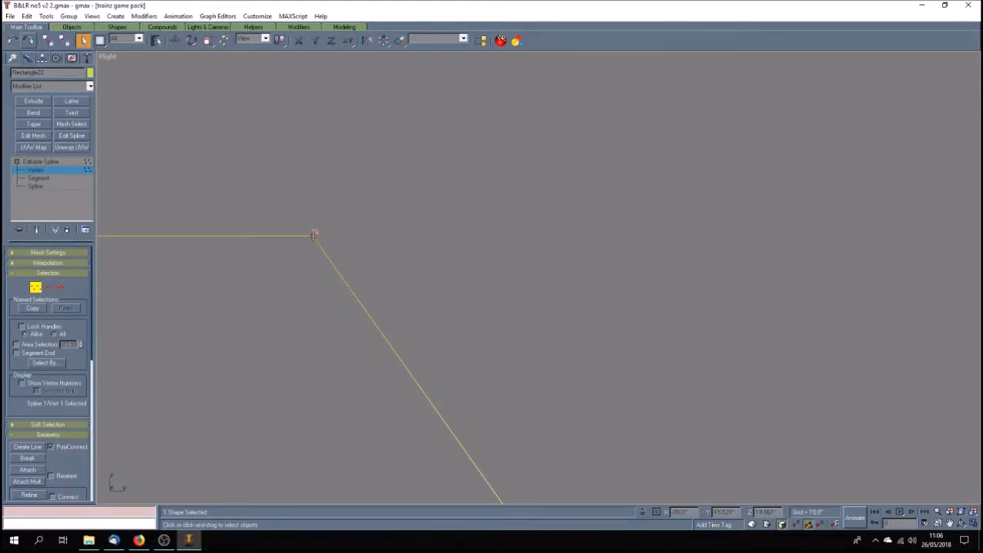
{"action": "right_click", "coordinate": [314, 235]}
{"action": "mouse_move", "coordinate": [351, 313]}
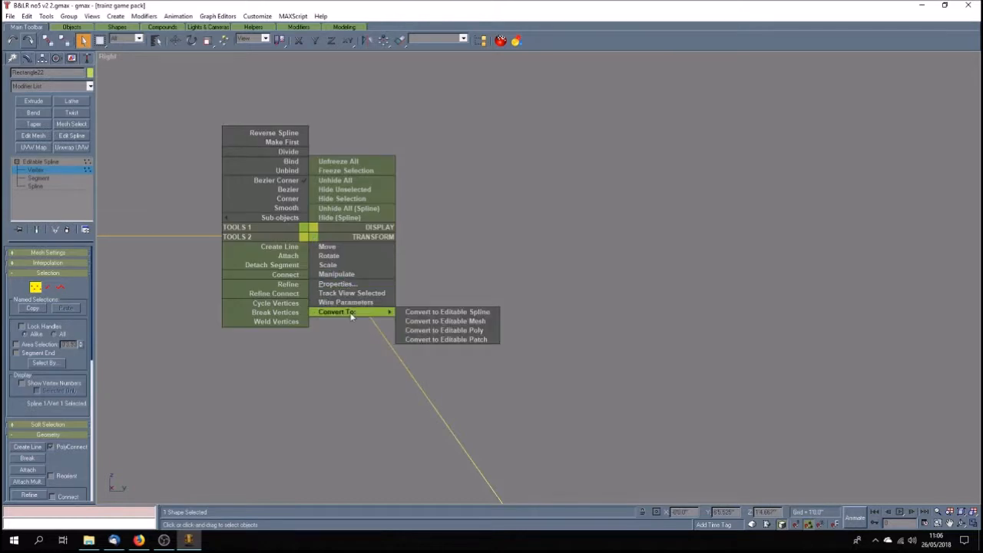
{"action": "left_click", "coordinate": [295, 192]}
Lower the corner vertex's long Bezier handle until it lies along the frame's lower edge, moving it vertically only.
{"action": "scroll", "coordinate": [418, 295], "scroll_direction": "down", "scroll_amount": 5}
{"action": "scroll", "coordinate": [419, 300], "scroll_direction": "down", "scroll_amount": 5}
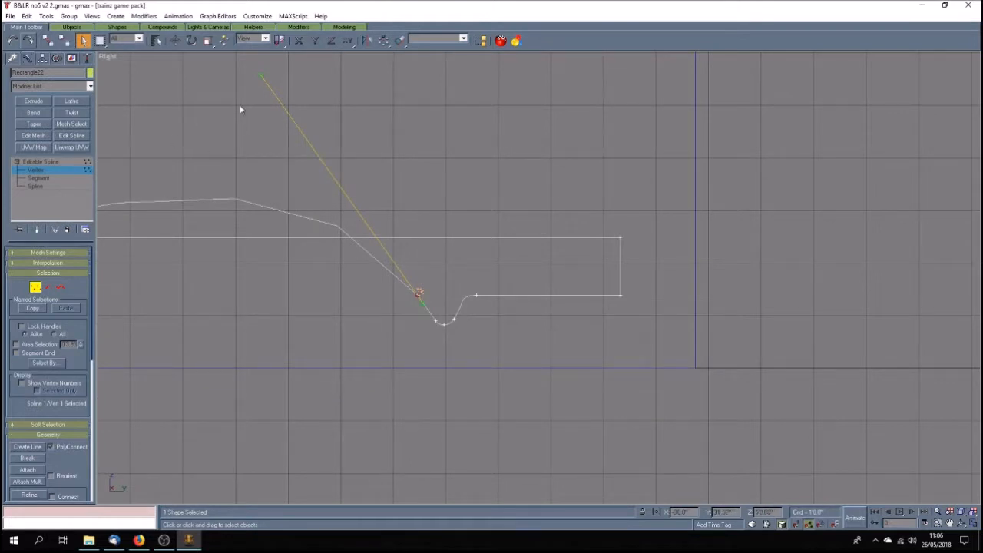
{"action": "left_click", "coordinate": [315, 40]}
{"action": "left_click_drag", "start_coordinate": [262, 75], "coordinate": [259, 74]}
{"action": "key", "text": "w"}
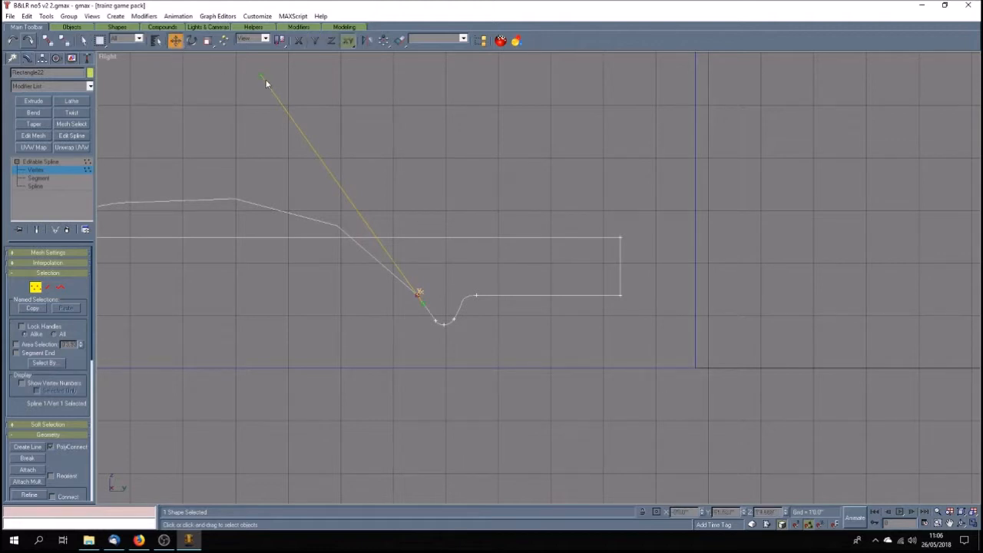
{"action": "left_click", "coordinate": [314, 40]}
{"action": "left_click_drag", "start_coordinate": [261, 73], "coordinate": [262, 294]}
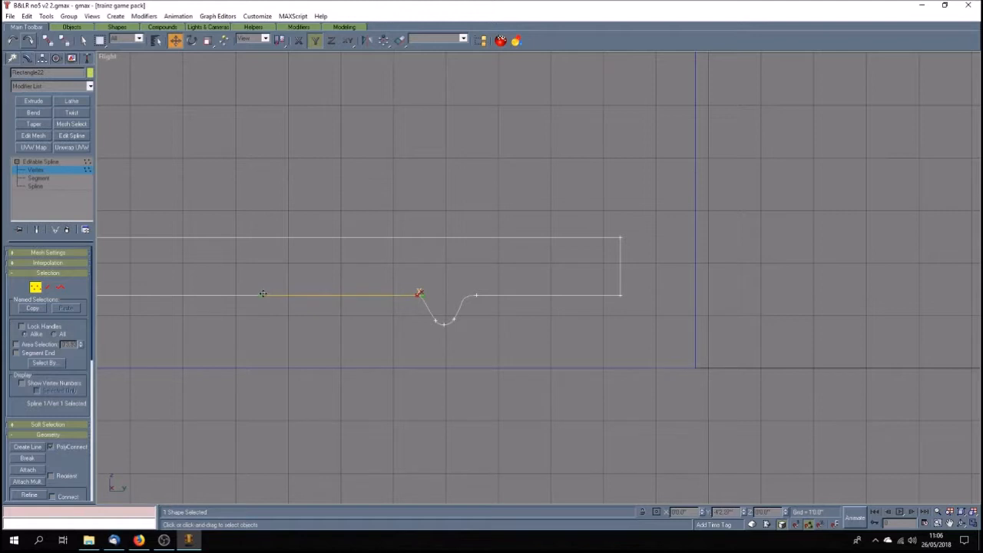
Fine-tune the long Bezier handle so the curve lines up exactly with the frame's straight lower edge.
{"action": "scroll", "coordinate": [423, 303], "scroll_direction": "up", "scroll_amount": 6}
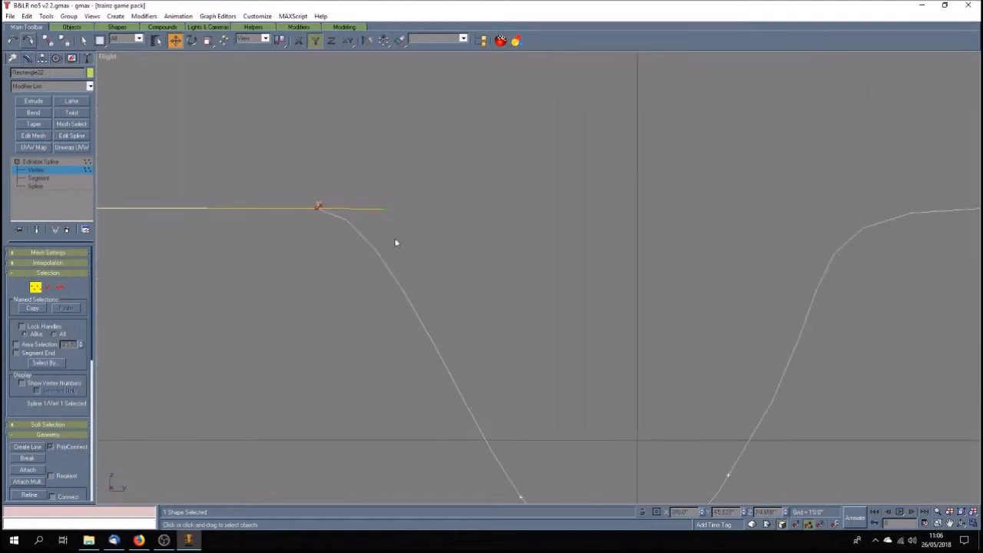
{"action": "scroll", "coordinate": [361, 235], "scroll_direction": "down", "scroll_amount": 3}
{"action": "scroll", "coordinate": [258, 256], "scroll_direction": "down", "scroll_amount": 3}
{"action": "scroll", "coordinate": [123, 259], "scroll_direction": "up", "scroll_amount": 2}
{"action": "scroll", "coordinate": [184, 220], "scroll_direction": "up", "scroll_amount": 5}
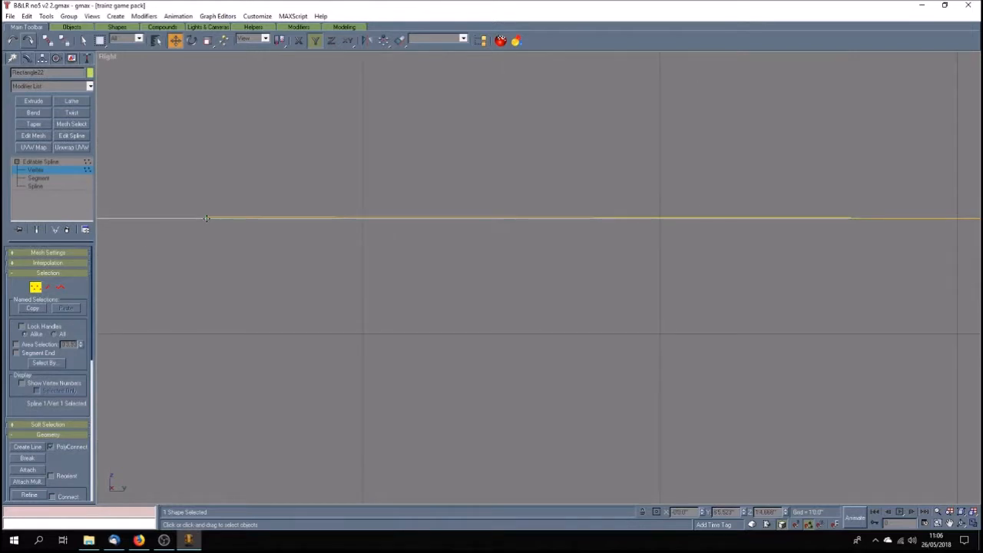
{"action": "left_click_drag", "start_coordinate": [206, 217], "coordinate": [208, 220]}
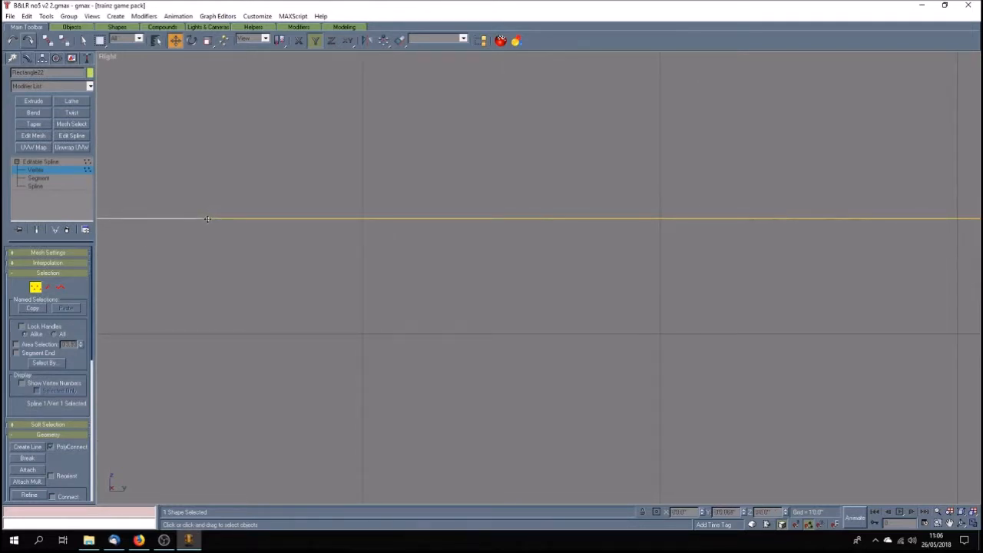
{"action": "scroll", "coordinate": [259, 269], "scroll_direction": "down", "scroll_amount": 5}
{"action": "scroll", "coordinate": [420, 290], "scroll_direction": "up", "scroll_amount": 6}
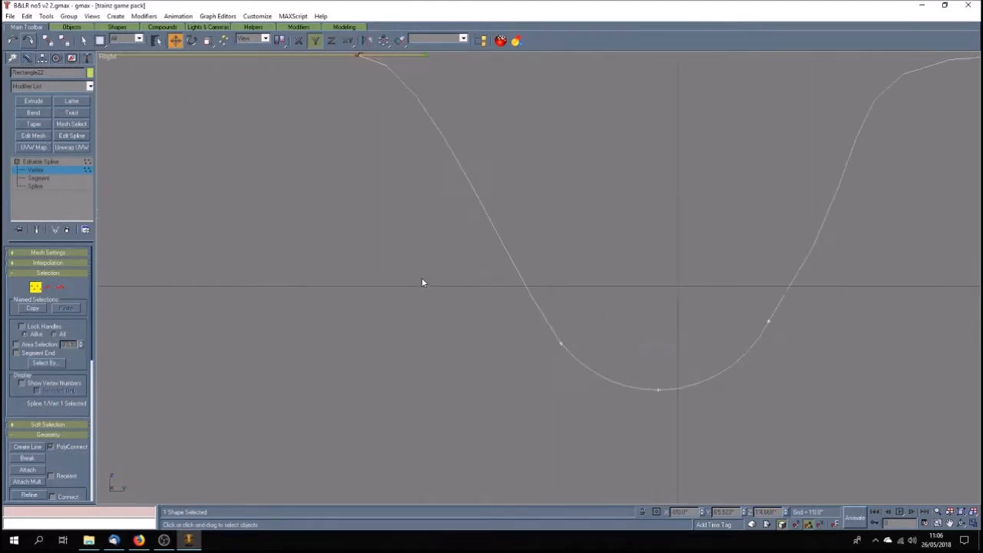
{"action": "scroll", "coordinate": [407, 230], "scroll_direction": "down", "scroll_amount": 2}
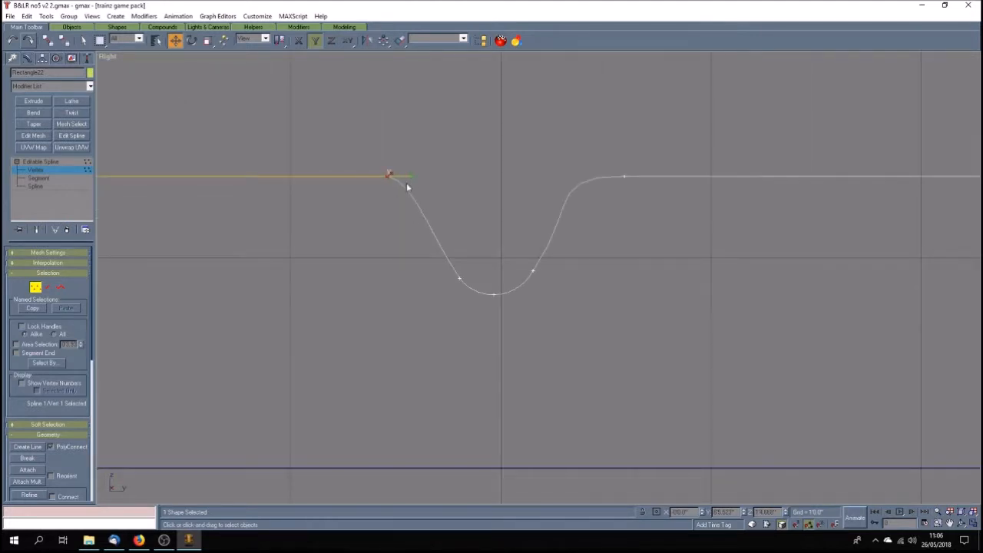
Try to lengthen the corner vertex's short Bezier handle toward the bracket, and undo the move.
{"action": "left_click", "coordinate": [348, 40]}
{"action": "left_click_drag", "start_coordinate": [408, 175], "coordinate": [419, 178]}
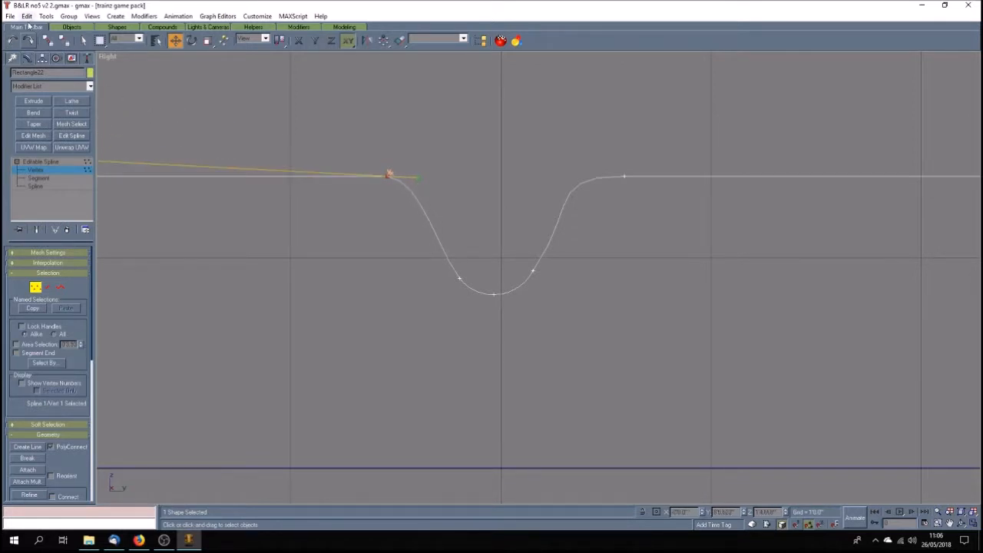
{"action": "left_click", "coordinate": [13, 42]}
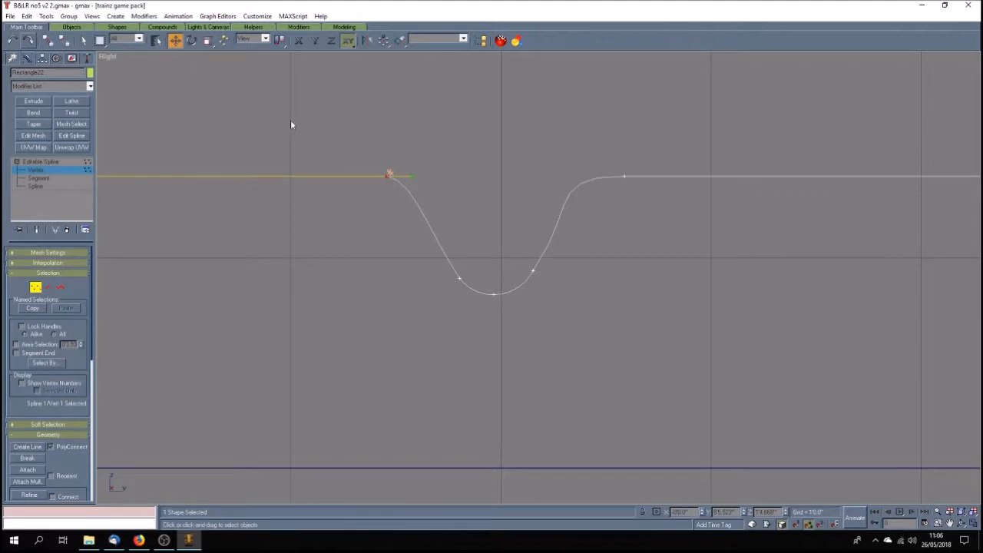
{"action": "left_click", "coordinate": [388, 195]}
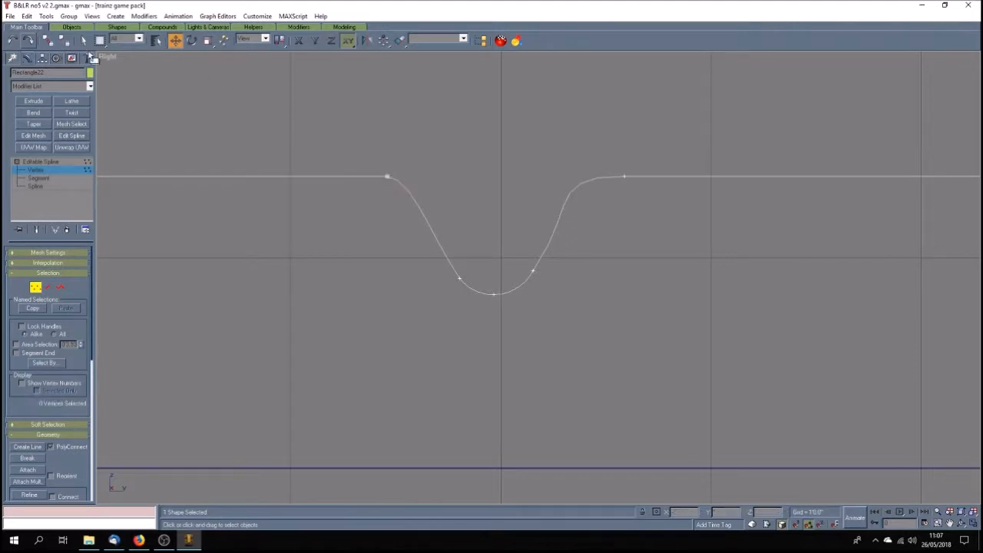
Change the vertex between the frame's lower edge and the bracket's slanted side to Bezier Corner.
{"action": "left_click", "coordinate": [82, 42]}
{"action": "left_click_drag", "start_coordinate": [363, 149], "coordinate": [405, 188]}
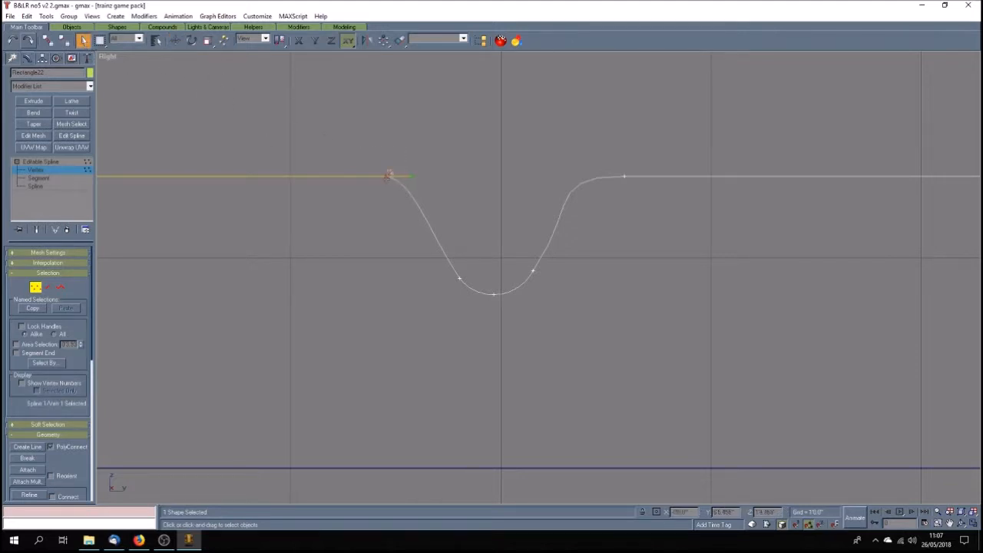
{"action": "scroll", "coordinate": [388, 177], "scroll_direction": "up", "scroll_amount": 6}
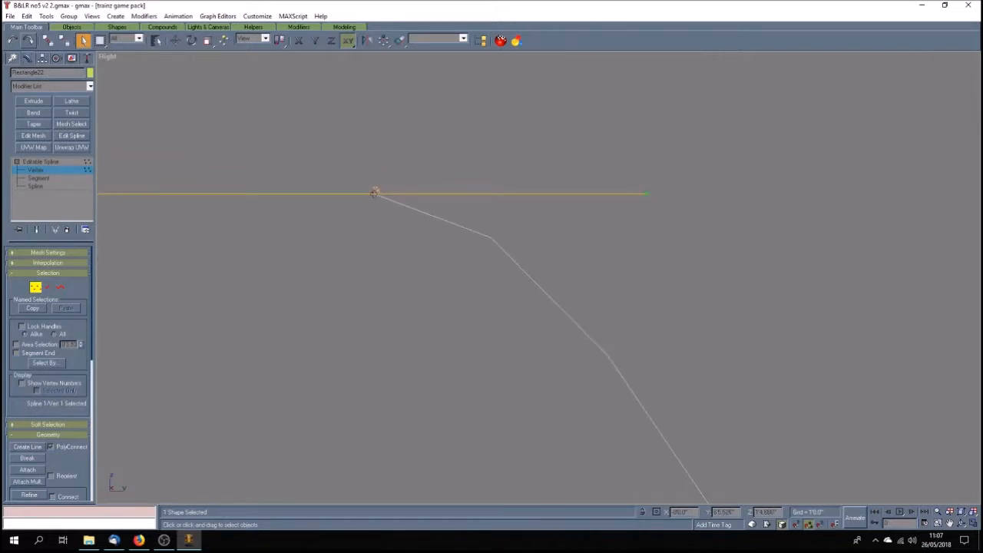
{"action": "right_click", "coordinate": [374, 193]}
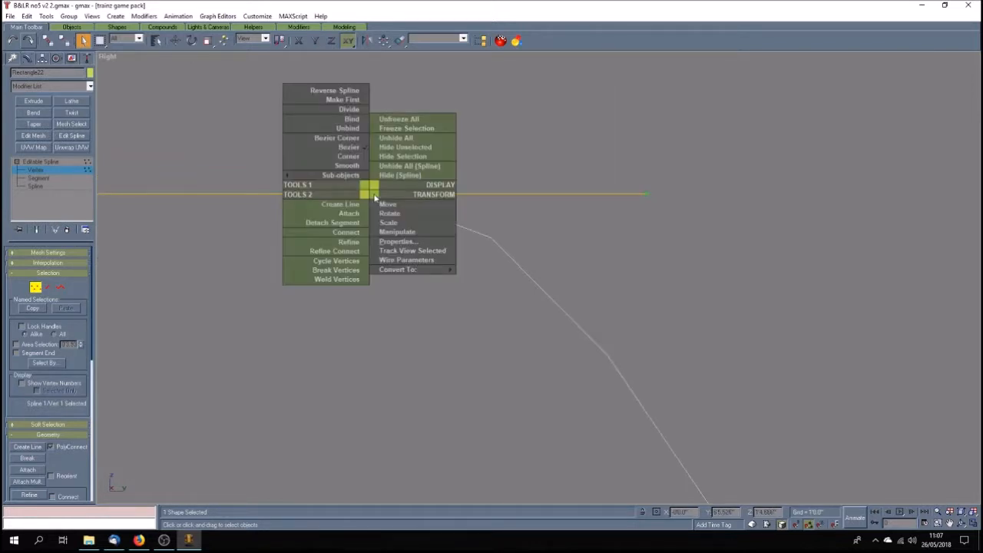
{"action": "left_click", "coordinate": [354, 138]}
{"action": "left_click", "coordinate": [354, 204]}
{"action": "scroll", "coordinate": [358, 194], "scroll_direction": "down", "scroll_amount": 5}
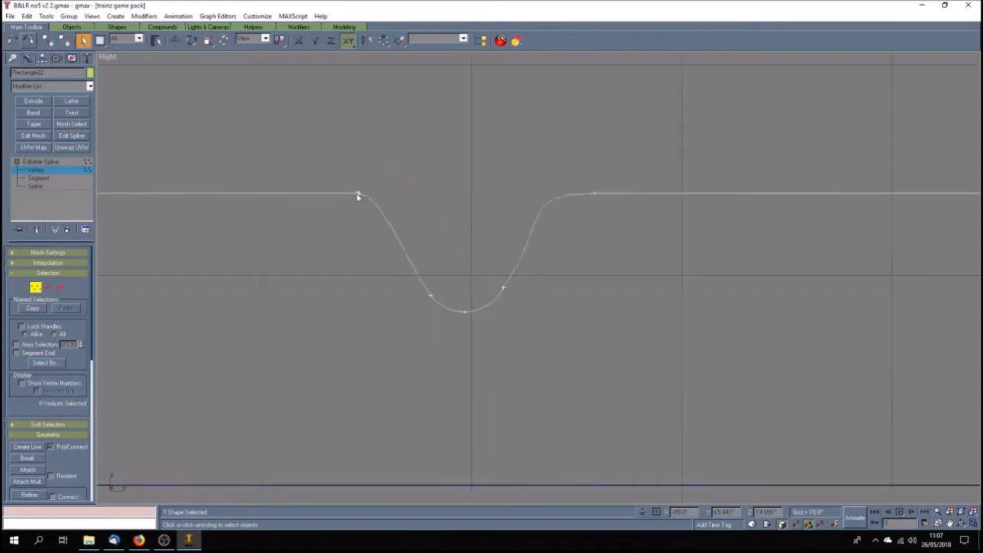
Adjust the corner vertex's bracket-side handle independently, leaving it short and level to round the transition into the bracket.
{"action": "left_click", "coordinate": [358, 193]}
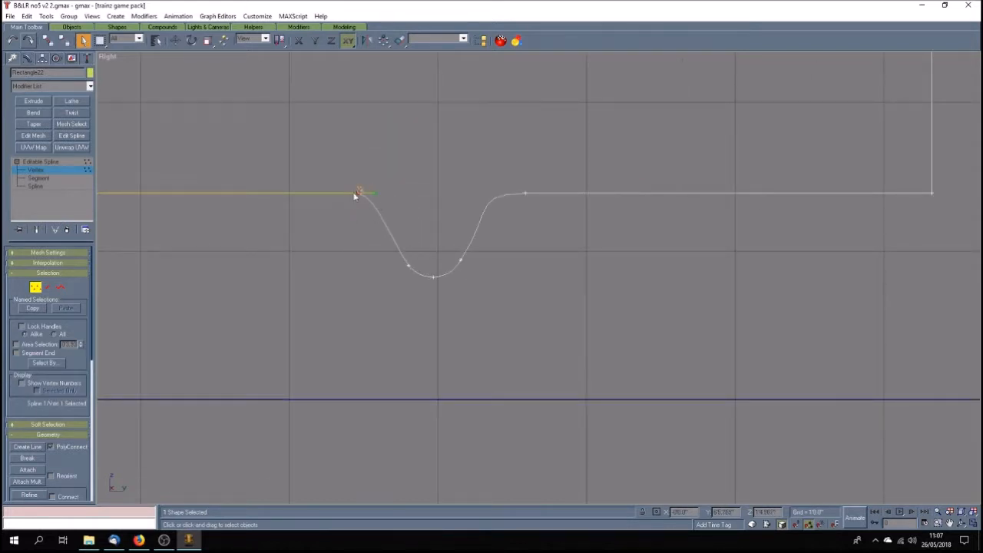
{"action": "left_click", "coordinate": [176, 39]}
{"action": "left_click_drag", "start_coordinate": [373, 192], "coordinate": [397, 221]}
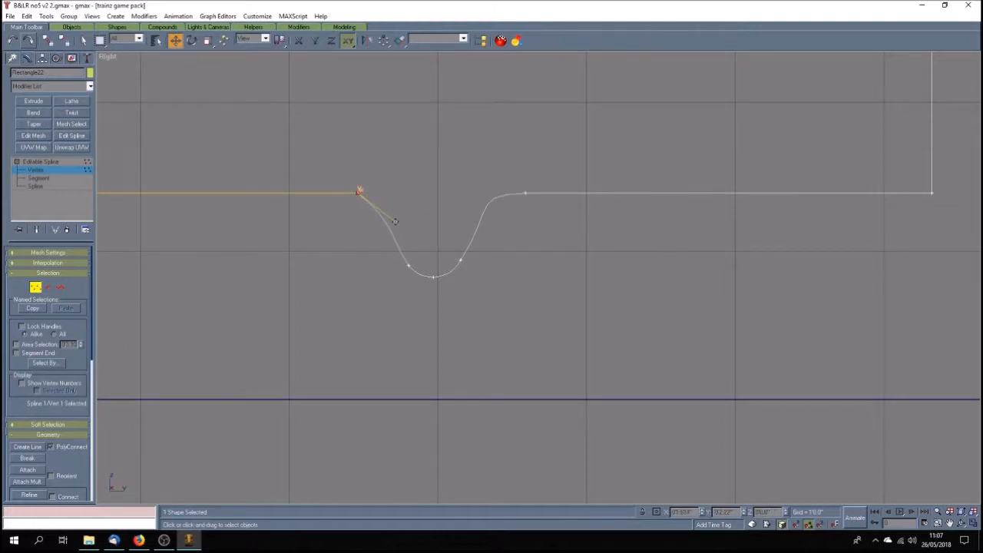
{"action": "left_click", "coordinate": [418, 242]}
{"action": "scroll", "coordinate": [431, 230], "scroll_direction": "down", "scroll_amount": 5}
{"action": "scroll", "coordinate": [431, 231], "scroll_direction": "up", "scroll_amount": 3}
{"action": "scroll", "coordinate": [397, 233], "scroll_direction": "up", "scroll_amount": 4}
{"action": "left_click", "coordinate": [405, 215]}
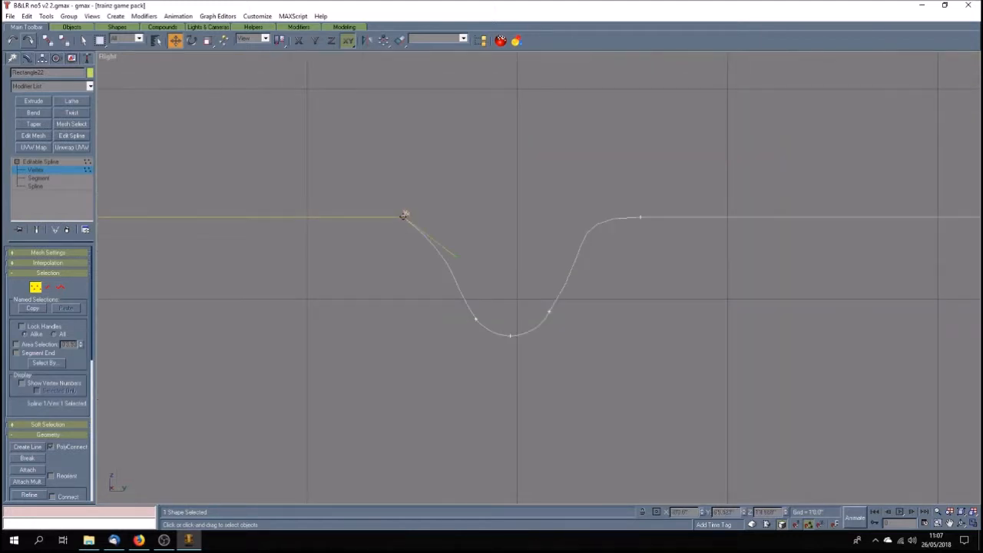
{"action": "left_click_drag", "start_coordinate": [456, 258], "coordinate": [439, 218]}
{"action": "left_click", "coordinate": [384, 269]}
Switch the Right viewport to shaded display to show the reference drawing behind the frame outline.
{"action": "scroll", "coordinate": [401, 253], "scroll_direction": "down", "scroll_amount": 3}
{"action": "right_click", "coordinate": [107, 57]}
{"action": "left_click", "coordinate": [119, 65]}
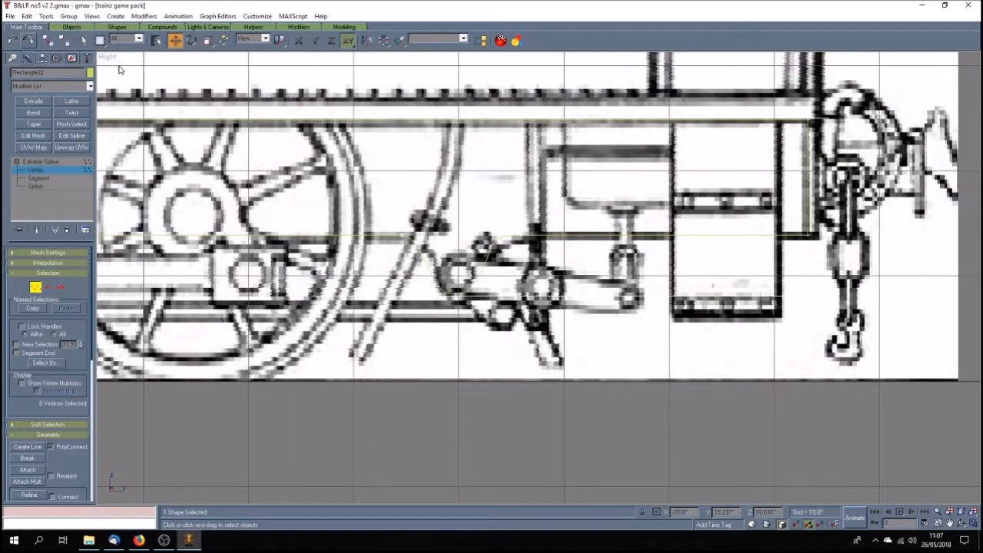
Lengthen the bracket-side Bezier handle of the vertex at the bracket's front corner and angle it slightly downward to follow the drawing.
{"action": "scroll", "coordinate": [411, 255], "scroll_direction": "up", "scroll_amount": 5}
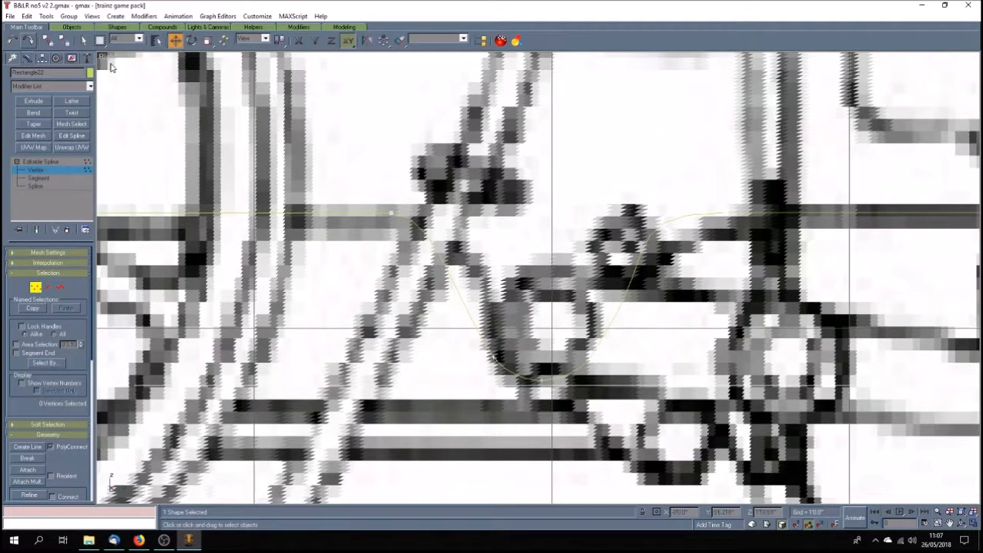
{"action": "left_click", "coordinate": [391, 214]}
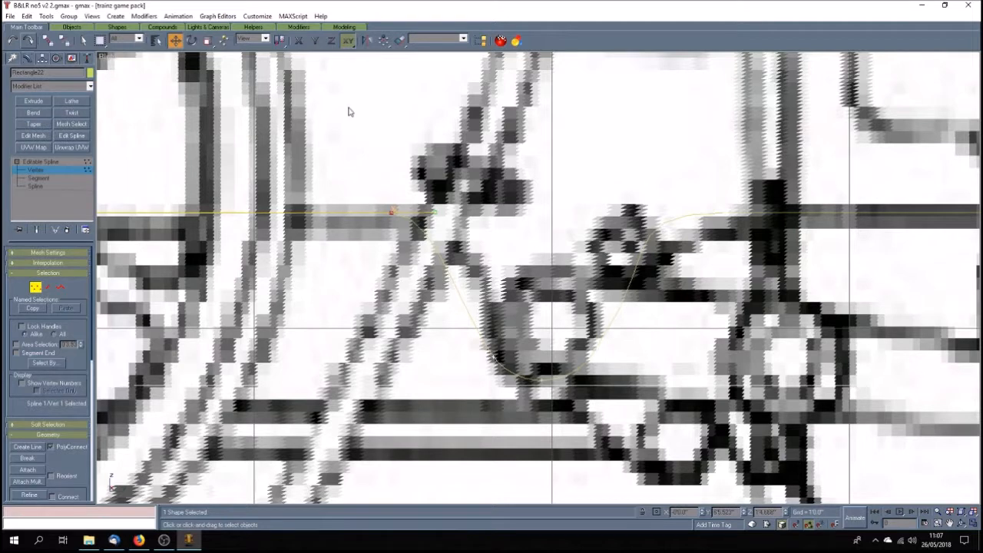
{"action": "left_click", "coordinate": [299, 39]}
{"action": "left_click_drag", "start_coordinate": [436, 213], "coordinate": [468, 218]}
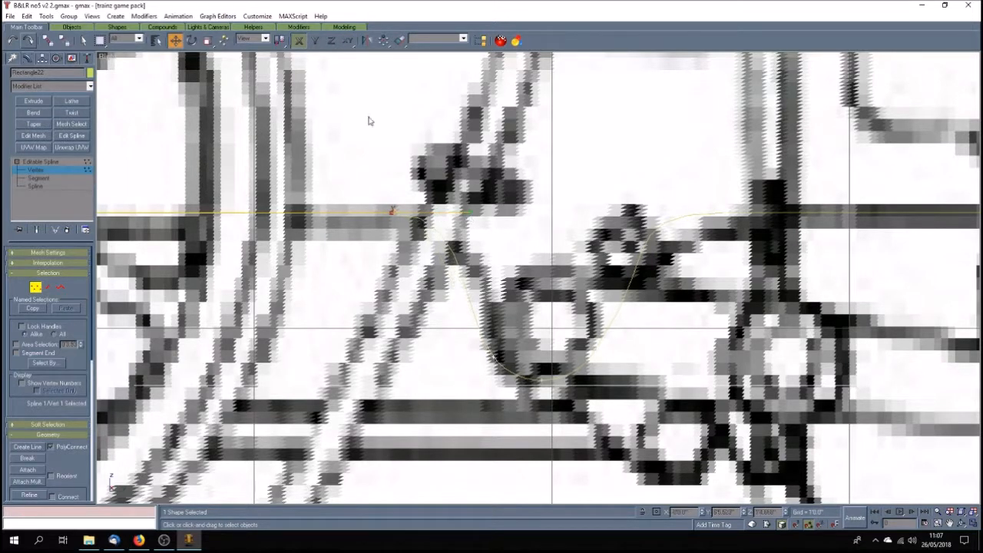
{"action": "left_click", "coordinate": [348, 40]}
{"action": "left_click_drag", "start_coordinate": [471, 213], "coordinate": [498, 225]}
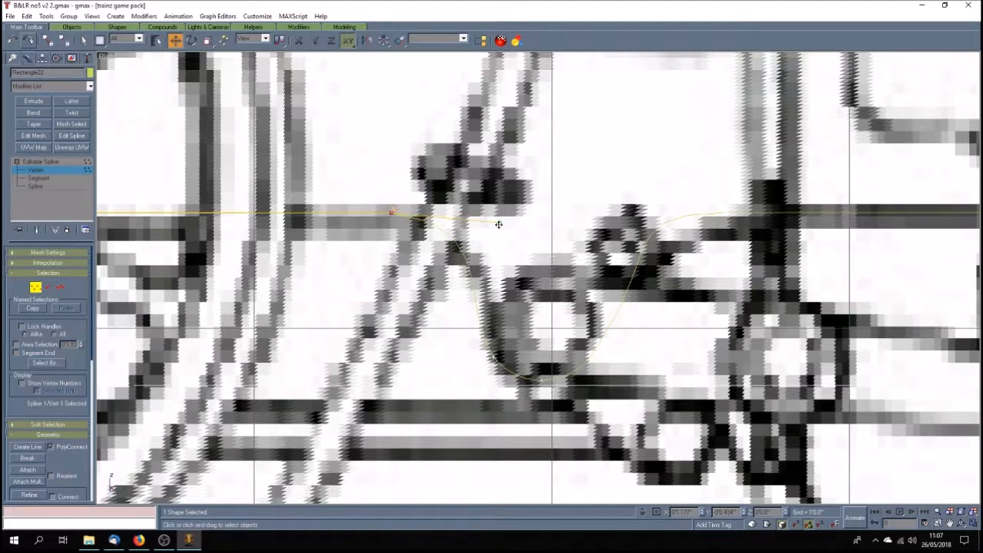
Display the Right viewport in wireframe and use Refine to insert two vertices in the front part of the frame's lower edge.
{"action": "scroll", "coordinate": [498, 224], "scroll_direction": "down", "scroll_amount": 3}
{"action": "scroll", "coordinate": [338, 223], "scroll_direction": "down", "scroll_amount": 2}
{"action": "scroll", "coordinate": [355, 233], "scroll_direction": "down", "scroll_amount": 4}
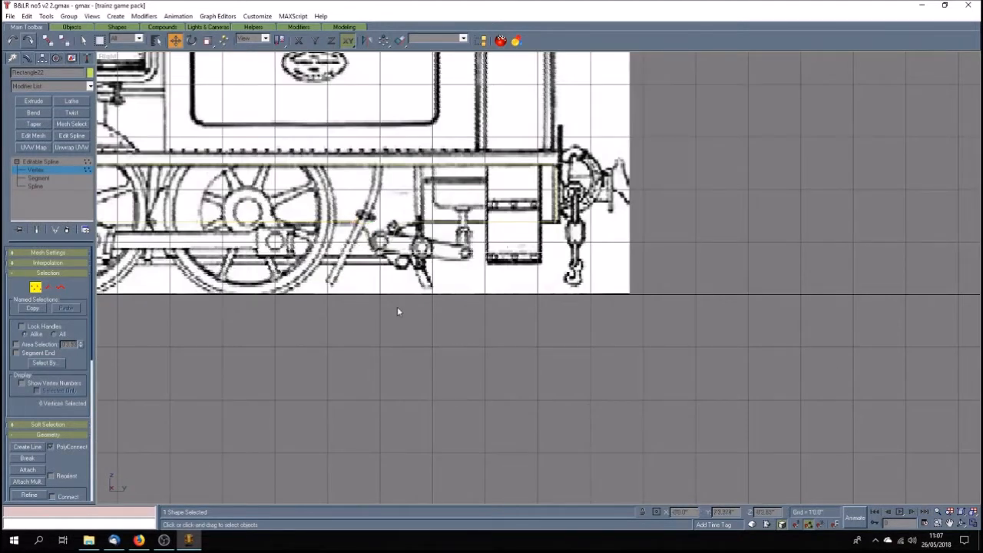
{"action": "scroll", "coordinate": [397, 309], "scroll_direction": "down", "scroll_amount": 2}
{"action": "scroll", "coordinate": [347, 333], "scroll_direction": "down", "scroll_amount": 3}
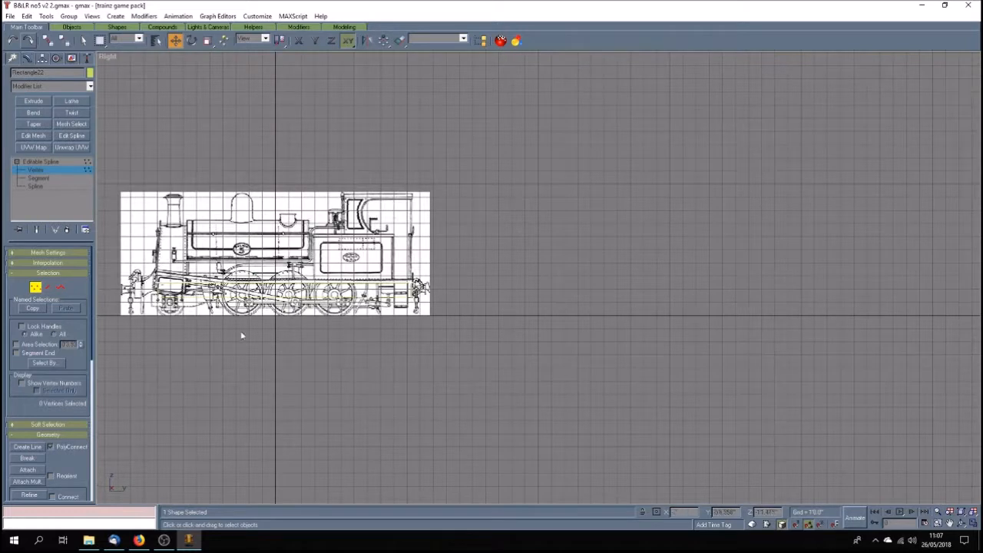
{"action": "scroll", "coordinate": [166, 302], "scroll_direction": "up", "scroll_amount": 5}
{"action": "scroll", "coordinate": [171, 314], "scroll_direction": "up", "scroll_amount": 2}
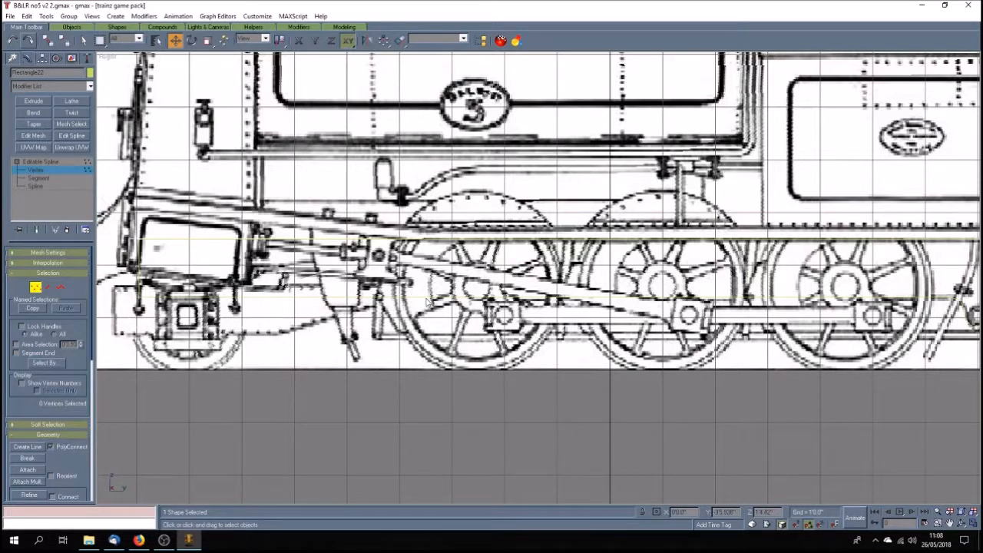
{"action": "right_click", "coordinate": [108, 59]}
{"action": "left_click", "coordinate": [126, 76]}
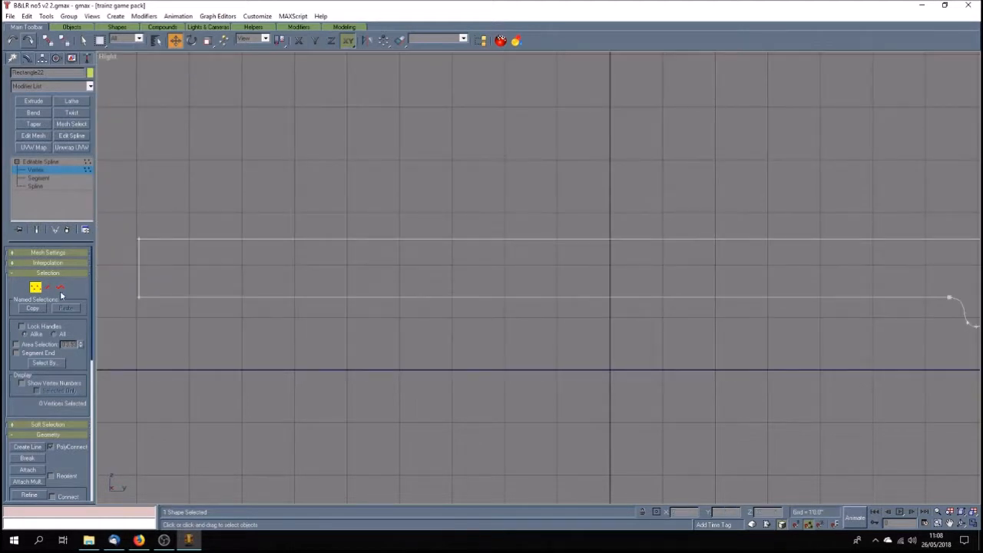
{"action": "left_click", "coordinate": [29, 495]}
{"action": "left_click", "coordinate": [391, 298]}
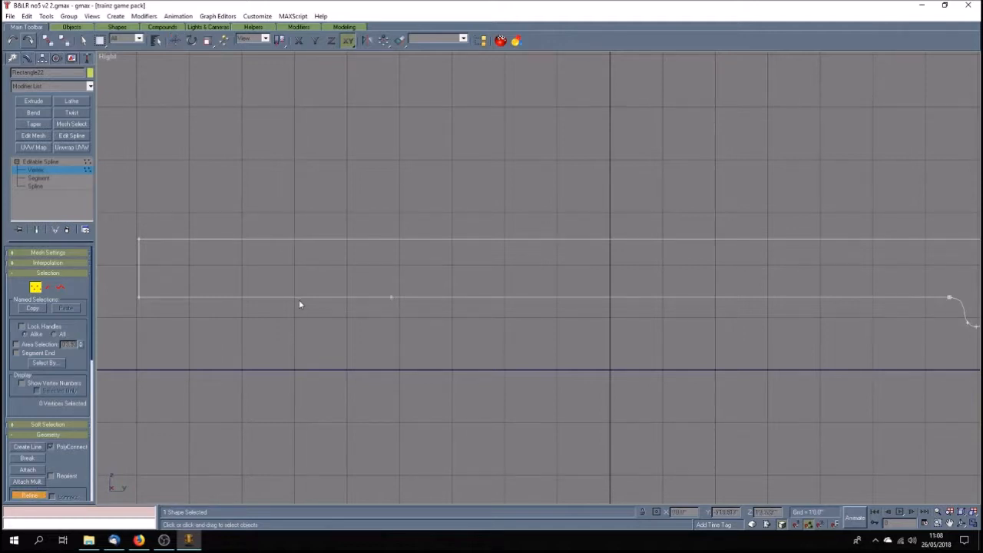
{"action": "left_click", "coordinate": [30, 495]}
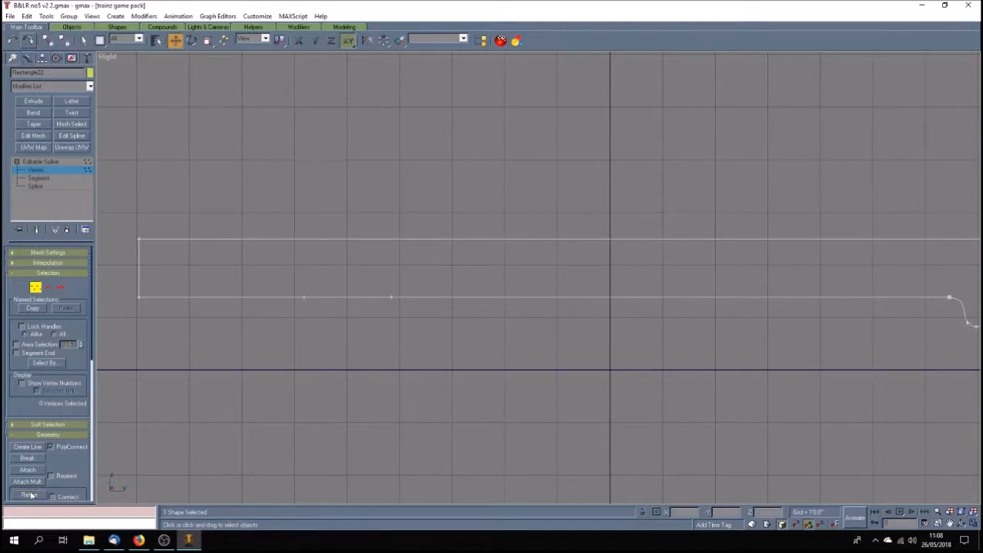
Show the reference drawing shaded and raise the two foremost vertices of the frame's lower edge vertically to the cylinder's underside.
{"action": "right_click", "coordinate": [110, 58]}
{"action": "left_click", "coordinate": [153, 62]}
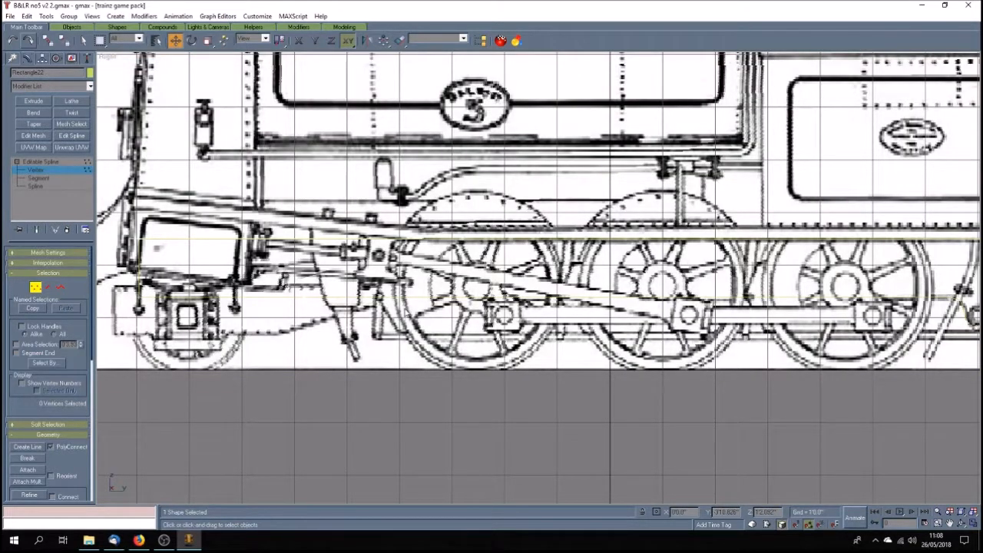
{"action": "left_click_drag", "start_coordinate": [369, 271], "coordinate": [482, 354]}
{"action": "left_click_drag", "start_coordinate": [126, 286], "coordinate": [428, 330]}
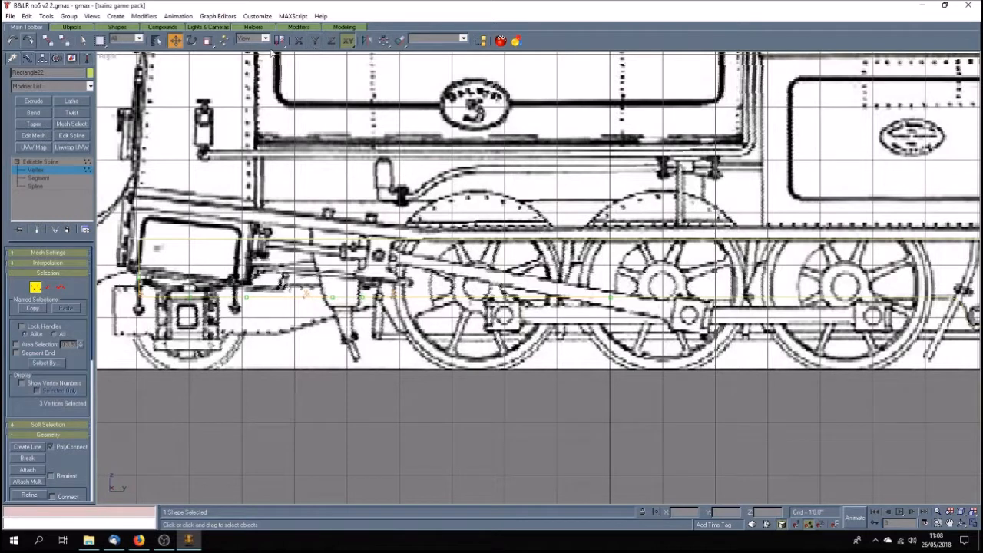
{"action": "left_click", "coordinate": [316, 41]}
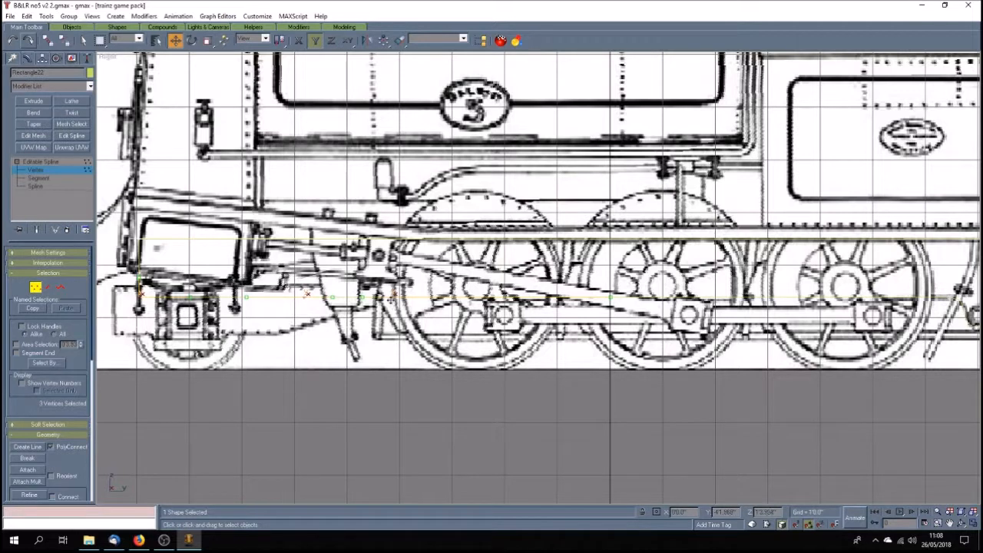
{"action": "left_click_drag", "start_coordinate": [391, 298], "coordinate": [392, 295]}
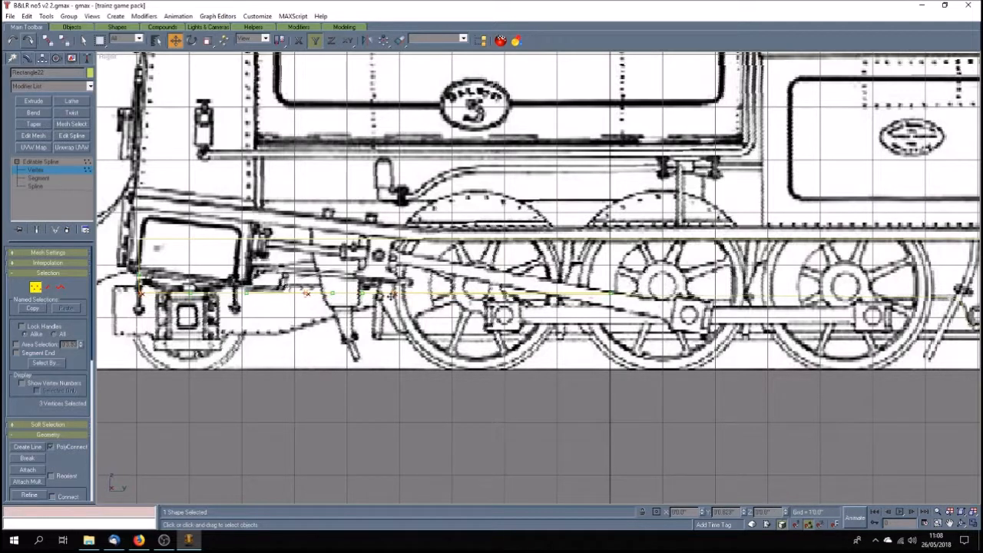
{"action": "left_click", "coordinate": [12, 40]}
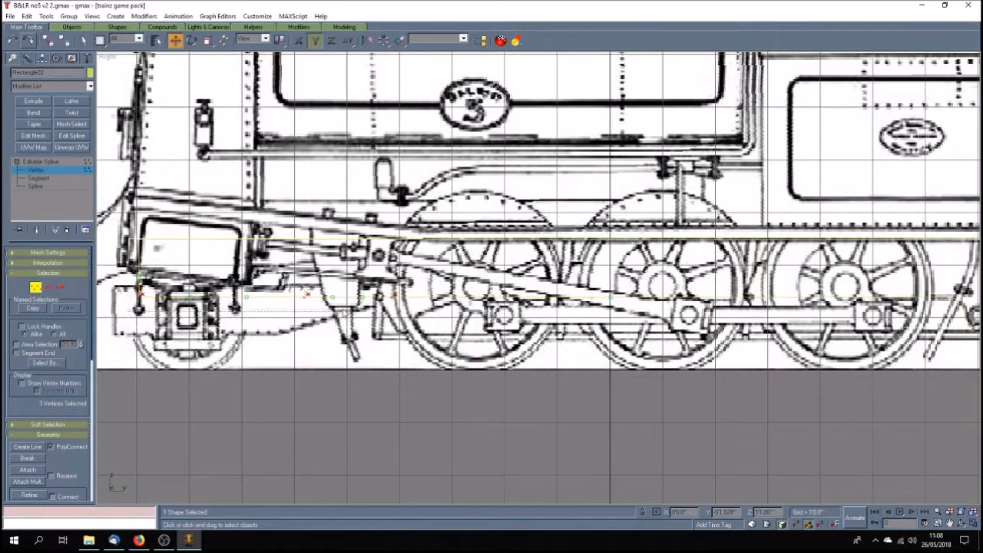
{"action": "left_click", "coordinate": [304, 294]}
{"action": "left_click_drag", "start_coordinate": [304, 294], "coordinate": [305, 283]}
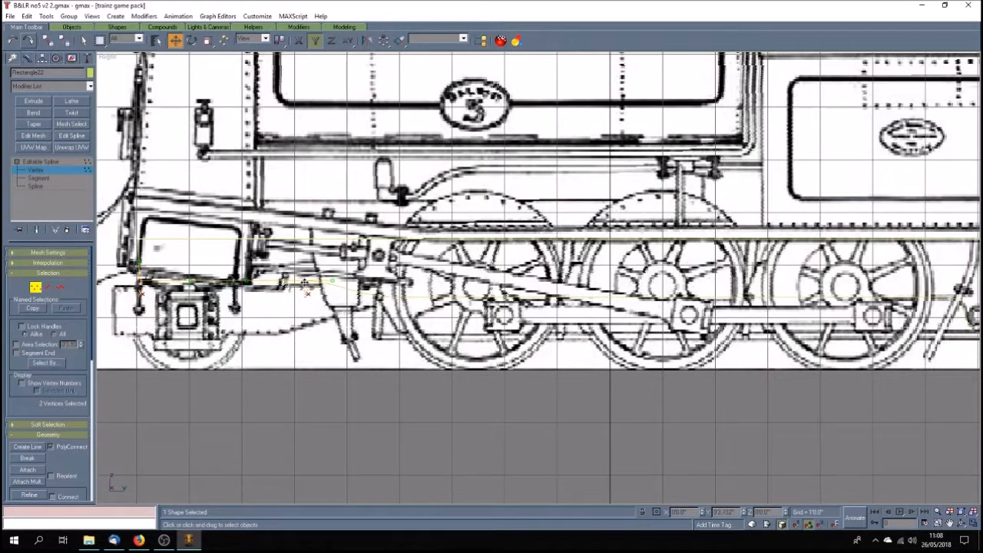
{"action": "left_click_drag", "start_coordinate": [305, 282], "coordinate": [305, 281]}
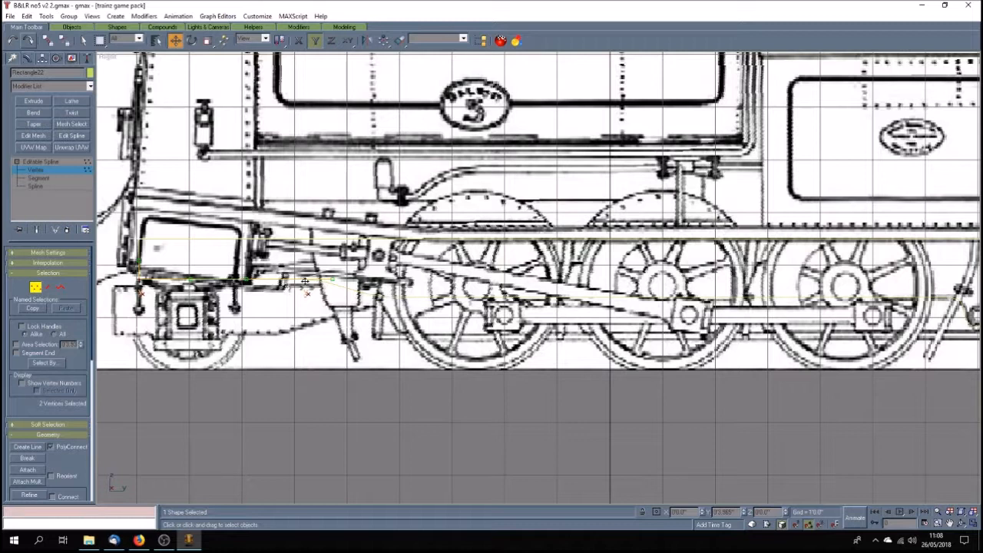
{"action": "left_click_drag", "start_coordinate": [305, 281], "coordinate": [305, 281]}
Select the two vertices bounding the step in the frame's lower edge and slide them horizontally toward the front.
{"action": "left_click_drag", "start_coordinate": [289, 271], "coordinate": [360, 313]}
{"action": "key", "text": "F5"}
{"action": "left_click_drag", "start_coordinate": [393, 301], "coordinate": [364, 301]}
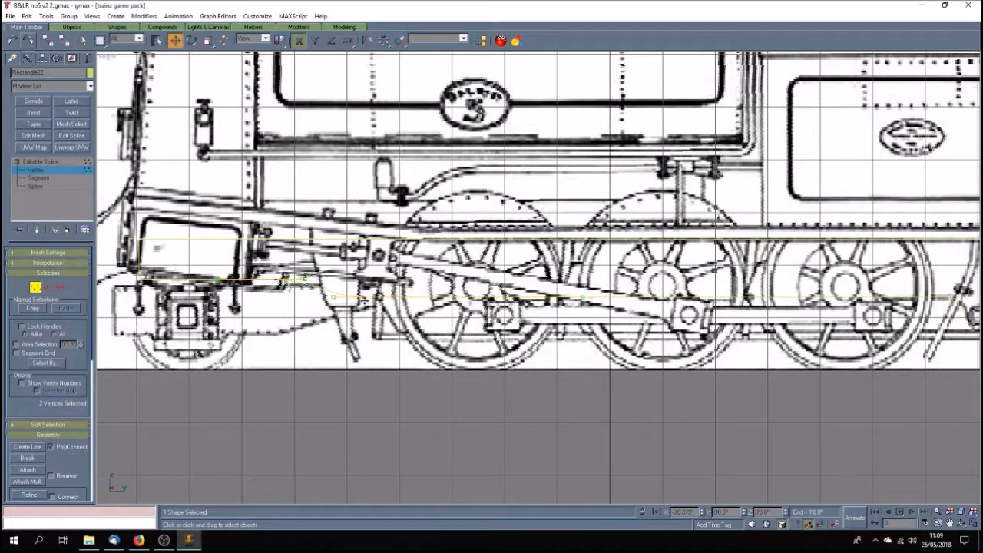
Return the Right viewport to wireframe, select the vertex at the slope's upper end, and save the scene.
{"action": "right_click", "coordinate": [106, 56]}
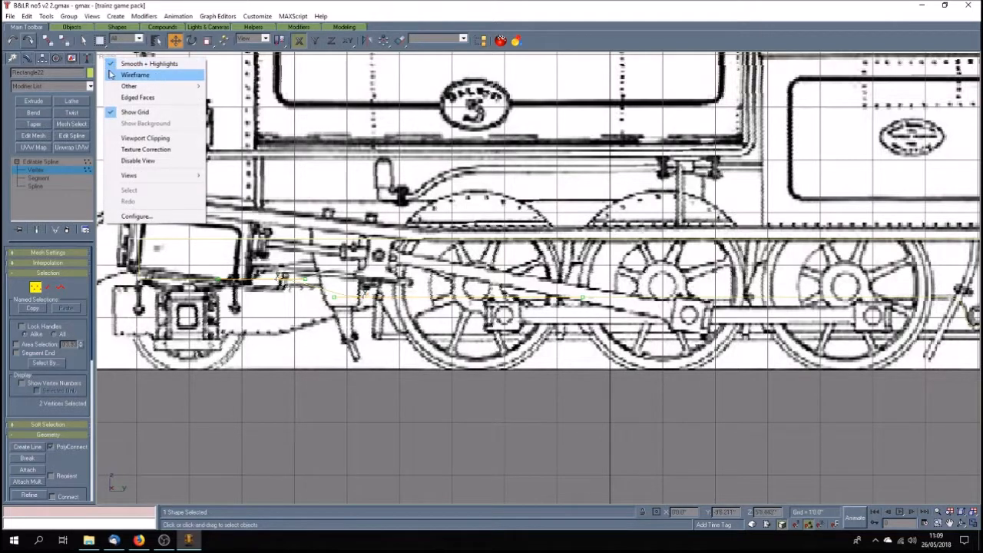
{"action": "left_click", "coordinate": [135, 75]}
{"action": "scroll", "coordinate": [346, 301], "scroll_direction": "up", "scroll_amount": 3}
{"action": "scroll", "coordinate": [344, 298], "scroll_direction": "down", "scroll_amount": 2}
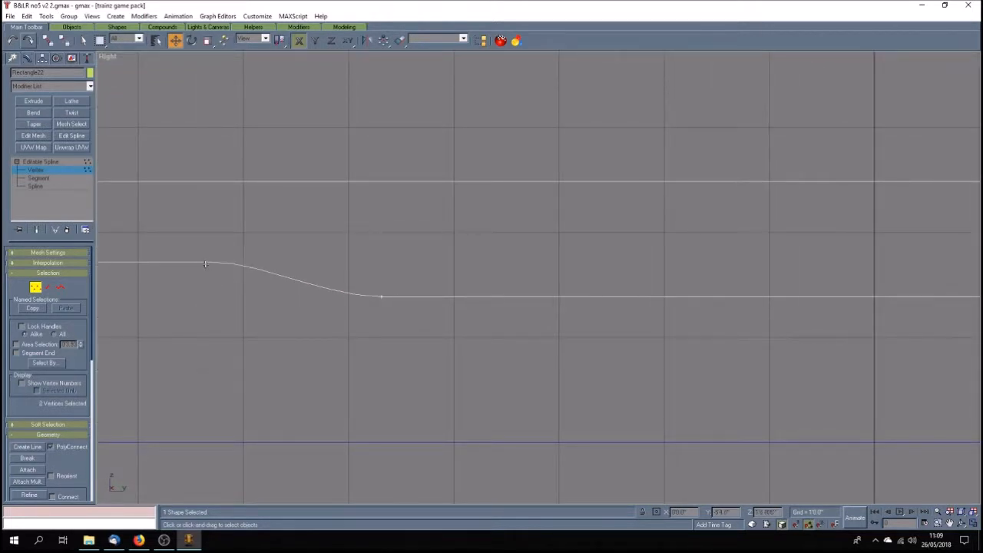
{"action": "left_click_drag", "start_coordinate": [202, 255], "coordinate": [223, 278]}
{"action": "left_click", "coordinate": [10, 16]}
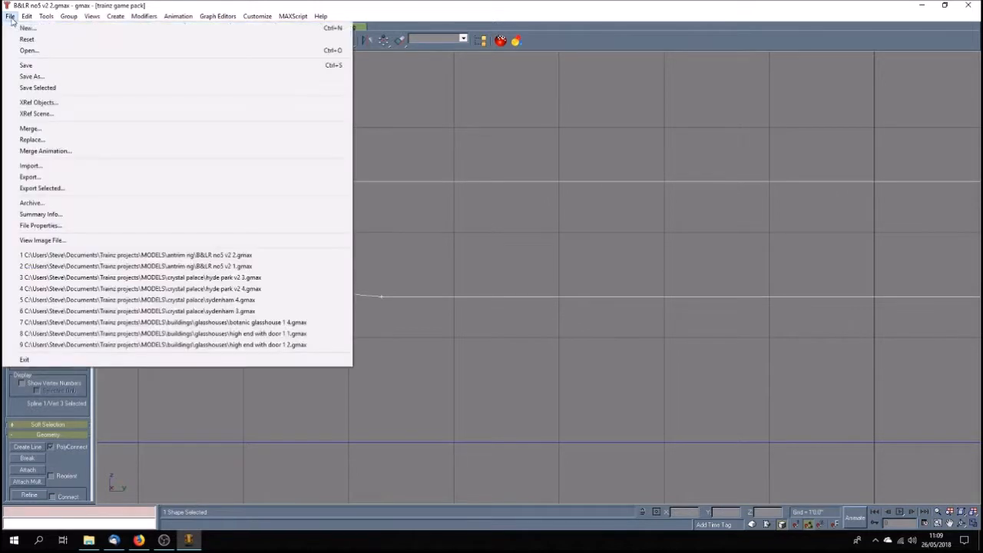
{"action": "left_click", "coordinate": [25, 65]}
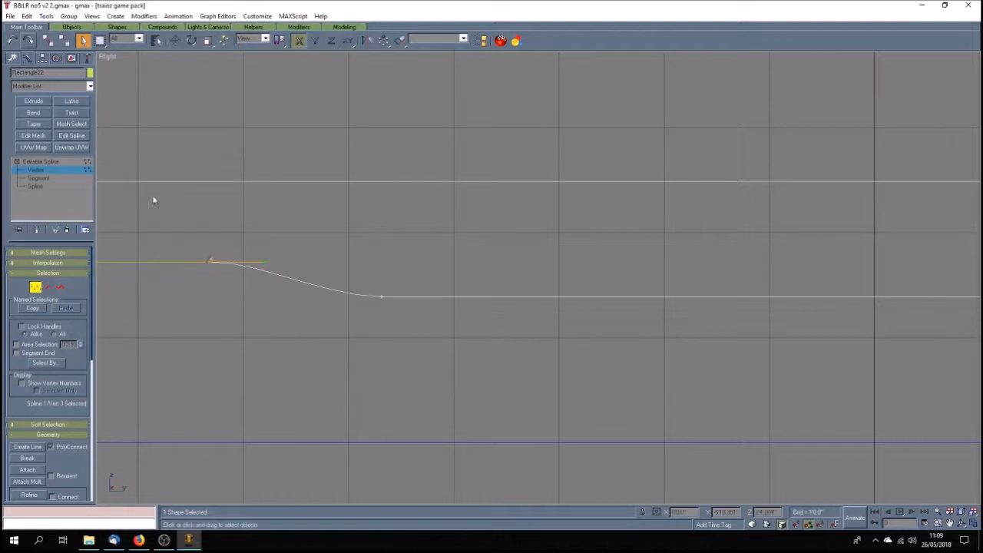
Change the vertices at both ends of the lower edge's slope to Corner so the slope runs straight.
{"action": "right_click", "coordinate": [208, 262]}
{"action": "left_click", "coordinate": [192, 225]}
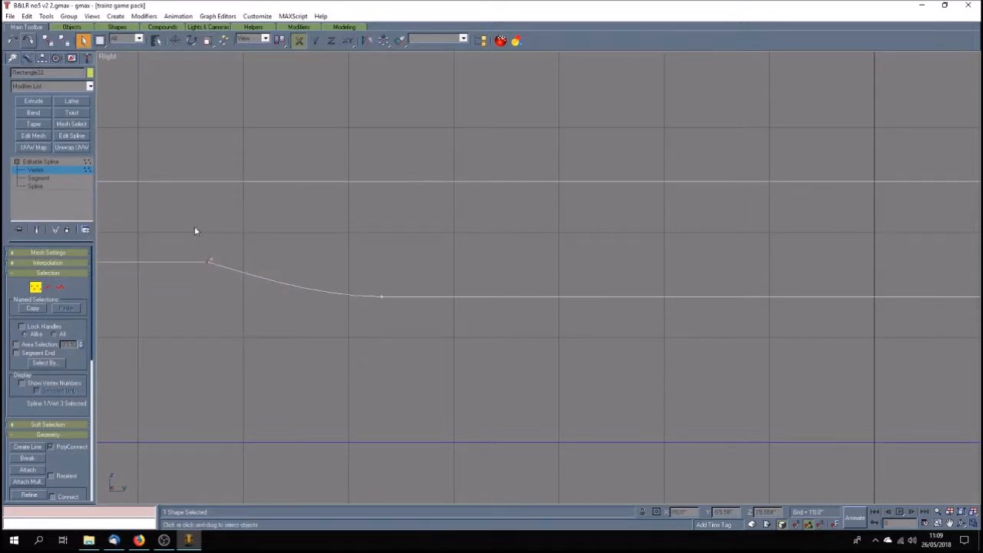
{"action": "left_click", "coordinate": [380, 297]}
{"action": "right_click", "coordinate": [380, 297]}
{"action": "left_click", "coordinate": [361, 267]}
{"action": "left_click", "coordinate": [388, 305]}
{"action": "scroll", "coordinate": [366, 315], "scroll_direction": "down", "scroll_amount": 5}
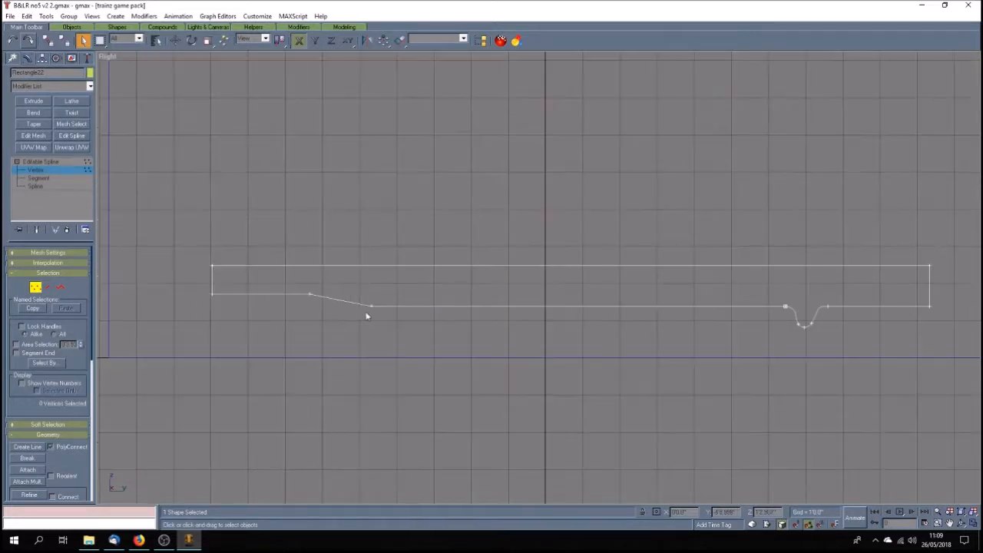
{"action": "scroll", "coordinate": [366, 316], "scroll_direction": "down", "scroll_amount": 3}
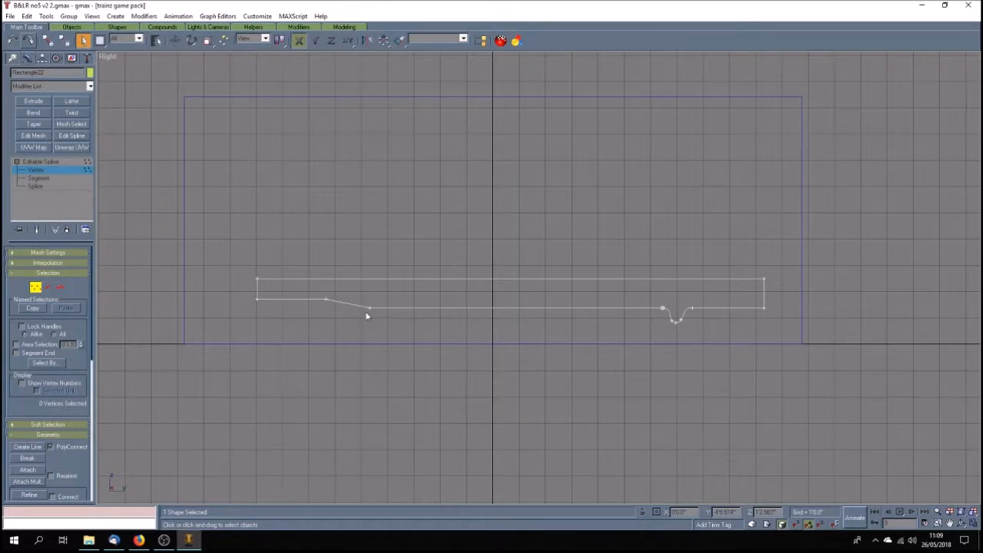
Leave vertex editing, restore the four-viewport layout, and extrude the frame outline by 2'0.0".
{"action": "left_click", "coordinate": [69, 163]}
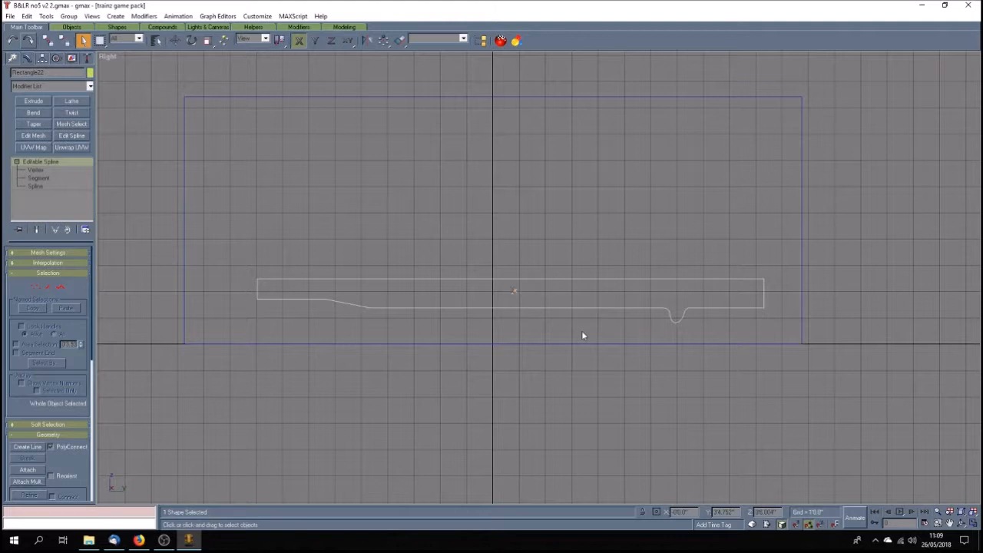
{"action": "left_click", "coordinate": [973, 524]}
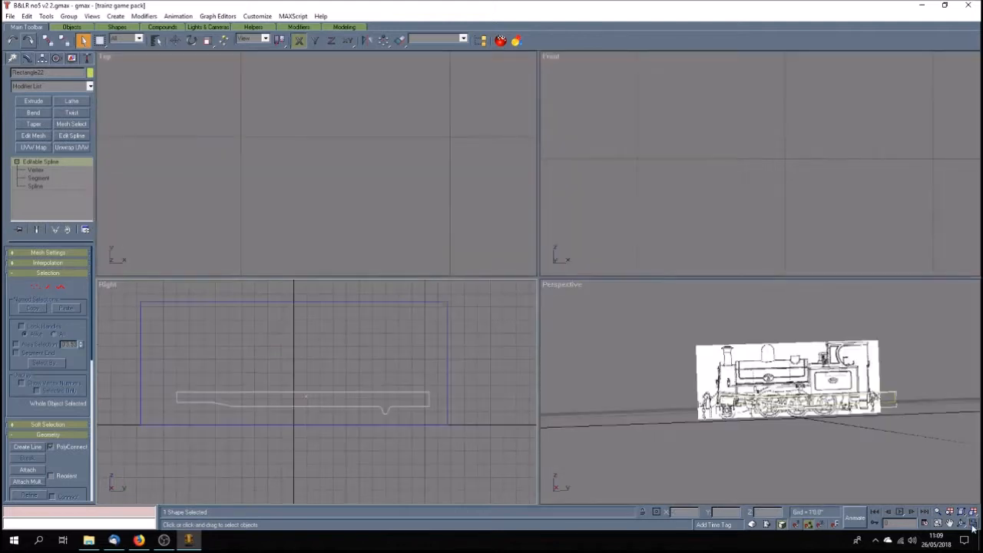
{"action": "left_click", "coordinate": [960, 522]}
{"action": "left_click_drag", "start_coordinate": [883, 419], "coordinate": [864, 454]}
{"action": "left_click", "coordinate": [950, 522]}
{"action": "left_click_drag", "start_coordinate": [753, 423], "coordinate": [709, 388]}
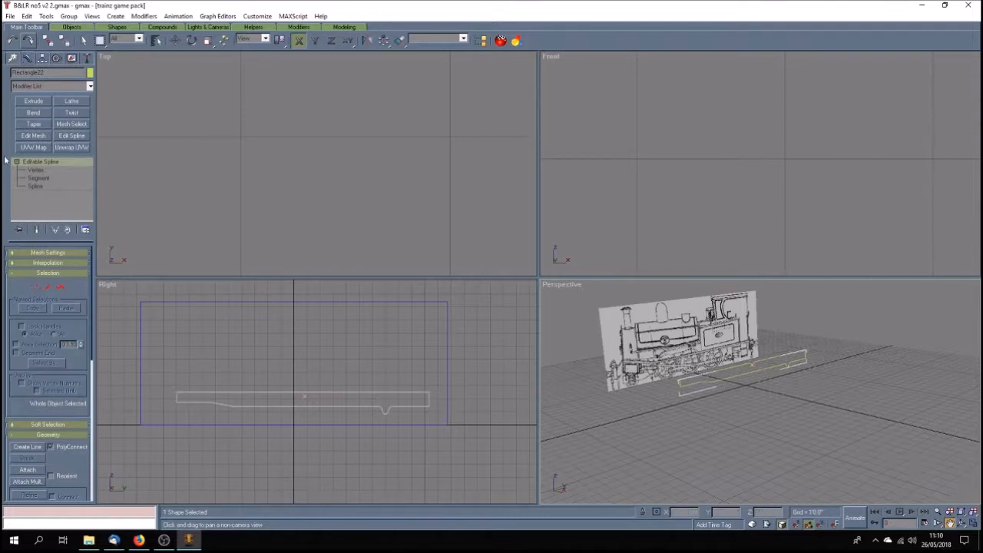
{"action": "left_click", "coordinate": [34, 101]}
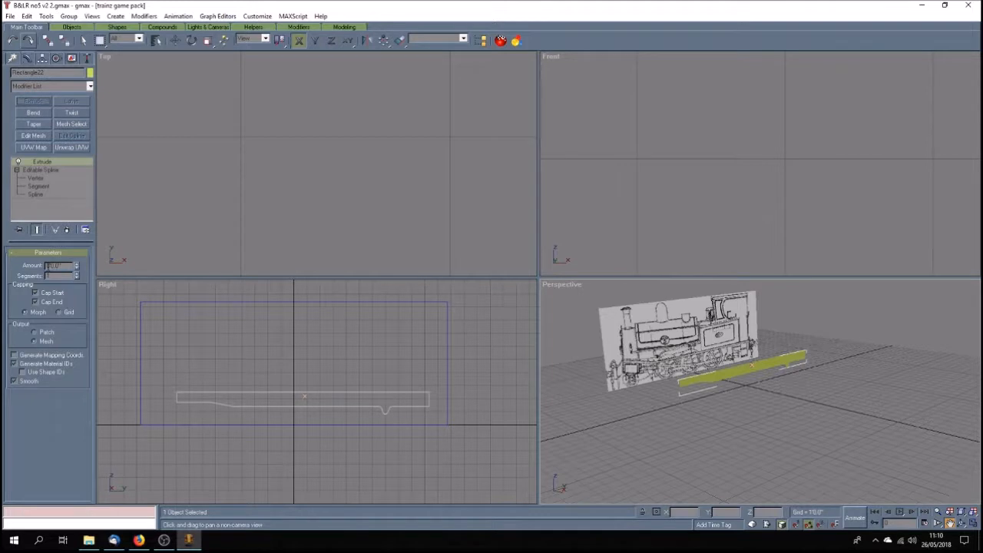
{"action": "double_click", "coordinate": [48, 265]}
{"action": "type", "text": "20"}
{"action": "key", "text": "Return"}
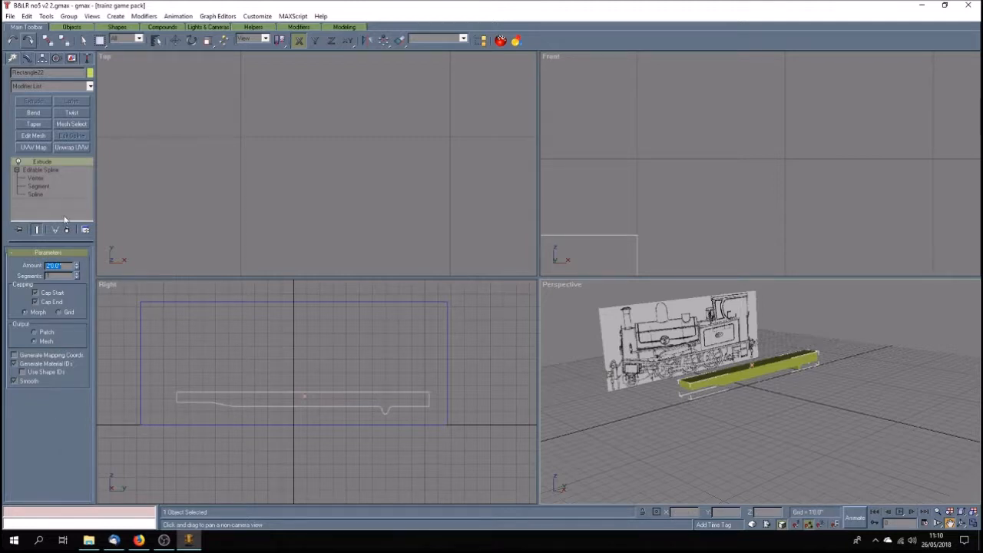
Unhide all locomotive parts and frame the front of the engine in the Top viewport to check the frame's width.
{"action": "left_click", "coordinate": [72, 59]}
{"action": "left_click", "coordinate": [51, 327]}
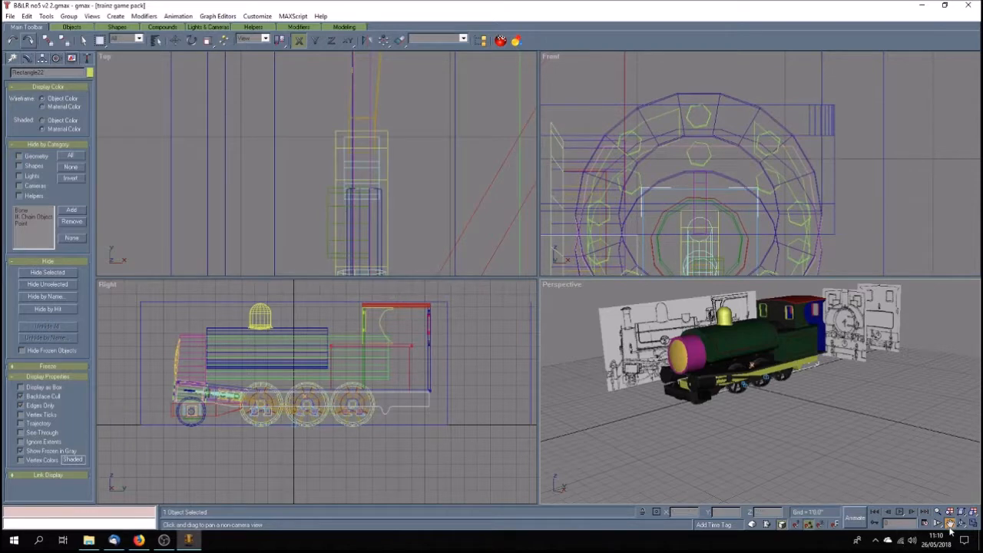
{"action": "left_click_drag", "start_coordinate": [301, 228], "coordinate": [353, 156]}
{"action": "scroll", "coordinate": [353, 156], "scroll_direction": "down", "scroll_amount": 8}
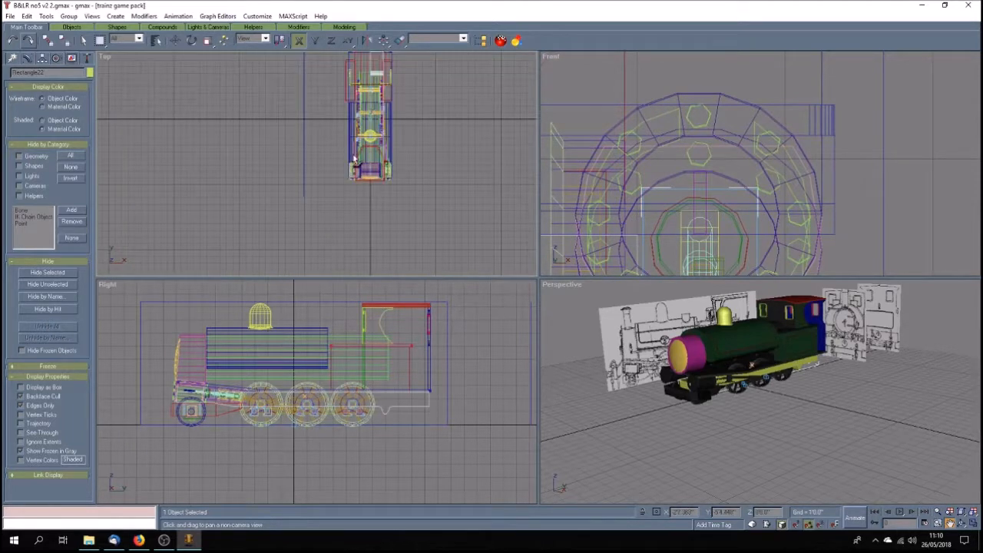
{"action": "scroll", "coordinate": [366, 149], "scroll_direction": "up", "scroll_amount": 5}
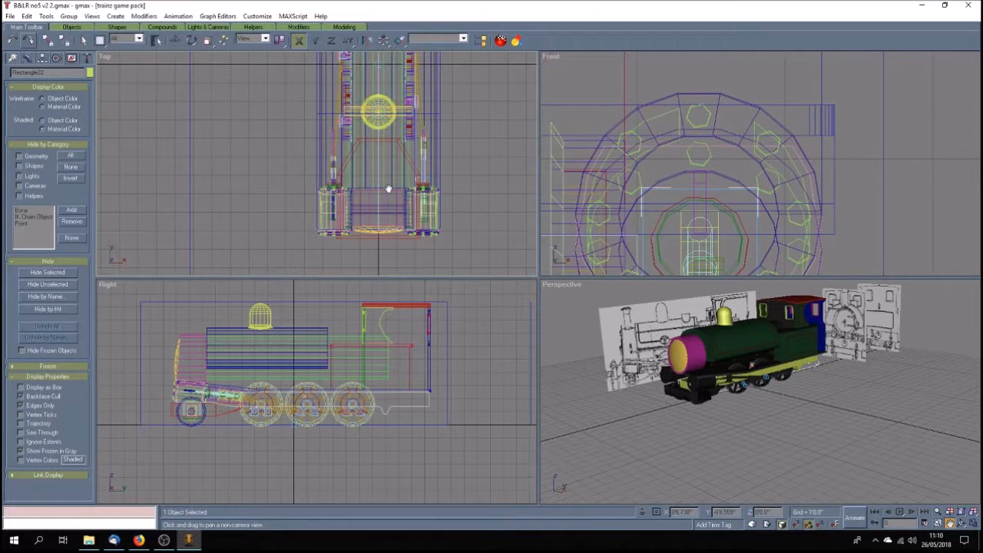
{"action": "scroll", "coordinate": [389, 188], "scroll_direction": "up", "scroll_amount": 3}
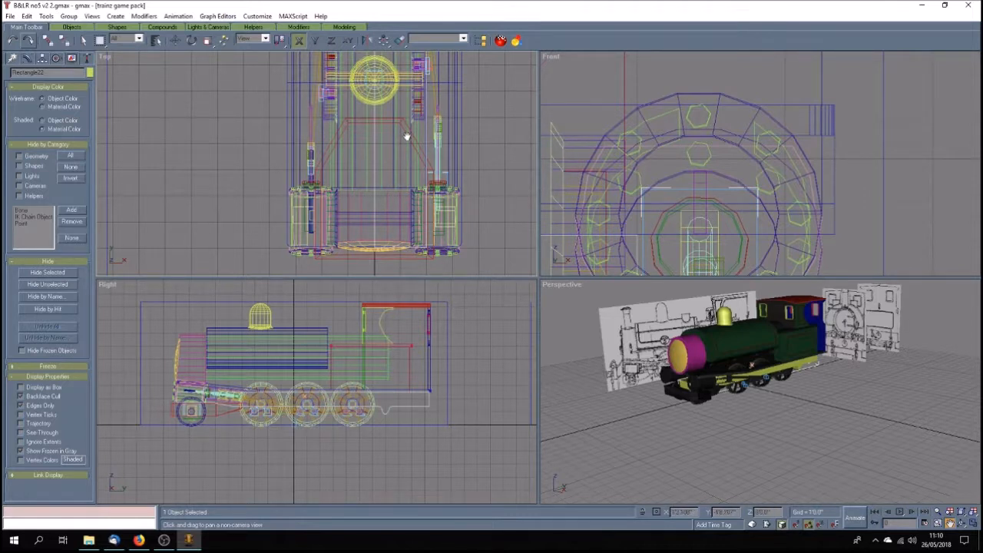
Try extrusion amounts of 1'0.0" and 1'3.0" for the frame.
{"action": "left_click", "coordinate": [28, 60]}
{"action": "double_click", "coordinate": [65, 265]}
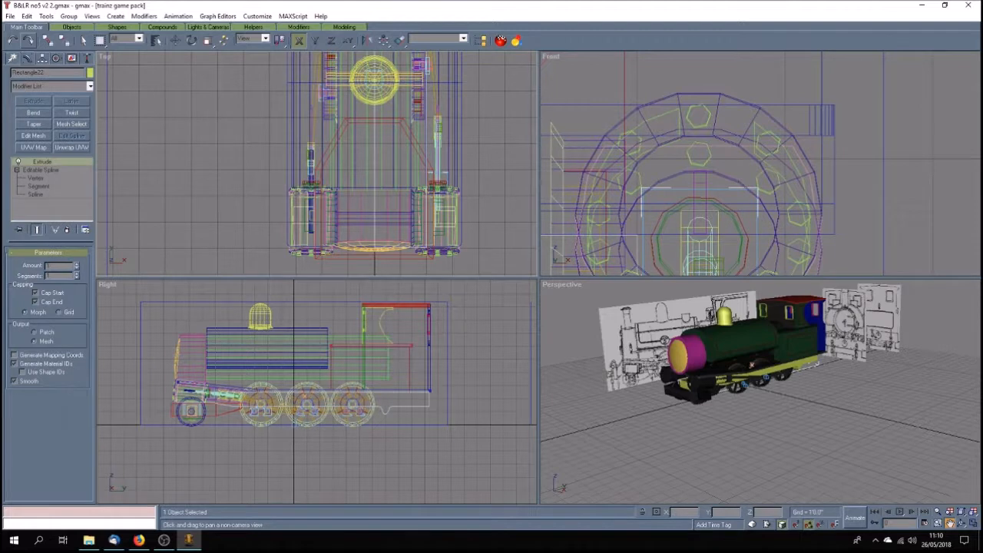
{"action": "type", "text": "1.5"}
{"action": "key", "text": "Return"}
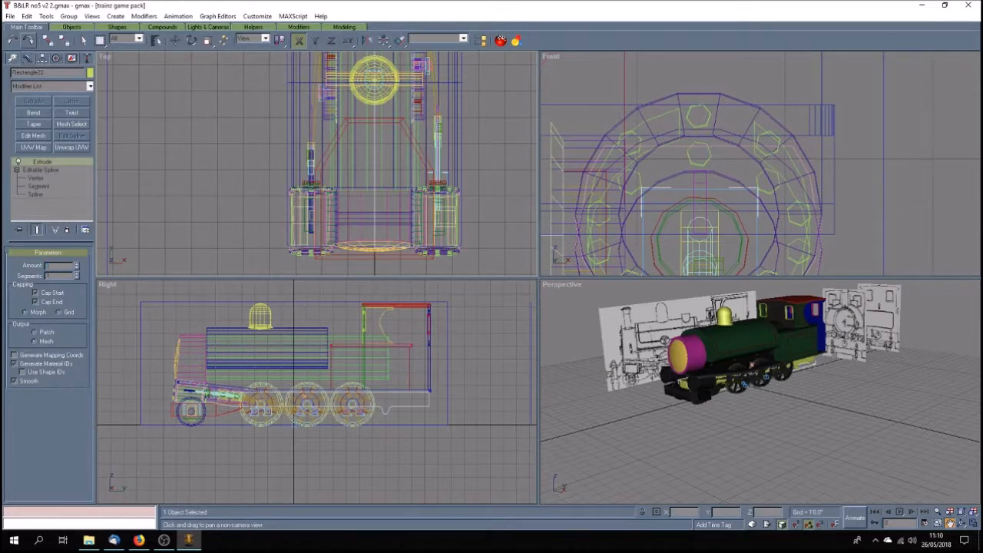
{"action": "key", "text": "Return"}
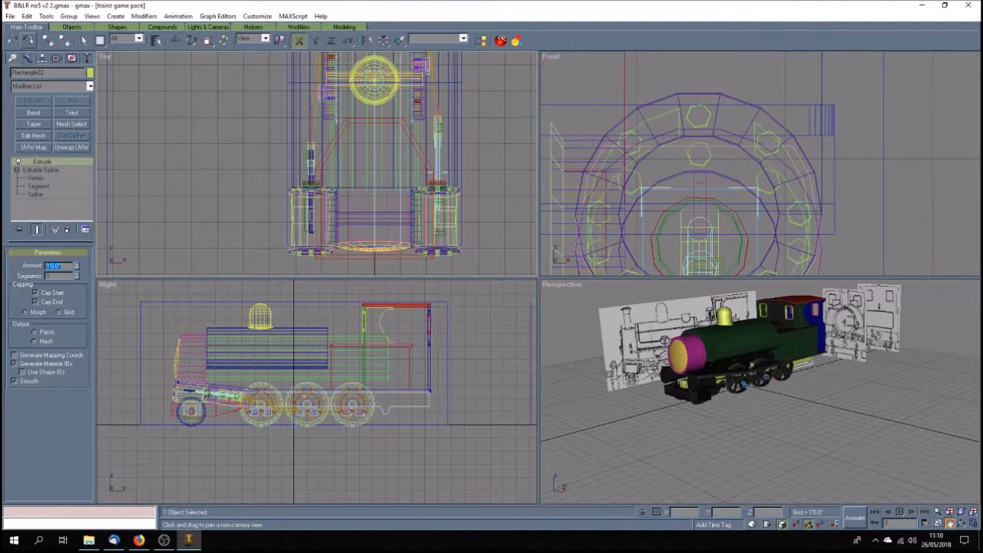
{"action": "key", "text": "Return"}
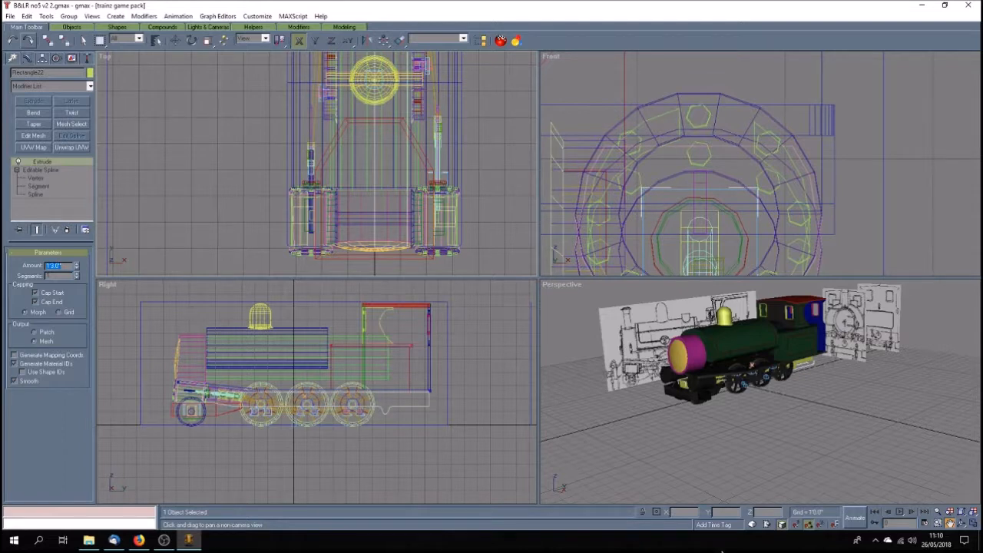
Check the frame's width behind the wheels and set its extrusion amount to 2'6.0".
{"action": "left_click", "coordinate": [961, 522]}
{"action": "left_click_drag", "start_coordinate": [715, 384], "coordinate": [736, 400]}
{"action": "scroll", "coordinate": [736, 400], "scroll_direction": "up", "scroll_amount": 8}
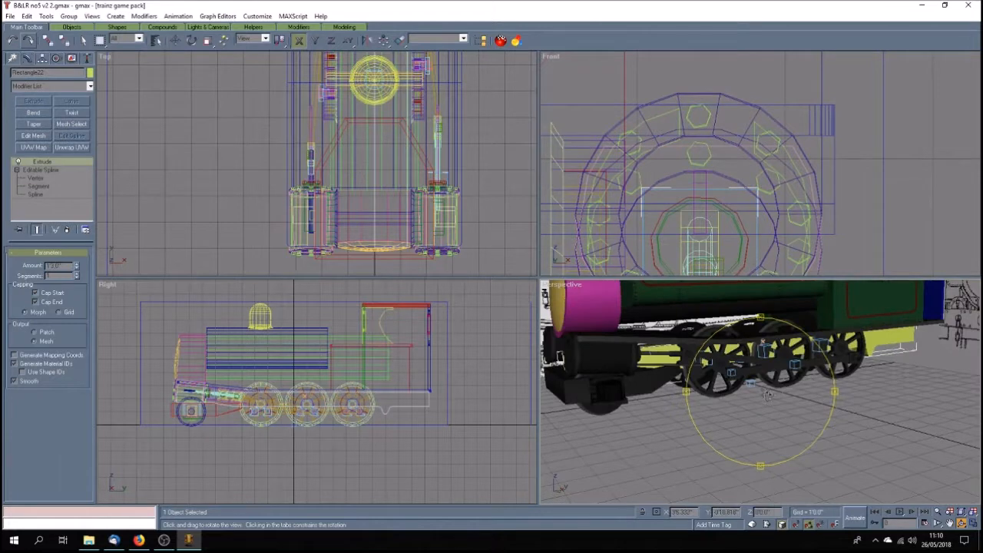
{"action": "left_click_drag", "start_coordinate": [726, 391], "coordinate": [775, 401]}
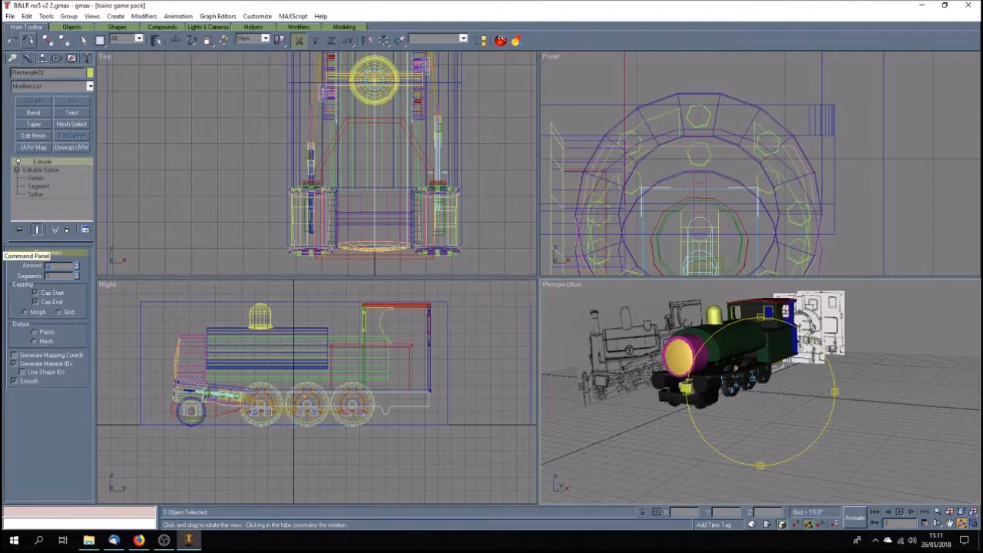
{"action": "key", "text": "Return"}
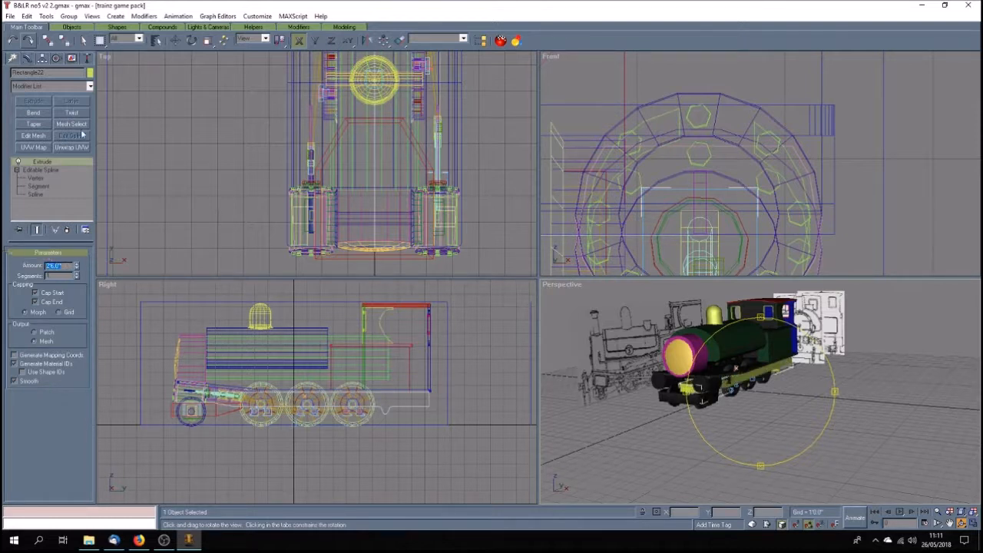
Align the frame's pivot to the world and set the frame's X position to 0'0.0".
{"action": "left_click", "coordinate": [56, 58]}
{"action": "left_click", "coordinate": [48, 122]}
{"action": "left_click", "coordinate": [63, 202]}
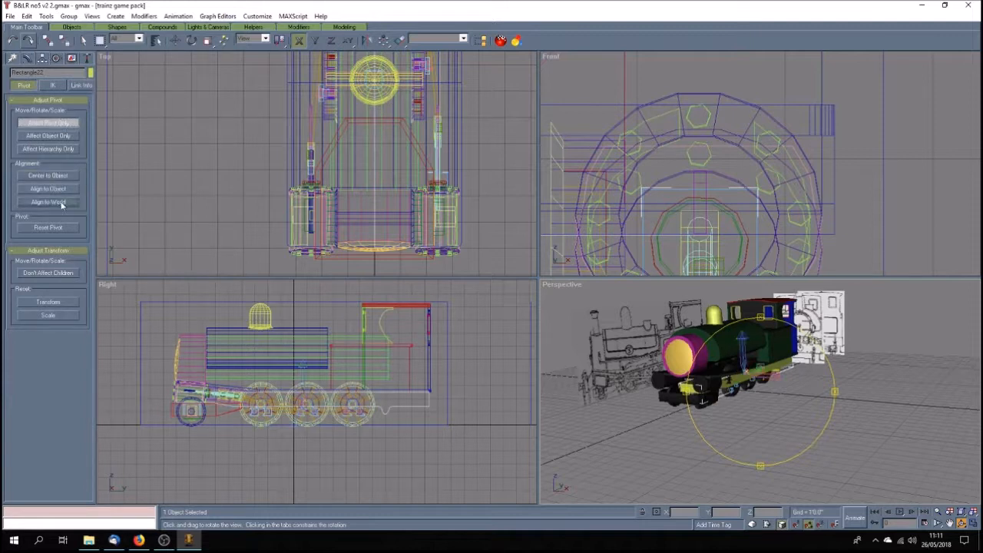
{"action": "left_click", "coordinate": [63, 125]}
{"action": "left_click", "coordinate": [176, 41]}
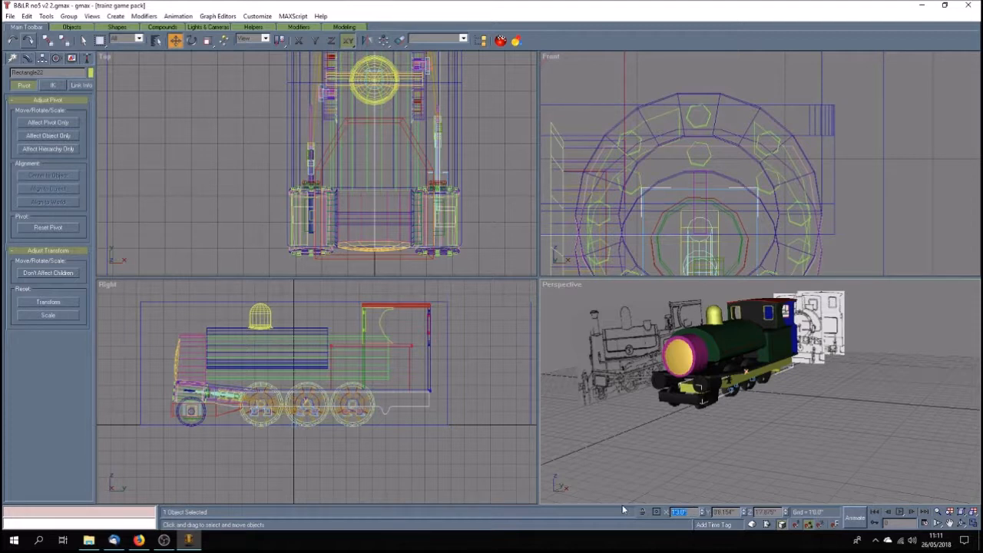
{"action": "type", "text": "0"}
{"action": "key", "text": "Return"}
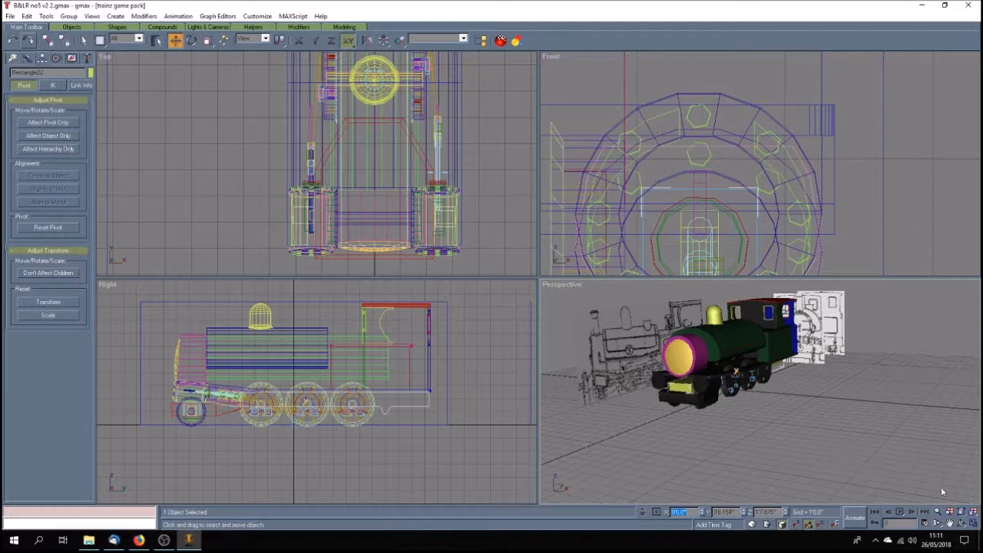
Inspect how the frame sits between the wheels and beneath the boiler from several angles in the Perspective viewport.
{"action": "left_click", "coordinate": [951, 523]}
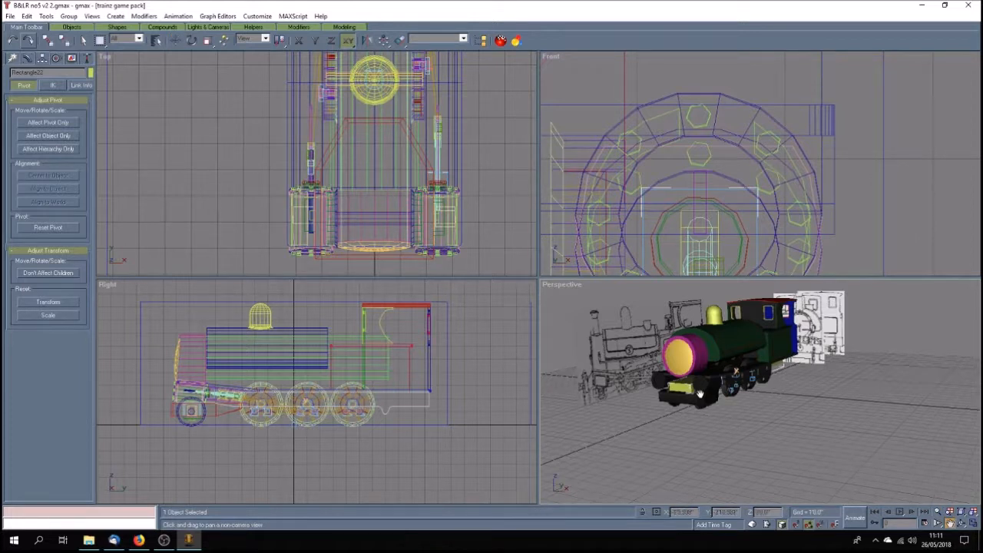
{"action": "left_click_drag", "start_coordinate": [700, 395], "coordinate": [691, 387]}
{"action": "left_click", "coordinate": [961, 523]}
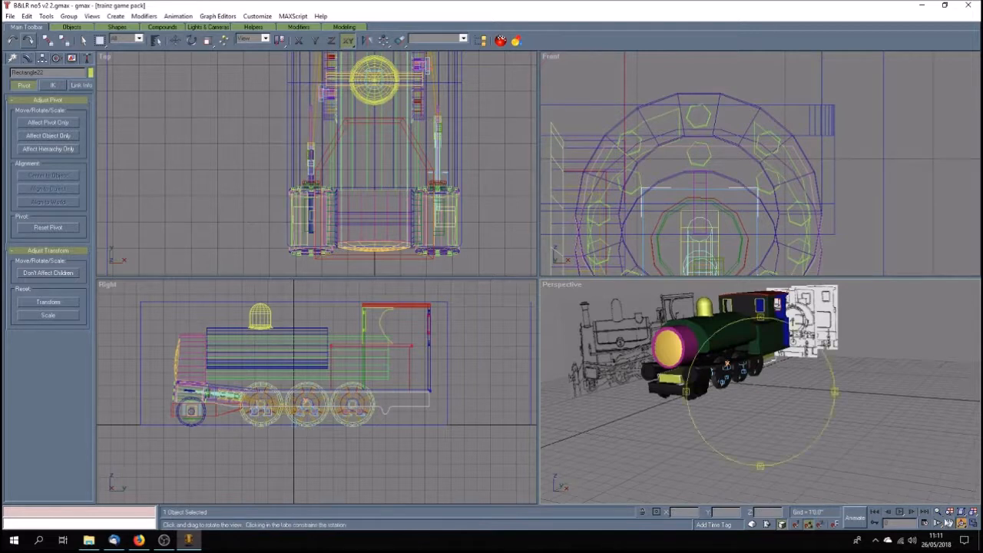
{"action": "left_click_drag", "start_coordinate": [722, 408], "coordinate": [756, 408]}
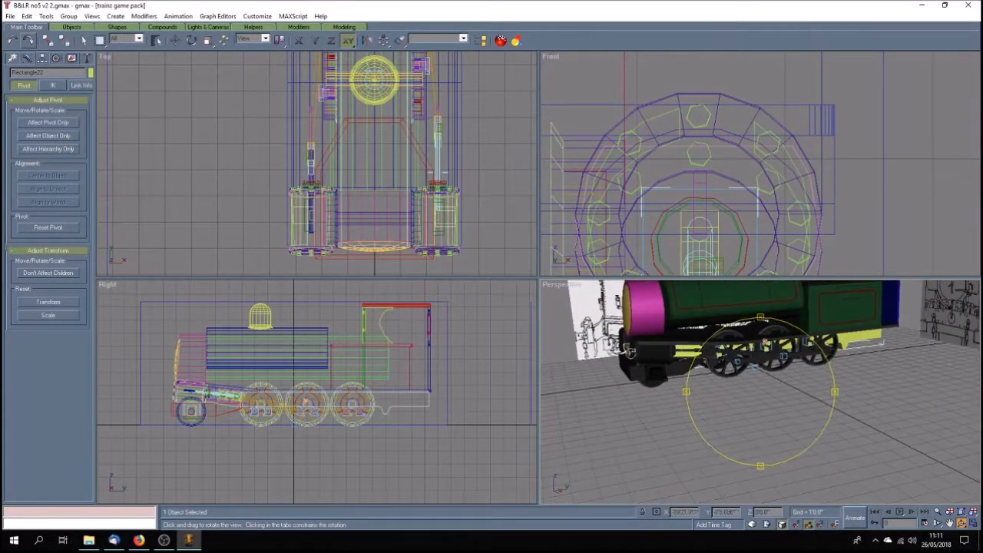
{"action": "left_click_drag", "start_coordinate": [702, 381], "coordinate": [673, 389]}
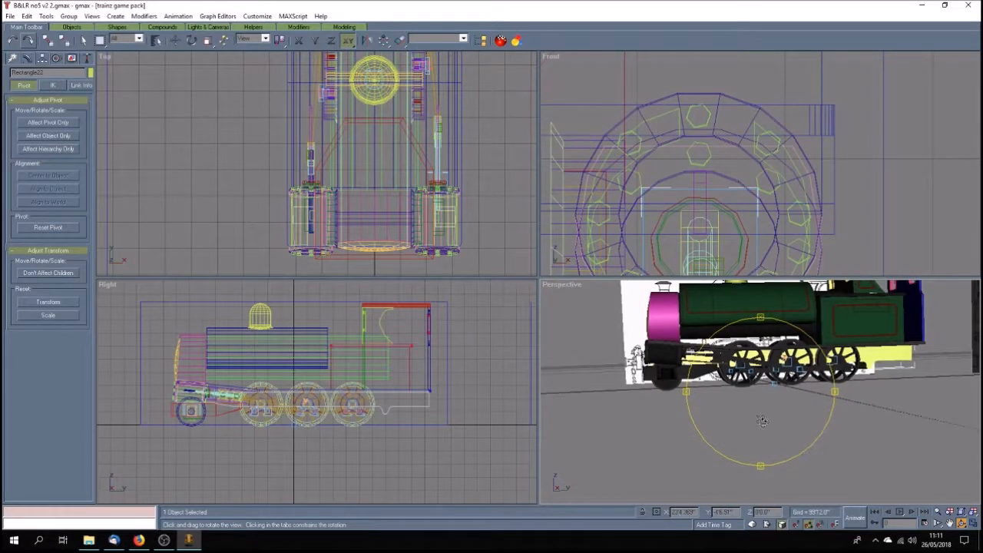
{"action": "left_click_drag", "start_coordinate": [764, 411], "coordinate": [752, 386]}
{"action": "left_click", "coordinate": [83, 40]}
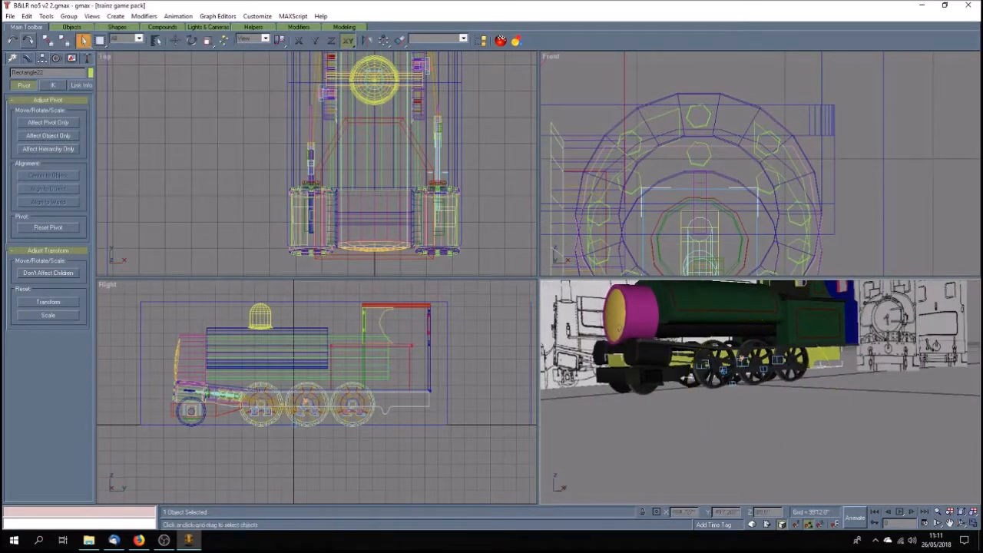
{"action": "left_click", "coordinate": [734, 311]}
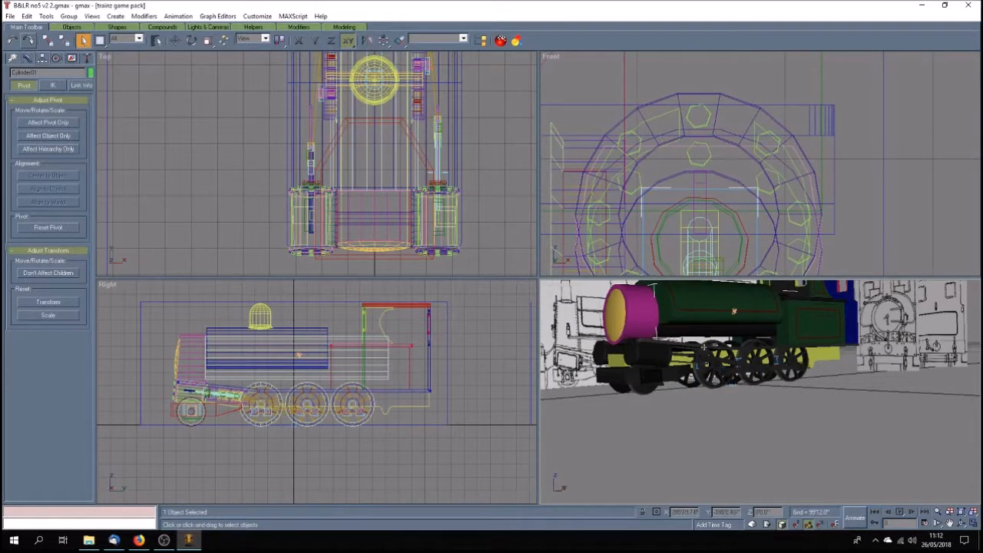
{"action": "left_click", "coordinate": [960, 523]}
{"action": "left_click_drag", "start_coordinate": [768, 384], "coordinate": [734, 411]}
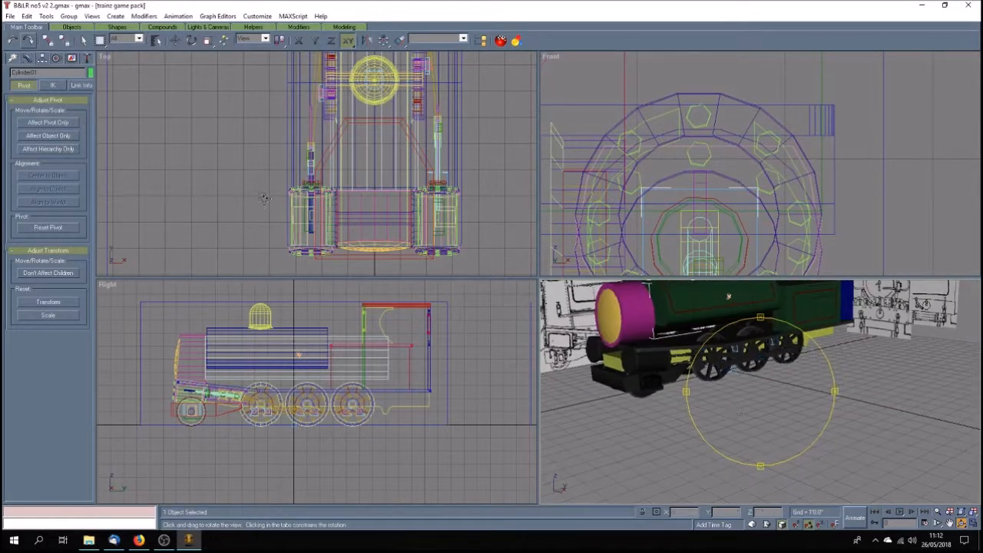
Select the frame and assign it the existing "frames" material.
{"action": "left_click", "coordinate": [83, 39]}
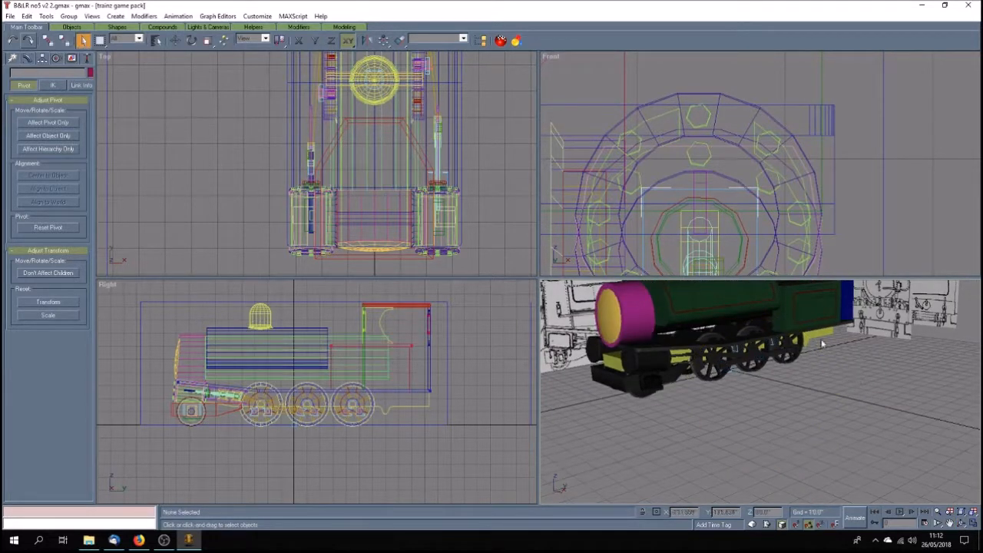
{"action": "left_click", "coordinate": [814, 335]}
{"action": "left_click", "coordinate": [519, 41]}
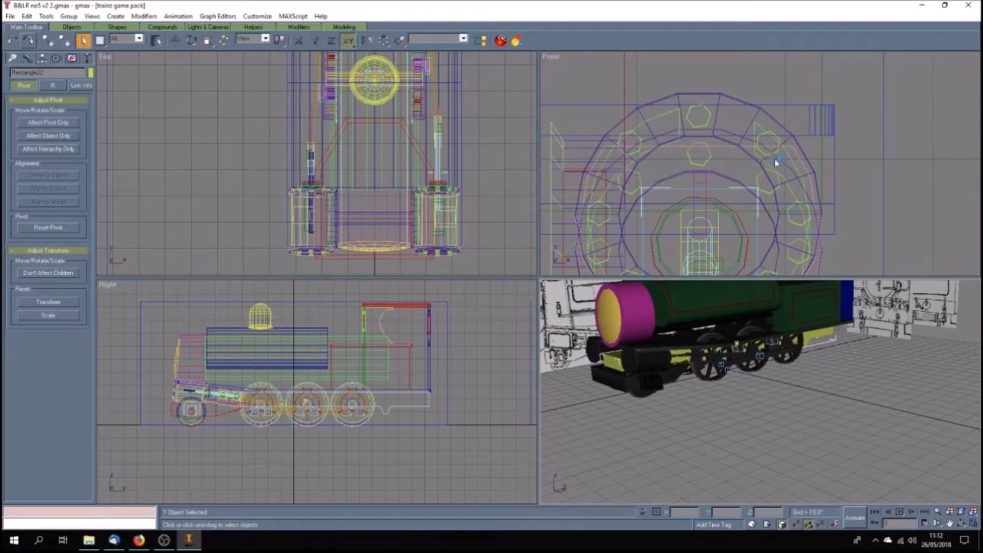
{"action": "left_click", "coordinate": [759, 209]}
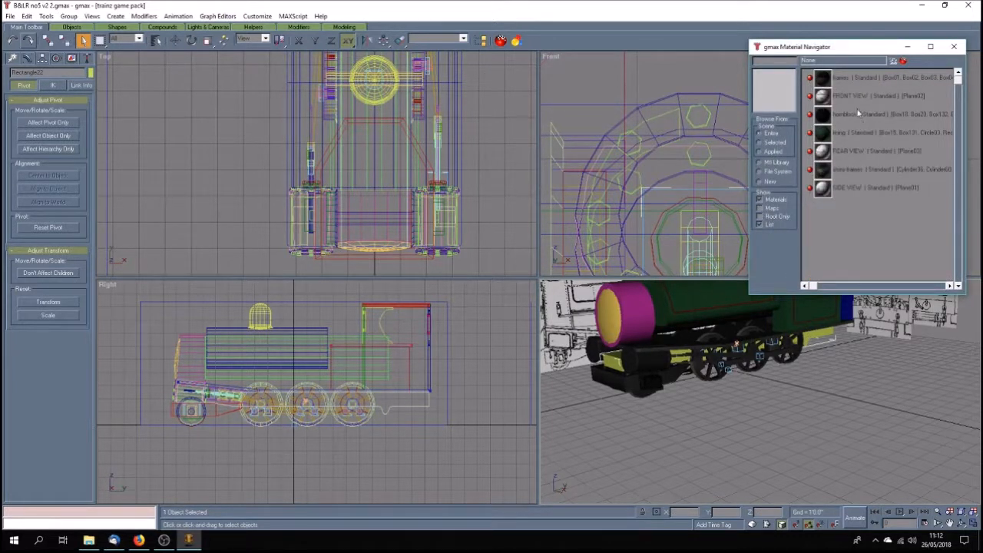
{"action": "left_click", "coordinate": [856, 79]}
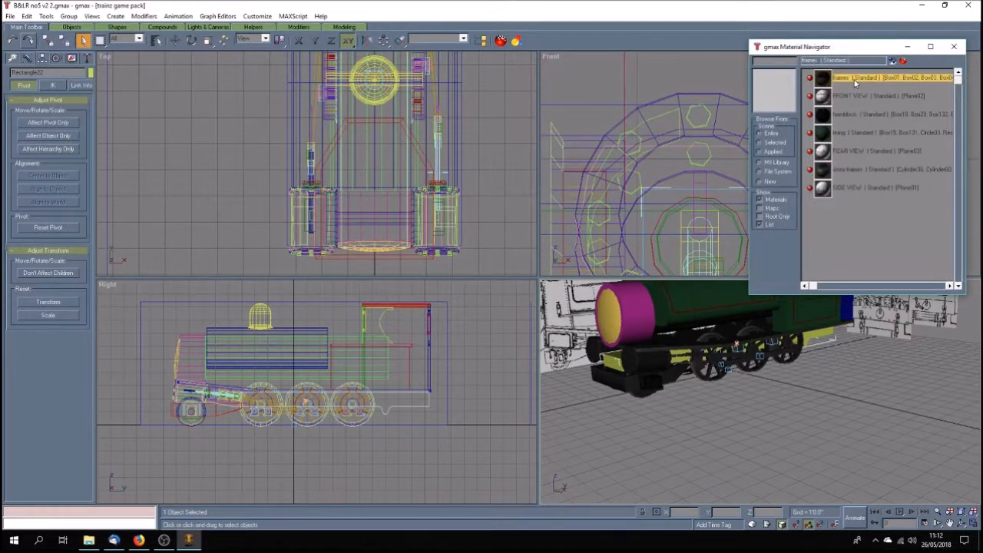
{"action": "left_click", "coordinate": [893, 62]}
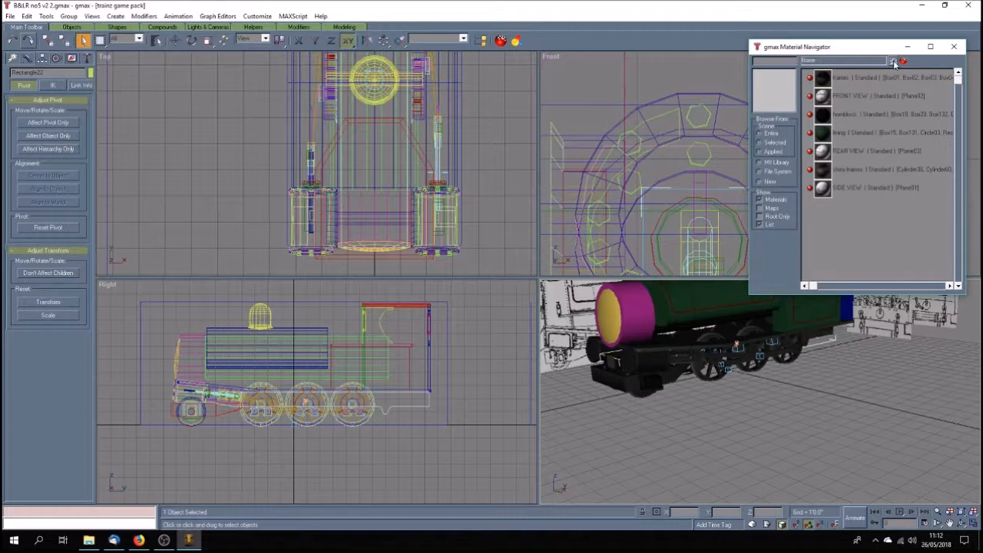
Add an Unwrap UVW modifier to the frame and shrink all its texture coordinates onto the dark square in the texture's lower-right corner.
{"action": "left_click", "coordinate": [28, 60]}
{"action": "left_click", "coordinate": [71, 147]}
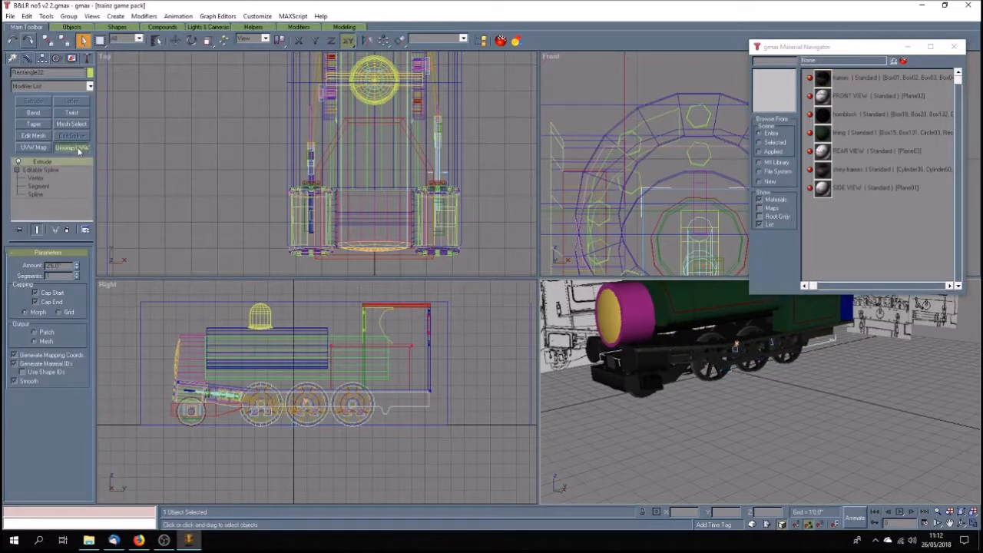
{"action": "left_click", "coordinate": [45, 268]}
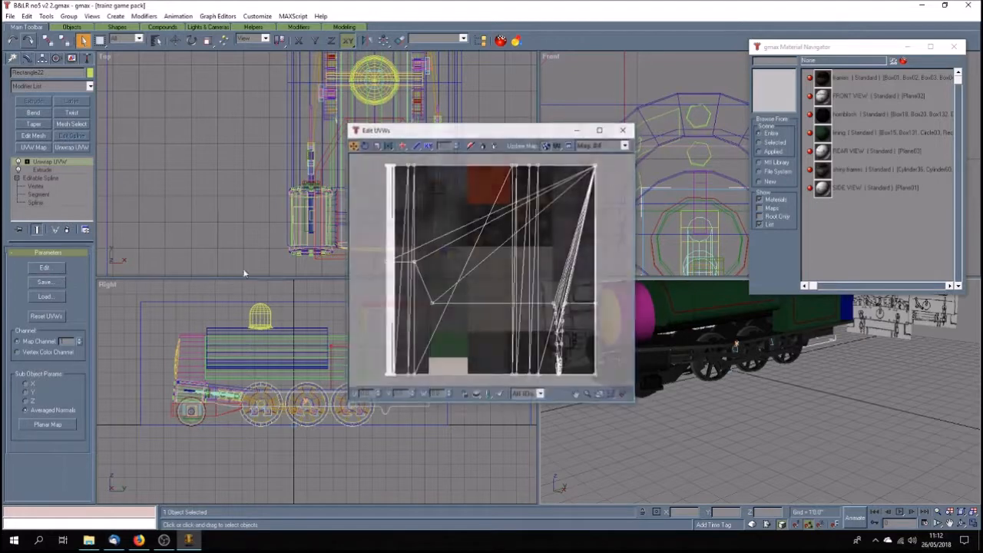
{"action": "left_click", "coordinate": [376, 146]}
{"action": "key", "text": "ctrl+a"}
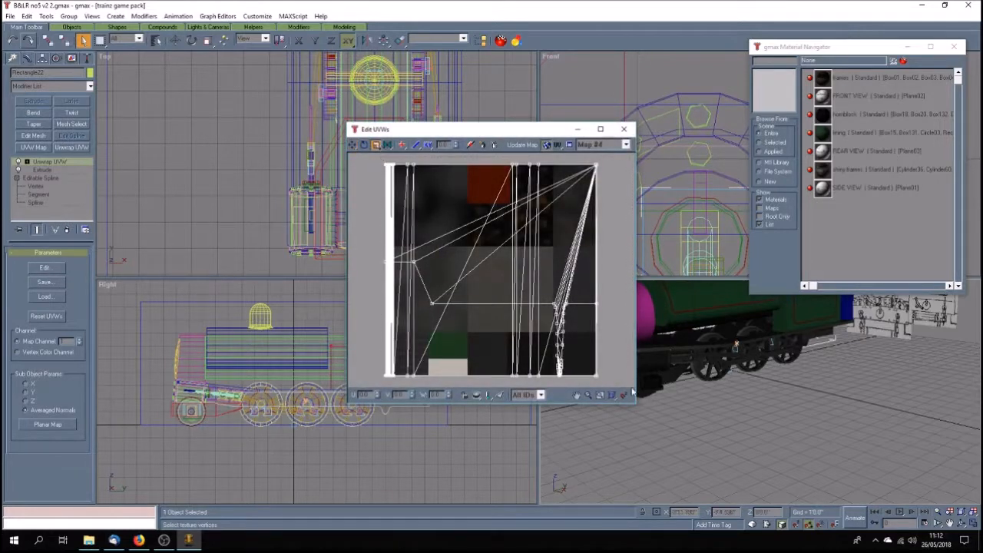
{"action": "left_click_drag", "start_coordinate": [388, 165], "coordinate": [377, 252]}
{"action": "left_click", "coordinate": [352, 145]}
{"action": "left_click_drag", "start_coordinate": [482, 298], "coordinate": [577, 355]}
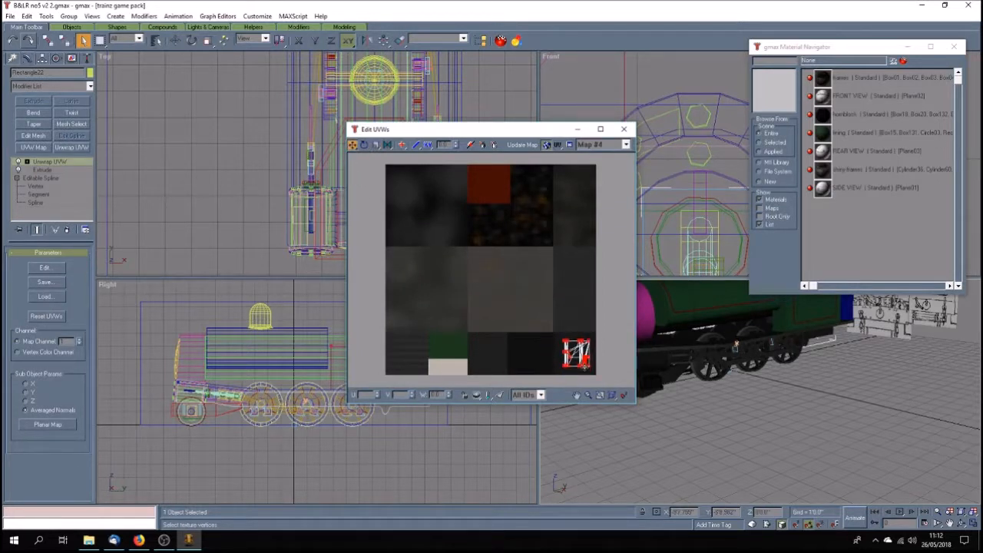
Select the frame's outer side faces in Unwrap UVW and apply a planar map to them.
{"action": "left_click_drag", "start_coordinate": [438, 131], "coordinate": [307, 100]}
{"action": "left_click", "coordinate": [18, 162]}
{"action": "left_click", "coordinate": [48, 168]}
{"action": "left_click", "coordinate": [676, 358]}
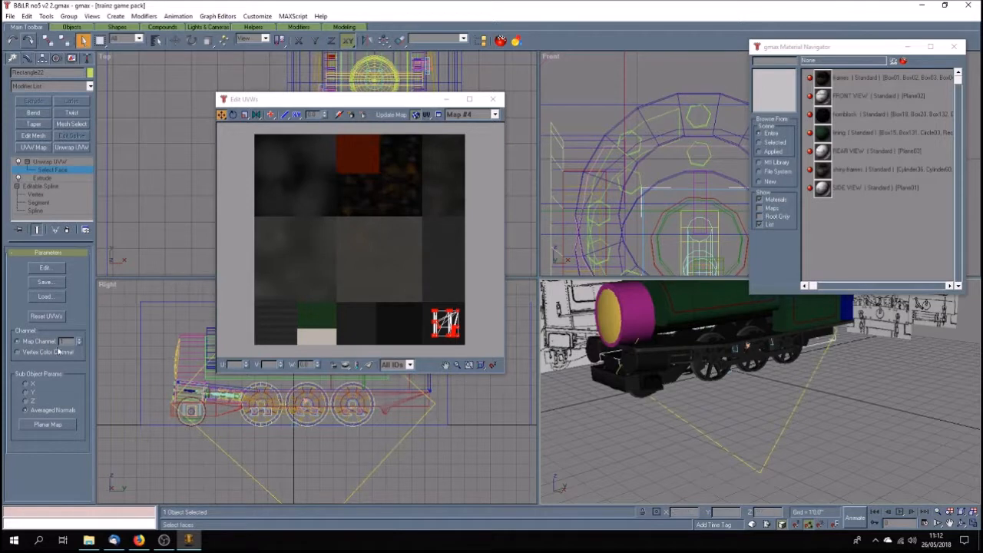
{"action": "left_click", "coordinate": [48, 425]}
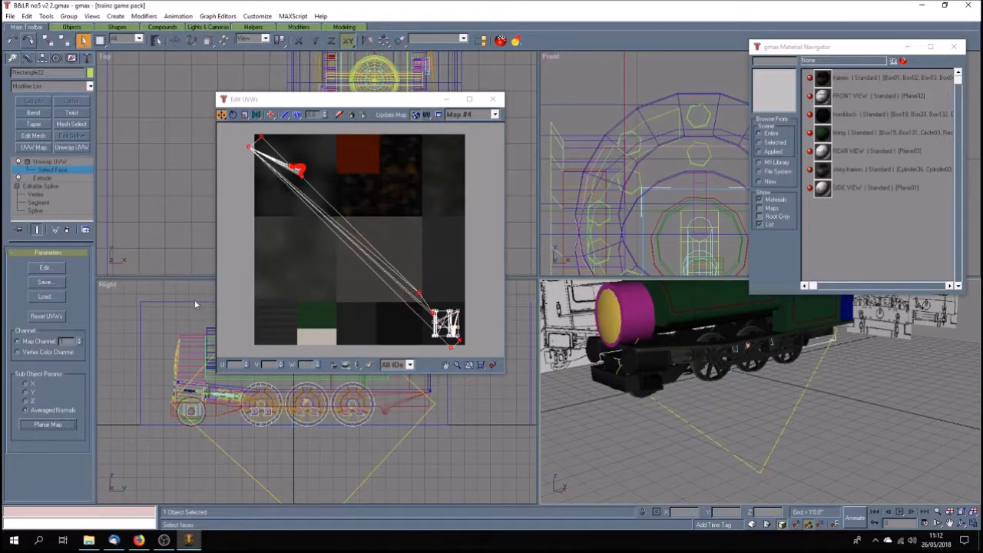
Reset the frame's transform with Reset XForm and collapse its whole modifier stack into an editable mesh.
{"action": "left_click", "coordinate": [492, 99]}
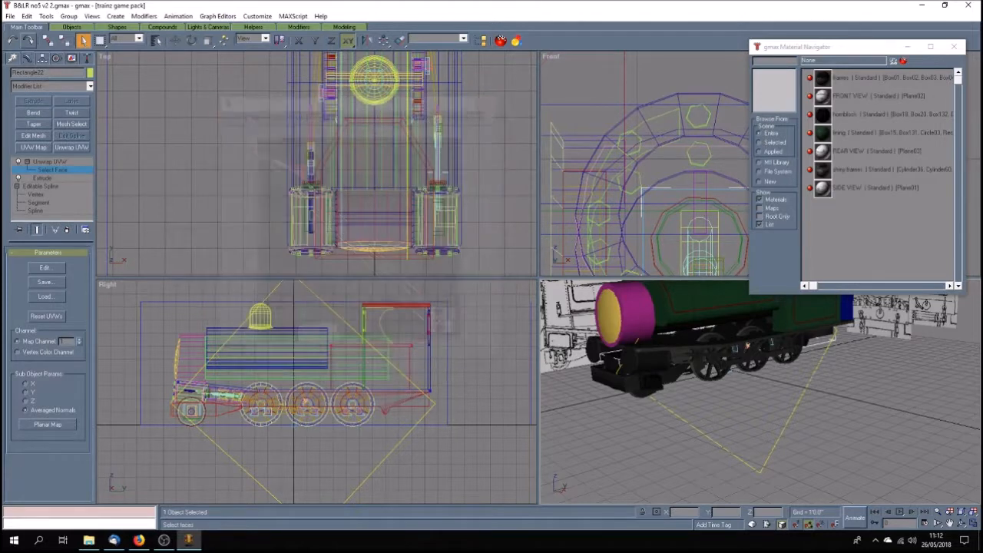
{"action": "left_click", "coordinate": [75, 168]}
{"action": "left_click", "coordinate": [87, 59]}
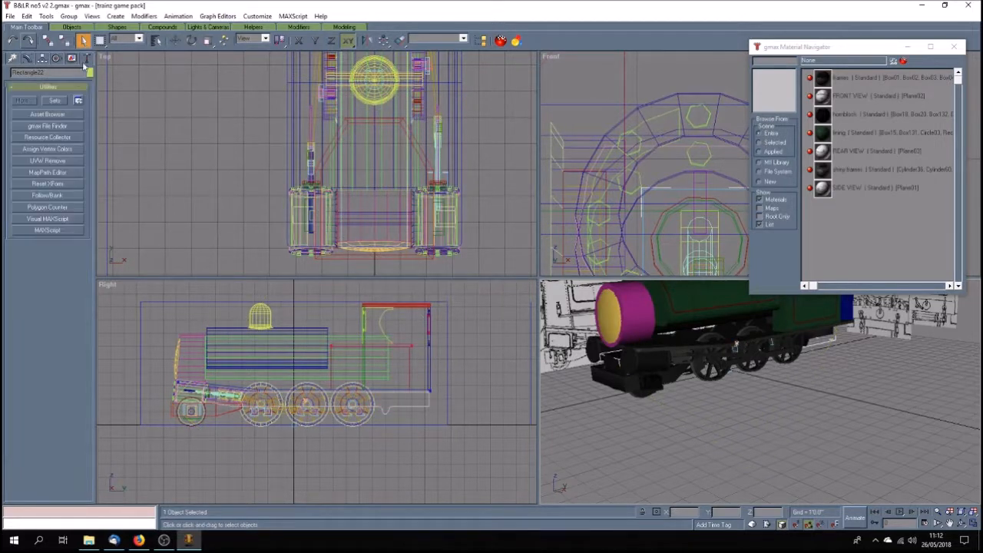
{"action": "left_click", "coordinate": [54, 184]}
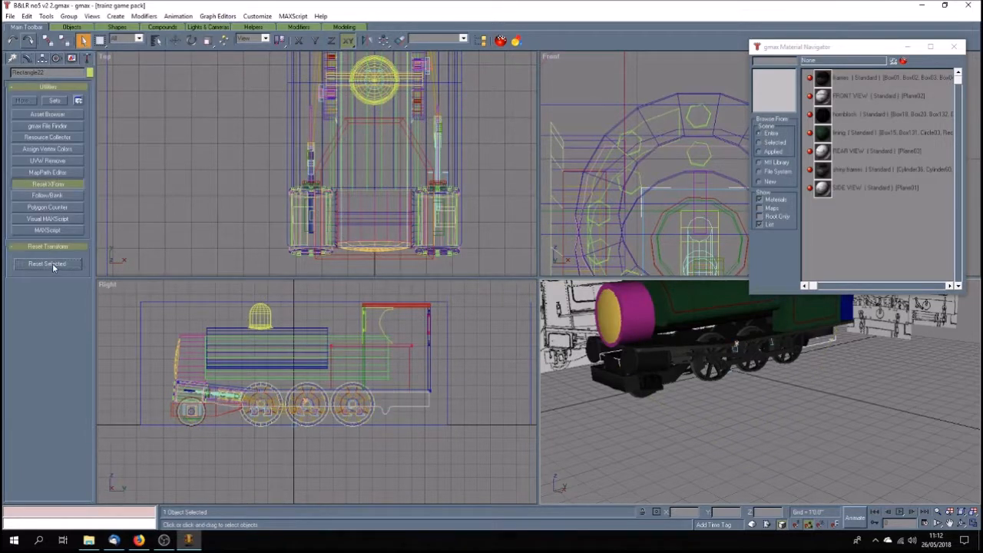
{"action": "left_click", "coordinate": [25, 60]}
{"action": "right_click", "coordinate": [49, 162]}
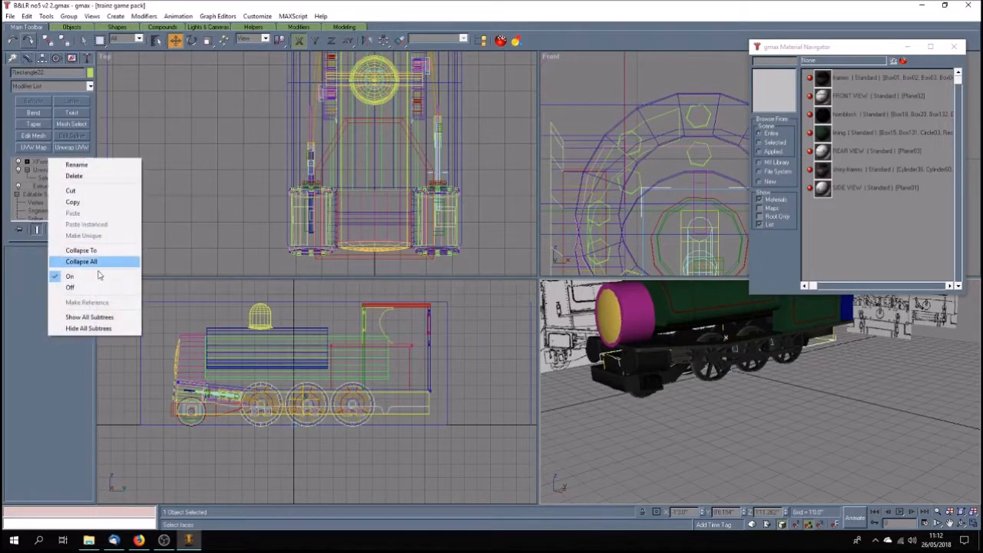
{"action": "left_click", "coordinate": [105, 263]}
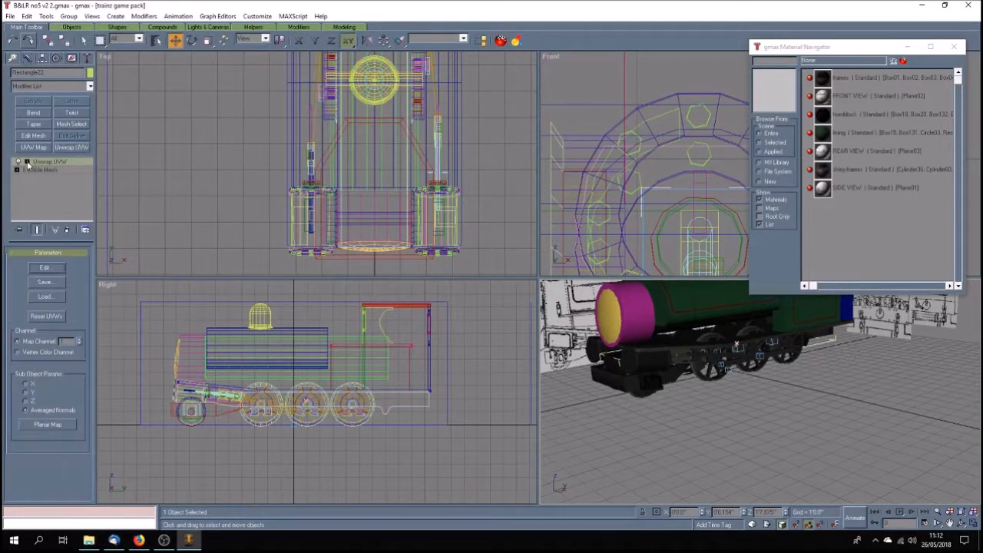
Select the frame's near-side faces in Unwrap UVW, planar map them, and shrink their coordinates onto the texture's lower-right dark square.
{"action": "left_click", "coordinate": [47, 170]}
{"action": "left_click", "coordinate": [635, 363]}
{"action": "left_click", "coordinate": [45, 267]}
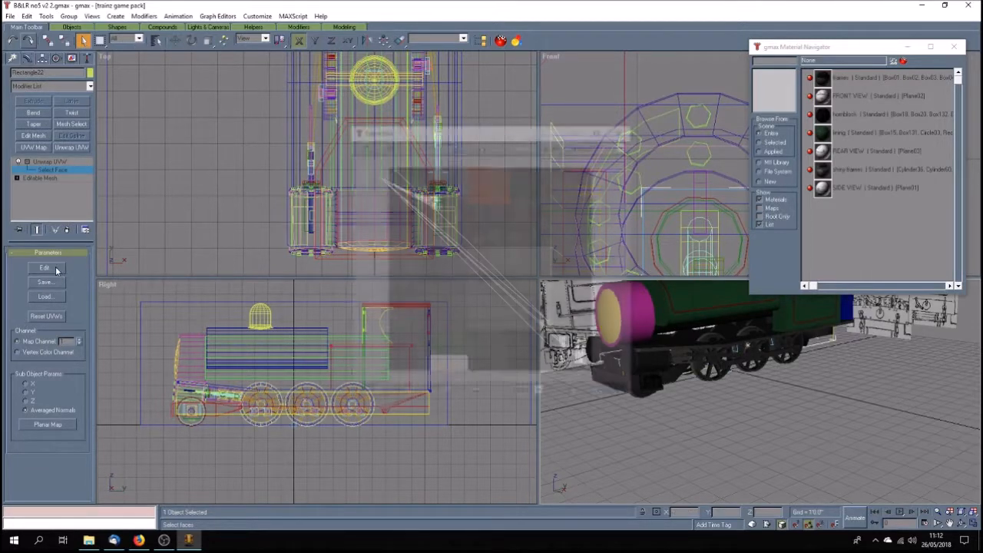
{"action": "left_click", "coordinate": [499, 396]}
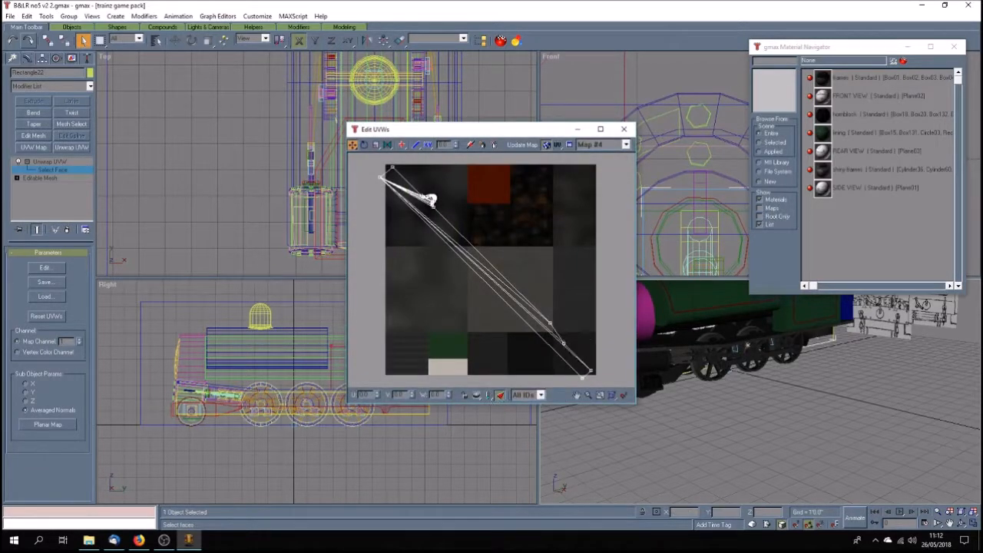
{"action": "left_click", "coordinate": [47, 424]}
{"action": "left_click", "coordinate": [377, 145]}
{"action": "left_click_drag", "start_coordinate": [388, 166], "coordinate": [498, 446]}
{"action": "left_click", "coordinate": [353, 145]}
{"action": "left_click_drag", "start_coordinate": [538, 316], "coordinate": [577, 353]}
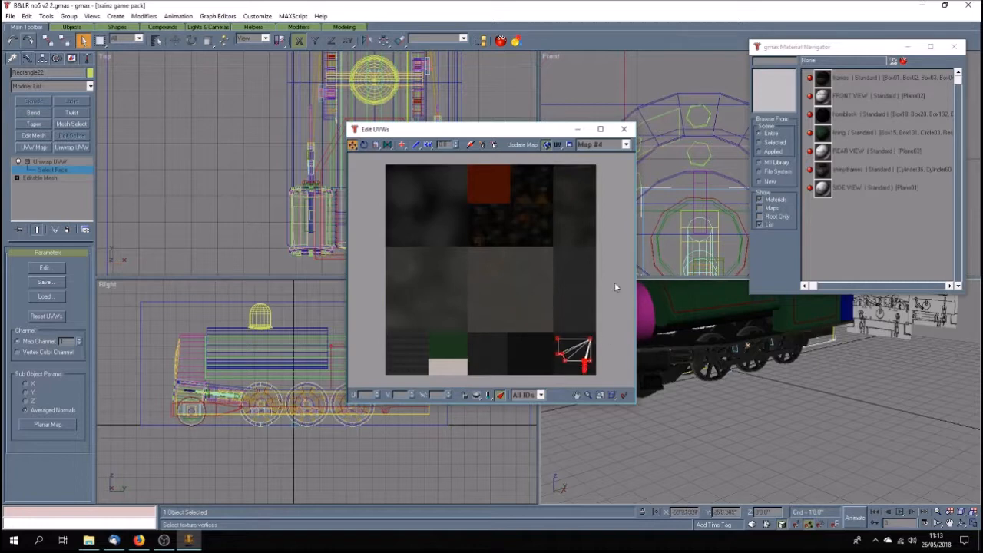
{"action": "left_click", "coordinate": [623, 128]}
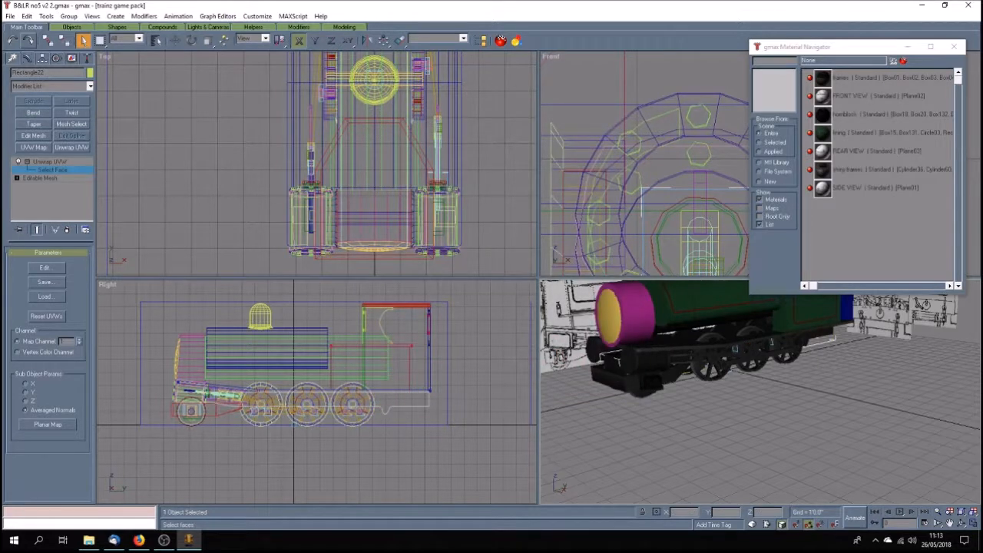
Planar map the frame's opposite side face and scale and move its coordinates onto the same dark corner square of the texture.
{"action": "left_click", "coordinate": [962, 524]}
{"action": "left_click_drag", "start_coordinate": [686, 391], "coordinate": [839, 388]}
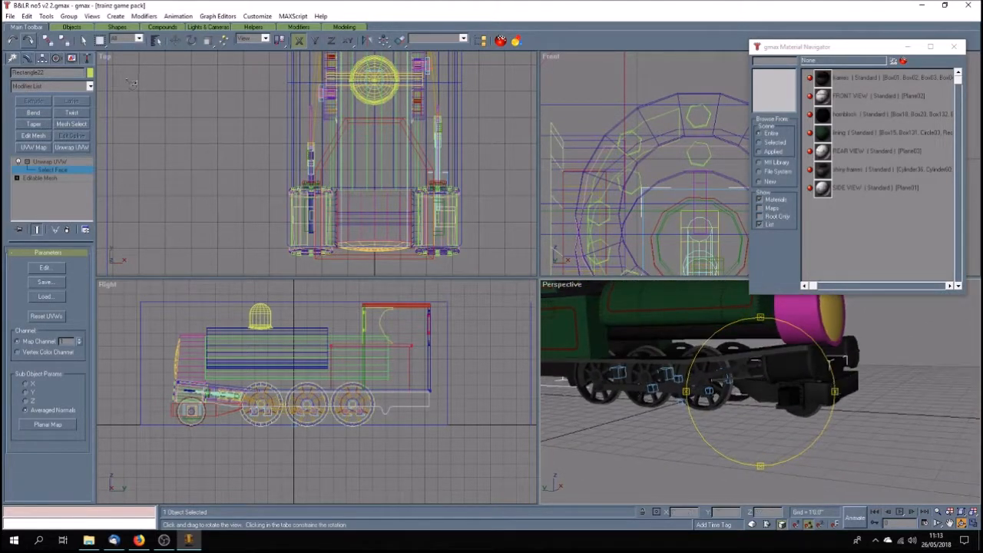
{"action": "left_click", "coordinate": [83, 42]}
{"action": "left_click", "coordinate": [755, 368]}
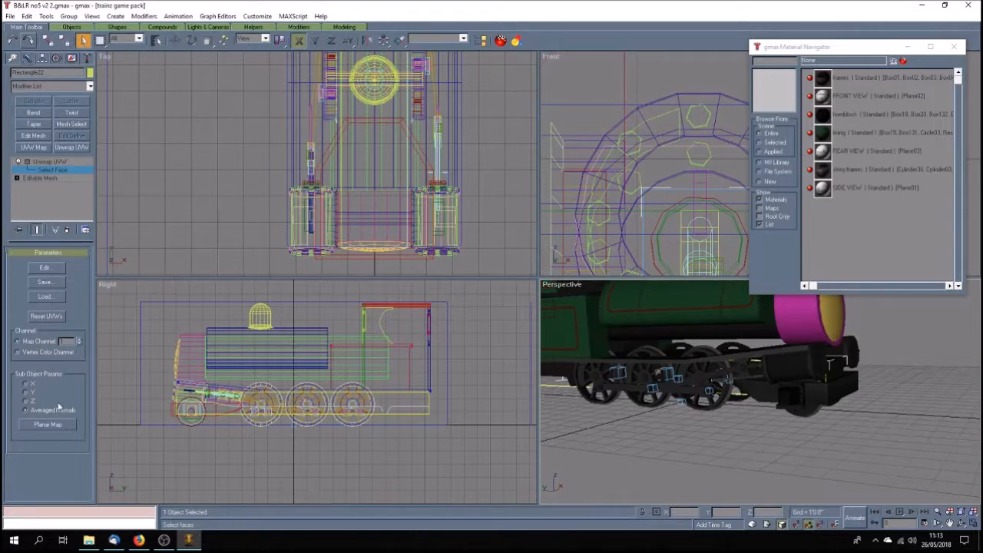
{"action": "left_click", "coordinate": [45, 267]}
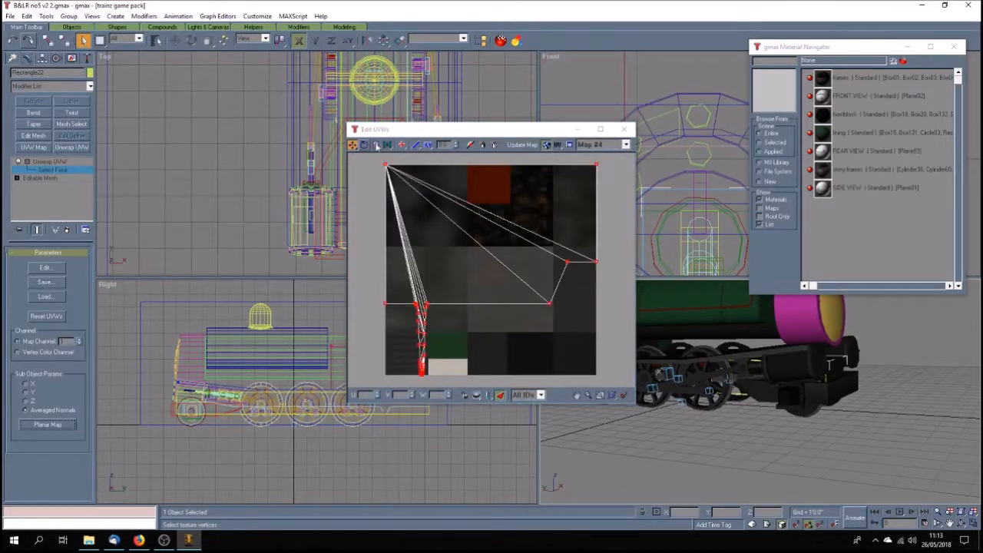
{"action": "left_click_drag", "start_coordinate": [385, 164], "coordinate": [538, 435]}
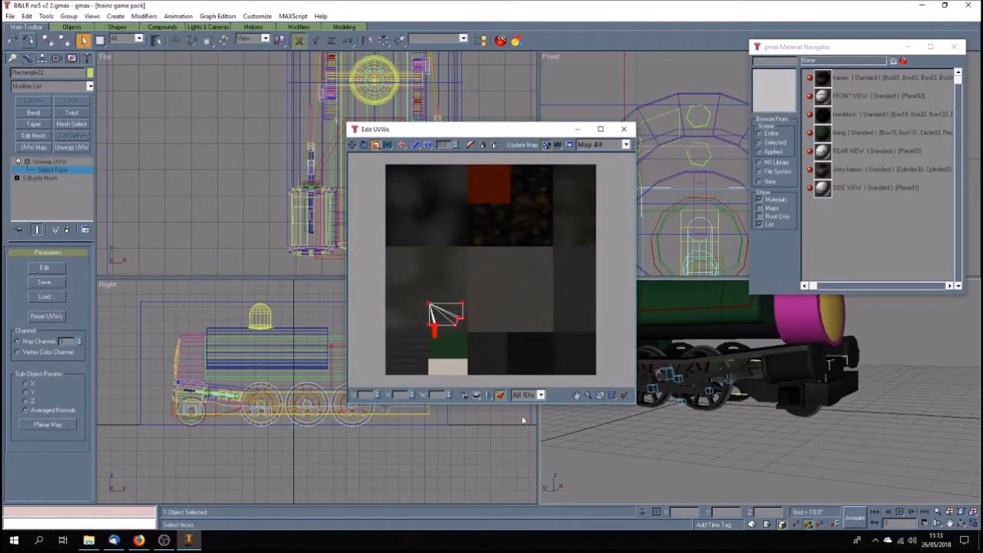
{"action": "left_click", "coordinate": [354, 145]}
{"action": "left_click_drag", "start_coordinate": [431, 307], "coordinate": [572, 346]}
{"action": "left_click", "coordinate": [624, 128]}
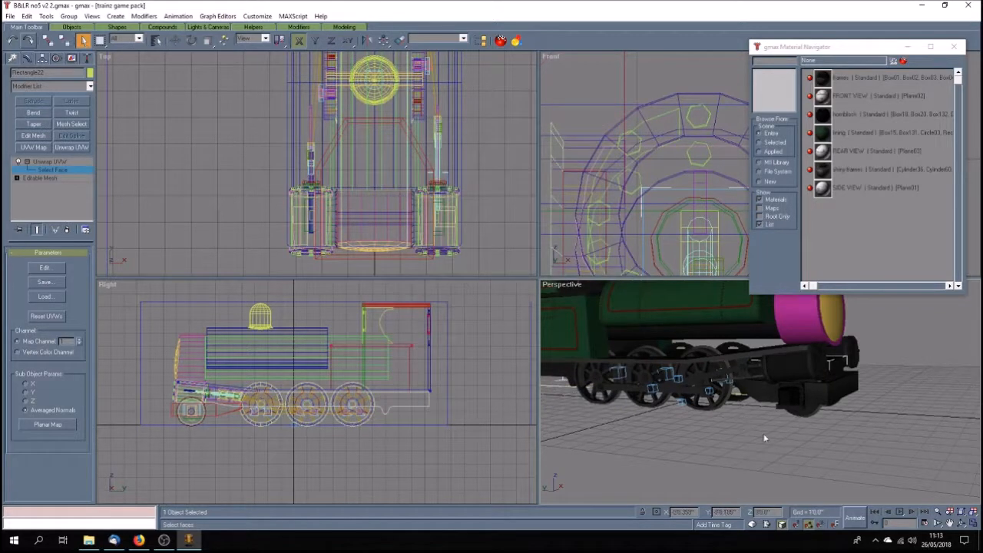
Planar map the frame's rear end face beneath the cab and fit its coordinates inside the dark lower-right texture square.
{"action": "left_click", "coordinate": [962, 523]}
{"action": "left_click_drag", "start_coordinate": [737, 384], "coordinate": [846, 425]}
{"action": "left_click", "coordinate": [83, 40]}
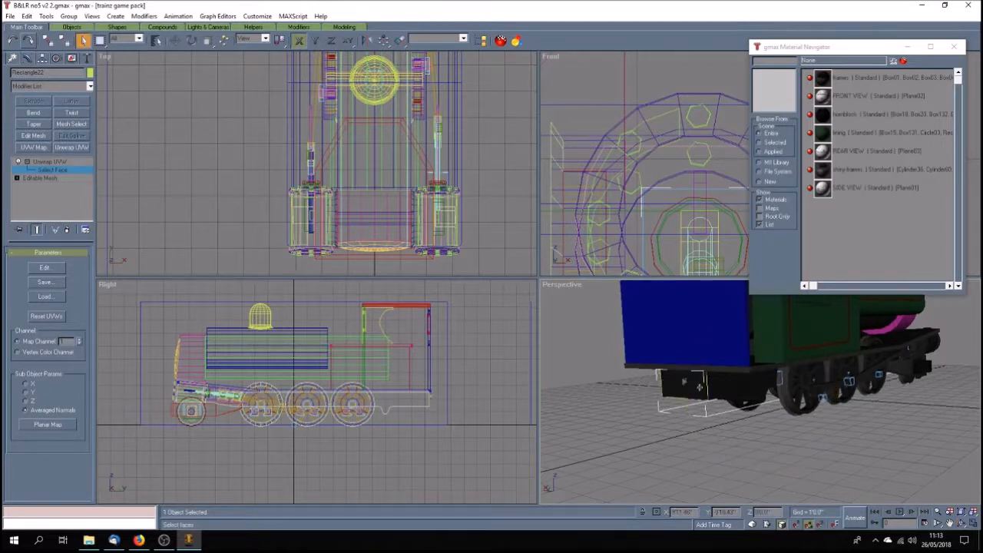
{"action": "left_click", "coordinate": [48, 424]}
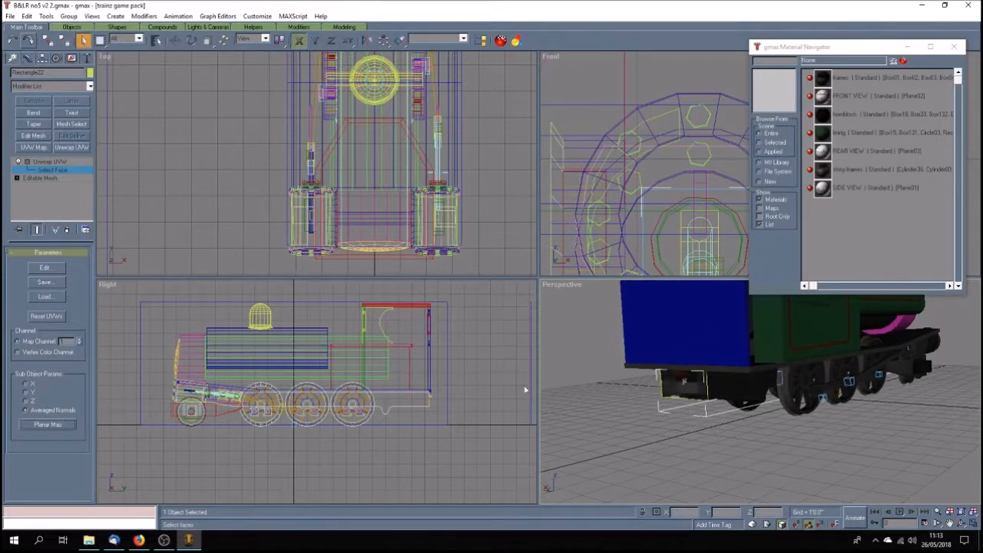
{"action": "left_click", "coordinate": [45, 267]}
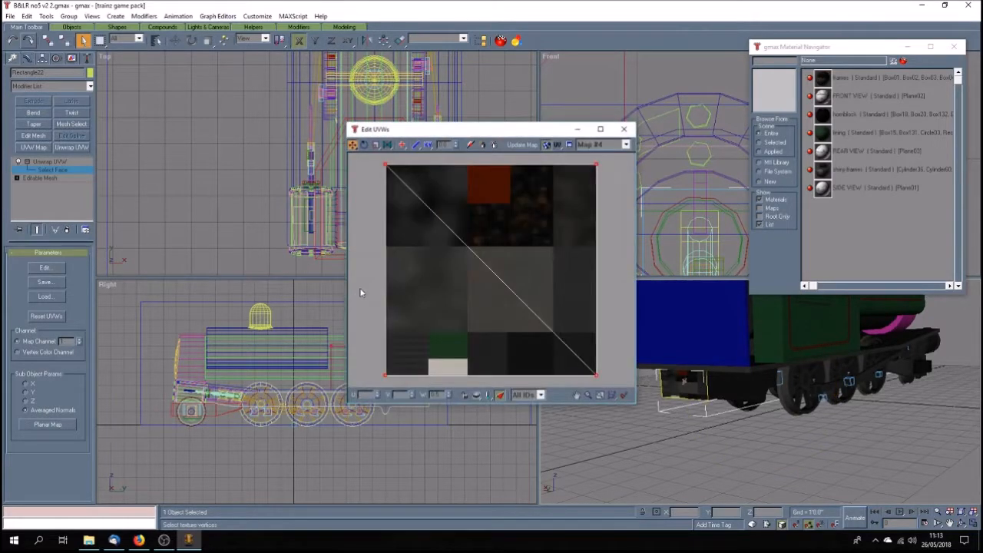
{"action": "left_click", "coordinate": [376, 145]}
{"action": "left_click_drag", "start_coordinate": [387, 165], "coordinate": [607, 532]}
{"action": "left_click", "coordinate": [352, 146]}
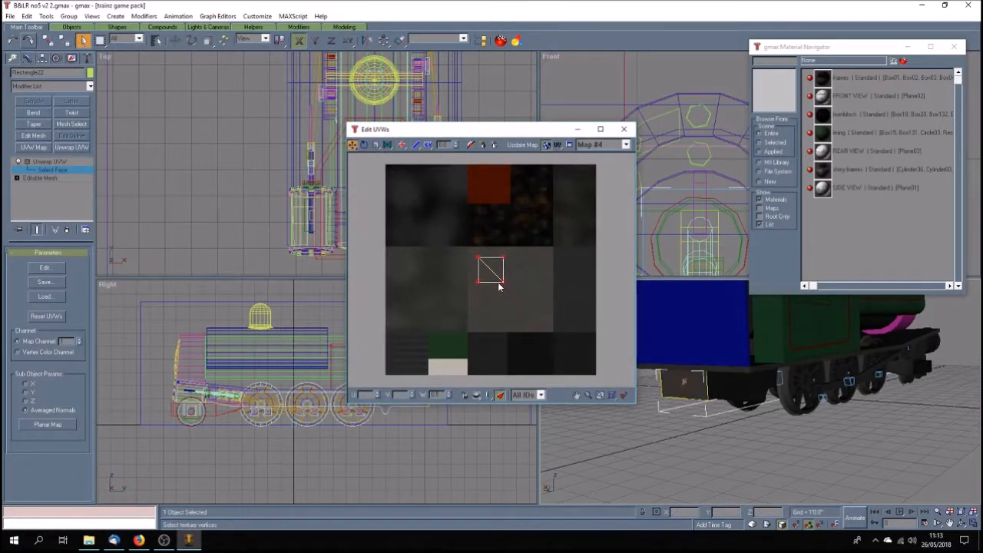
{"action": "left_click_drag", "start_coordinate": [505, 283], "coordinate": [590, 366]}
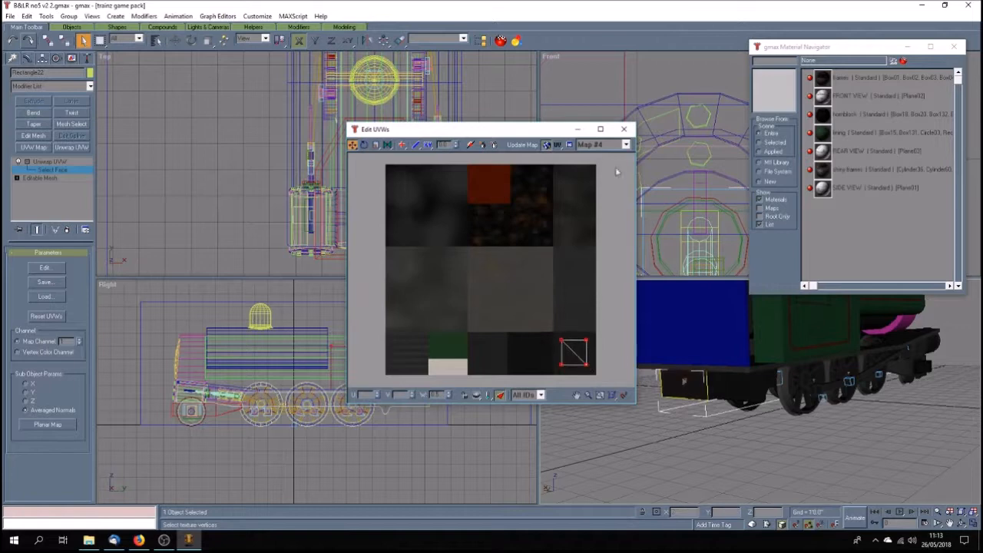
{"action": "left_click", "coordinate": [624, 129]}
Planar map the frame's front end face below the smokebox and fit its coordinates into the dark lower-right texture square.
{"action": "left_click", "coordinate": [960, 522]}
{"action": "left_click_drag", "start_coordinate": [784, 395], "coordinate": [655, 405]}
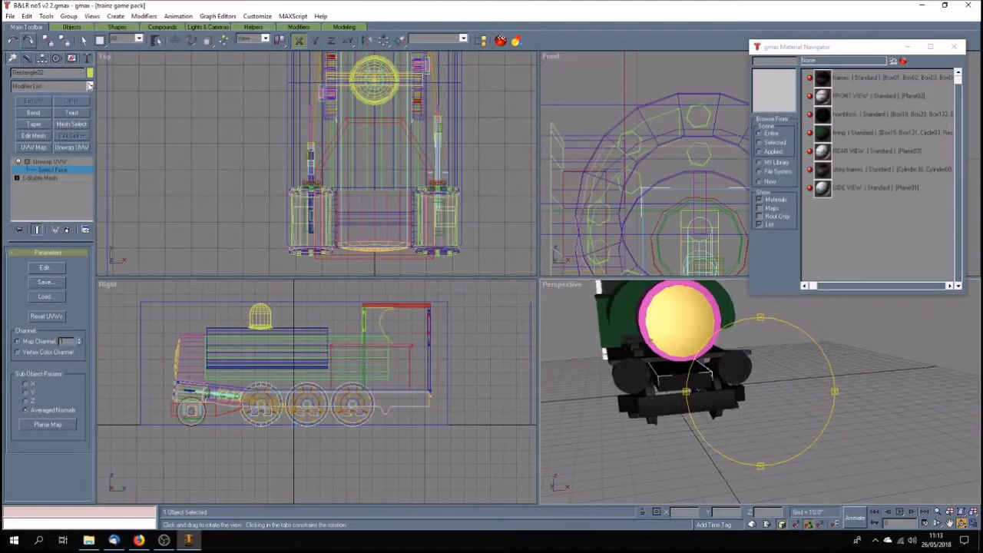
{"action": "left_click", "coordinate": [84, 42]}
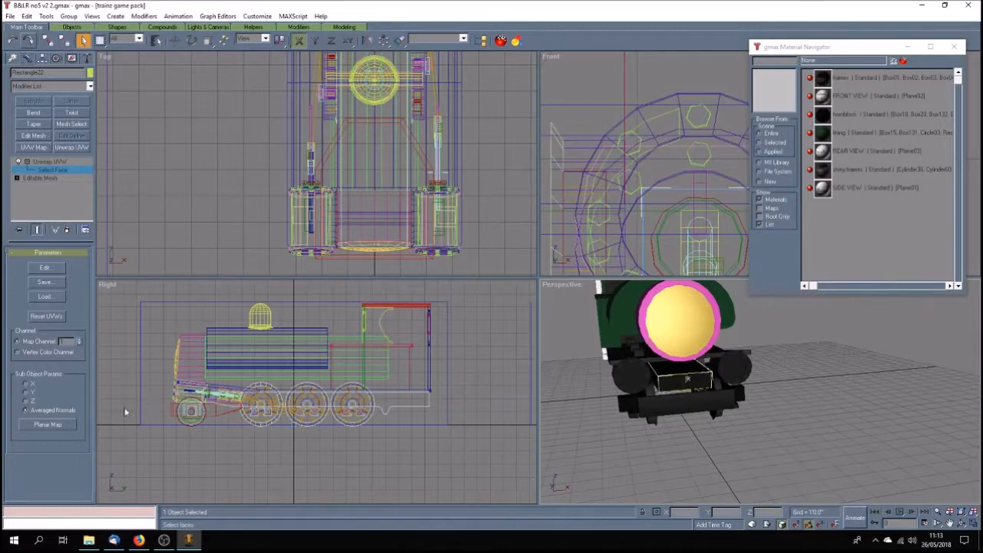
{"action": "left_click", "coordinate": [44, 268]}
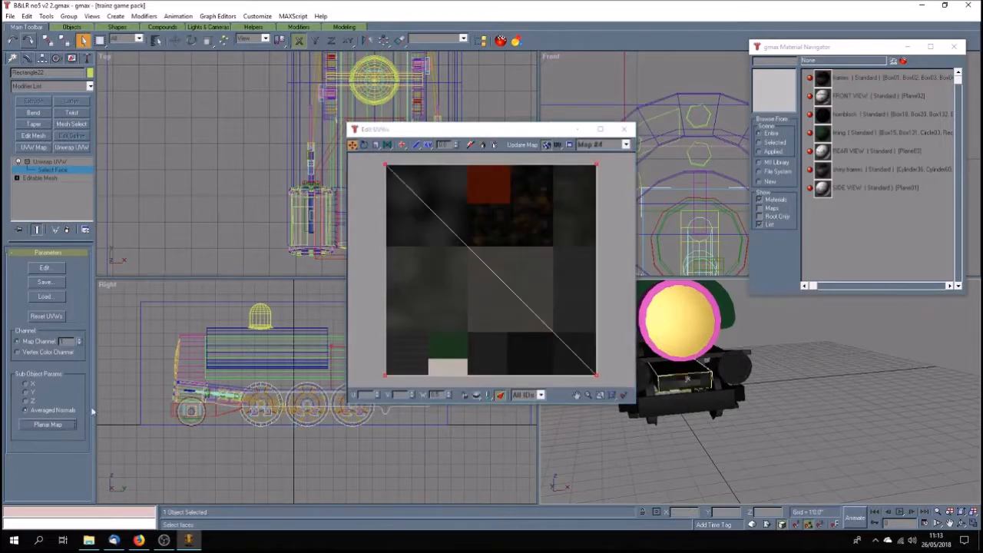
{"action": "left_click_drag", "start_coordinate": [385, 164], "coordinate": [537, 472]}
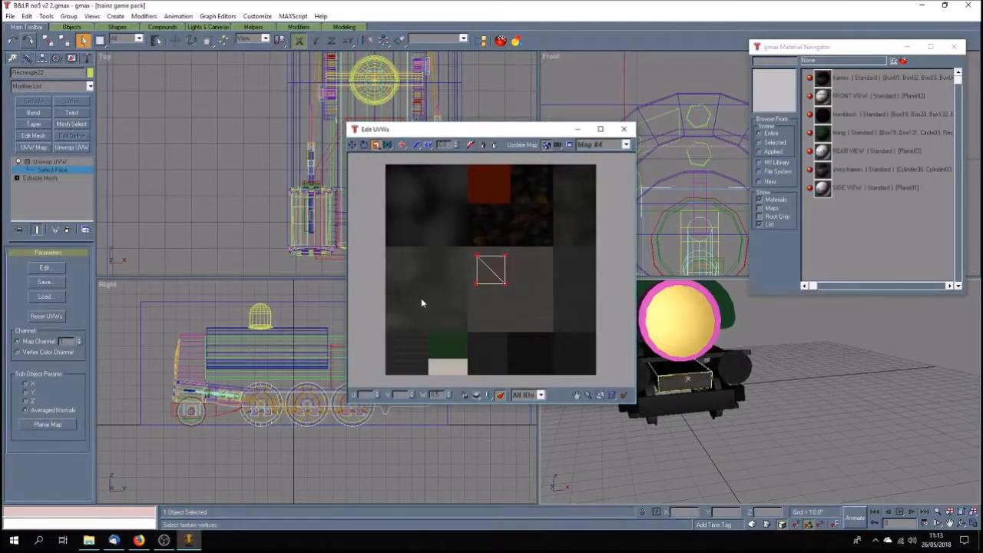
{"action": "left_click", "coordinate": [352, 145]}
{"action": "left_click_drag", "start_coordinate": [504, 283], "coordinate": [591, 370]}
{"action": "left_click", "coordinate": [623, 129]}
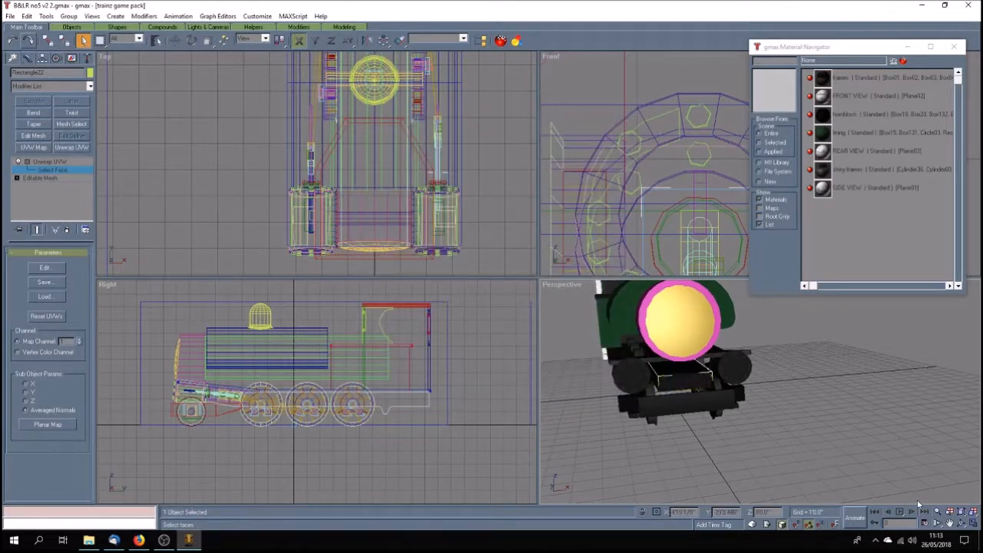
Hide everything except the side-view drawing plane and display the Right view with Smooth + Highlights shading.
{"action": "left_click", "coordinate": [961, 523]}
{"action": "left_click_drag", "start_coordinate": [768, 430], "coordinate": [633, 424]}
{"action": "left_click_drag", "start_coordinate": [708, 418], "coordinate": [720, 408]}
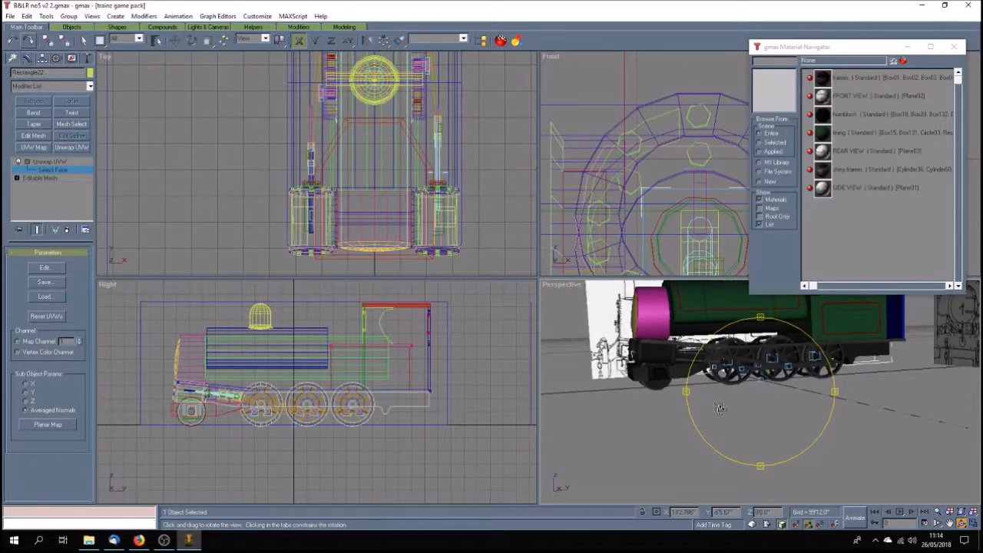
{"action": "left_click_drag", "start_coordinate": [719, 415], "coordinate": [739, 386]}
{"action": "left_click", "coordinate": [83, 40]}
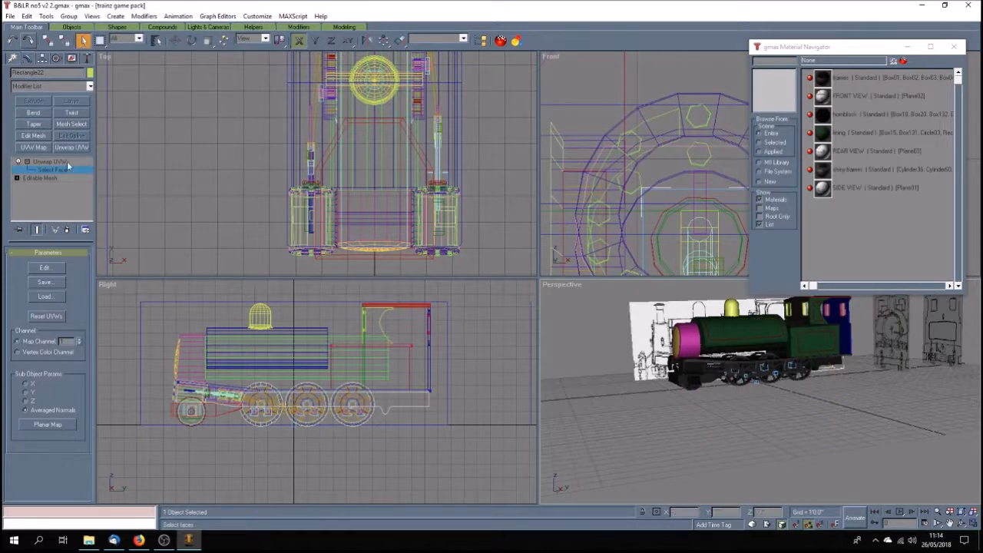
{"action": "left_click", "coordinate": [448, 338]}
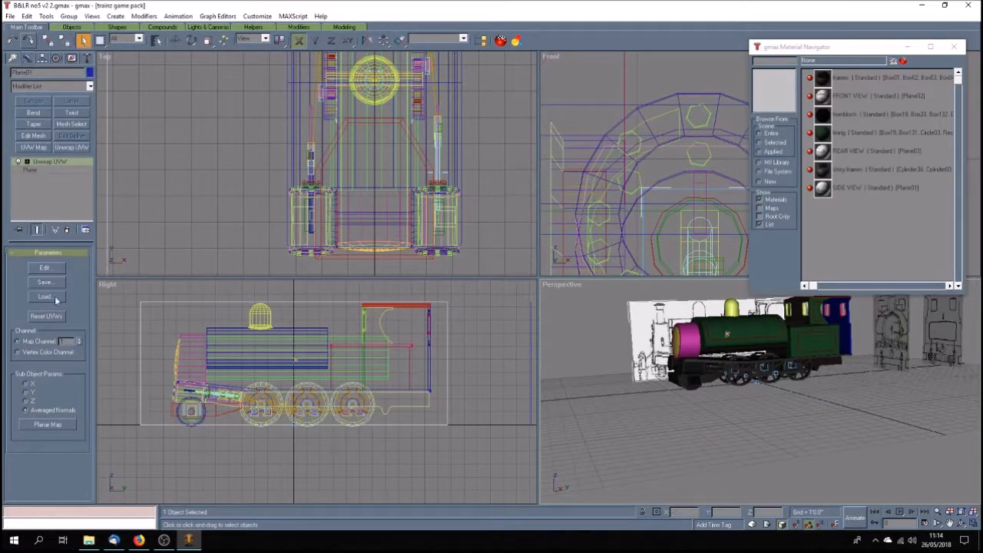
{"action": "left_click", "coordinate": [72, 58]}
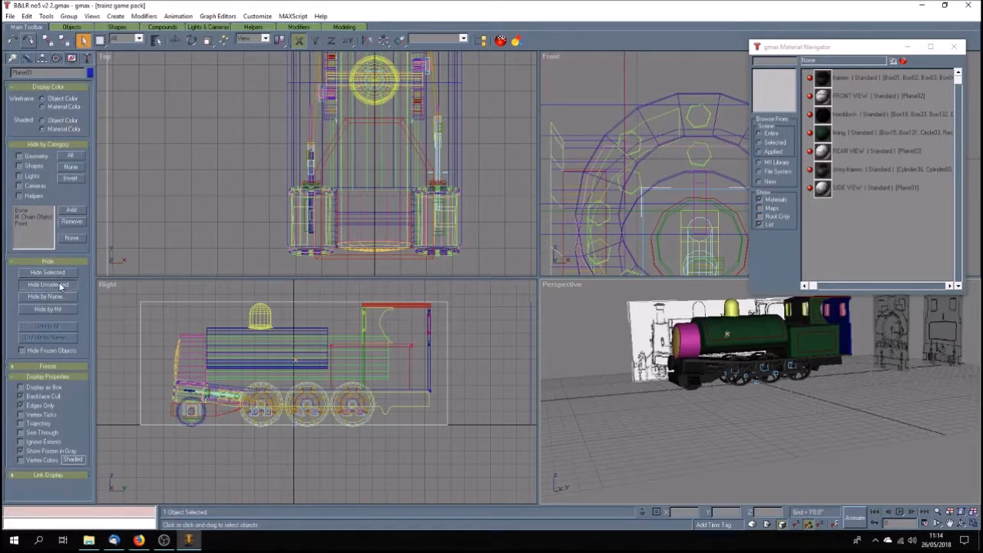
{"action": "left_click", "coordinate": [58, 283]}
{"action": "left_click", "coordinate": [949, 523]}
{"action": "right_click", "coordinate": [107, 284]}
{"action": "left_click", "coordinate": [149, 293]}
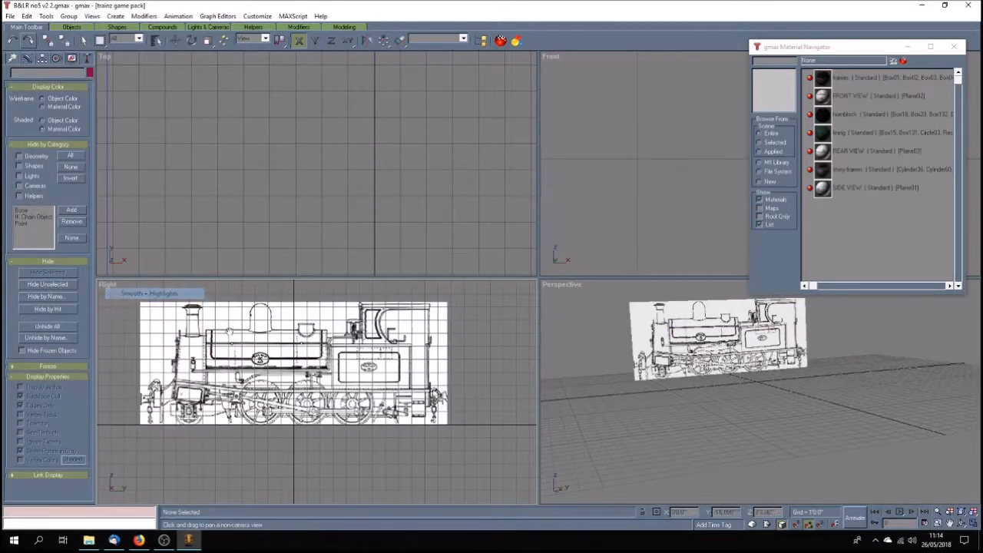
Draw a box over the strip between the saddle tank and the wheels on the side-view drawing, with a height of 2'6".
{"action": "scroll", "coordinate": [319, 388], "scroll_direction": "up", "scroll_amount": 2}
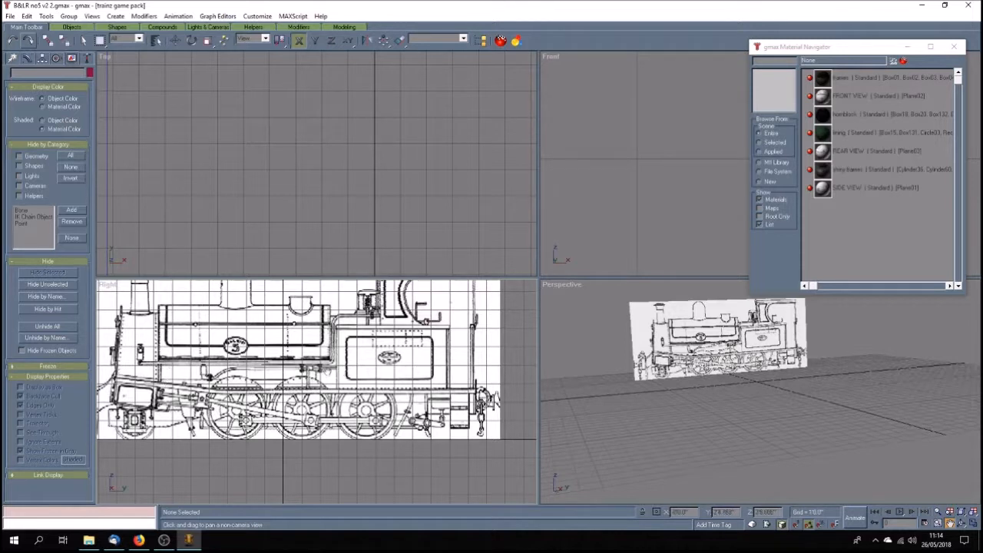
{"action": "left_click", "coordinate": [12, 59]}
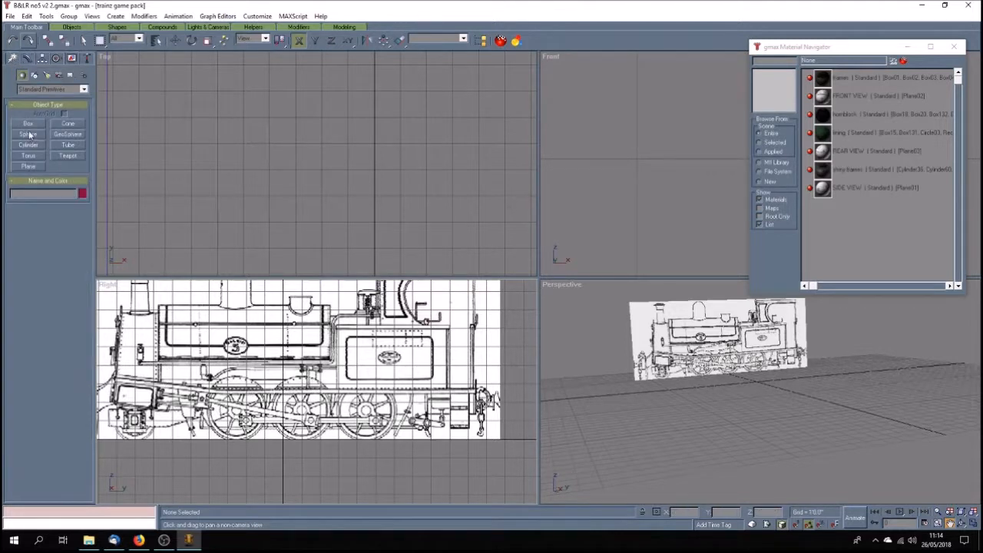
{"action": "left_click", "coordinate": [28, 123]}
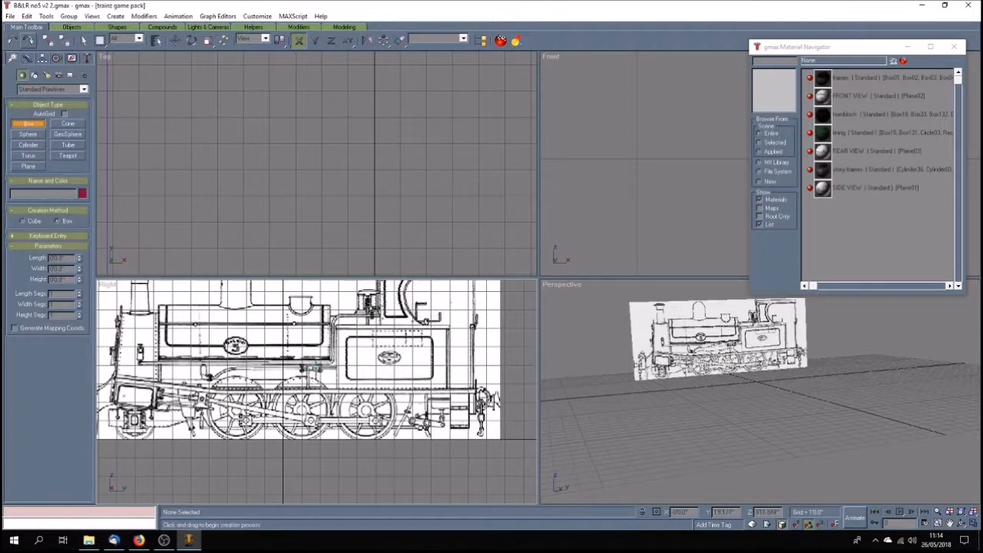
{"action": "left_click_drag", "start_coordinate": [315, 366], "coordinate": [160, 389]}
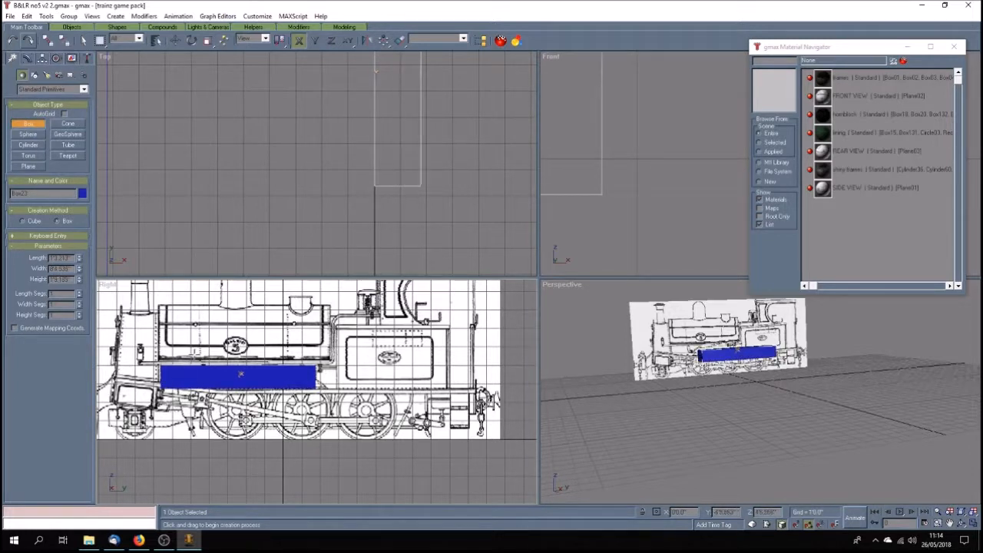
{"action": "left_click", "coordinate": [202, 344]}
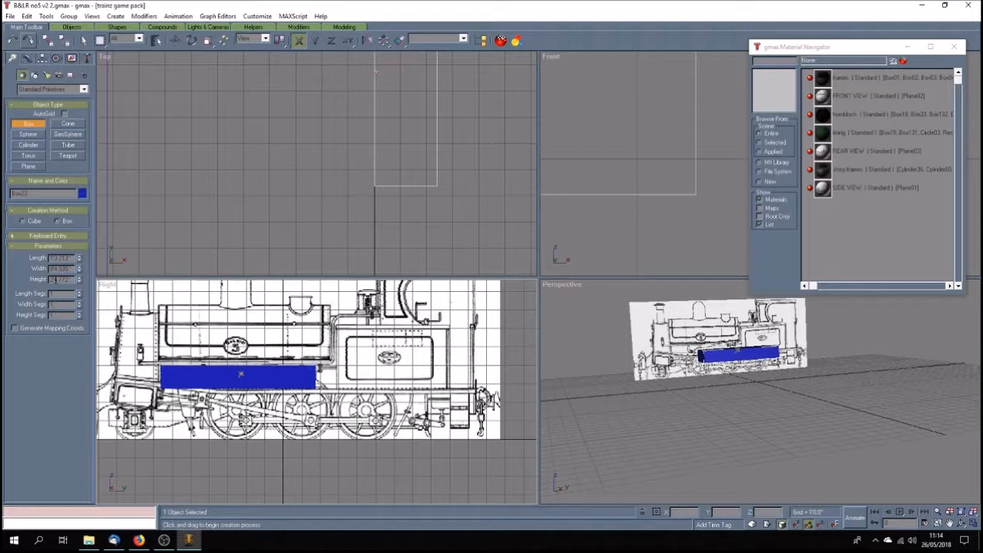
{"action": "type", "text": "6"}
{"action": "key", "text": "Return"}
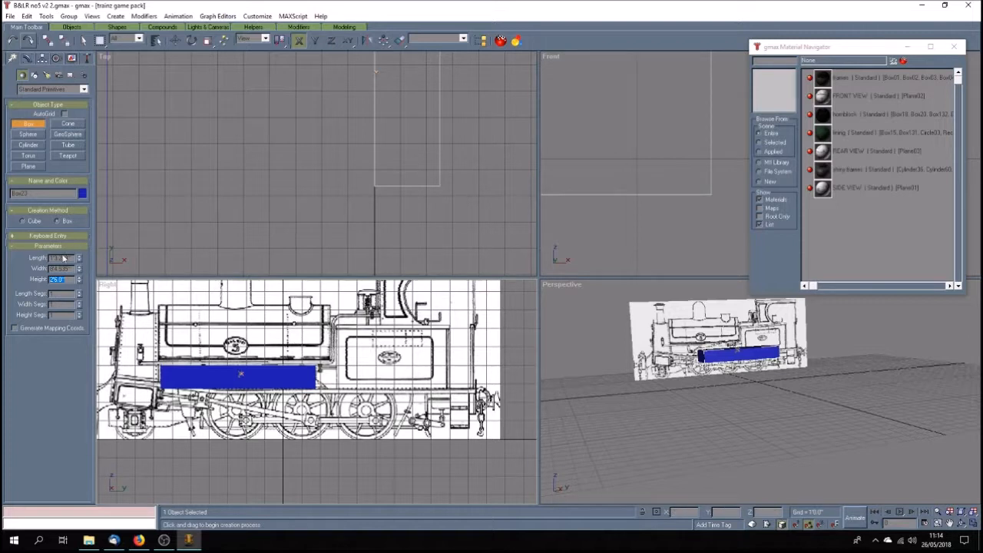
Centre the new box's pivot on the object and move the box to X 0.
{"action": "left_click", "coordinate": [43, 60]}
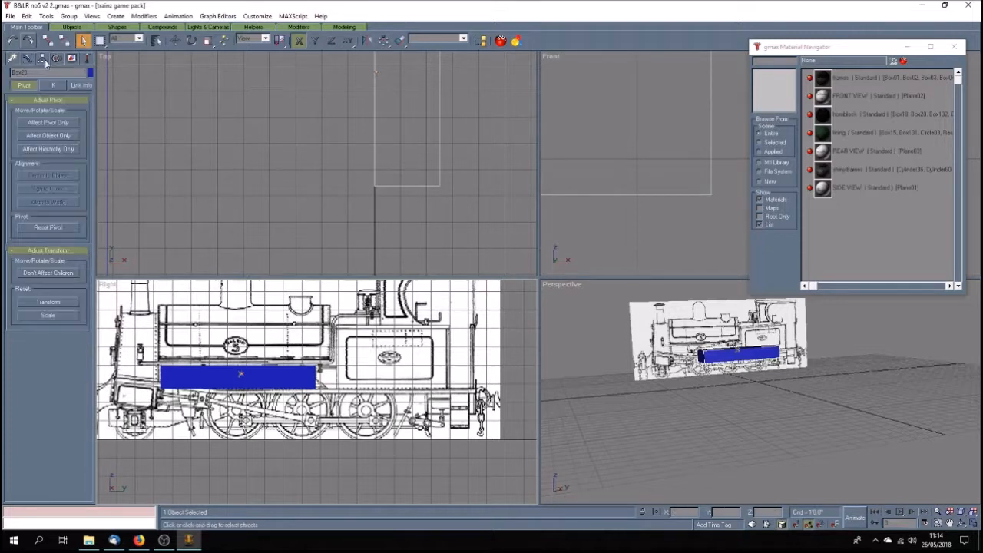
{"action": "left_click", "coordinate": [52, 124]}
{"action": "left_click", "coordinate": [58, 179]}
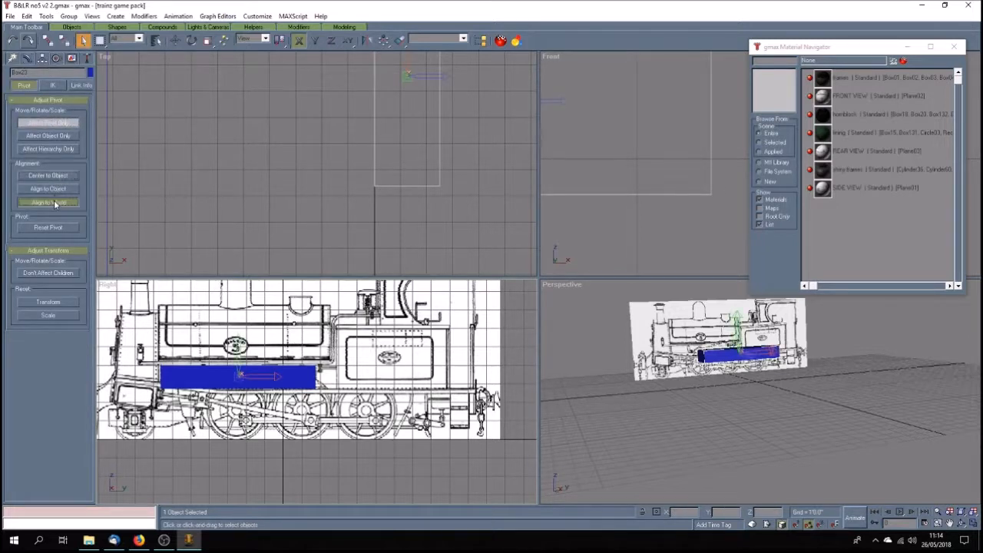
{"action": "left_click", "coordinate": [47, 122]}
{"action": "left_click", "coordinate": [175, 40]}
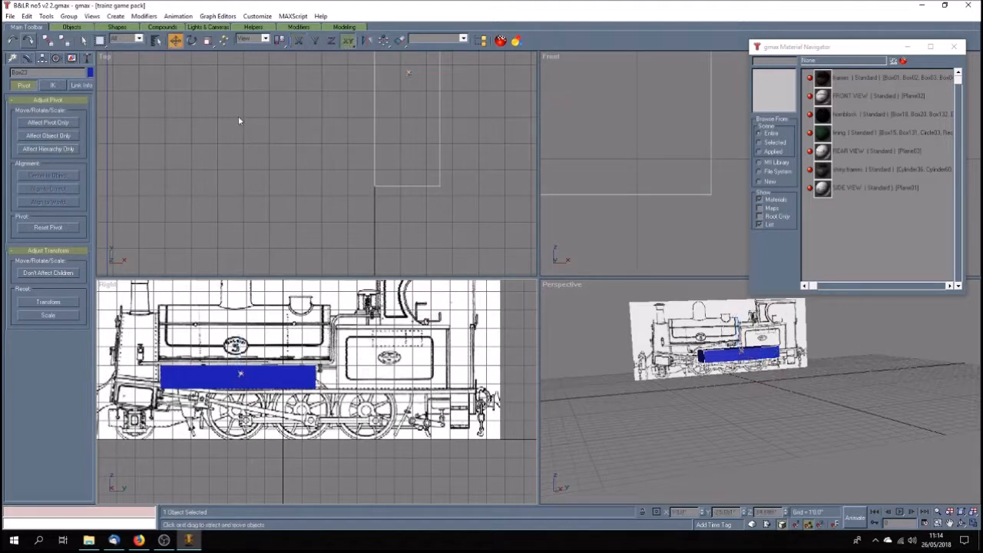
{"action": "double_click", "coordinate": [694, 511]}
{"action": "type", "text": "0"}
{"action": "key", "text": "Return"}
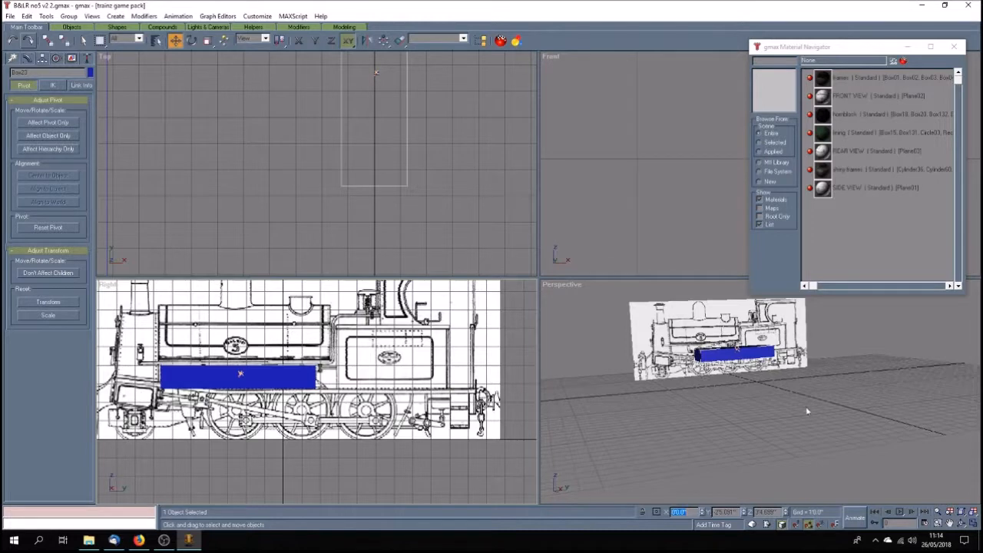
Unhide all objects and check how the new box sits between the saddle tank and the wheels.
{"action": "left_click", "coordinate": [72, 59]}
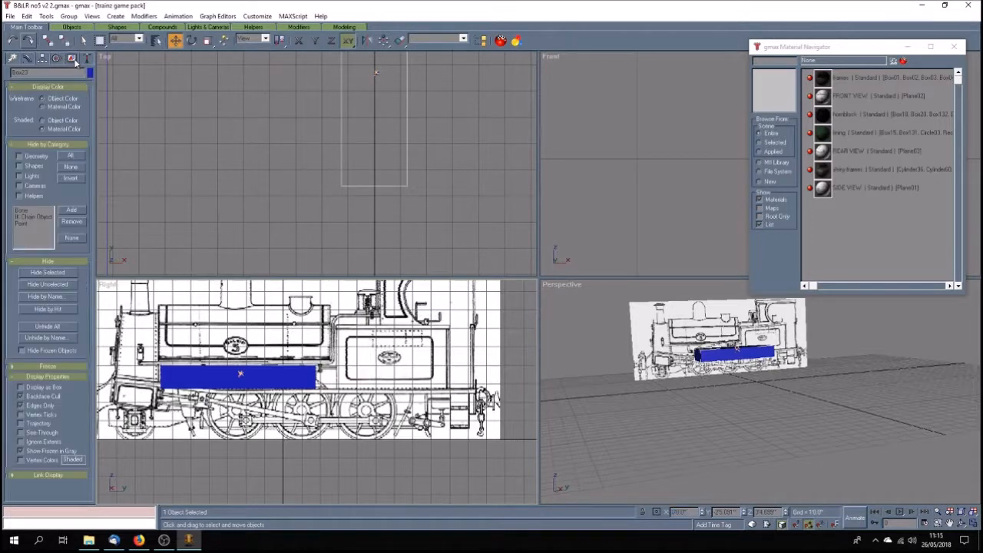
{"action": "left_click", "coordinate": [47, 326]}
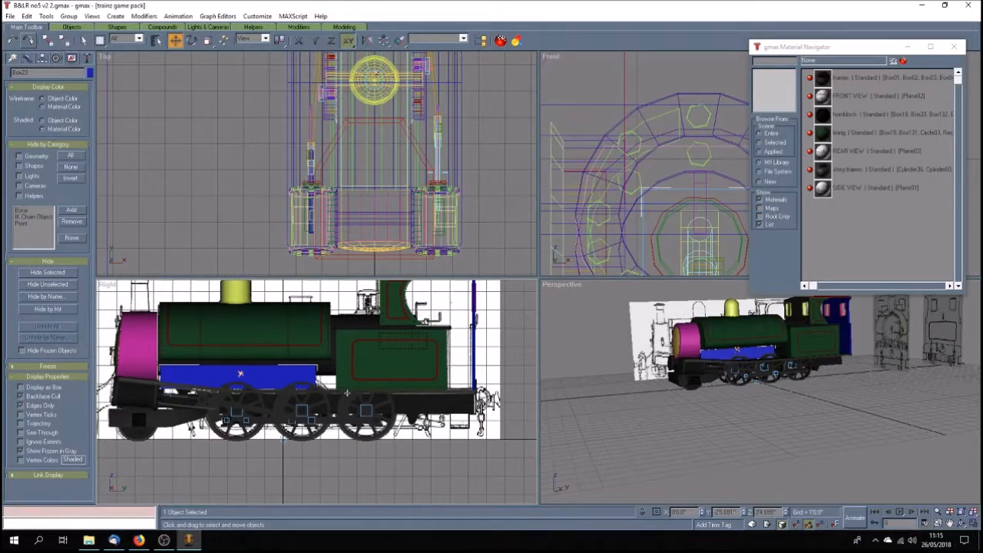
{"action": "left_click", "coordinate": [962, 522]}
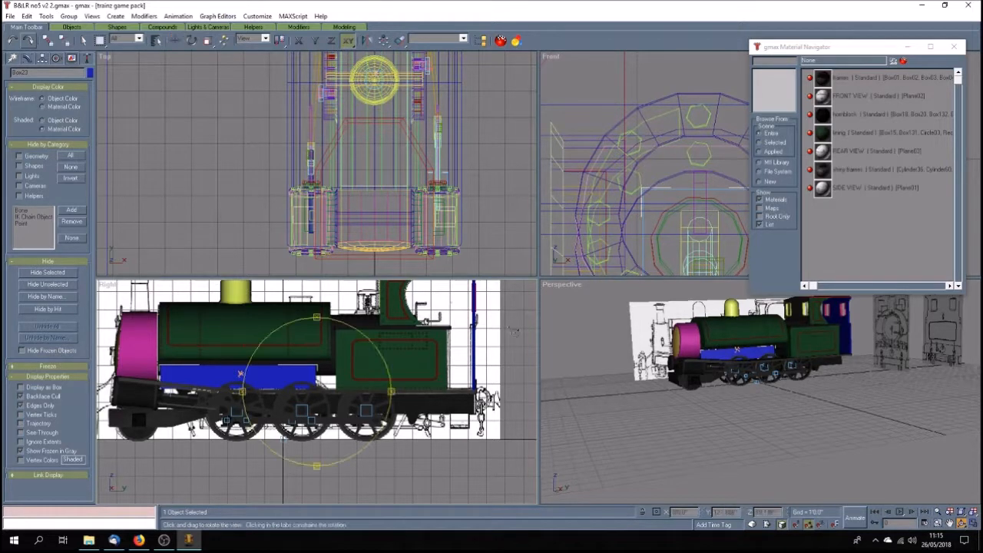
{"action": "left_click_drag", "start_coordinate": [730, 362], "coordinate": [693, 351]}
{"action": "scroll", "coordinate": [739, 355], "scroll_direction": "up", "scroll_amount": 3}
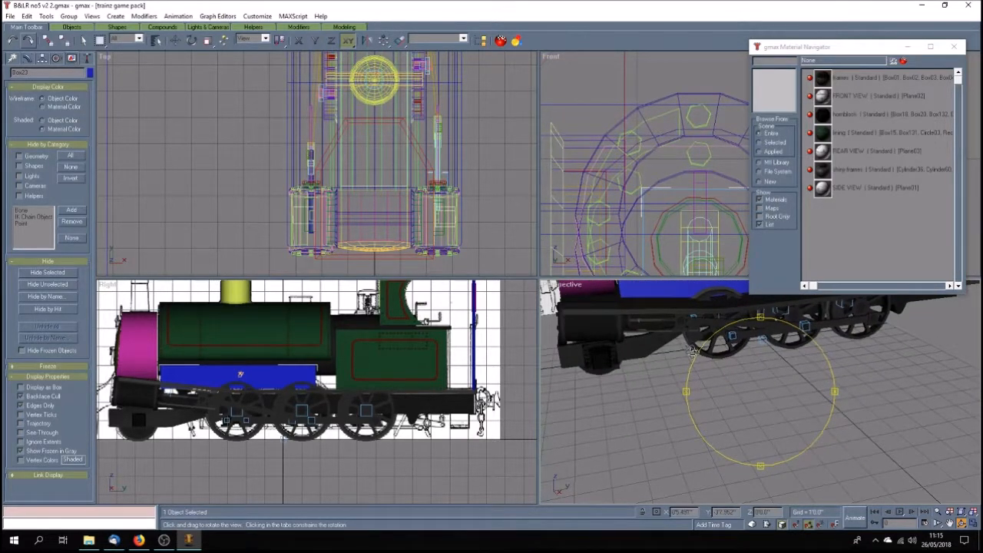
{"action": "left_click_drag", "start_coordinate": [747, 377], "coordinate": [749, 377]}
{"action": "left_click", "coordinate": [83, 41]}
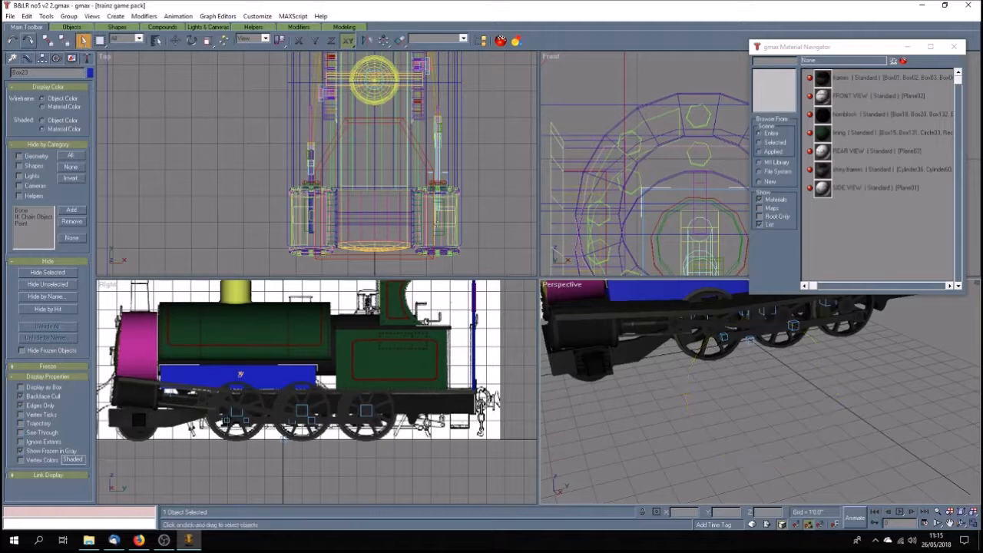
{"action": "left_click", "coordinate": [739, 390]}
{"action": "left_click", "coordinate": [660, 295]}
{"action": "left_click", "coordinate": [950, 522]}
{"action": "left_click_drag", "start_coordinate": [718, 406], "coordinate": [744, 465]}
Reduce the box's height, then centre its pivot on the object again and position it at X 0.
{"action": "left_click", "coordinate": [28, 59]}
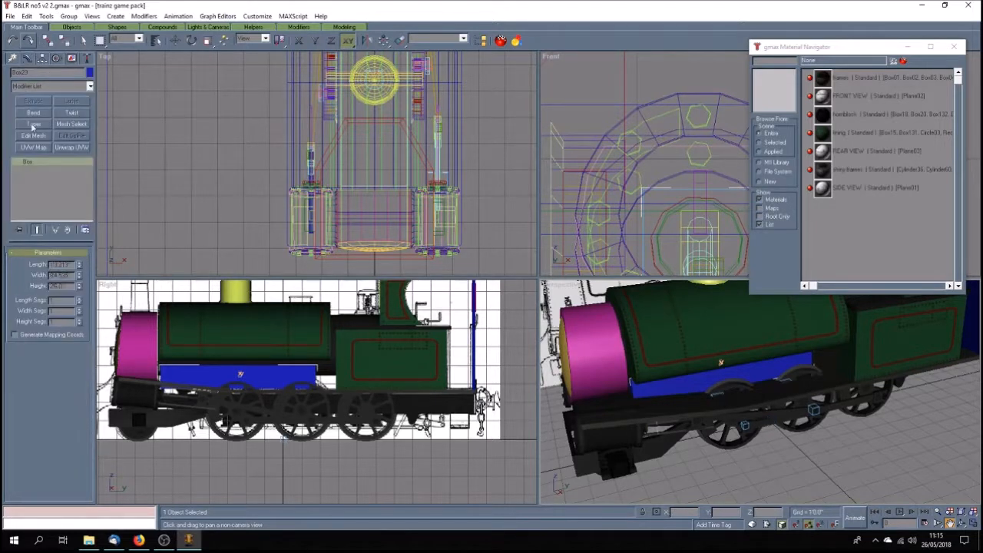
{"action": "left_click", "coordinate": [80, 288]}
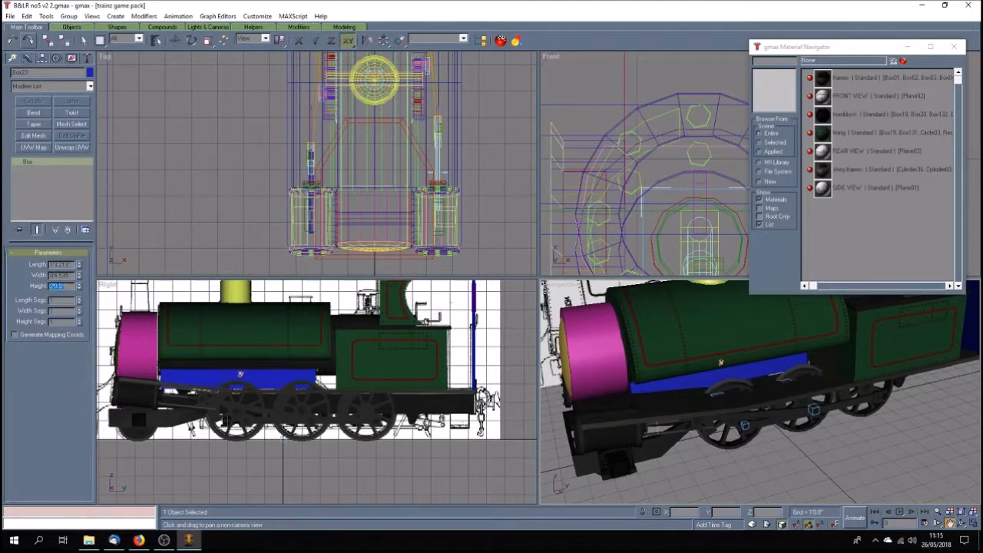
{"action": "left_click", "coordinate": [43, 59]}
{"action": "left_click", "coordinate": [50, 122]}
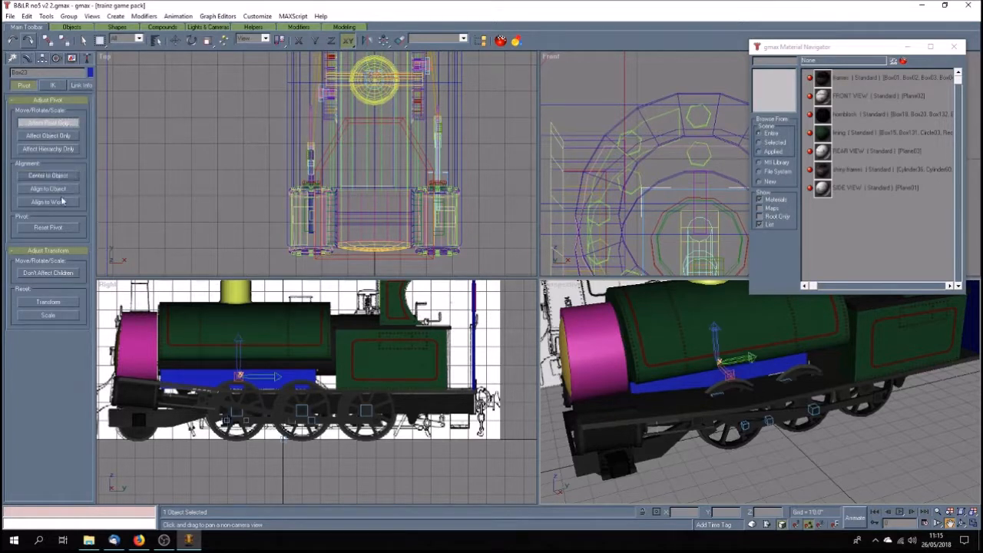
{"action": "left_click", "coordinate": [65, 124]}
{"action": "left_click", "coordinate": [176, 42]}
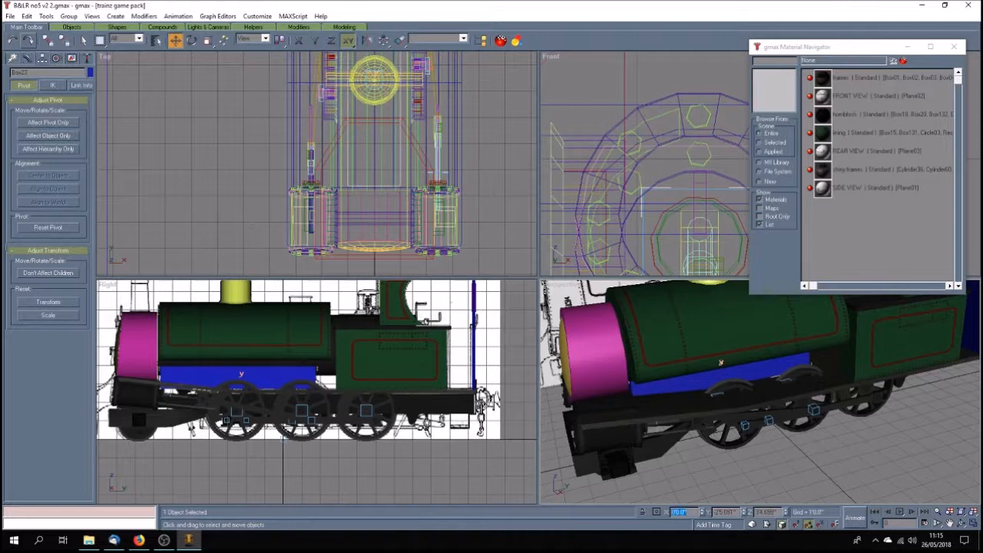
Apply the hornblock material to the box and add an Unwrap UVW modifier to edit its texture coordinates.
{"action": "double_click", "coordinate": [852, 113]}
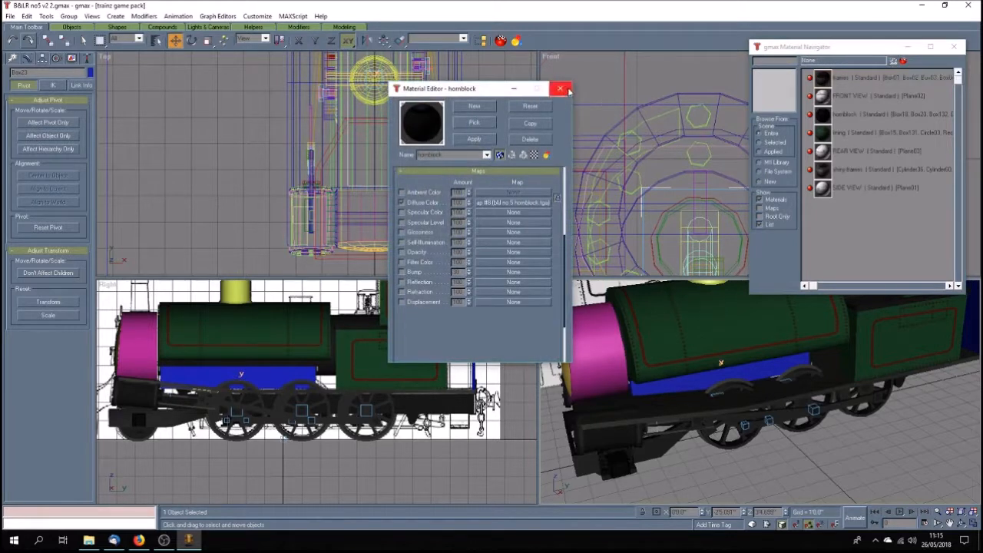
{"action": "left_click", "coordinate": [561, 89]}
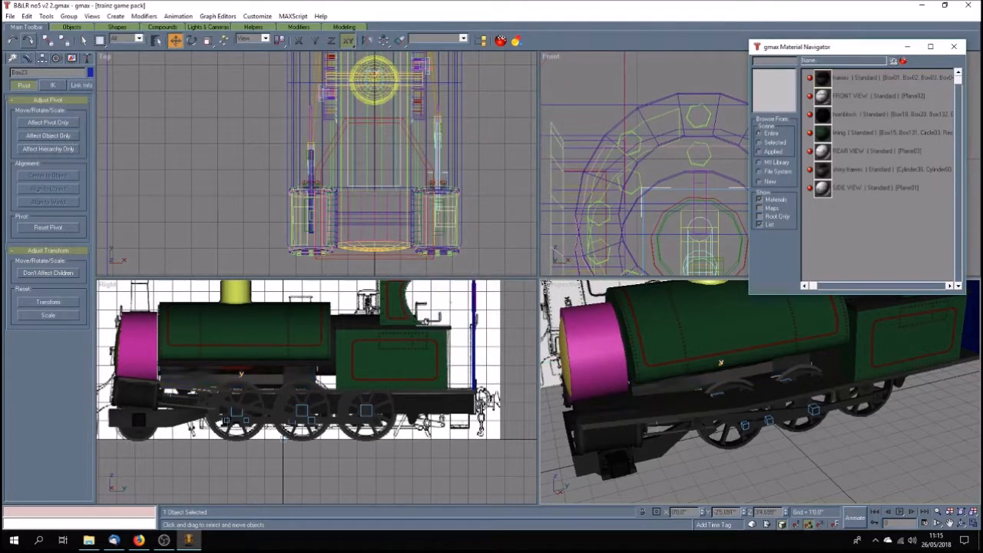
{"action": "left_click", "coordinate": [27, 58]}
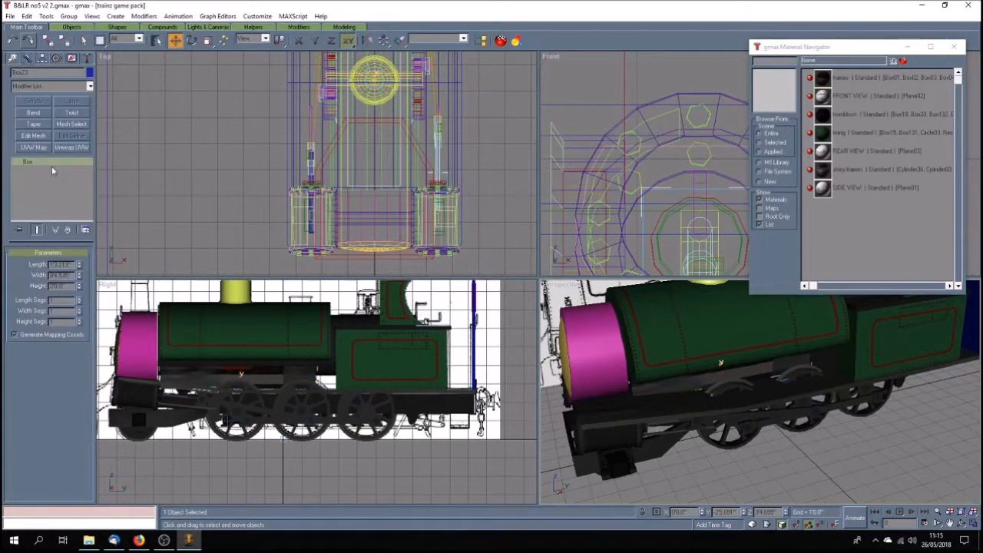
{"action": "left_click", "coordinate": [69, 147]}
{"action": "left_click", "coordinate": [48, 268]}
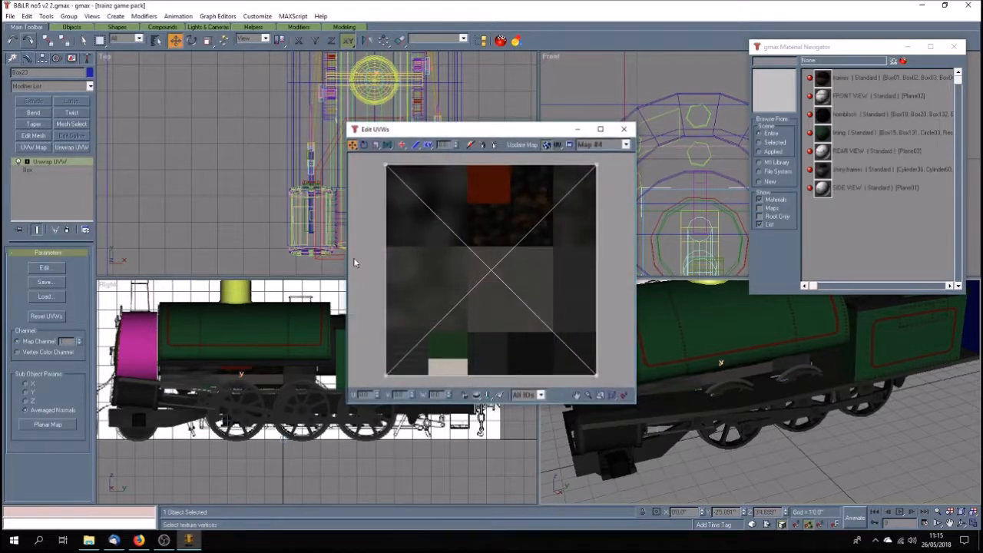
Scale down all the box's texture coordinates and fit them into the dark lower-right texture square.
{"action": "left_click", "coordinate": [375, 146]}
{"action": "left_click_drag", "start_coordinate": [374, 157], "coordinate": [658, 420]}
{"action": "left_click_drag", "start_coordinate": [387, 166], "coordinate": [482, 328]}
{"action": "left_click", "coordinate": [352, 146]}
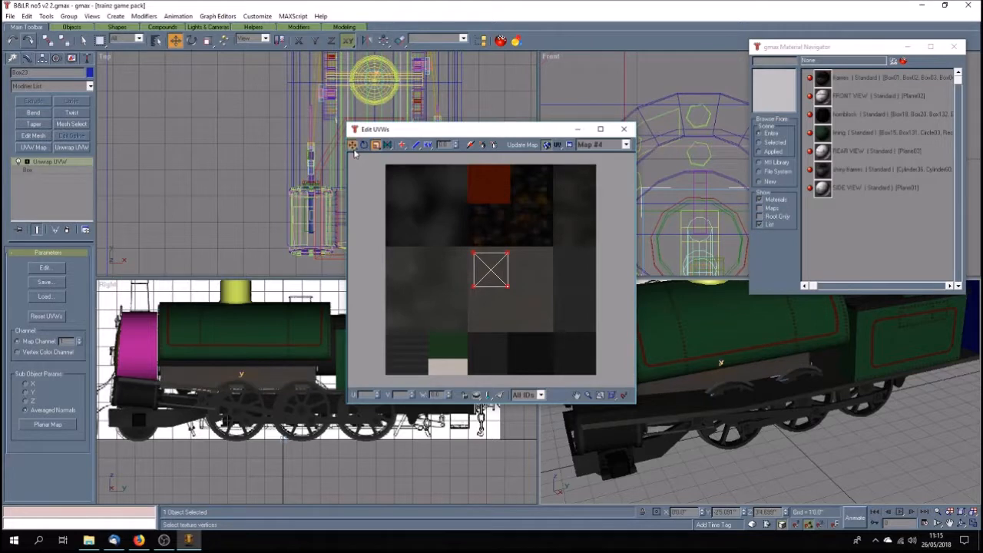
{"action": "left_click_drag", "start_coordinate": [512, 296], "coordinate": [596, 382]}
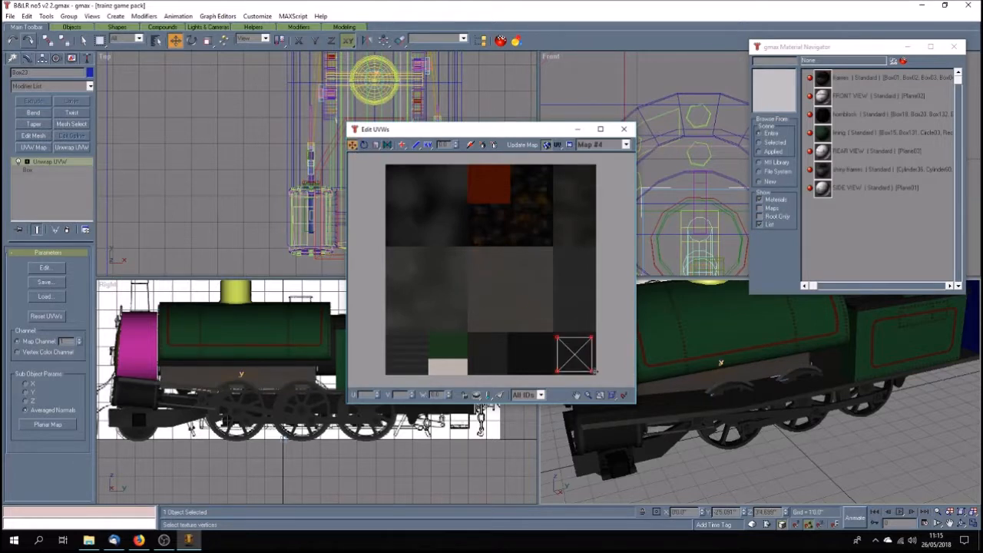
{"action": "left_click", "coordinate": [624, 129]}
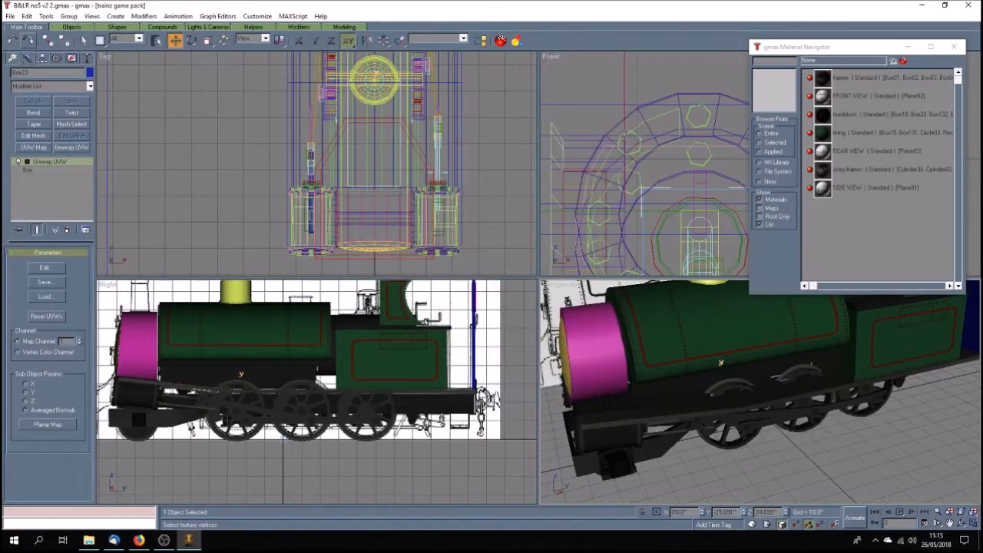
Deselect the box, turn on Texture Correction for the Perspective view and inspect the textured locomotive.
{"action": "left_click", "coordinate": [781, 481]}
{"action": "left_click", "coordinate": [961, 523]}
{"action": "left_click_drag", "start_coordinate": [711, 394], "coordinate": [750, 414]}
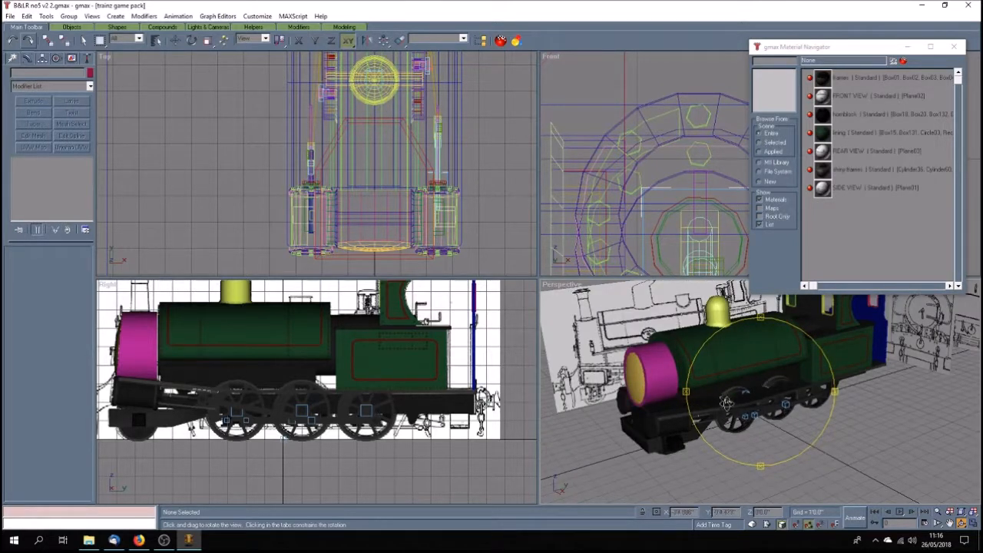
{"action": "left_click_drag", "start_coordinate": [731, 411], "coordinate": [716, 394]}
{"action": "right_click", "coordinate": [562, 284]}
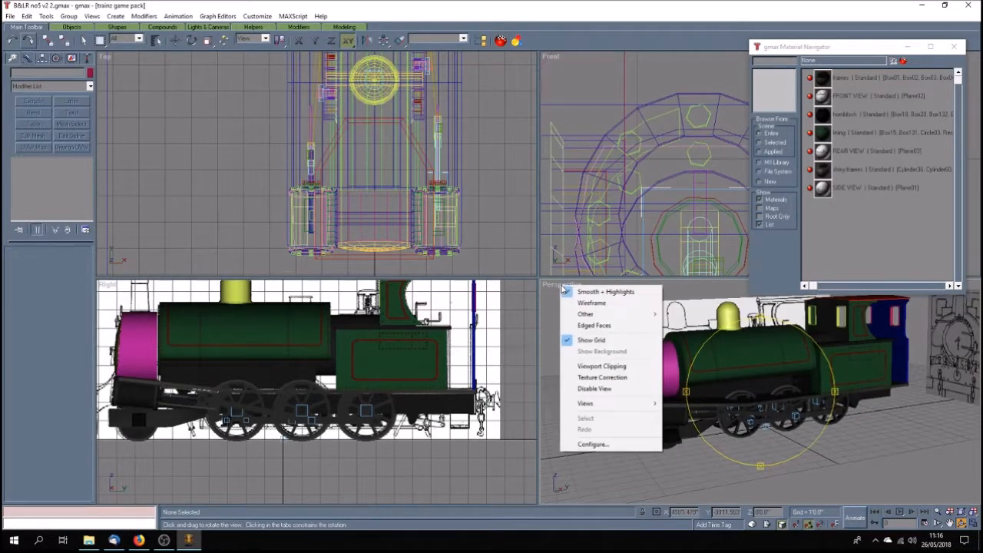
{"action": "left_click", "coordinate": [591, 377]}
{"action": "left_click_drag", "start_coordinate": [753, 421], "coordinate": [725, 411]}
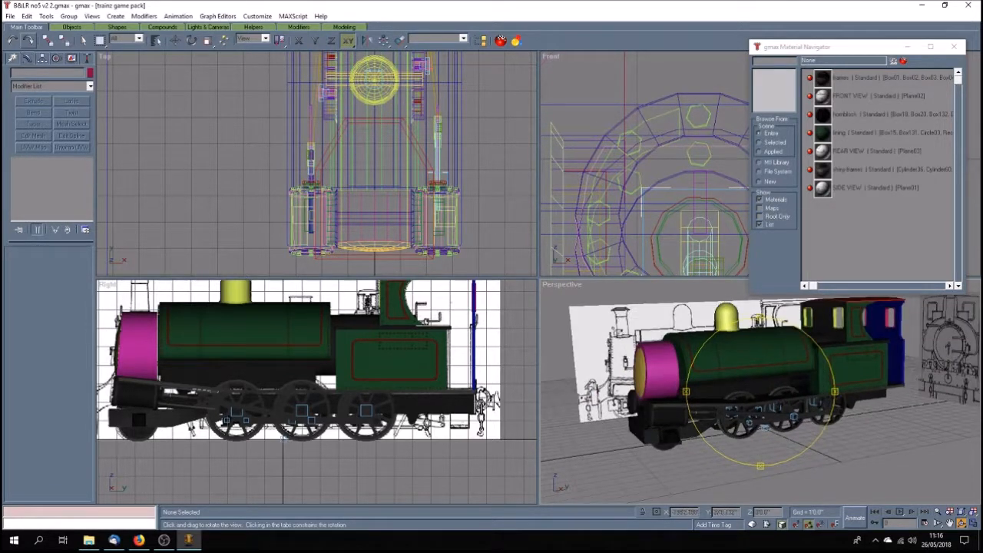
{"action": "left_click_drag", "start_coordinate": [770, 404], "coordinate": [771, 406]}
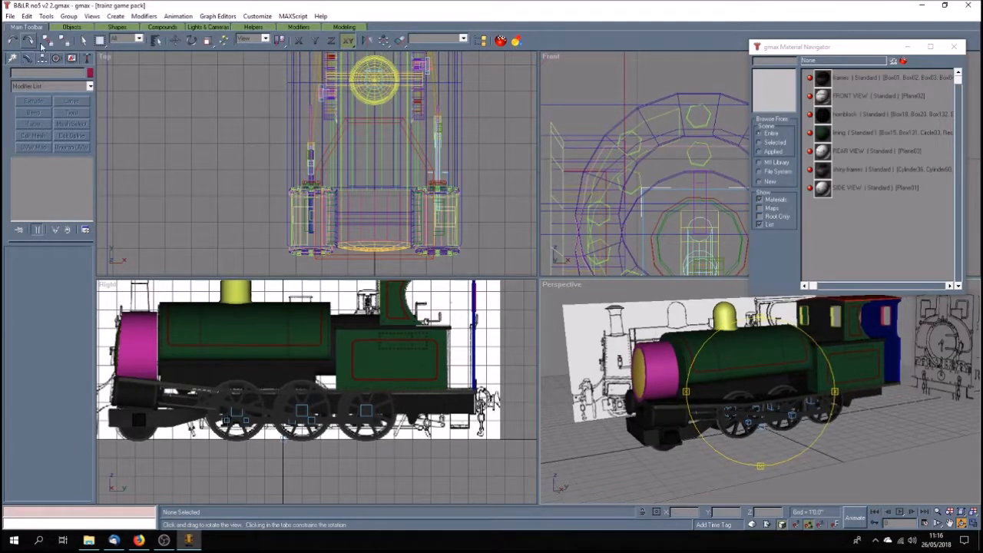
Select the side-view drawing plane and hide every other object.
{"action": "left_click", "coordinate": [83, 40]}
{"action": "left_click", "coordinate": [585, 324]}
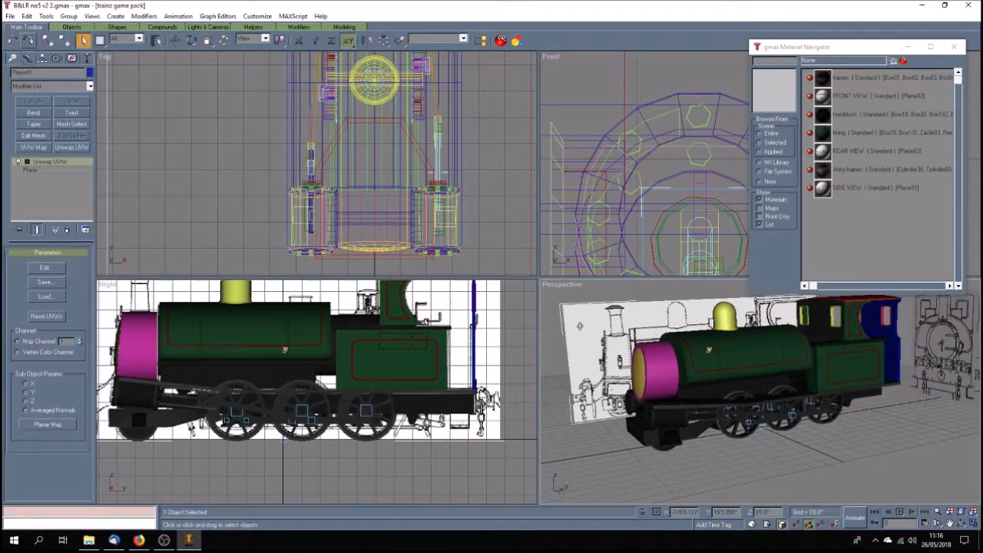
{"action": "left_click", "coordinate": [72, 59]}
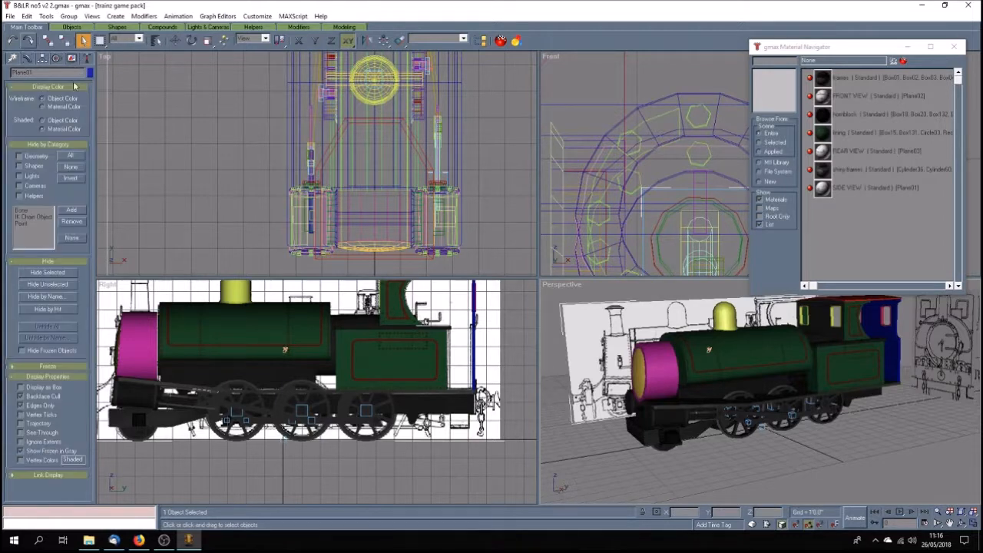
{"action": "left_click", "coordinate": [67, 285]}
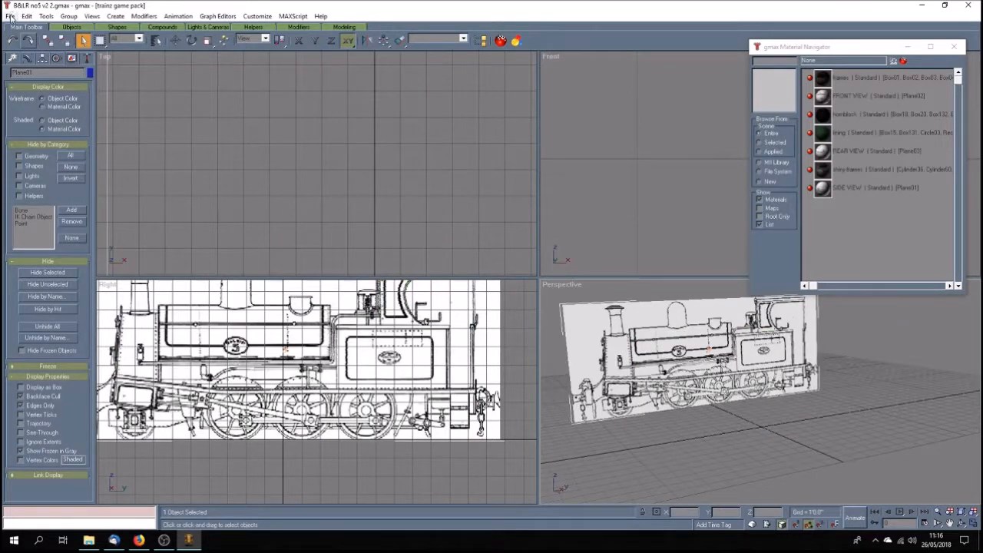
Save the scene, then save a copy over the existing file B&LR no5 v2 1.gmax.
{"action": "left_click", "coordinate": [10, 16]}
{"action": "left_click", "coordinate": [27, 66]}
{"action": "left_click", "coordinate": [10, 16]}
{"action": "left_click", "coordinate": [31, 76]}
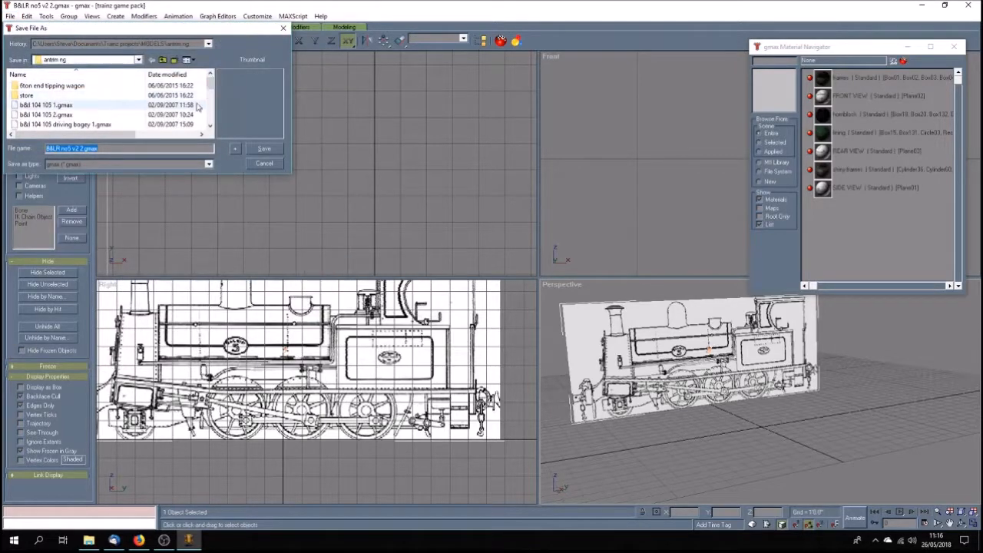
{"action": "left_click_drag", "start_coordinate": [212, 86], "coordinate": [212, 117]}
{"action": "left_click", "coordinate": [77, 95]}
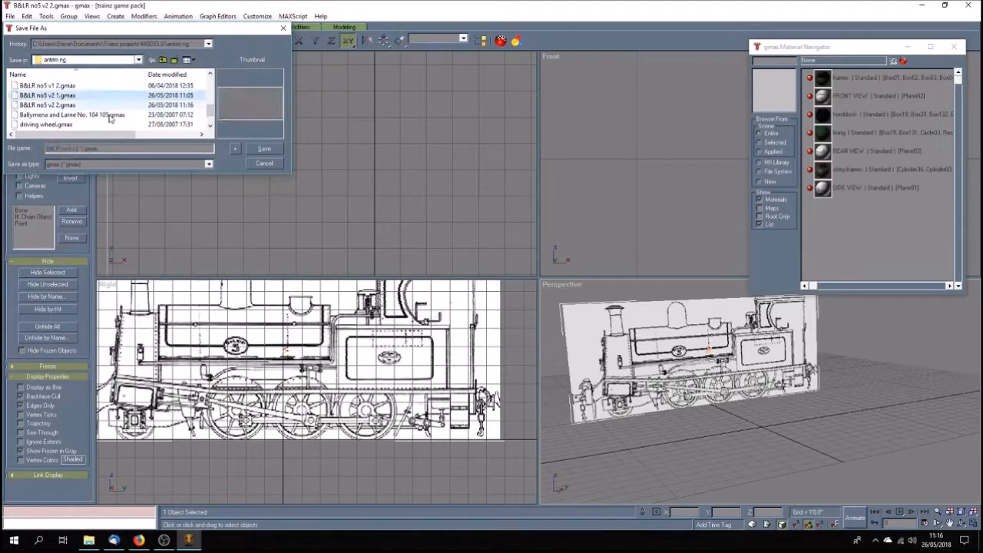
{"action": "left_click", "coordinate": [265, 149]}
{"action": "left_click", "coordinate": [532, 304]}
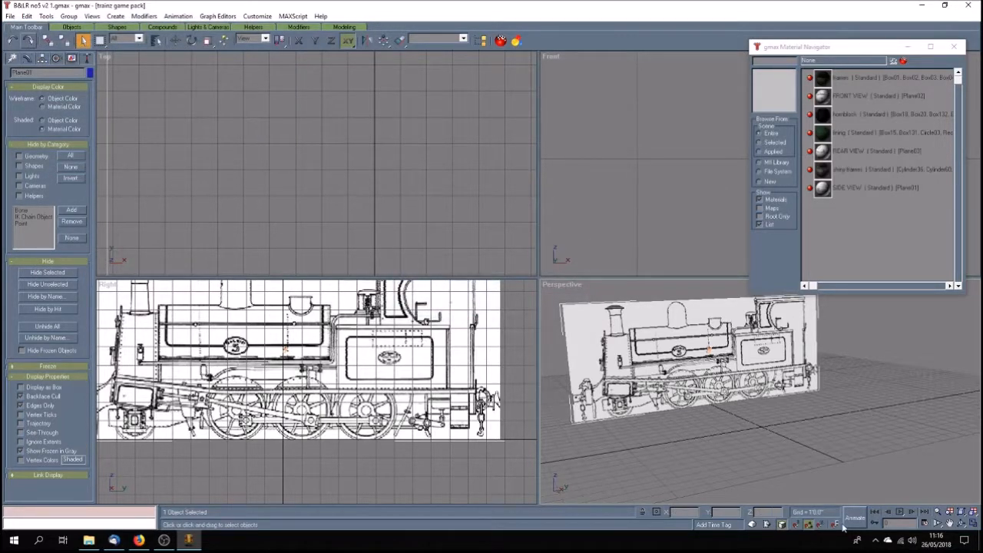
Turn on Texture Correction for the Right view and maximize that viewport.
{"action": "left_click", "coordinate": [950, 524]}
{"action": "left_click_drag", "start_coordinate": [133, 335], "coordinate": [201, 371]}
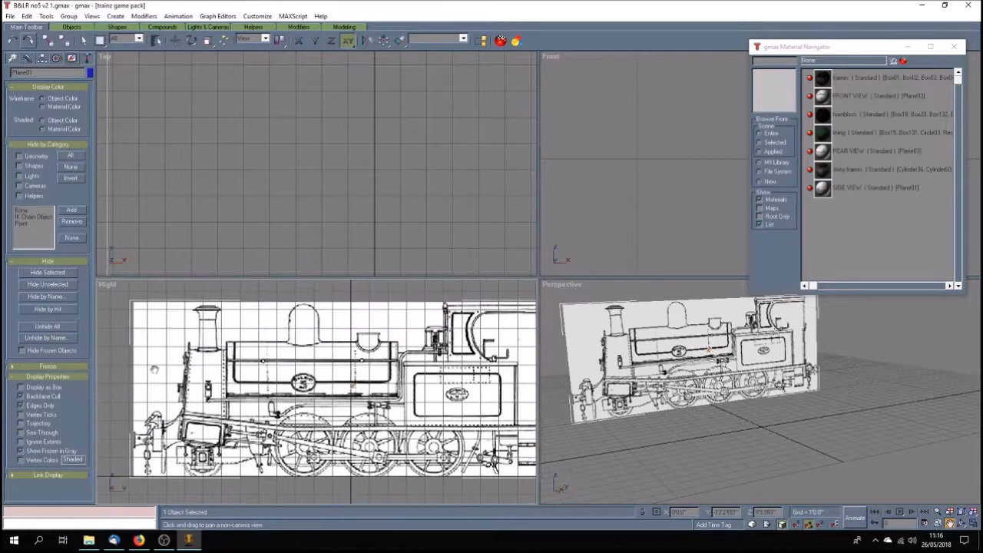
{"action": "right_click", "coordinate": [106, 286]}
{"action": "left_click", "coordinate": [138, 378]}
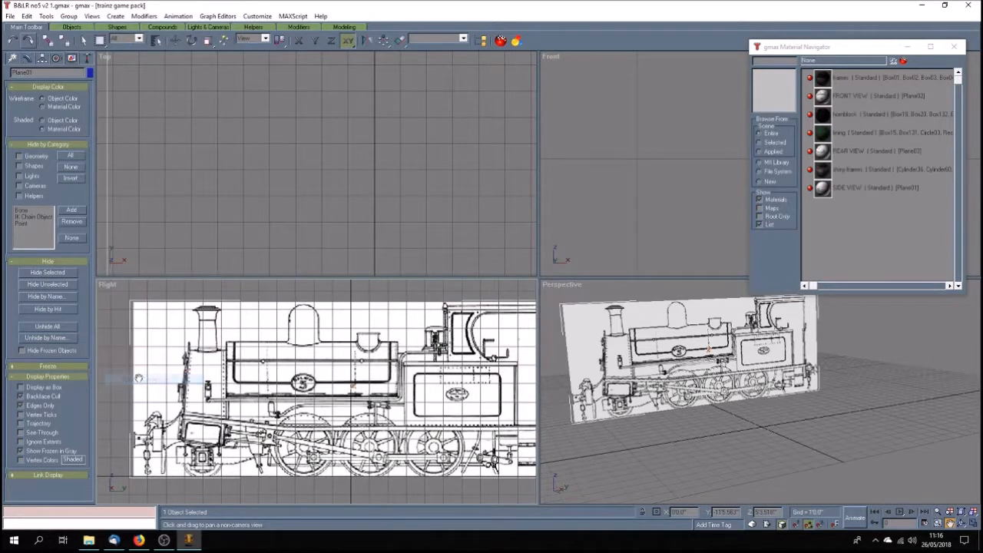
{"action": "left_click", "coordinate": [974, 527]}
Deselect the side-view drawing plane.
{"action": "left_click_drag", "start_coordinate": [320, 220], "coordinate": [371, 259]}
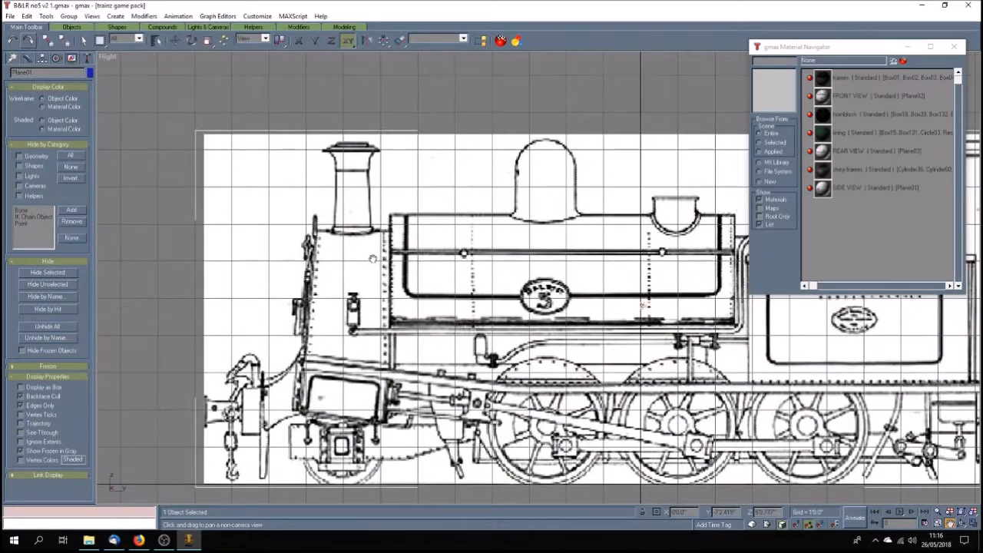
{"action": "scroll", "coordinate": [355, 186], "scroll_direction": "up", "scroll_amount": 2}
{"action": "left_click_drag", "start_coordinate": [355, 171], "coordinate": [361, 195]}
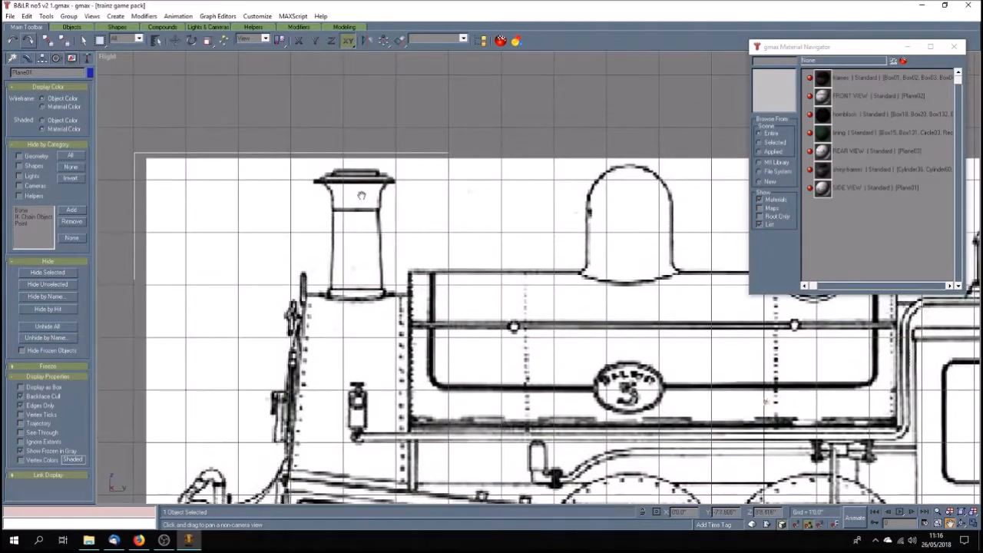
{"action": "scroll", "coordinate": [361, 195], "scroll_direction": "up", "scroll_amount": 2}
{"action": "scroll", "coordinate": [365, 190], "scroll_direction": "up", "scroll_amount": 1}
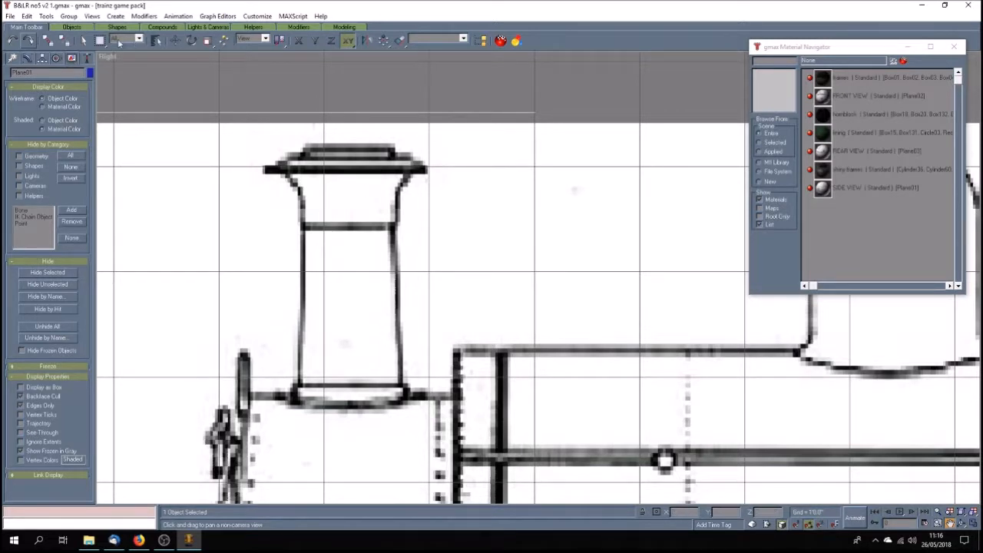
{"action": "left_click", "coordinate": [83, 40]}
{"action": "left_click", "coordinate": [239, 79]}
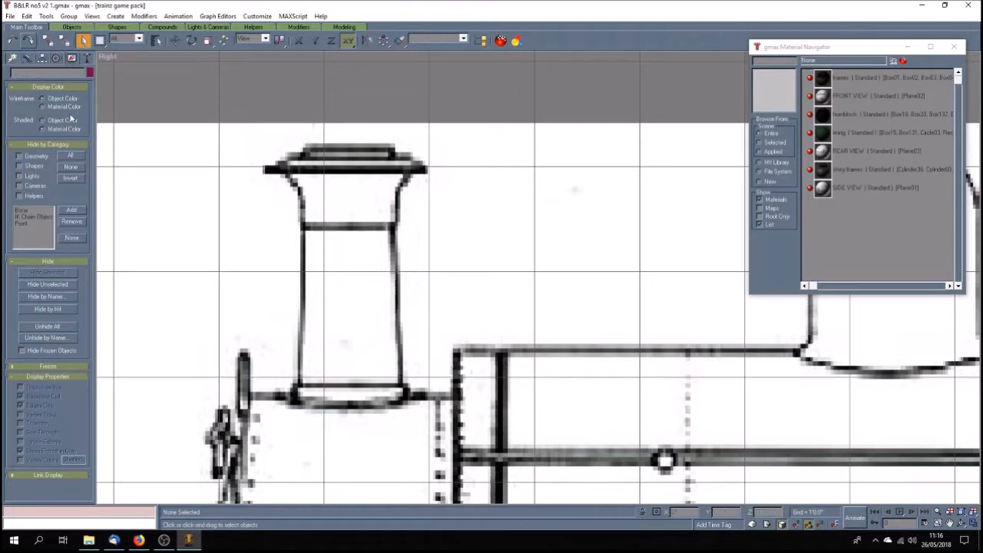
Trace one half of the chimney's profile with the Line tool, from the centre beneath the rim around the cap and down to the base centre.
{"action": "left_click", "coordinate": [16, 61]}
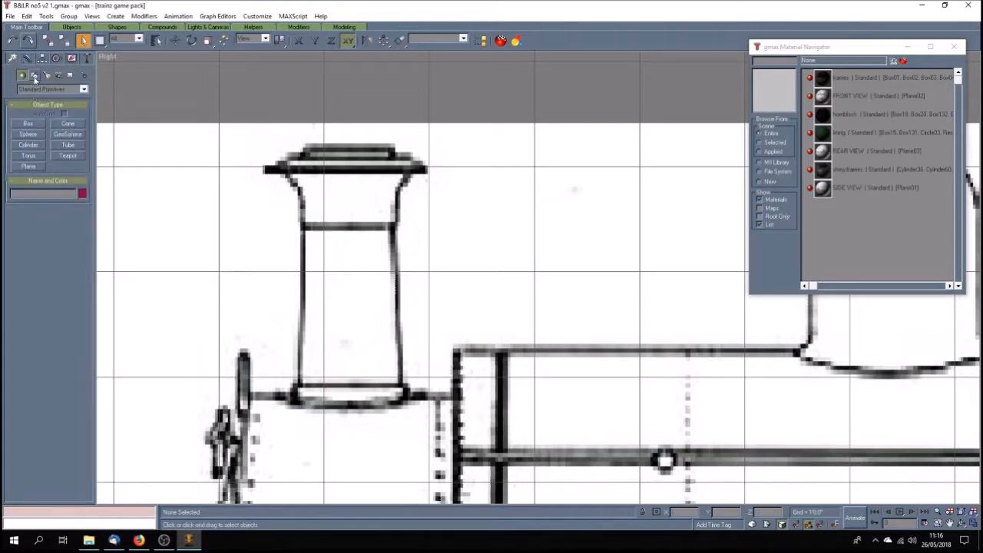
{"action": "left_click", "coordinate": [34, 75]}
{"action": "left_click", "coordinate": [28, 133]}
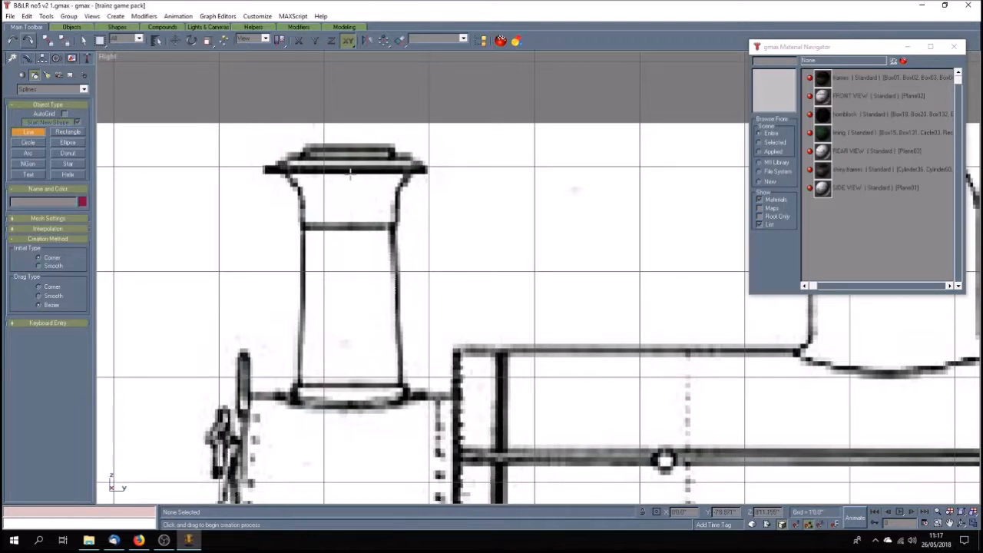
{"action": "left_click", "coordinate": [348, 174]}
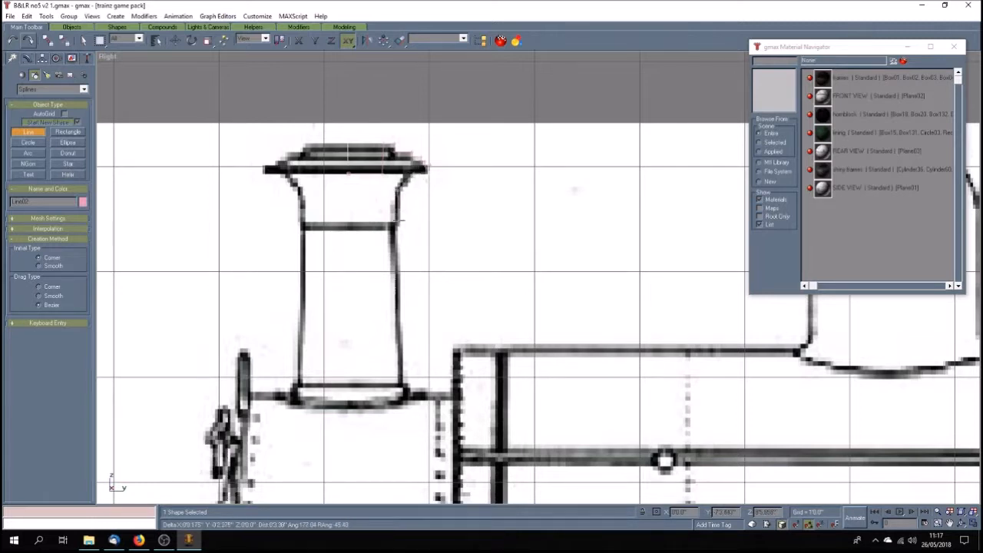
{"action": "left_click", "coordinate": [397, 224]}
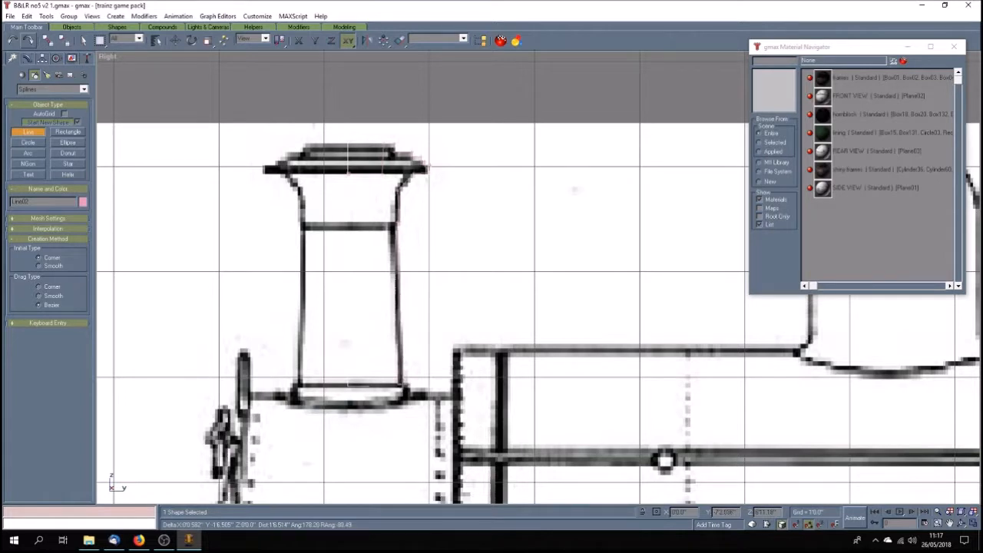
{"action": "left_click", "coordinate": [404, 384]}
{"action": "left_click", "coordinate": [349, 410]}
{"action": "right_click", "coordinate": [356, 400]}
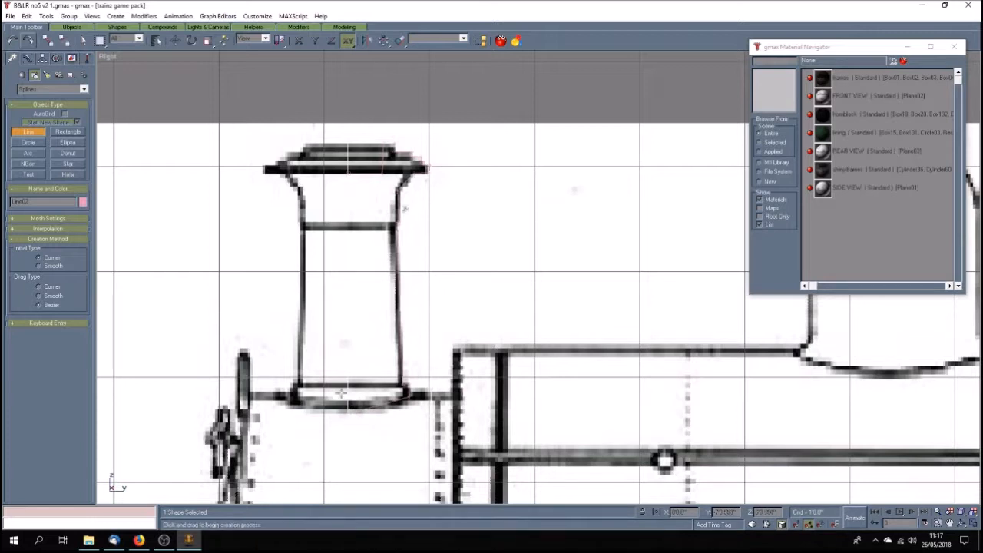
Display the Right view in wireframe and open the traced line for vertex editing.
{"action": "right_click", "coordinate": [107, 56]}
{"action": "left_click", "coordinate": [146, 76]}
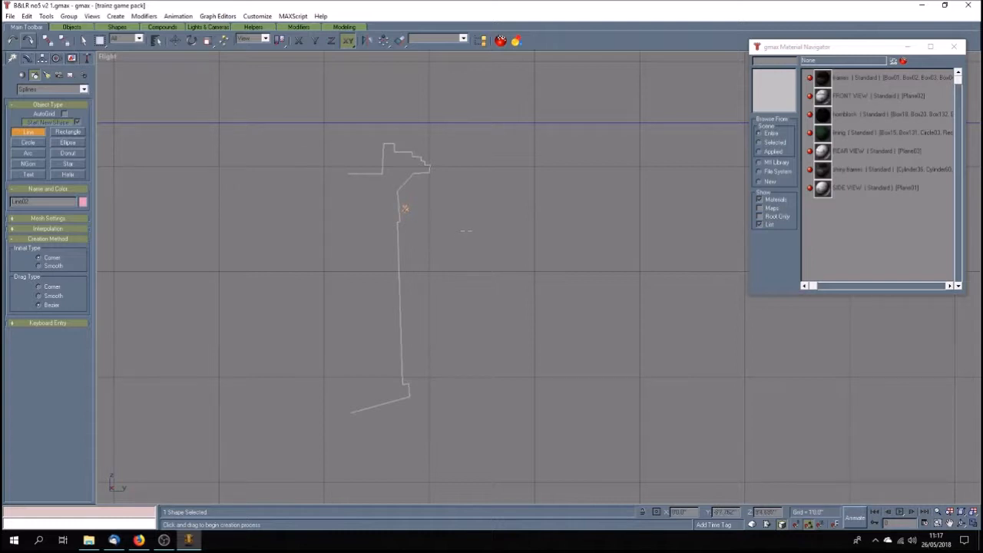
{"action": "left_click", "coordinate": [27, 59]}
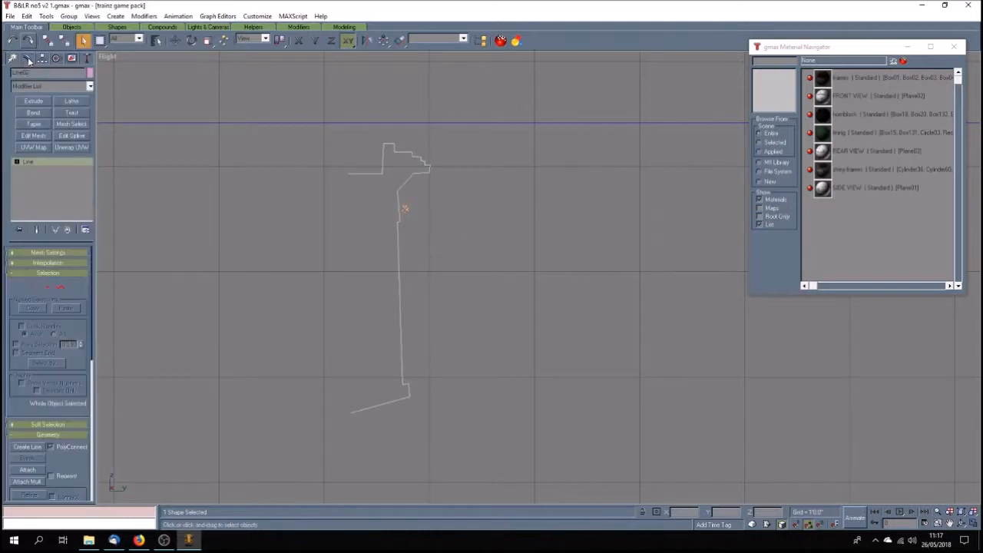
{"action": "left_click", "coordinate": [17, 161]}
{"action": "left_click", "coordinate": [38, 171]}
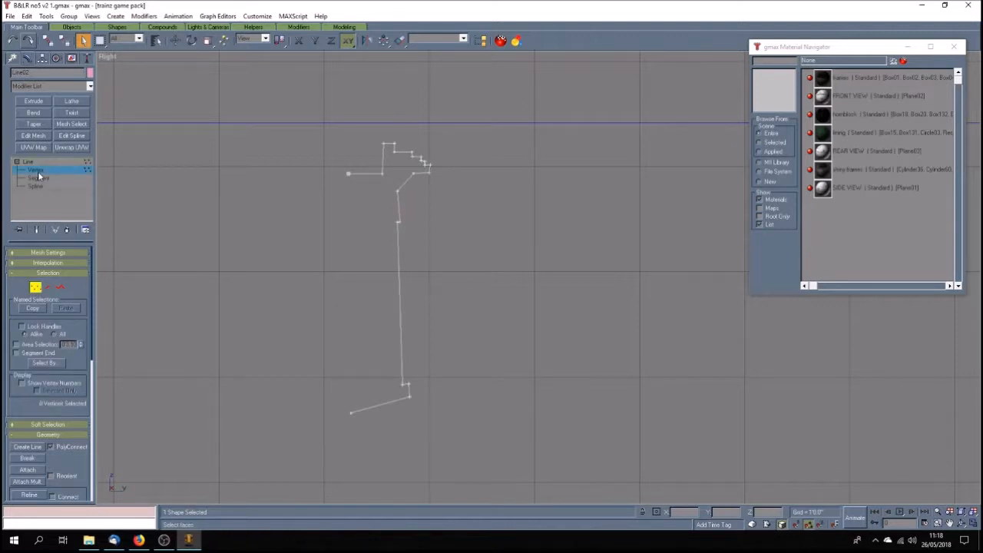
Compare the profile's vertices with the chimney drawing by switching the Right view between Smooth + Highlights and Wireframe.
{"action": "right_click", "coordinate": [108, 58]}
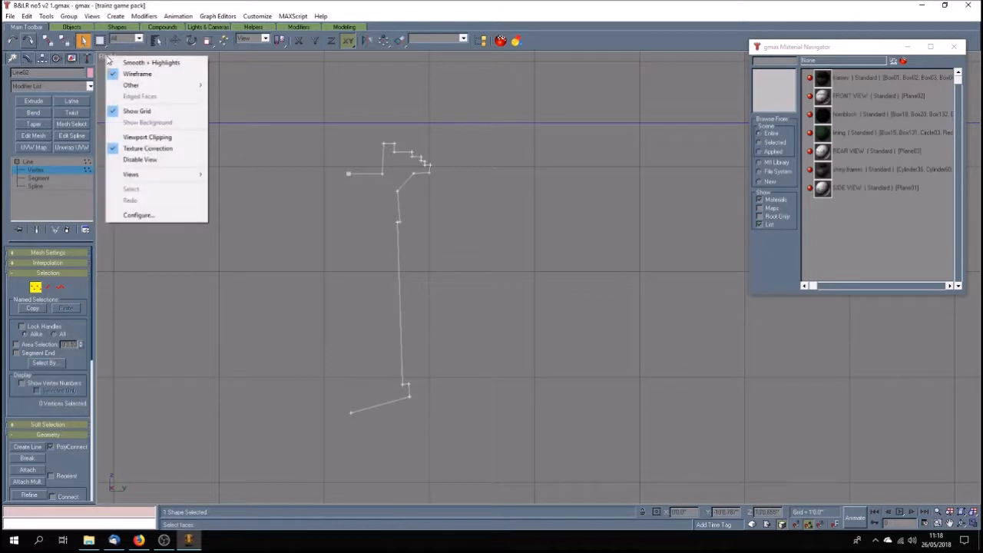
{"action": "left_click", "coordinate": [123, 64]}
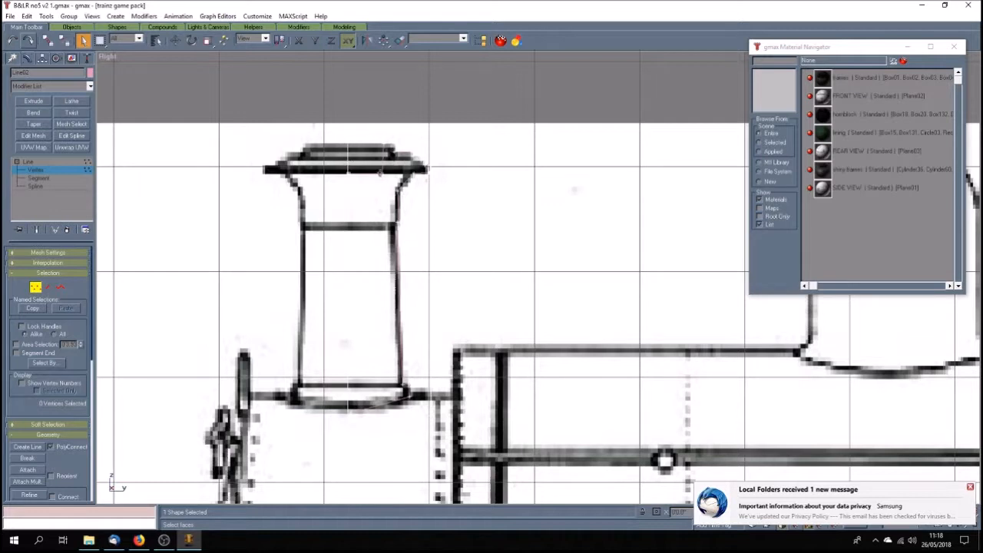
{"action": "right_click", "coordinate": [107, 57]}
{"action": "left_click", "coordinate": [120, 74]}
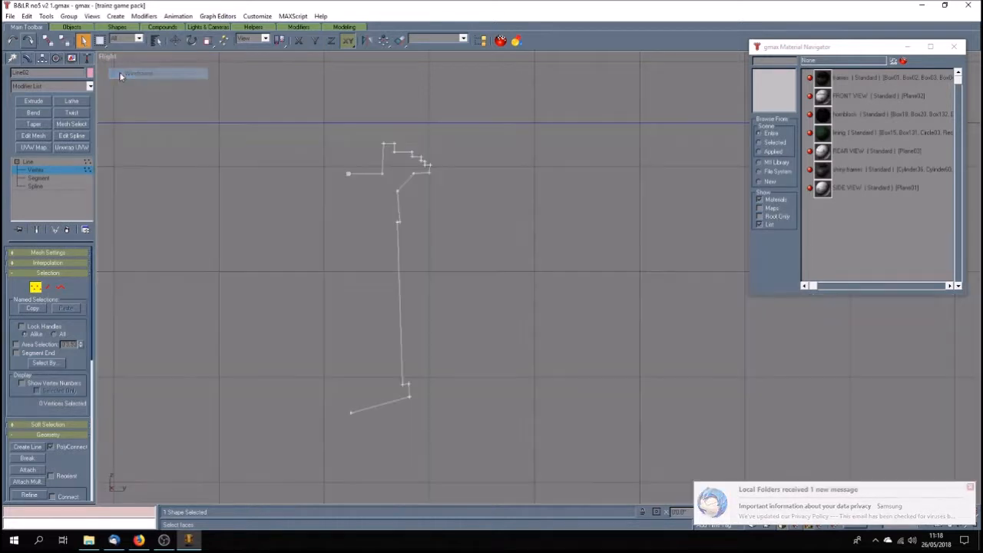
{"action": "right_click", "coordinate": [107, 57]}
{"action": "left_click", "coordinate": [142, 62]}
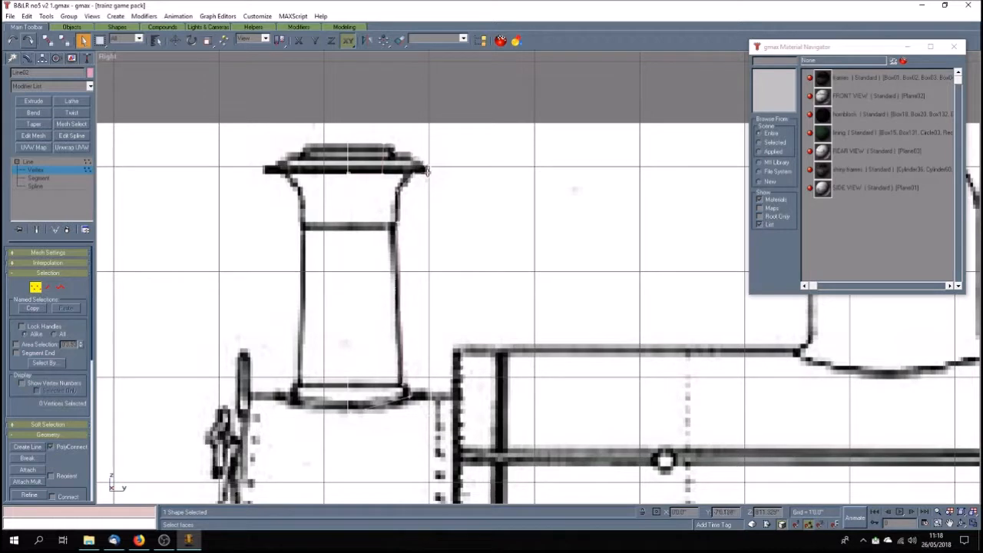
{"action": "right_click", "coordinate": [113, 59]}
{"action": "left_click", "coordinate": [146, 76]}
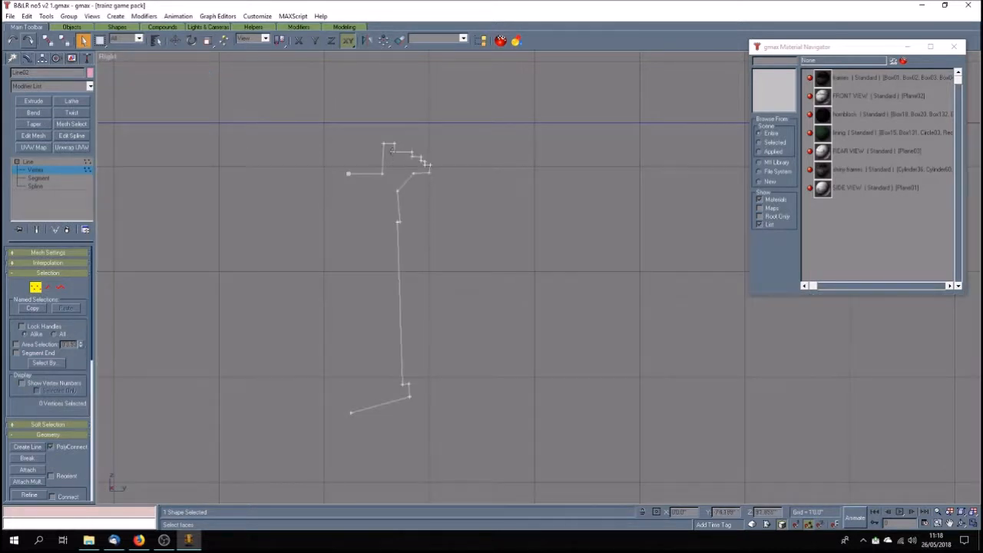
Delete the surplus stepped vertices along the cap's slope so a single segment runs from the cap's top to the rim.
{"action": "left_click_drag", "start_coordinate": [391, 151], "coordinate": [409, 158]}
{"action": "left_click_drag", "start_coordinate": [409, 159], "coordinate": [428, 166]}
{"action": "key", "text": "Delete"}
Move the cap's inner top vertex and the rim's lower outer vertex horizontally to make their edges vertical.
{"action": "left_click", "coordinate": [384, 143]}
{"action": "key", "text": "w"}
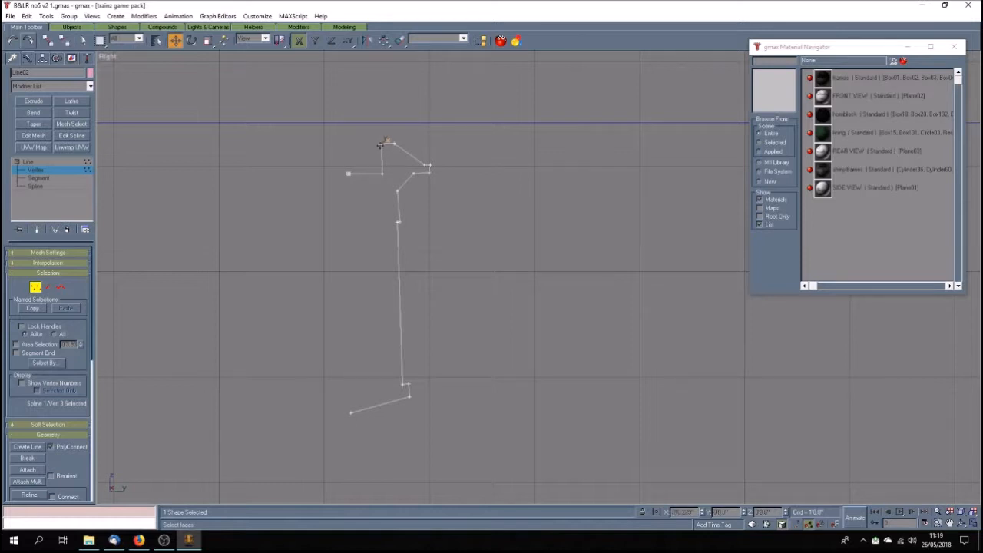
{"action": "left_click", "coordinate": [431, 198]}
{"action": "scroll", "coordinate": [434, 171], "scroll_direction": "up", "scroll_amount": 5}
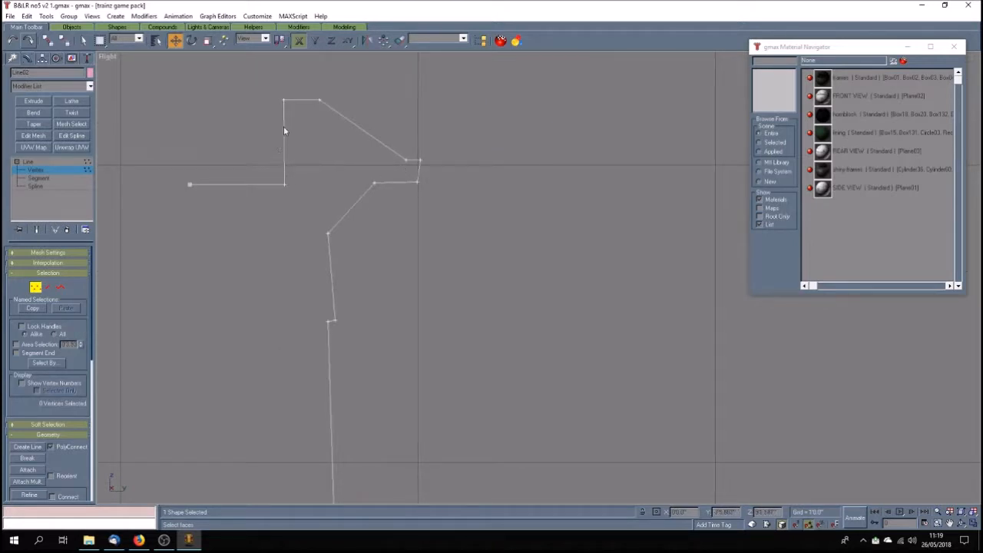
{"action": "left_click", "coordinate": [417, 182]}
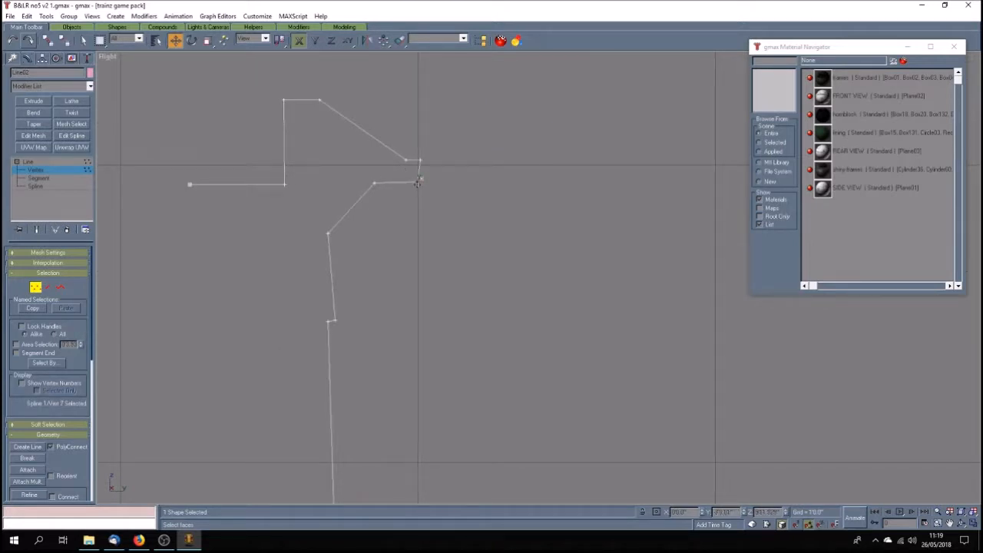
{"action": "left_click_drag", "start_coordinate": [417, 182], "coordinate": [420, 182]}
{"action": "left_click", "coordinate": [414, 208]}
Move the inner vertex of the rim's underside vertically to level it with the rim's lower outer corner.
{"action": "scroll", "coordinate": [412, 202], "scroll_direction": "down", "scroll_amount": 1}
{"action": "scroll", "coordinate": [406, 189], "scroll_direction": "up", "scroll_amount": 2}
{"action": "left_click", "coordinate": [365, 188]}
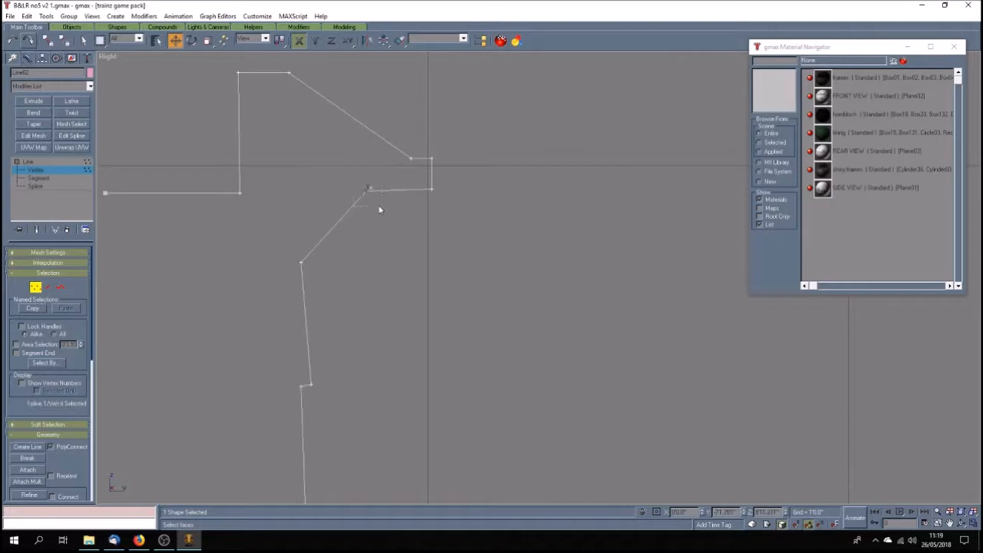
{"action": "key", "text": "F6"}
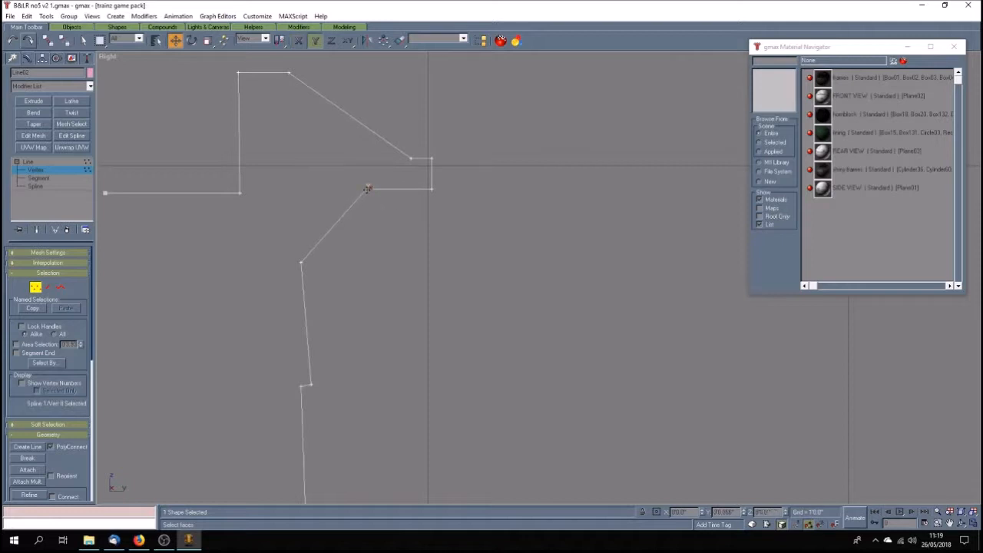
{"action": "left_click_drag", "start_coordinate": [367, 189], "coordinate": [351, 169]}
Align the cap's inner lower vertex horizontally under the one above it, and save the scene.
{"action": "left_click_drag", "start_coordinate": [252, 205], "coordinate": [252, 205]}
{"action": "key", "text": "F5"}
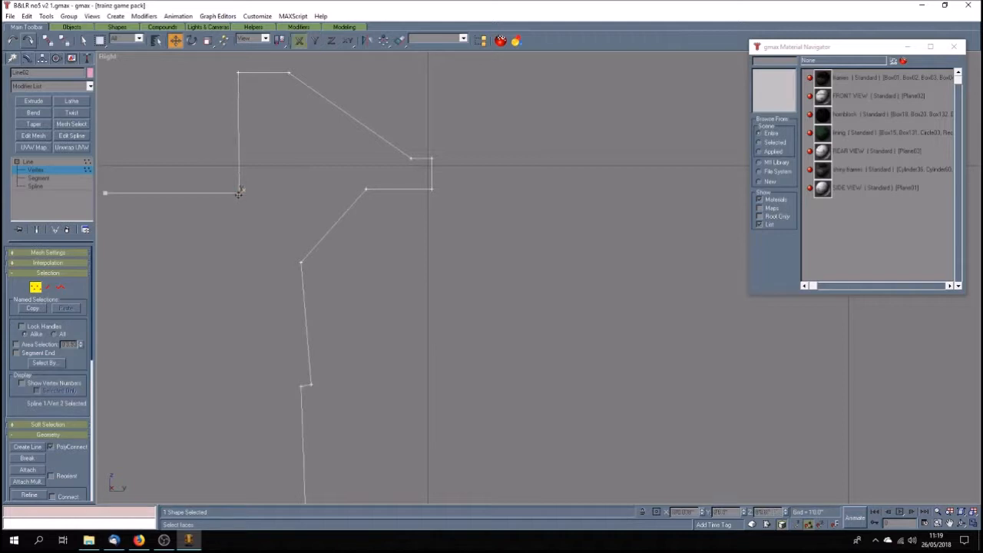
{"action": "left_click", "coordinate": [392, 246]}
{"action": "left_click", "coordinate": [10, 16]}
{"action": "left_click", "coordinate": [23, 63]}
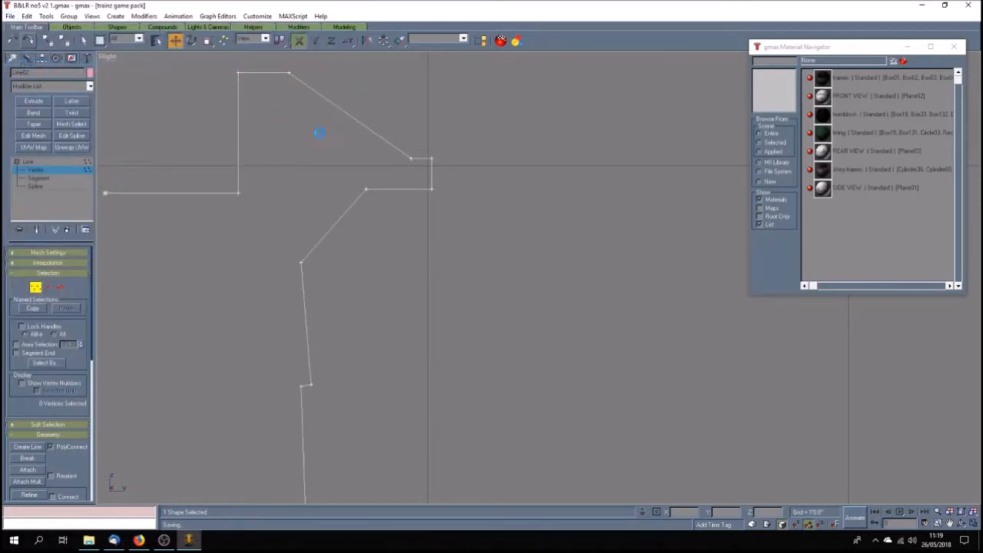
Convert the two cap-slope vertices and the two vertices of the flare below the rim to Bezier Corner.
{"action": "left_click_drag", "start_coordinate": [268, 74], "coordinate": [416, 302]}
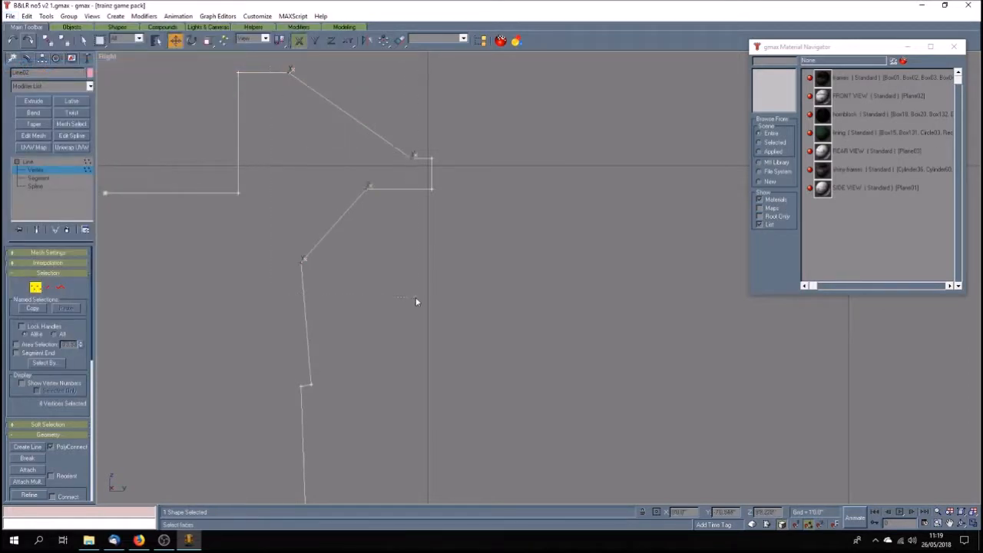
{"action": "left_click", "coordinate": [82, 39]}
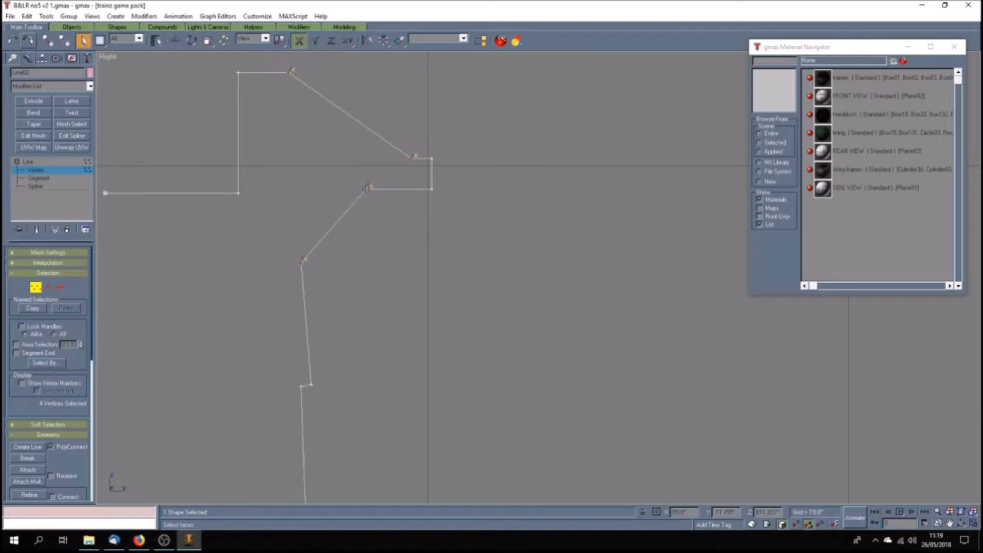
{"action": "right_click", "coordinate": [367, 188]}
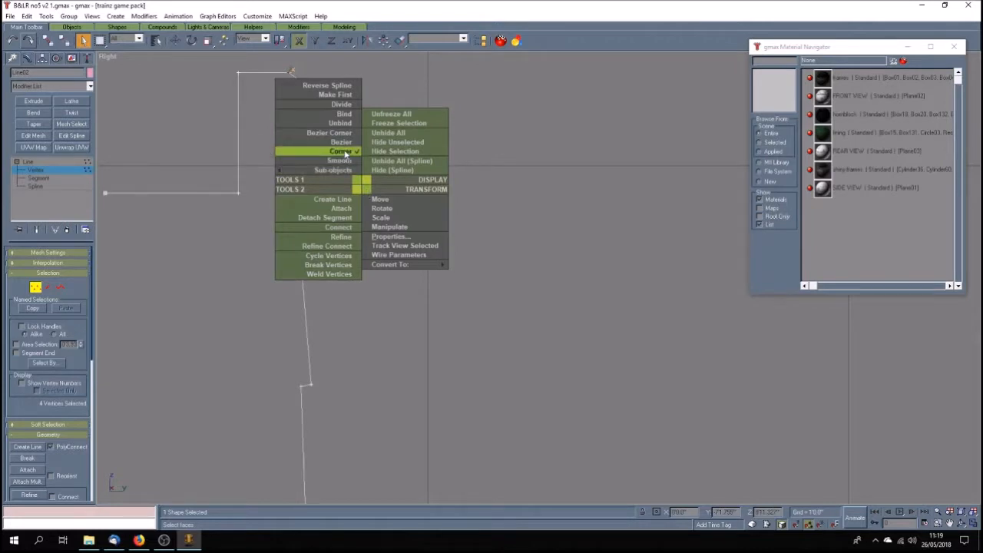
{"action": "left_click", "coordinate": [345, 134]}
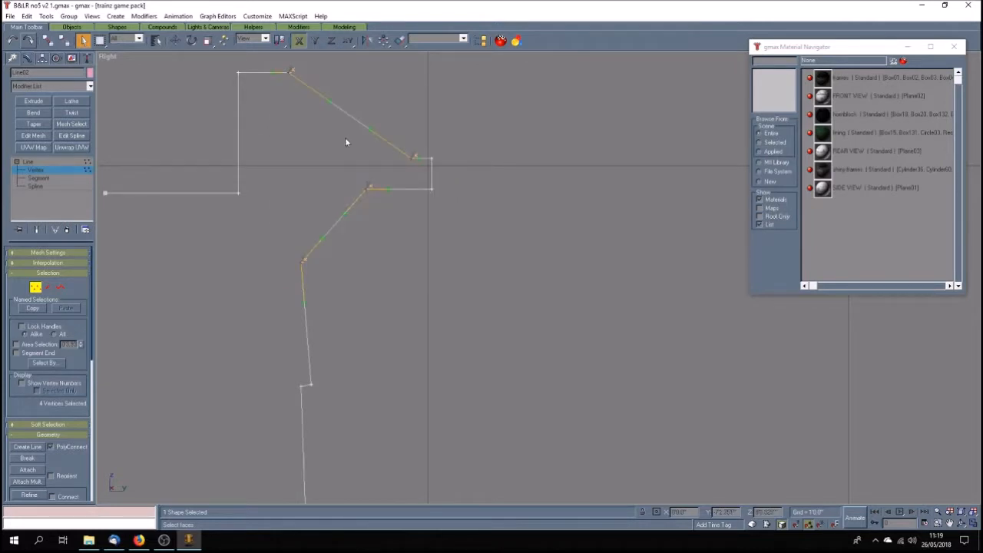
{"action": "left_click", "coordinate": [390, 248]}
Show the drawing in the Right view and move the flare's lower vertex horizontally onto the chimney's outer outline.
{"action": "right_click", "coordinate": [108, 57]}
{"action": "left_click", "coordinate": [186, 128]}
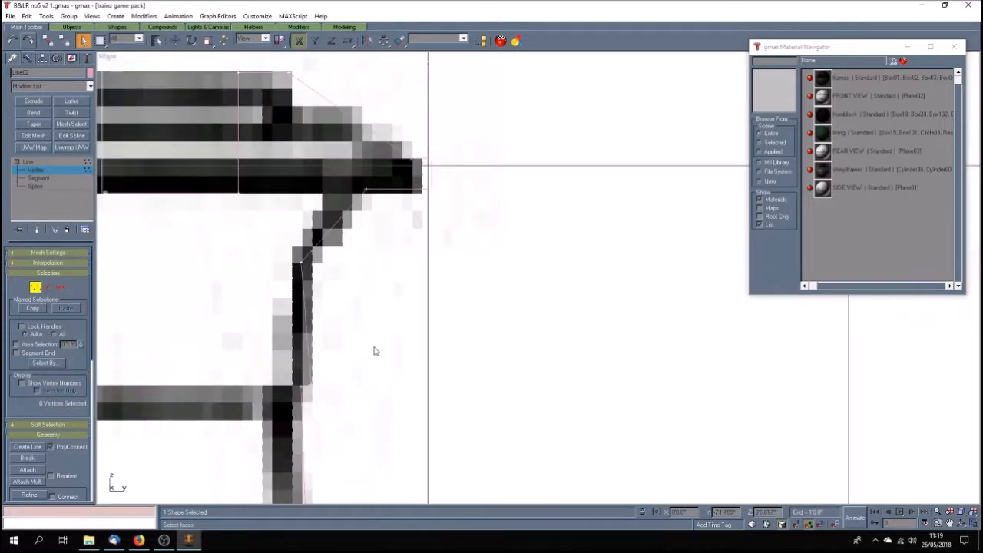
{"action": "left_click", "coordinate": [301, 265]}
{"action": "key", "text": "w"}
{"action": "left_click_drag", "start_coordinate": [305, 263], "coordinate": [304, 264]}
{"action": "key", "text": "F5"}
{"action": "left_click_drag", "start_coordinate": [305, 261], "coordinate": [311, 265]}
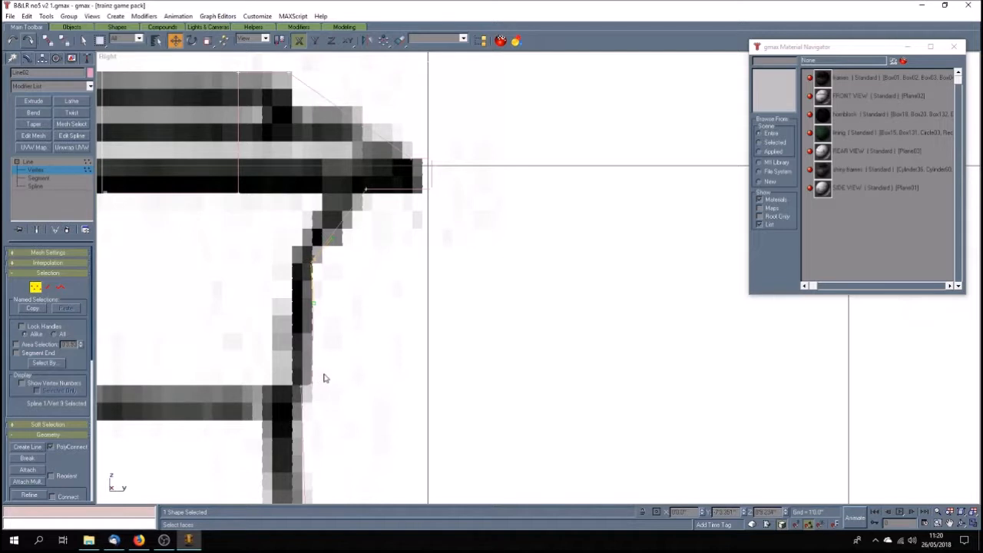
Return the Right view to wireframe and shift the flare vertex's lower Bezier handle to straighten the segment beneath it.
{"action": "right_click", "coordinate": [107, 59]}
{"action": "left_click", "coordinate": [127, 73]}
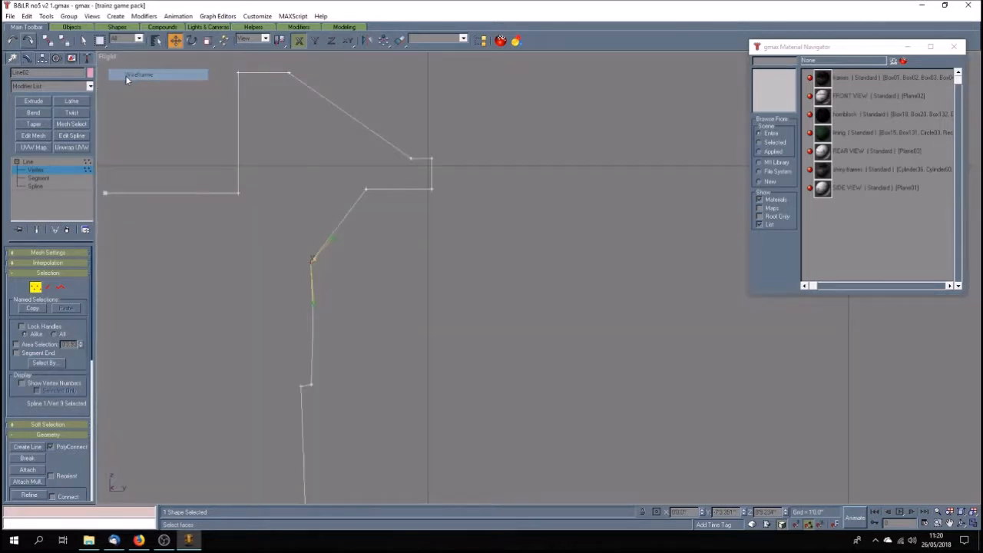
{"action": "left_click", "coordinate": [332, 306]}
{"action": "left_click", "coordinate": [311, 263]}
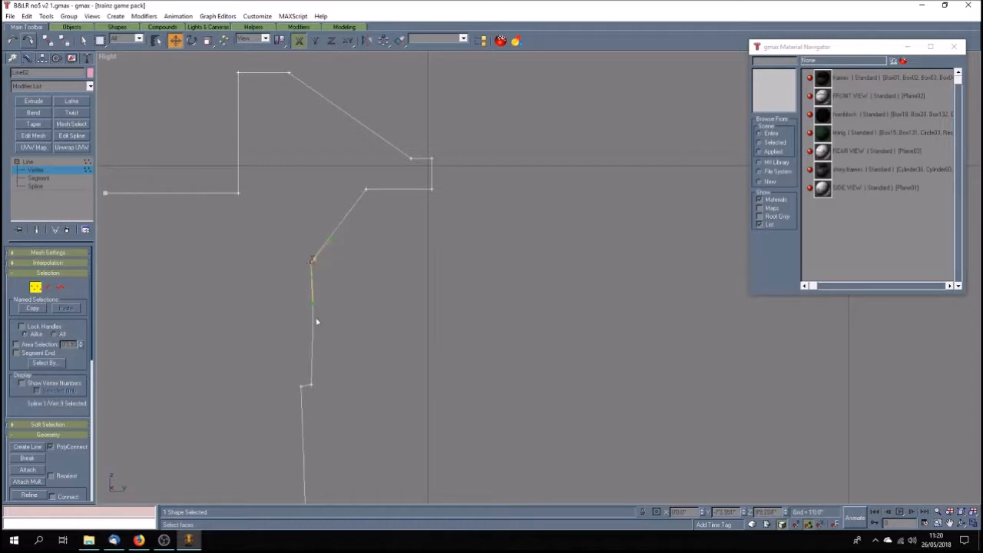
{"action": "left_click_drag", "start_coordinate": [314, 304], "coordinate": [311, 301]}
Move the outer vertex of the small step below the flare vertically to level the ledge.
{"action": "left_click", "coordinate": [309, 388]}
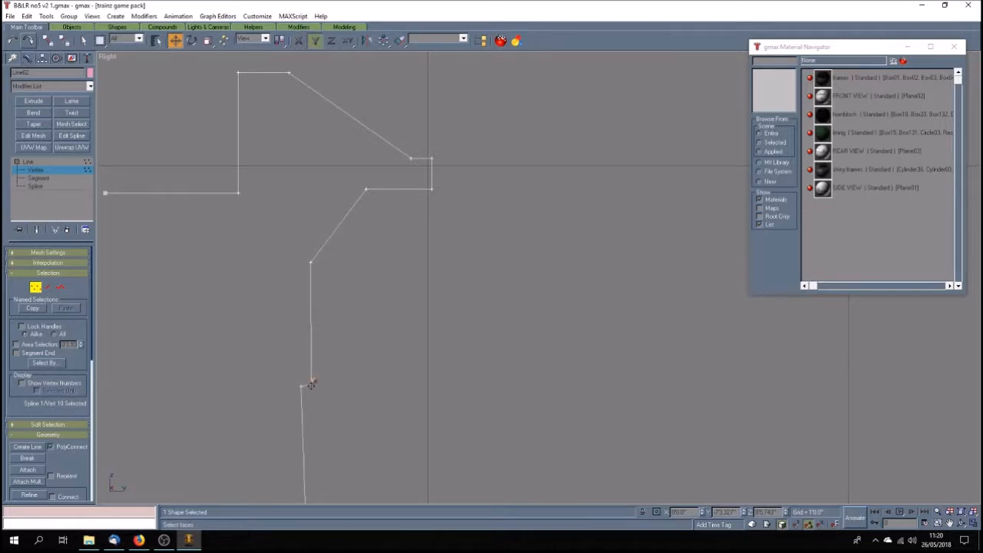
{"action": "left_click_drag", "start_coordinate": [312, 383], "coordinate": [311, 384]}
{"action": "left_click", "coordinate": [321, 399]}
{"action": "scroll", "coordinate": [273, 333], "scroll_direction": "down", "scroll_amount": 5}
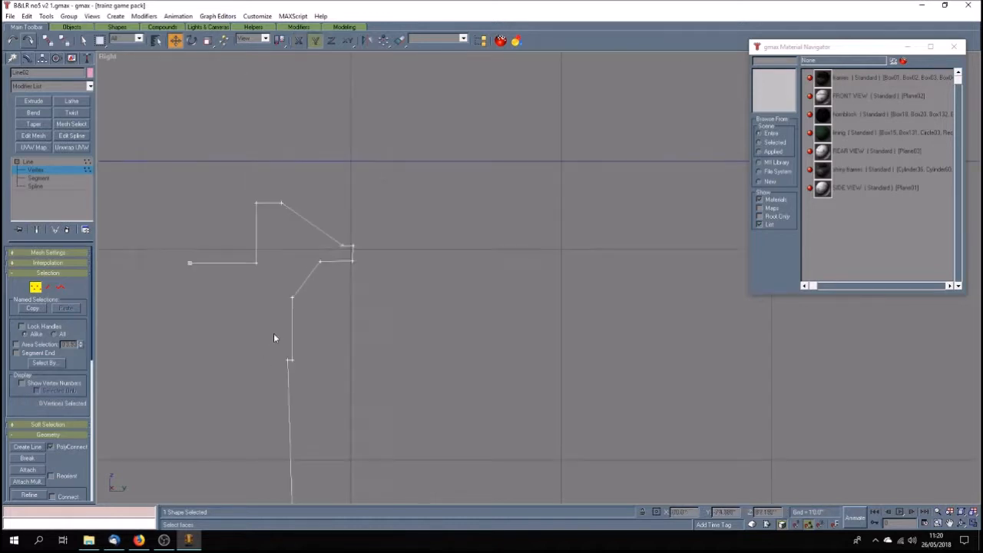
{"action": "scroll", "coordinate": [278, 423], "scroll_direction": "up", "scroll_amount": 3}
{"action": "scroll", "coordinate": [283, 429], "scroll_direction": "up", "scroll_amount": 2}
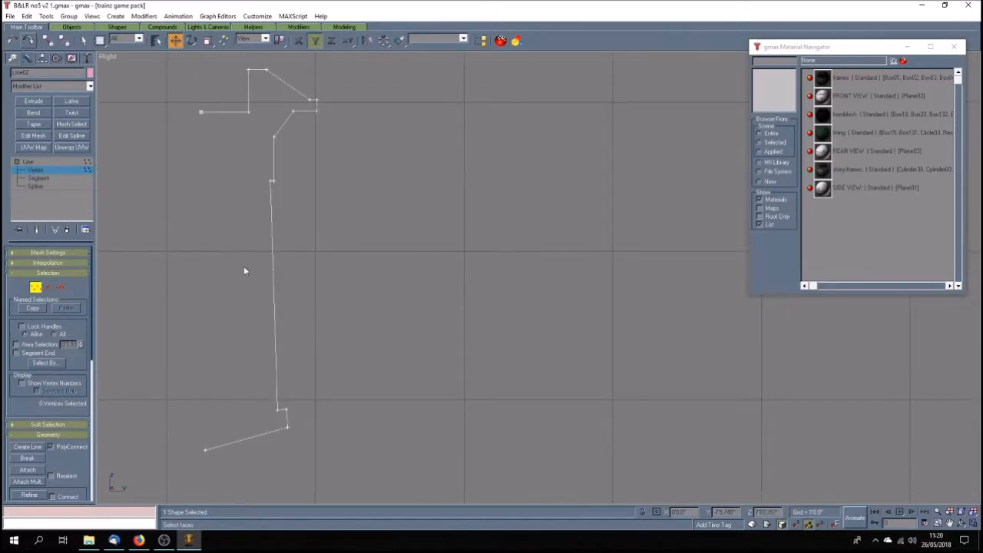
Save the scene, then lower the outer vertex of the small step at the chimney's base to level its ledge.
{"action": "left_click", "coordinate": [10, 16]}
{"action": "left_click", "coordinate": [31, 67]}
{"action": "scroll", "coordinate": [283, 423], "scroll_direction": "up", "scroll_amount": 5}
{"action": "left_click_drag", "start_coordinate": [327, 399], "coordinate": [327, 398]}
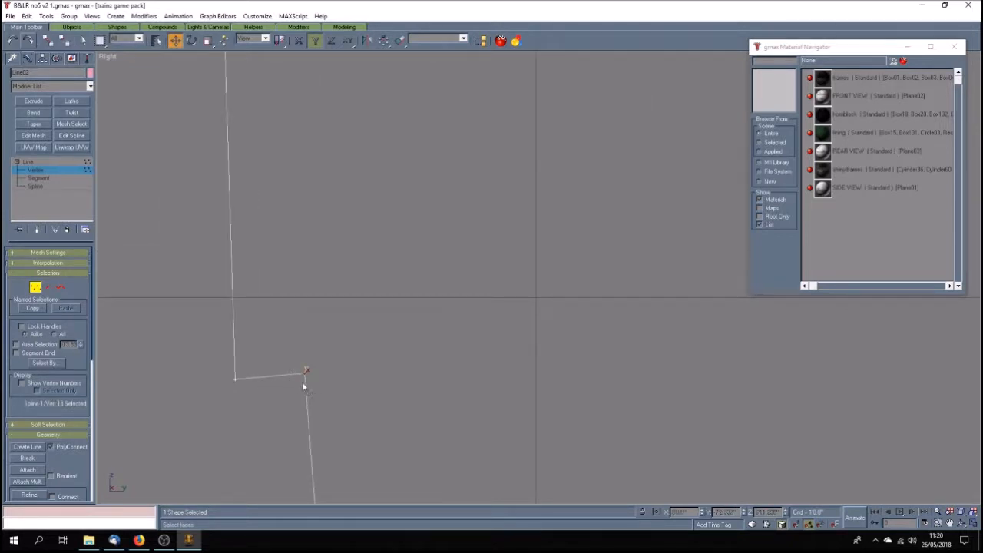
{"action": "left_click_drag", "start_coordinate": [304, 374], "coordinate": [304, 378]}
{"action": "scroll", "coordinate": [303, 380], "scroll_direction": "down", "scroll_amount": 5}
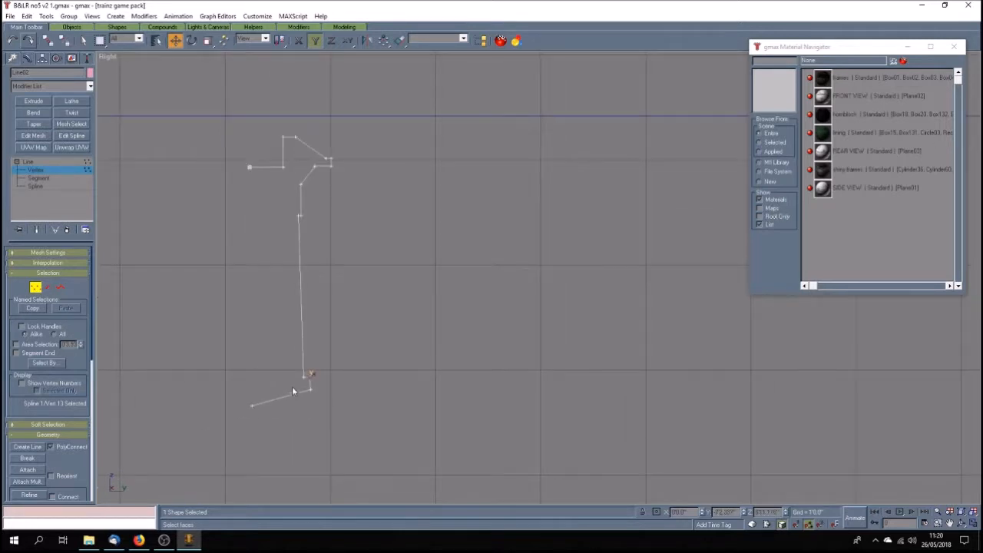
Convert the chimney shaft's two end vertices and the two vertices of the base's bottom edge to Bezier Corner, then save the scene.
{"action": "left_click_drag", "start_coordinate": [299, 230], "coordinate": [299, 230]}
{"action": "left_click_drag", "start_coordinate": [305, 380], "coordinate": [238, 422]}
{"action": "scroll", "coordinate": [303, 223], "scroll_direction": "up", "scroll_amount": 4}
{"action": "scroll", "coordinate": [303, 222], "scroll_direction": "up", "scroll_amount": 3}
{"action": "key", "text": "q"}
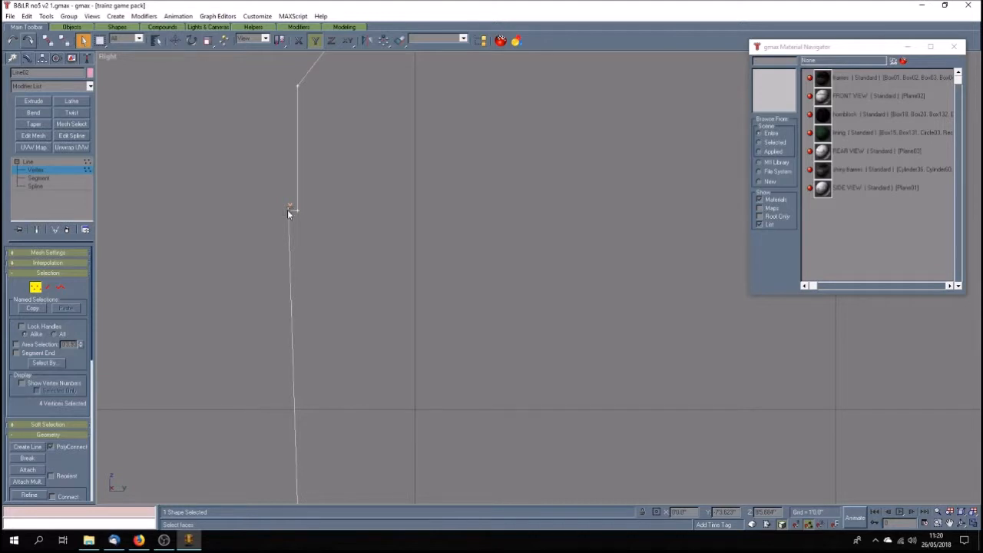
{"action": "right_click", "coordinate": [287, 210]}
{"action": "left_click", "coordinate": [269, 157]}
{"action": "scroll", "coordinate": [322, 242], "scroll_direction": "down", "scroll_amount": 5}
{"action": "left_click", "coordinate": [11, 16]}
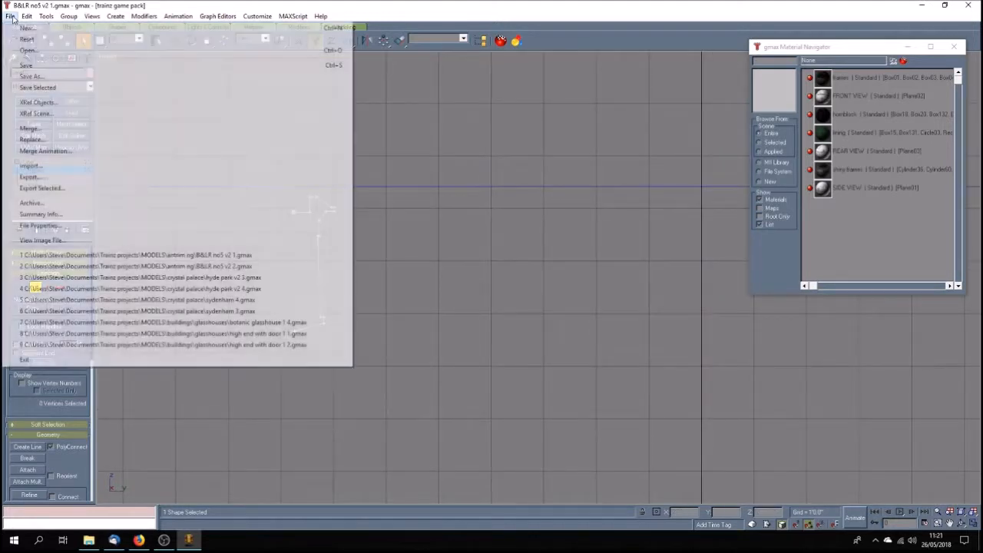
{"action": "left_click", "coordinate": [31, 65]}
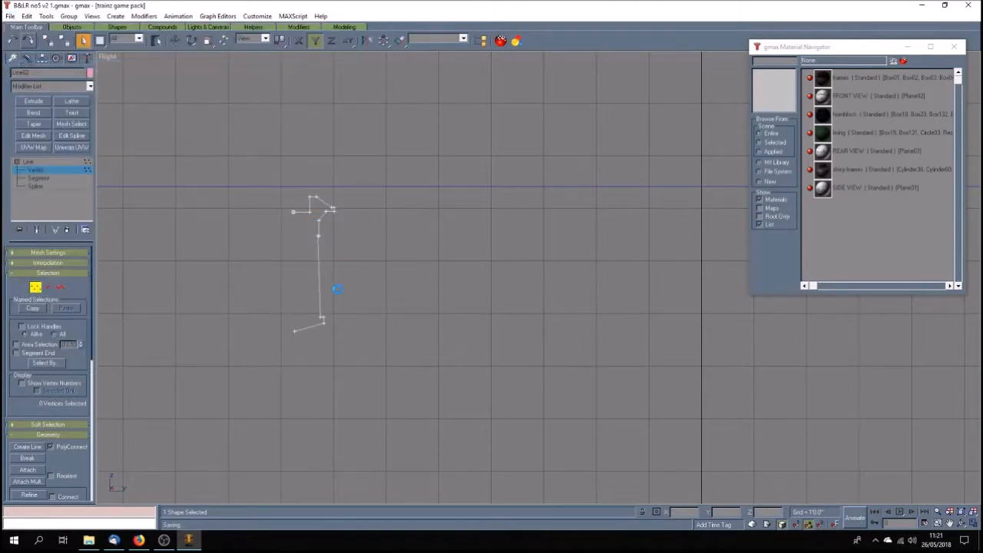
Move the lower Bezier handle of the shaft's top vertex horizontally inward so it points straight down.
{"action": "scroll", "coordinate": [323, 245], "scroll_direction": "up", "scroll_amount": 5}
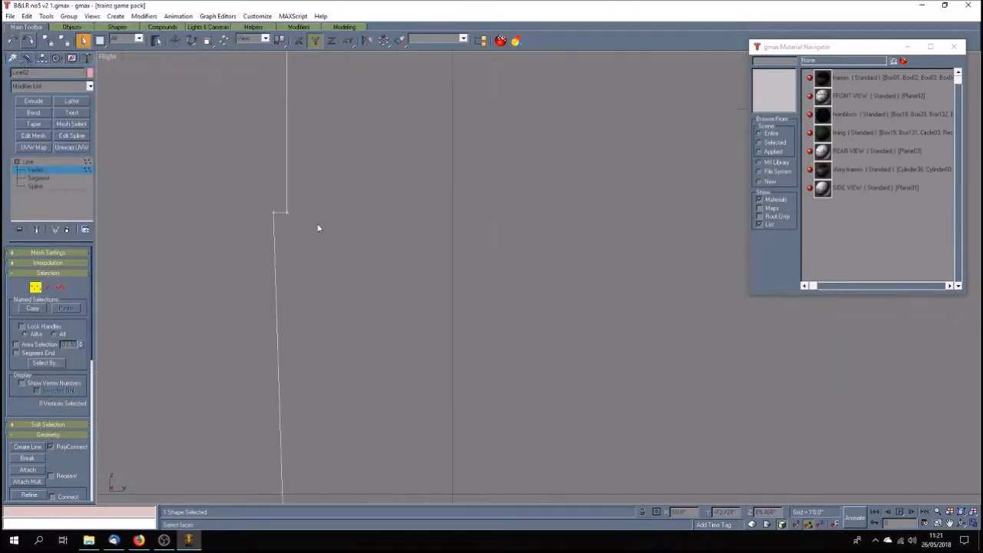
{"action": "left_click", "coordinate": [273, 212]}
{"action": "scroll", "coordinate": [303, 273], "scroll_direction": "down", "scroll_amount": 4}
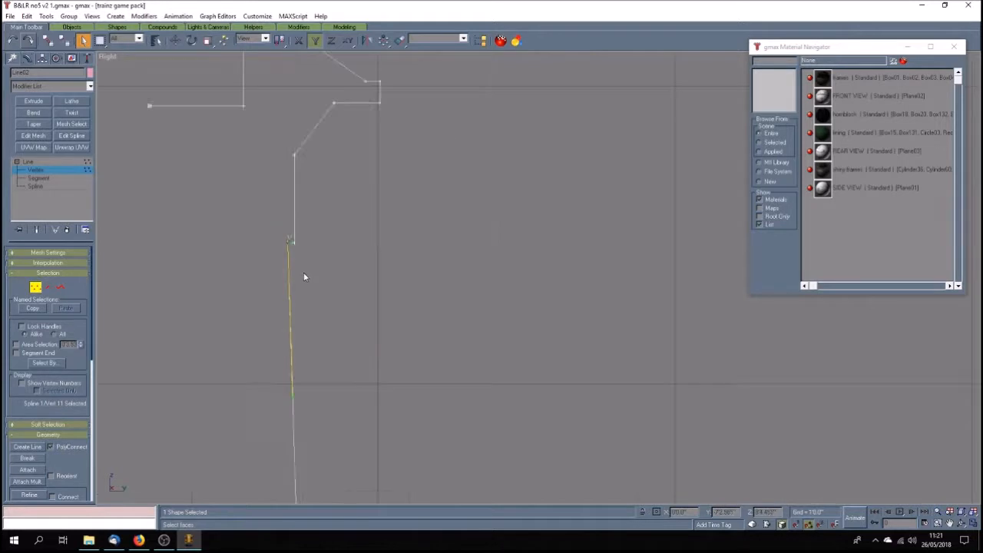
{"action": "scroll", "coordinate": [302, 280], "scroll_direction": "up", "scroll_amount": 3}
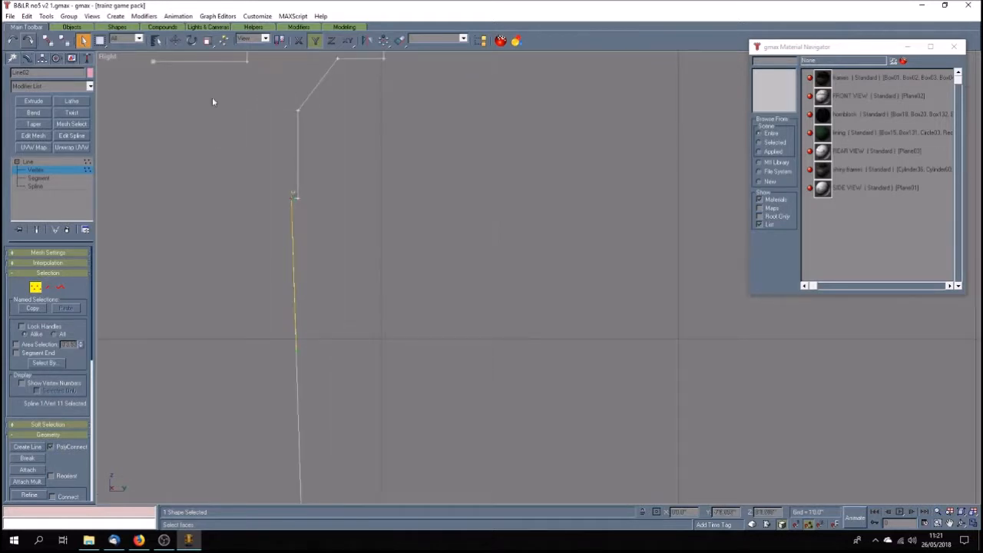
{"action": "left_click", "coordinate": [175, 40]}
{"action": "left_click", "coordinate": [301, 43]}
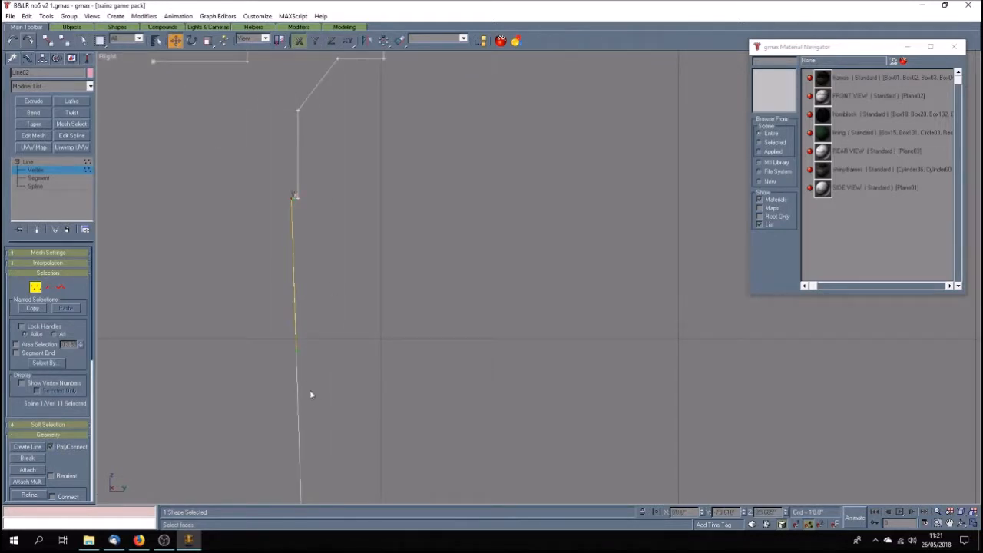
{"action": "left_click_drag", "start_coordinate": [297, 353], "coordinate": [292, 352]}
Move the upper Bezier handle of the shaft's bottom vertex horizontally outward so it points straight up.
{"action": "scroll", "coordinate": [331, 371], "scroll_direction": "down", "scroll_amount": 3}
{"action": "scroll", "coordinate": [318, 473], "scroll_direction": "up", "scroll_amount": 5}
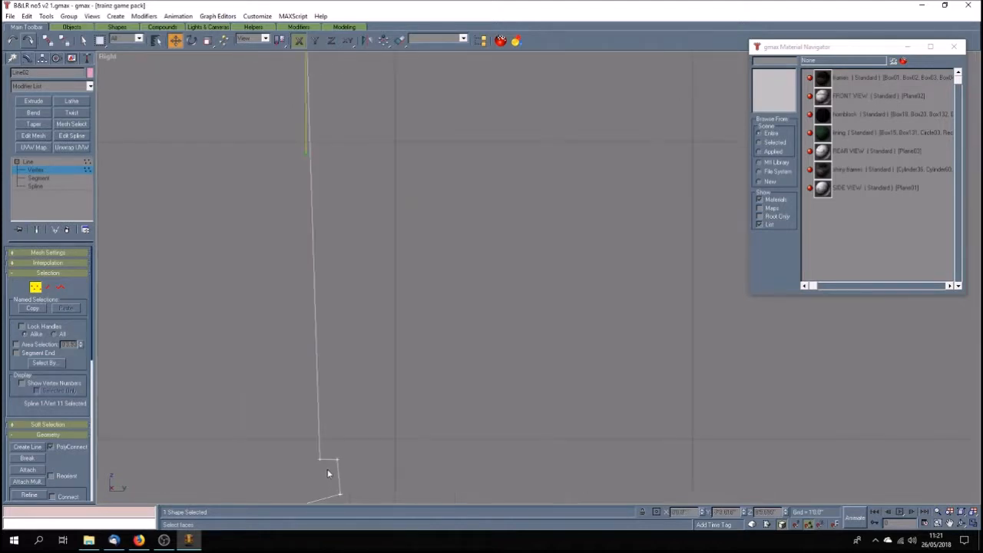
{"action": "scroll", "coordinate": [327, 301], "scroll_direction": "down", "scroll_amount": 4}
{"action": "left_click_drag", "start_coordinate": [316, 196], "coordinate": [321, 196]}
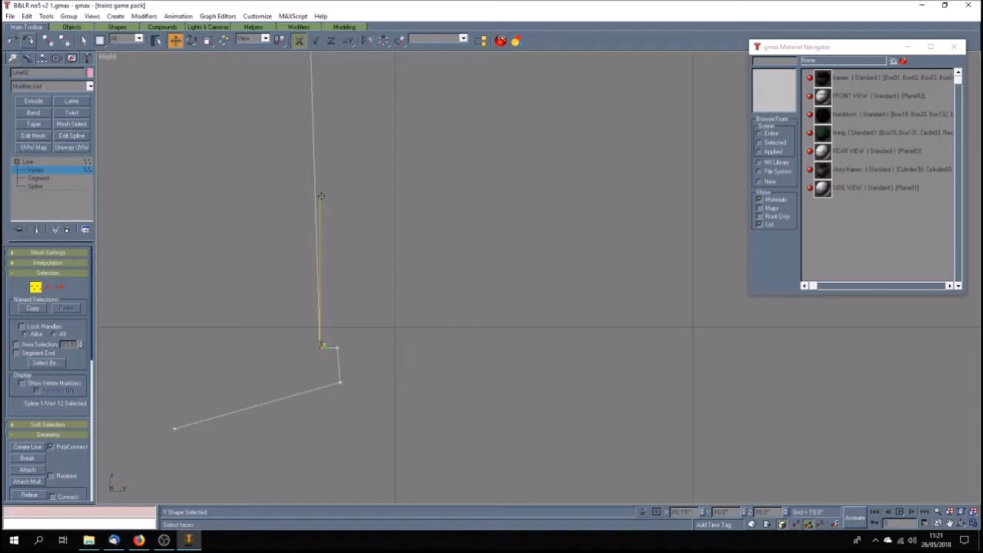
{"action": "scroll", "coordinate": [320, 259], "scroll_direction": "up", "scroll_amount": 3}
{"action": "scroll", "coordinate": [320, 259], "scroll_direction": "down", "scroll_amount": 5}
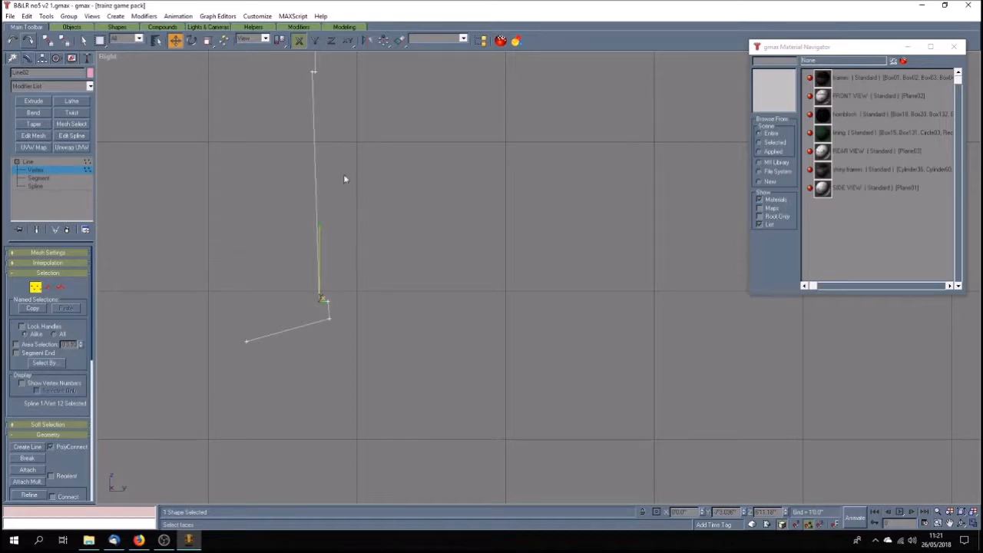
{"action": "scroll", "coordinate": [344, 201], "scroll_direction": "down", "scroll_amount": 4}
Bend the cap slope into a concave curve by pointing its upper vertex's handle down and its lower vertex's handle horizontally inward.
{"action": "scroll", "coordinate": [340, 157], "scroll_direction": "up", "scroll_amount": 5}
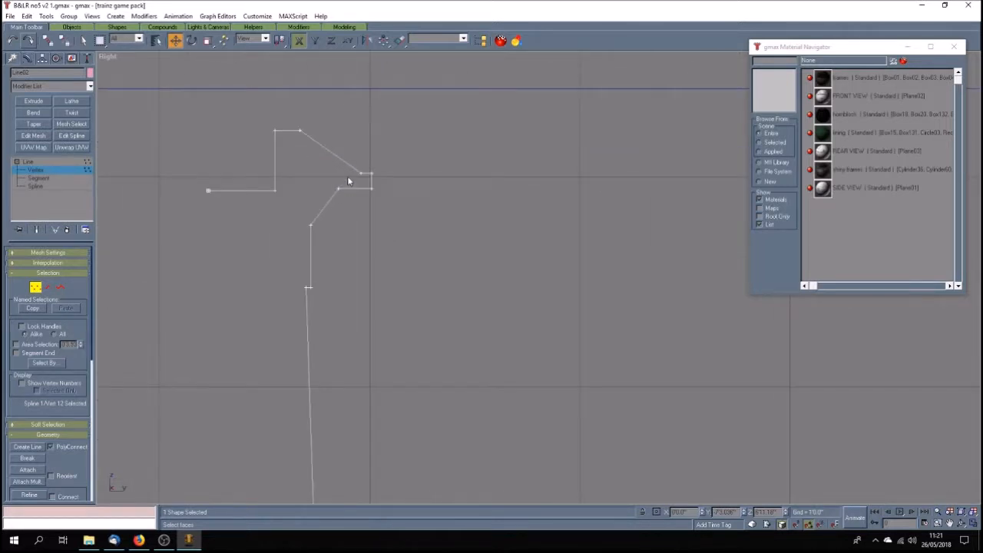
{"action": "left_click", "coordinate": [254, 89]}
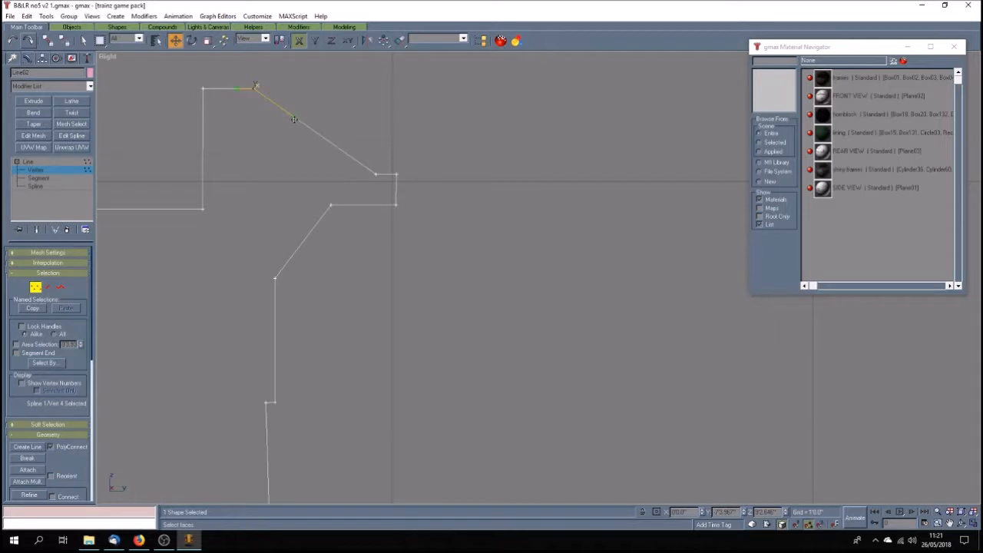
{"action": "left_click", "coordinate": [347, 40]}
{"action": "left_click_drag", "start_coordinate": [295, 118], "coordinate": [255, 111]}
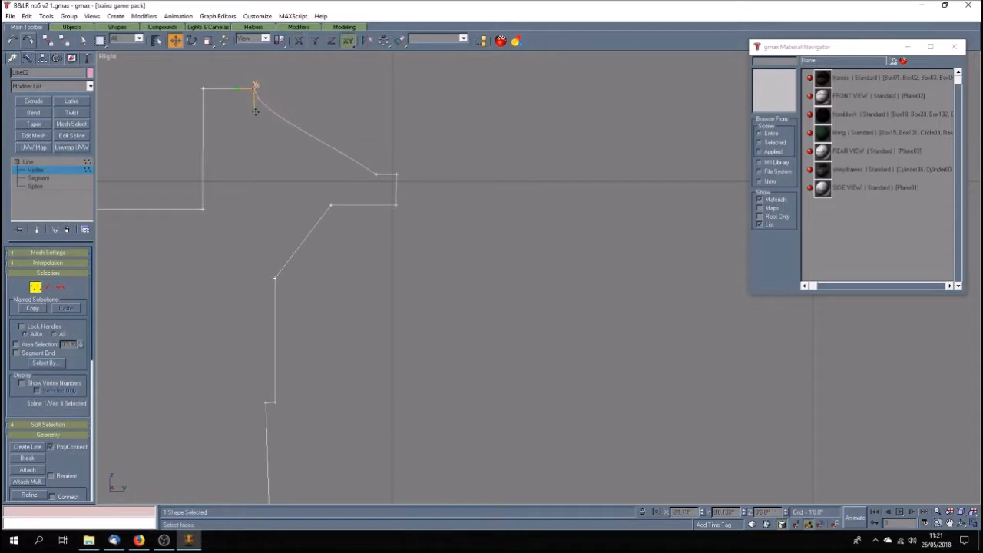
{"action": "left_click", "coordinate": [376, 172]}
{"action": "left_click_drag", "start_coordinate": [334, 147], "coordinate": [320, 171]}
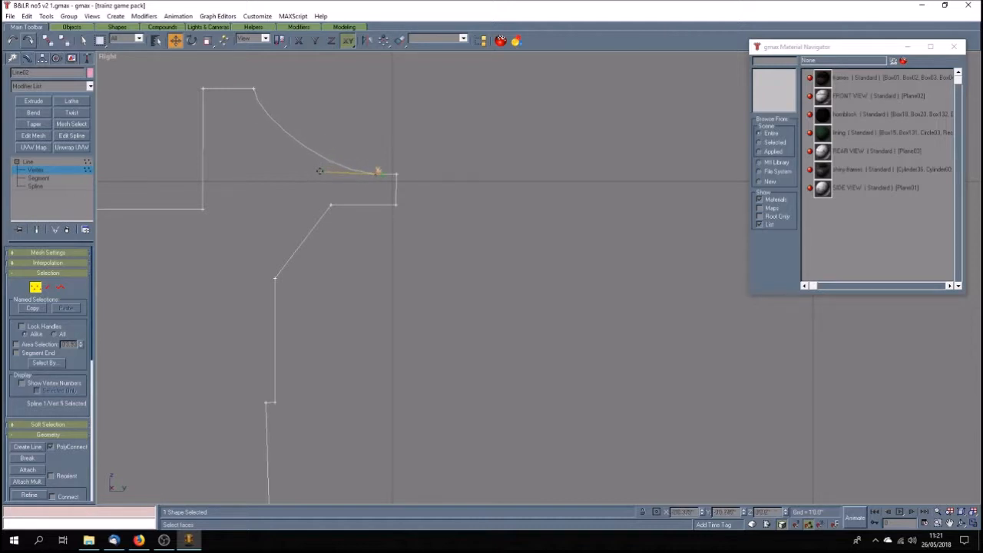
{"action": "mouse_move", "coordinate": [319, 170]}
{"action": "left_mouse_down"}
{"action": "mouse_move", "coordinate": [347, 170]}
{"action": "mouse_move", "coordinate": [304, 174]}
{"action": "left_mouse_up"}
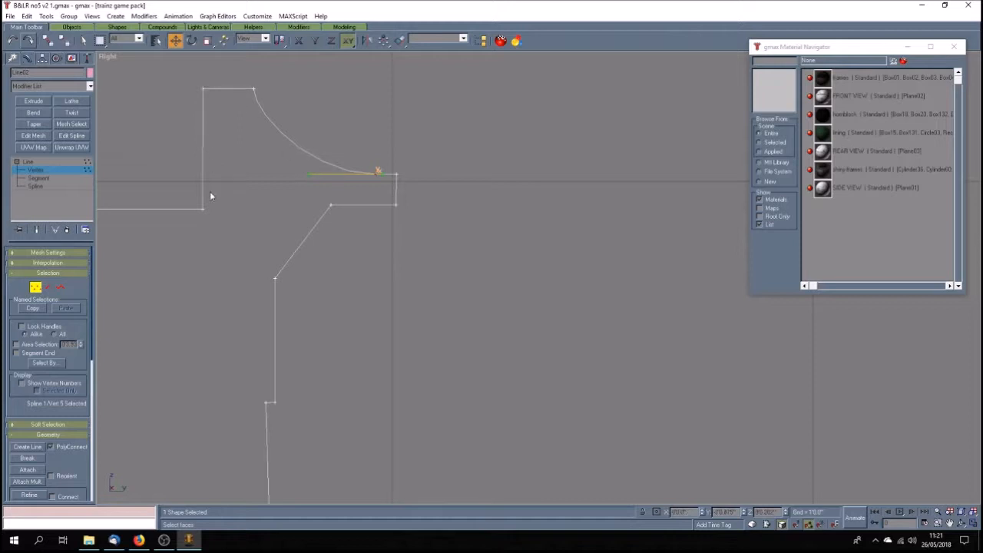
Show the drawing in the Right view, move the rim's two outer vertices horizontally inward to its edge, and return to wireframe.
{"action": "left_click", "coordinate": [396, 202]}
{"action": "key", "text": "F5"}
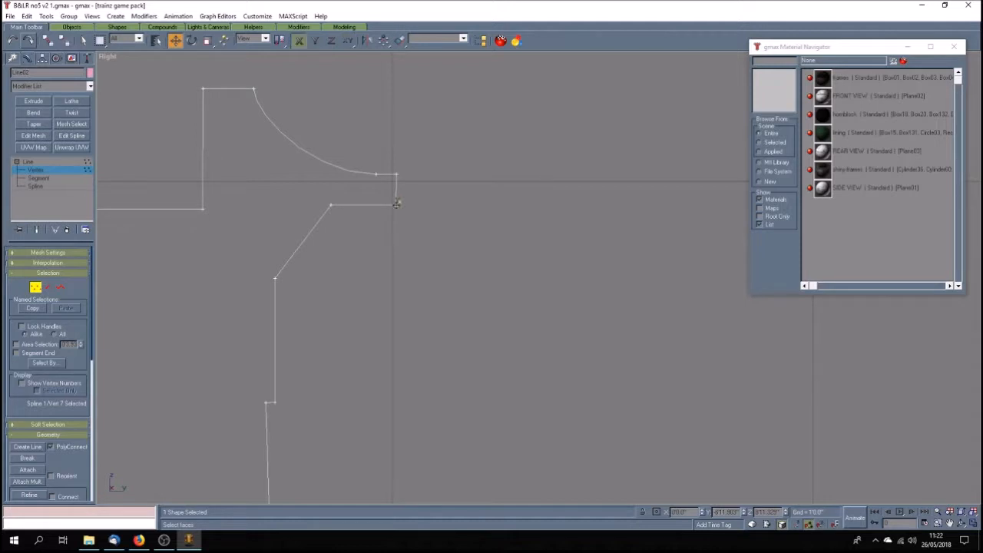
{"action": "left_click_drag", "start_coordinate": [397, 204], "coordinate": [397, 204]}
{"action": "right_click", "coordinate": [108, 58]}
{"action": "left_click", "coordinate": [125, 65]}
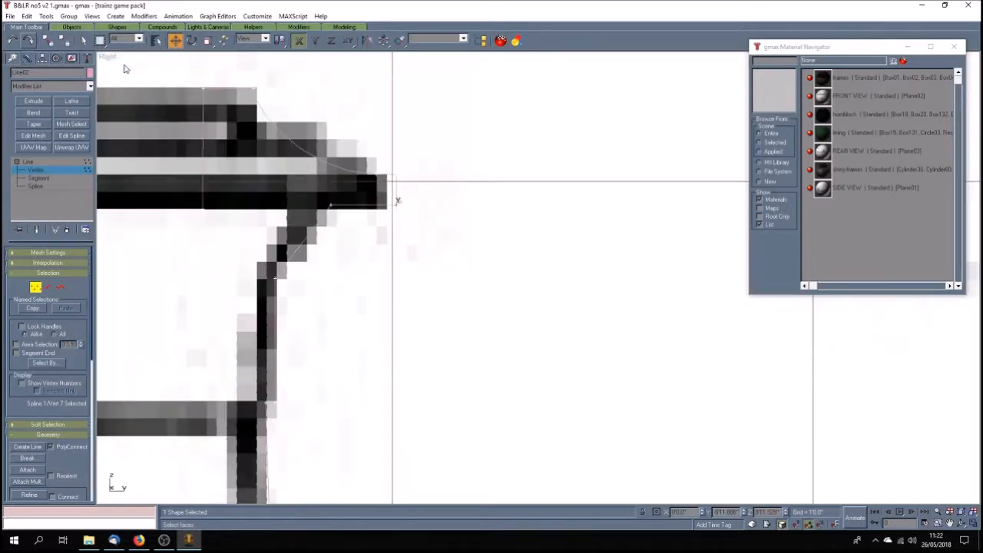
{"action": "left_click_drag", "start_coordinate": [391, 161], "coordinate": [414, 229]}
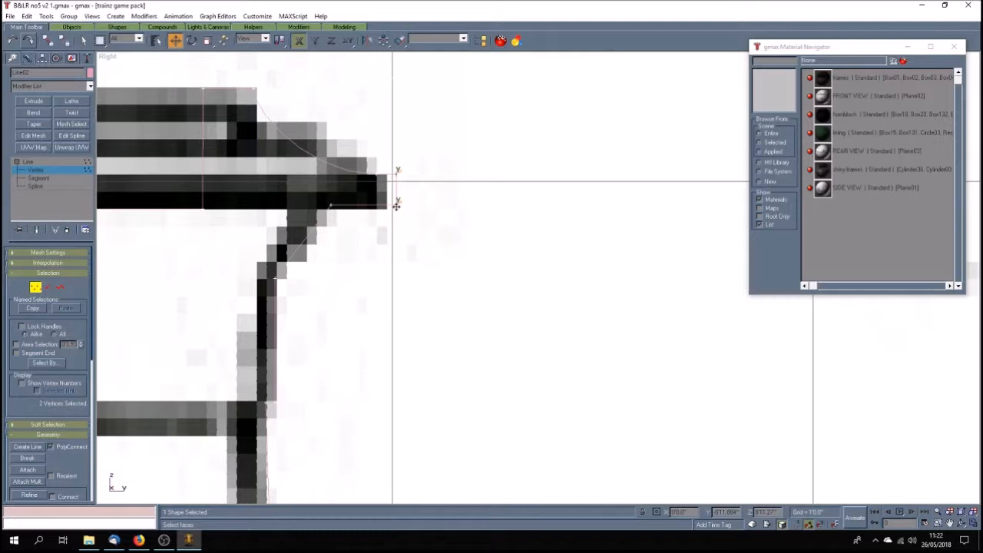
{"action": "left_click_drag", "start_coordinate": [390, 206], "coordinate": [388, 205]}
{"action": "scroll", "coordinate": [400, 209], "scroll_direction": "down", "scroll_amount": 4}
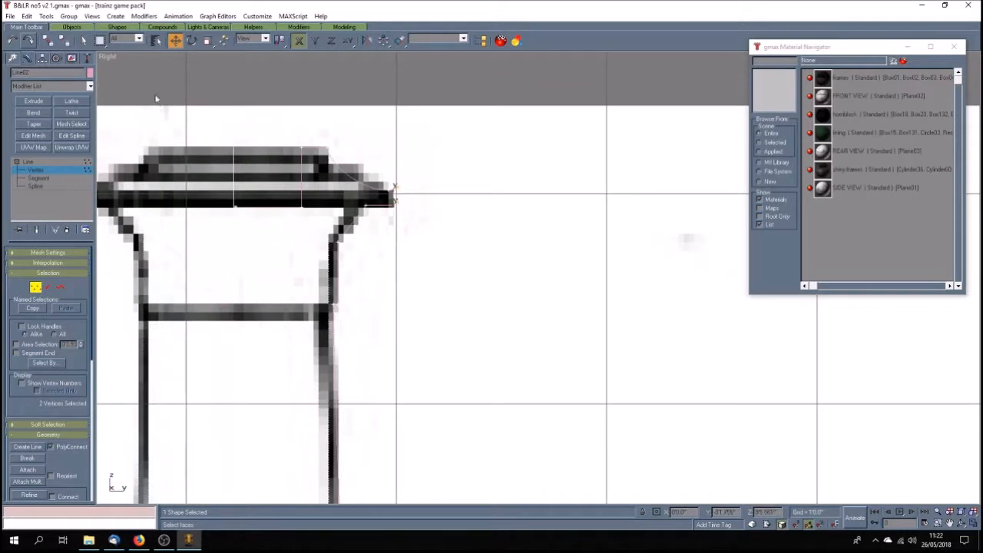
{"action": "right_click", "coordinate": [110, 60]}
{"action": "left_click", "coordinate": [160, 106]}
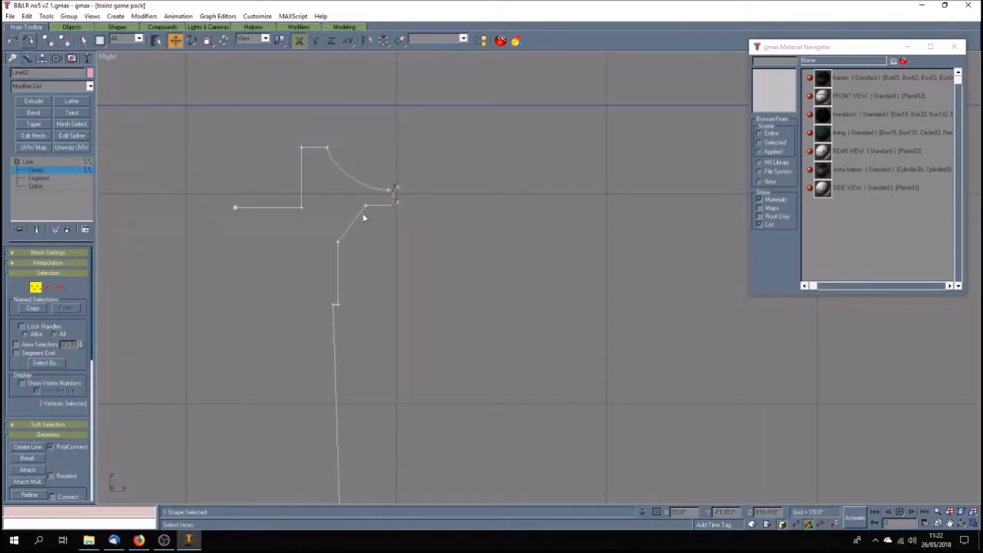
Curve the flare below the rim by setting its upper vertex's Bezier handle horizontal and its lower vertex's handle vertical.
{"action": "scroll", "coordinate": [375, 223], "scroll_direction": "up", "scroll_amount": 2}
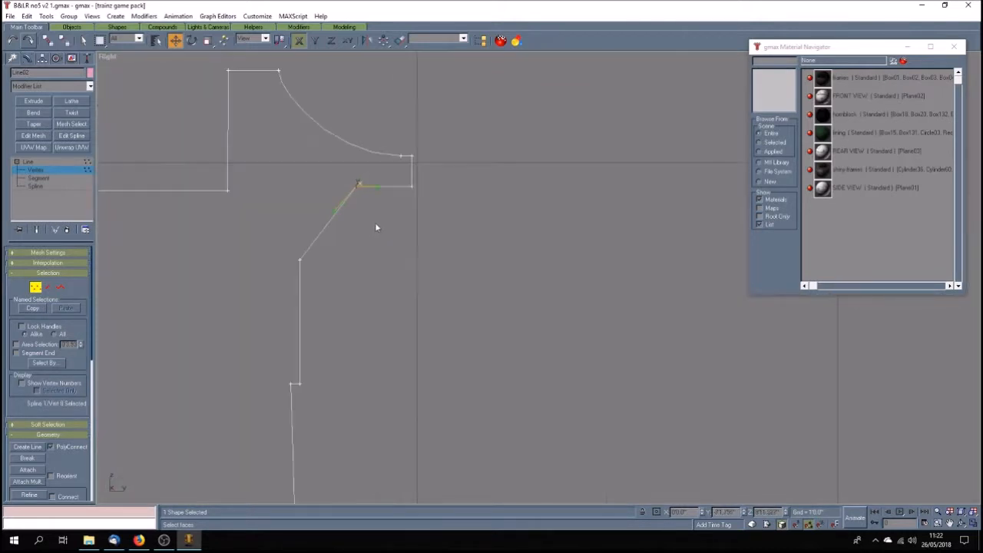
{"action": "left_click", "coordinate": [348, 41]}
{"action": "left_click_drag", "start_coordinate": [335, 211], "coordinate": [320, 187]}
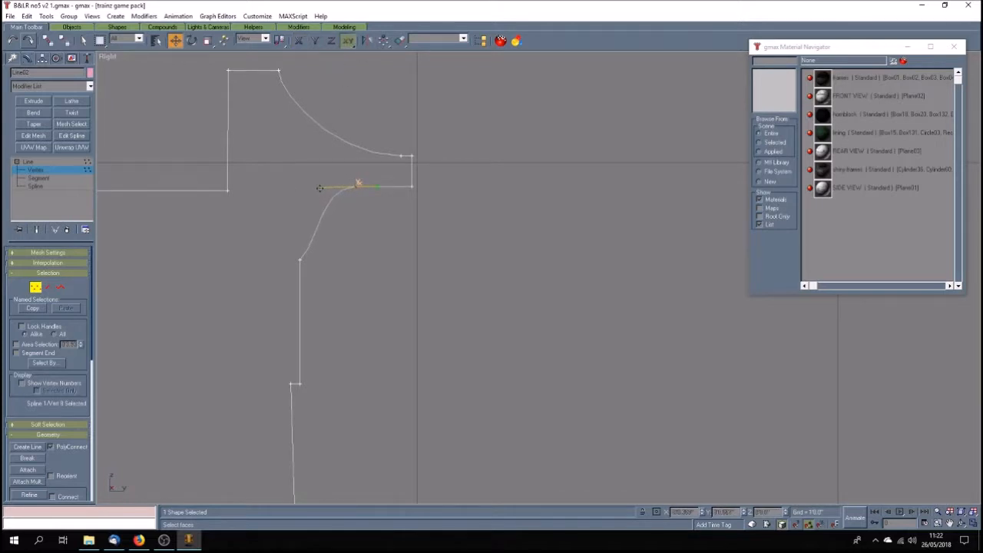
{"action": "left_click", "coordinate": [302, 256]}
{"action": "left_click_drag", "start_coordinate": [322, 236], "coordinate": [300, 227]}
{"action": "left_click", "coordinate": [325, 254]}
Round the base's bottom edge by pointing the outer vertex's Bezier handle down and setting a short horizontal handle at the inner end.
{"action": "scroll", "coordinate": [330, 227], "scroll_direction": "down", "scroll_amount": 3}
{"action": "scroll", "coordinate": [330, 232], "scroll_direction": "down", "scroll_amount": 4}
{"action": "scroll", "coordinate": [329, 351], "scroll_direction": "up", "scroll_amount": 4}
{"action": "scroll", "coordinate": [334, 321], "scroll_direction": "up", "scroll_amount": 3}
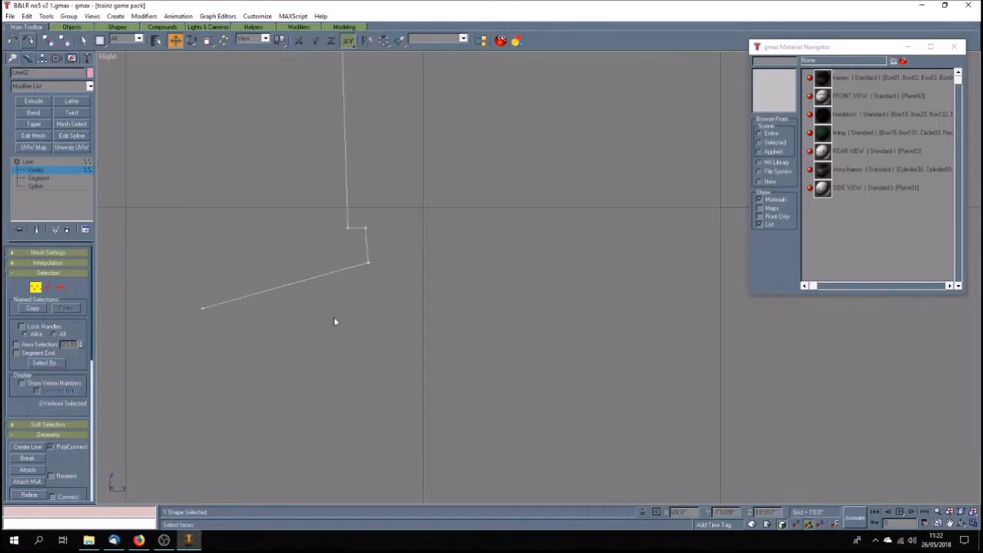
{"action": "left_click", "coordinate": [367, 264]}
{"action": "left_click_drag", "start_coordinate": [312, 279], "coordinate": [367, 292]}
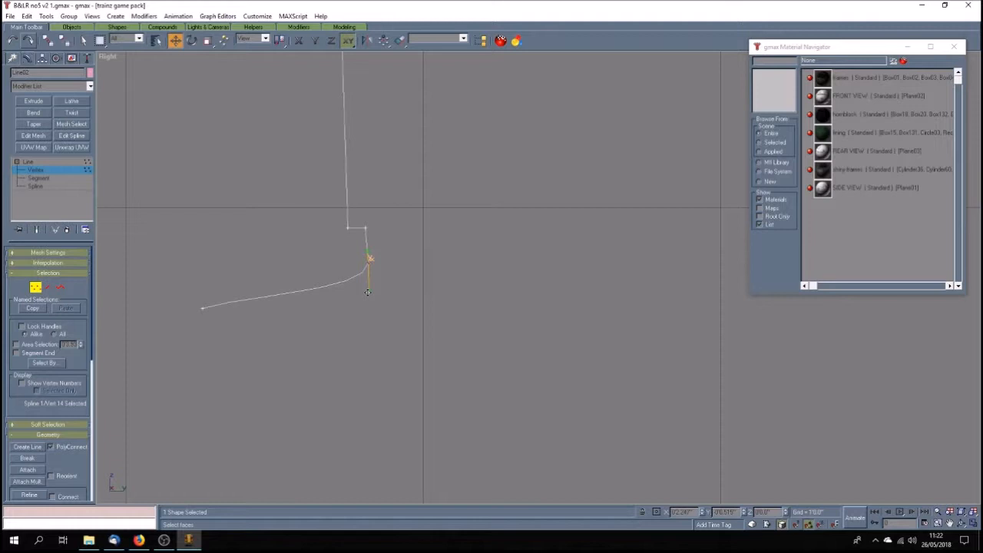
{"action": "left_click", "coordinate": [203, 308]}
{"action": "left_click_drag", "start_coordinate": [257, 295], "coordinate": [277, 308]}
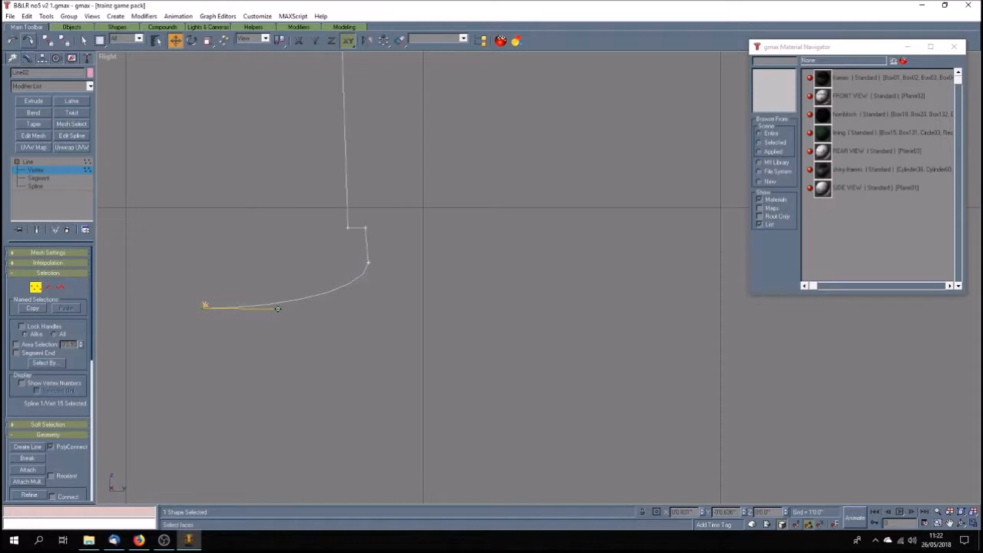
{"action": "left_click_drag", "start_coordinate": [277, 308], "coordinate": [265, 307]}
{"action": "left_click_drag", "start_coordinate": [266, 308], "coordinate": [243, 308]}
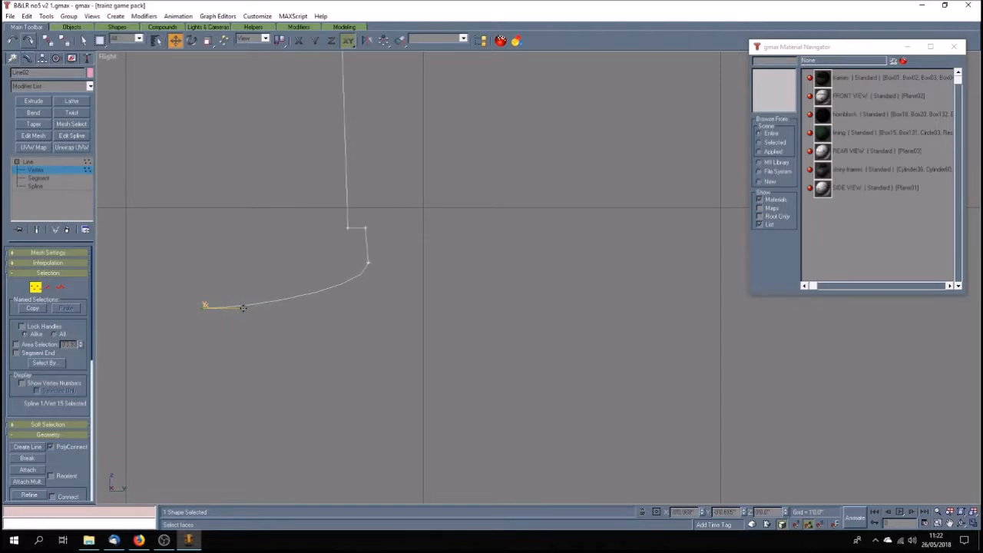
{"action": "left_click", "coordinate": [368, 270]}
{"action": "scroll", "coordinate": [355, 293], "scroll_direction": "down", "scroll_amount": 4}
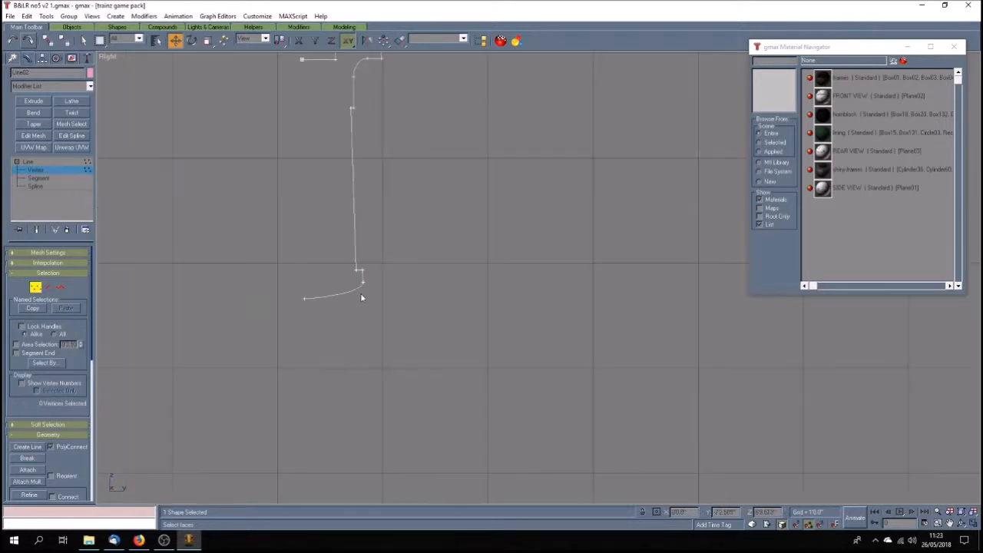
{"action": "scroll", "coordinate": [361, 290], "scroll_direction": "up", "scroll_amount": 2}
{"action": "scroll", "coordinate": [363, 288], "scroll_direction": "down", "scroll_amount": 3}
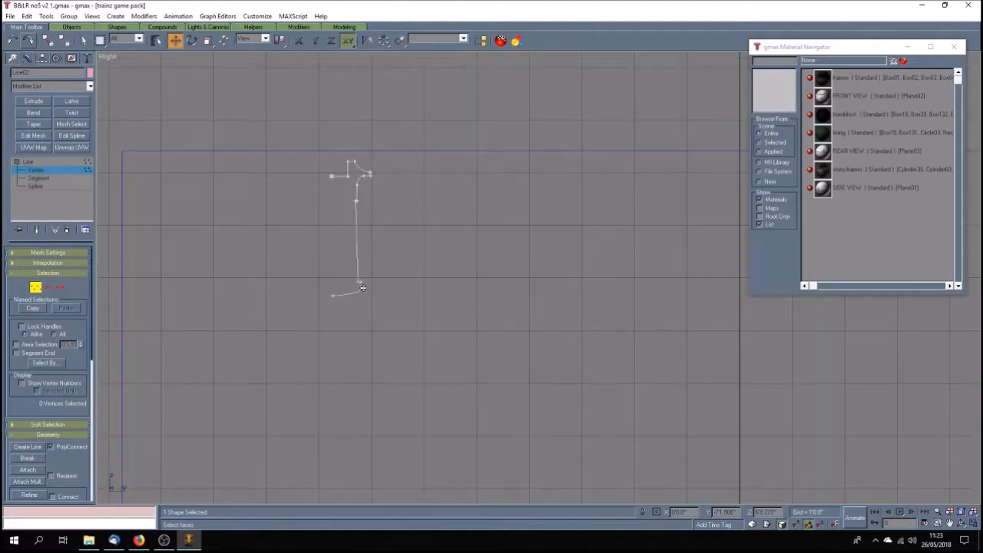
Maximize the Perspective view on an angled view of the side drawing and leave vertex editing on the profile line.
{"action": "left_click", "coordinate": [973, 523]}
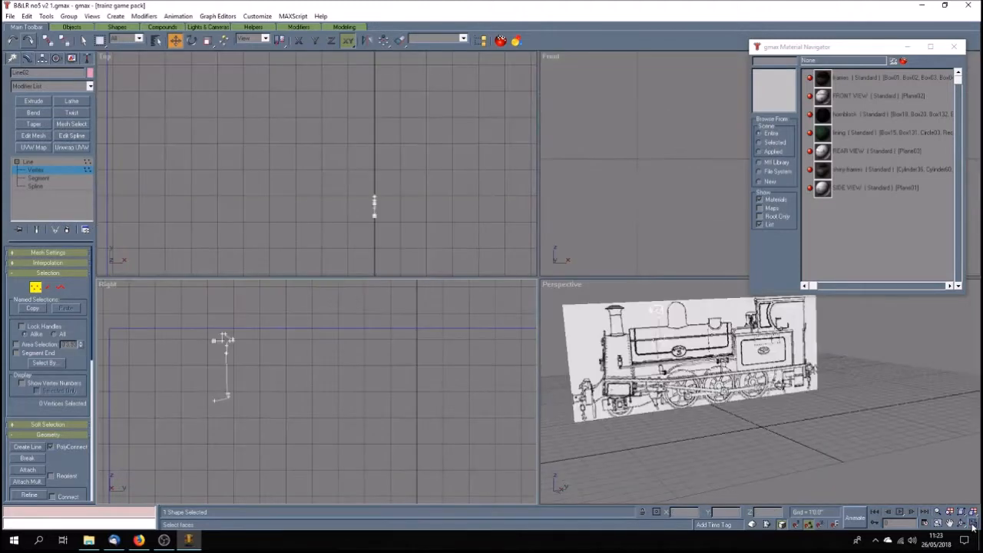
{"action": "left_click", "coordinate": [962, 523]}
{"action": "left_click_drag", "start_coordinate": [695, 388], "coordinate": [720, 399]}
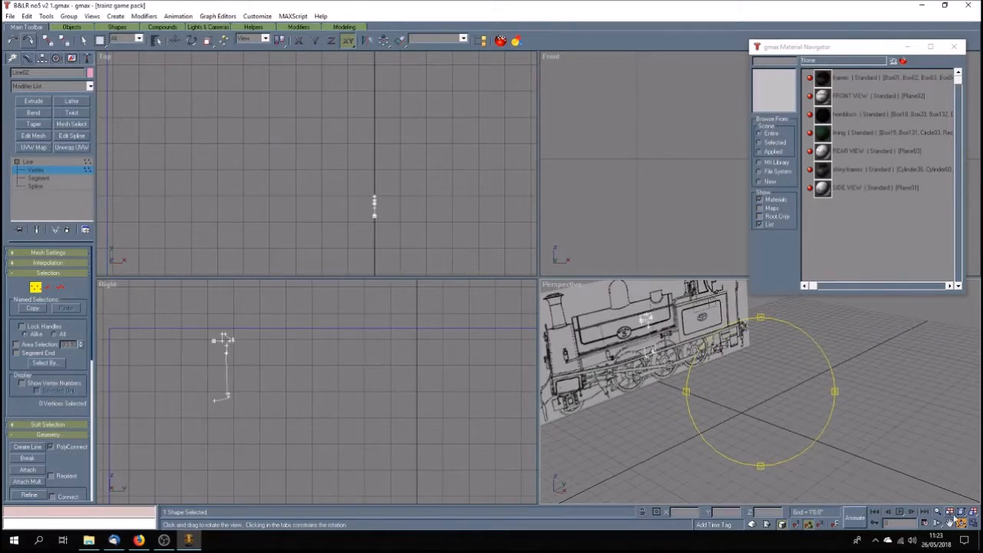
{"action": "left_click", "coordinate": [951, 523]}
{"action": "left_click_drag", "start_coordinate": [613, 375], "coordinate": [643, 407]}
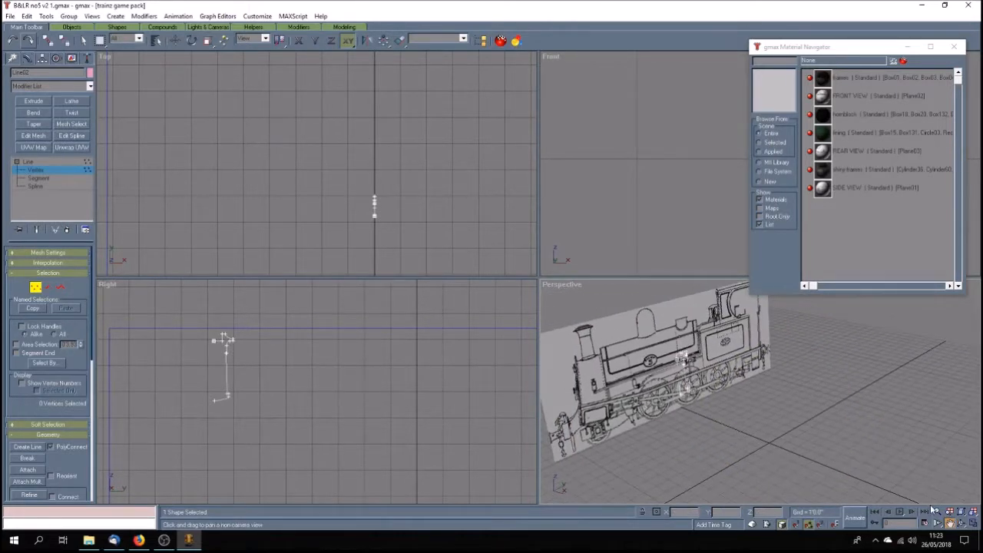
{"action": "left_click", "coordinate": [972, 523]}
{"action": "left_click_drag", "start_coordinate": [500, 340], "coordinate": [494, 357]}
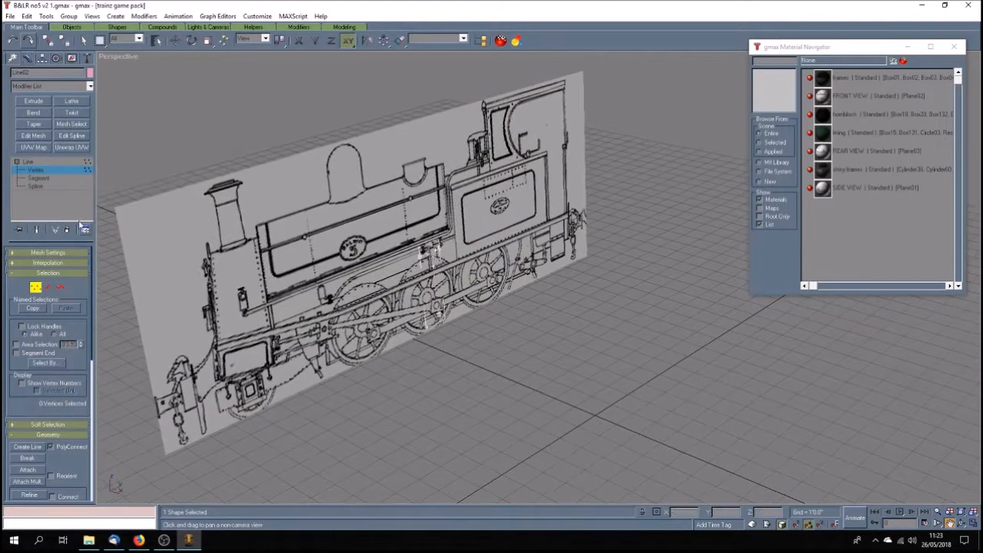
{"action": "left_click", "coordinate": [73, 168]}
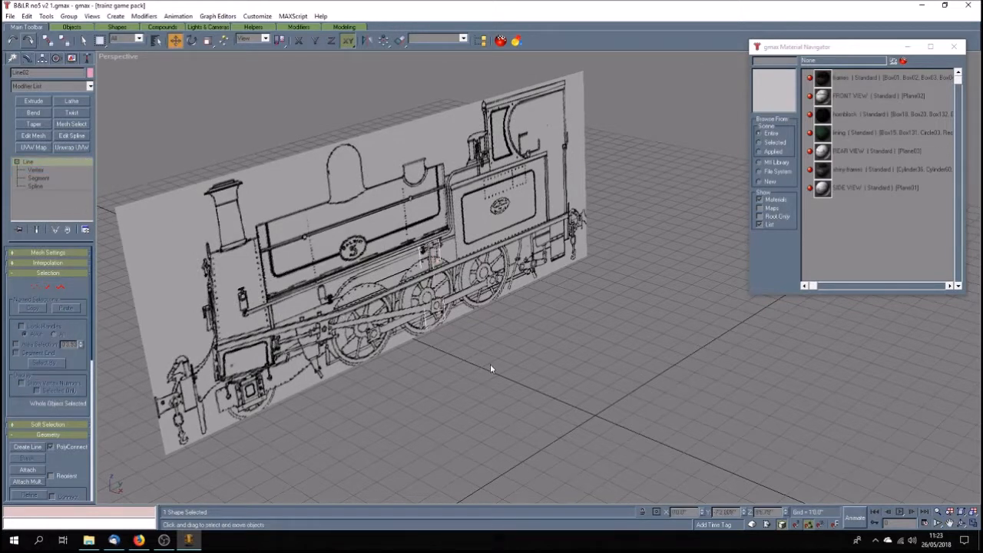
Hide the side-view drawing plane so only the chimney profile line is left in the scene.
{"action": "left_click", "coordinate": [164, 200]}
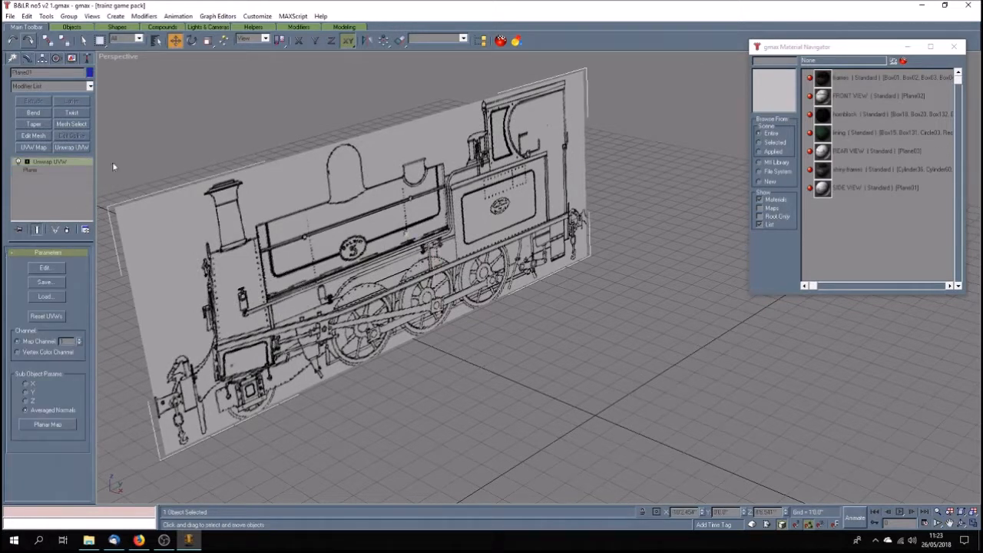
{"action": "left_click", "coordinate": [72, 58]}
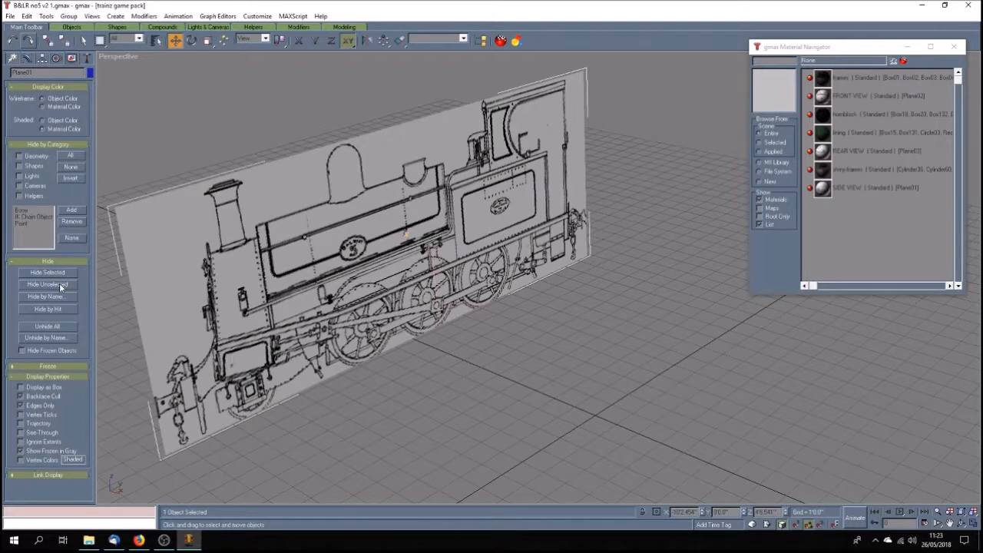
{"action": "left_click", "coordinate": [55, 274]}
Change the chimney profile line's object color to dark blue and deselect it.
{"action": "left_click", "coordinate": [432, 324]}
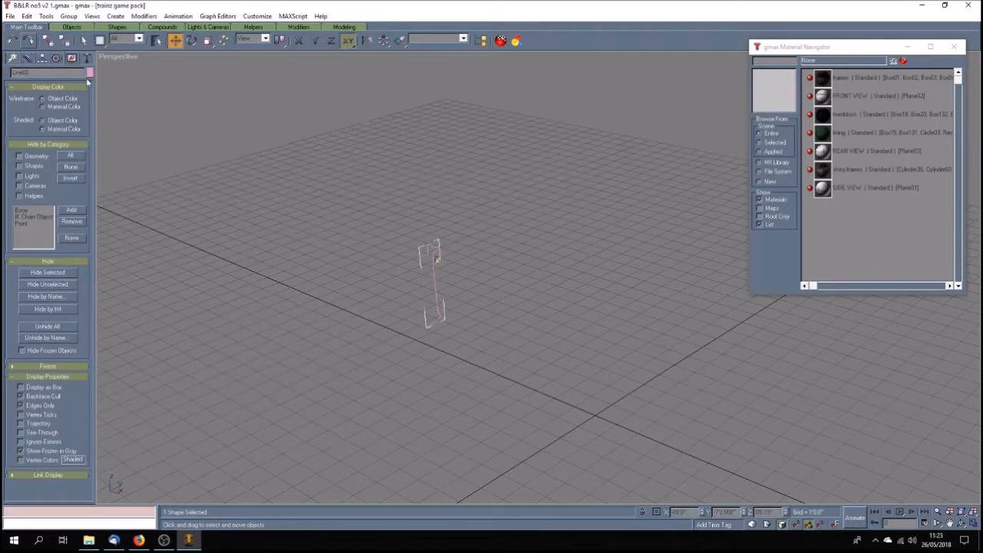
{"action": "left_click", "coordinate": [89, 72]}
{"action": "left_click", "coordinate": [539, 266]}
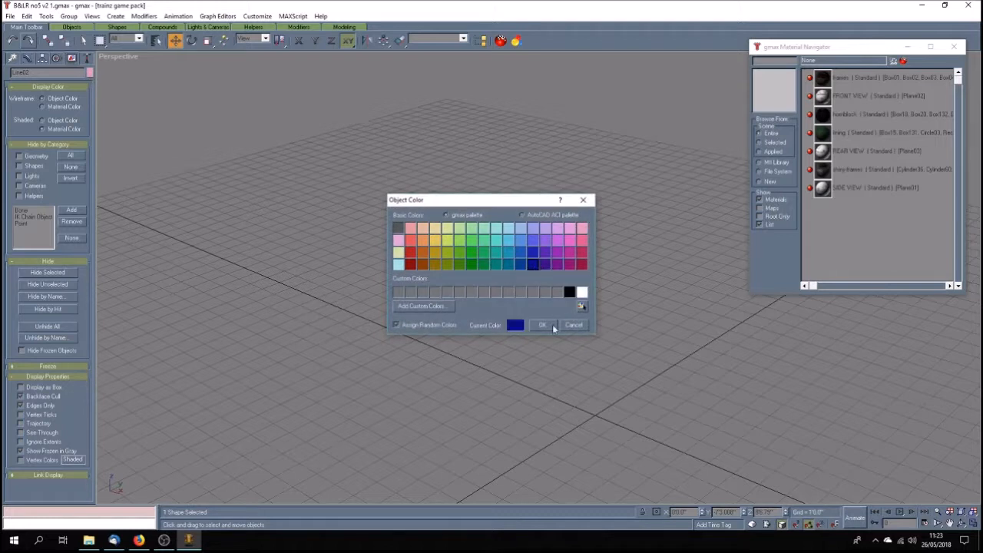
{"action": "left_click", "coordinate": [542, 324]}
{"action": "left_click", "coordinate": [260, 274]}
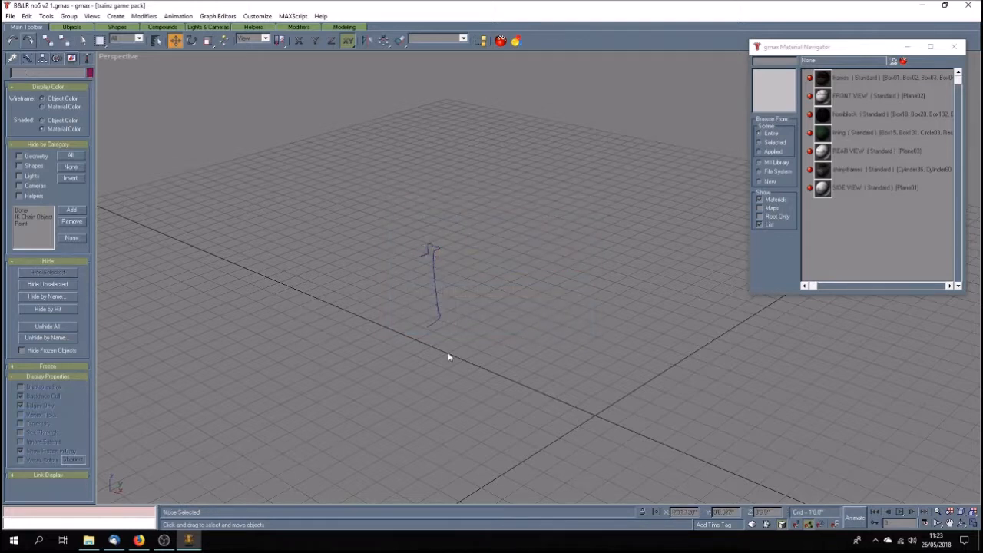
Apply a Lathe modifier to the chimney profile line to revolve it into a solid.
{"action": "left_click", "coordinate": [436, 322]}
{"action": "scroll", "coordinate": [436, 323], "scroll_direction": "up", "scroll_amount": 3}
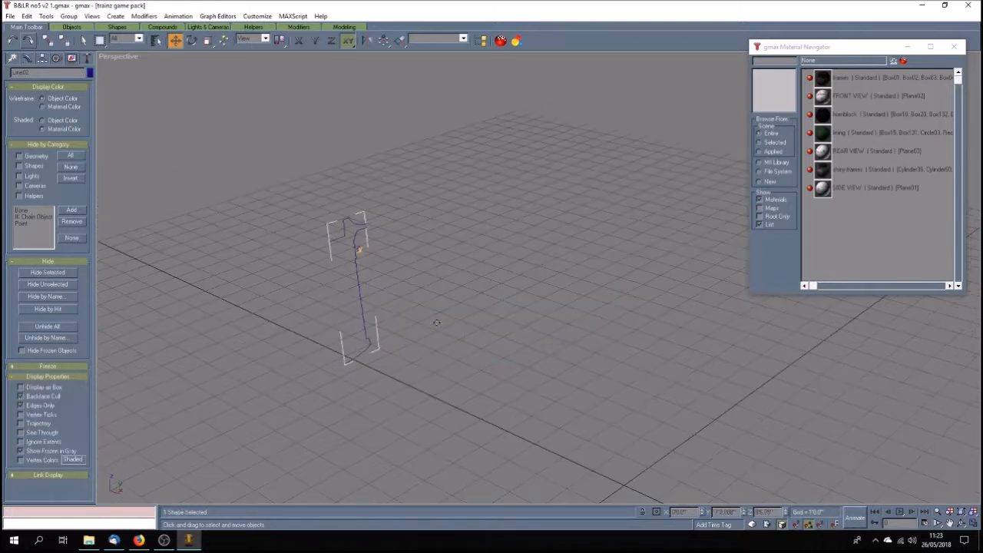
{"action": "left_click", "coordinate": [951, 523]}
{"action": "left_click_drag", "start_coordinate": [456, 330], "coordinate": [487, 335]}
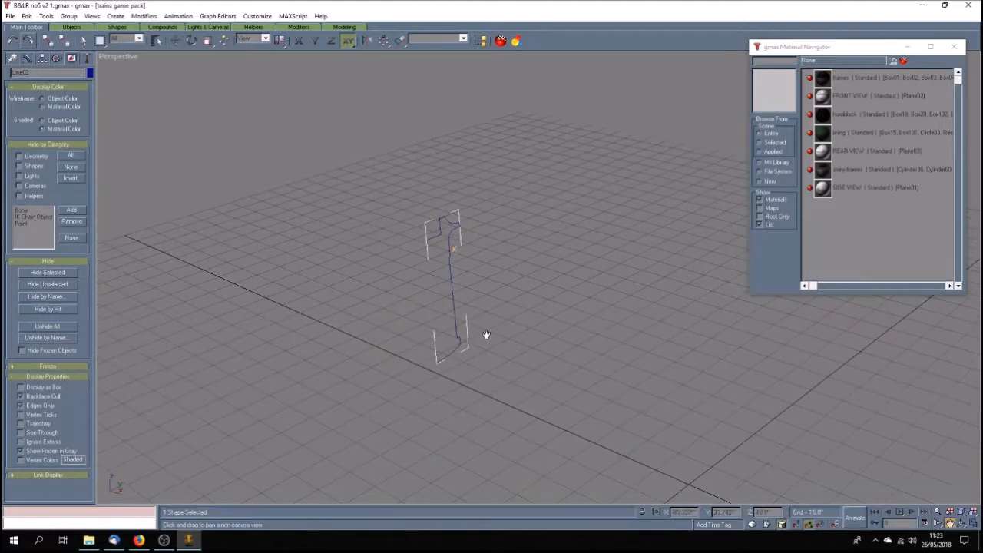
{"action": "left_click", "coordinate": [28, 60]}
{"action": "left_click", "coordinate": [72, 100]}
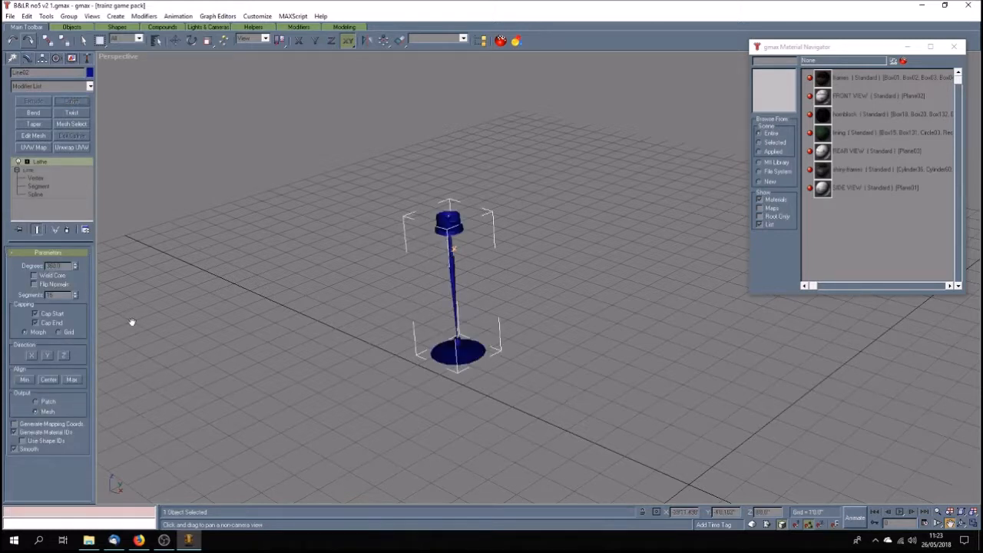
Try the Max and Center alignments for the lathe, toggling Flip Normals on and off.
{"action": "left_click", "coordinate": [34, 285]}
{"action": "left_click", "coordinate": [33, 284]}
{"action": "left_click", "coordinate": [72, 380]}
{"action": "left_click", "coordinate": [34, 284]}
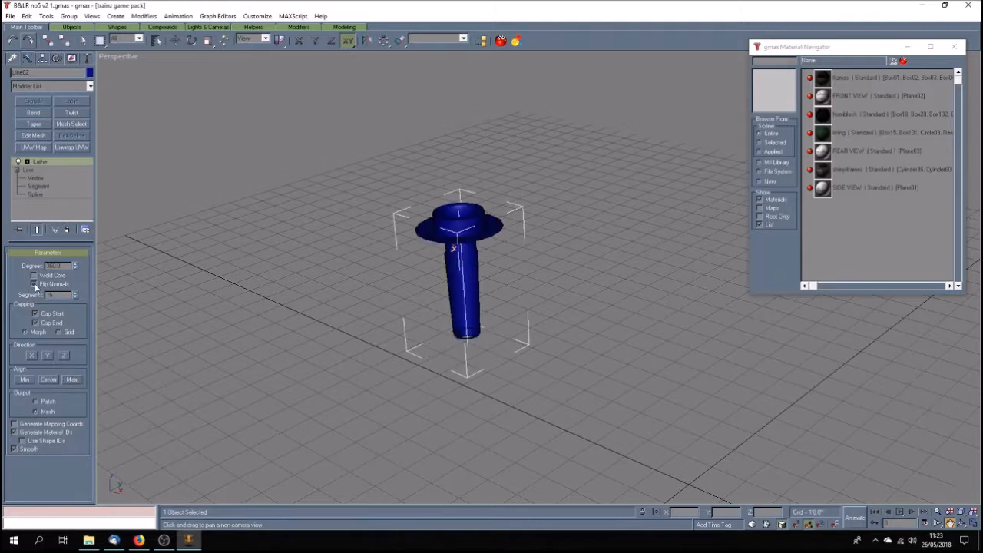
{"action": "left_click", "coordinate": [34, 284]}
{"action": "left_click", "coordinate": [49, 380]}
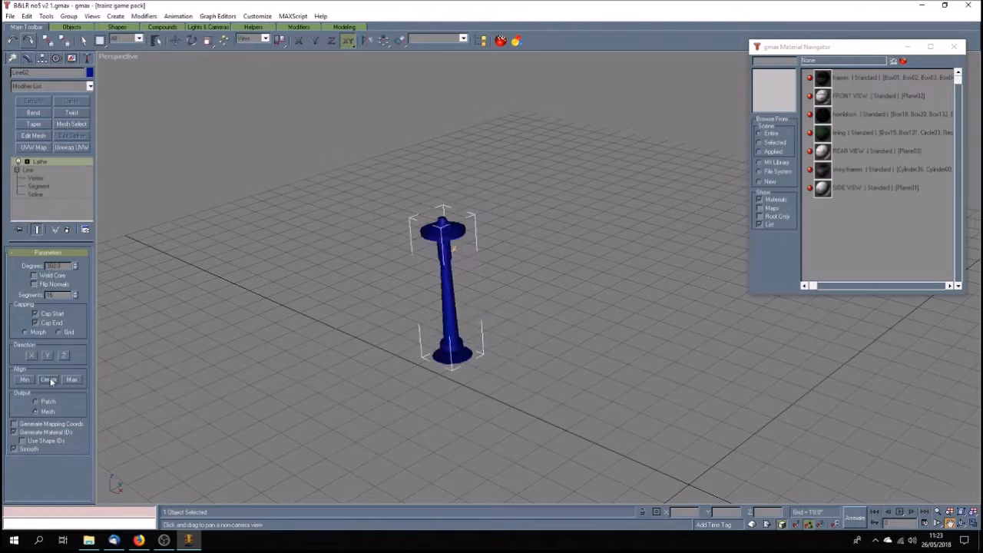
{"action": "left_click", "coordinate": [33, 284]}
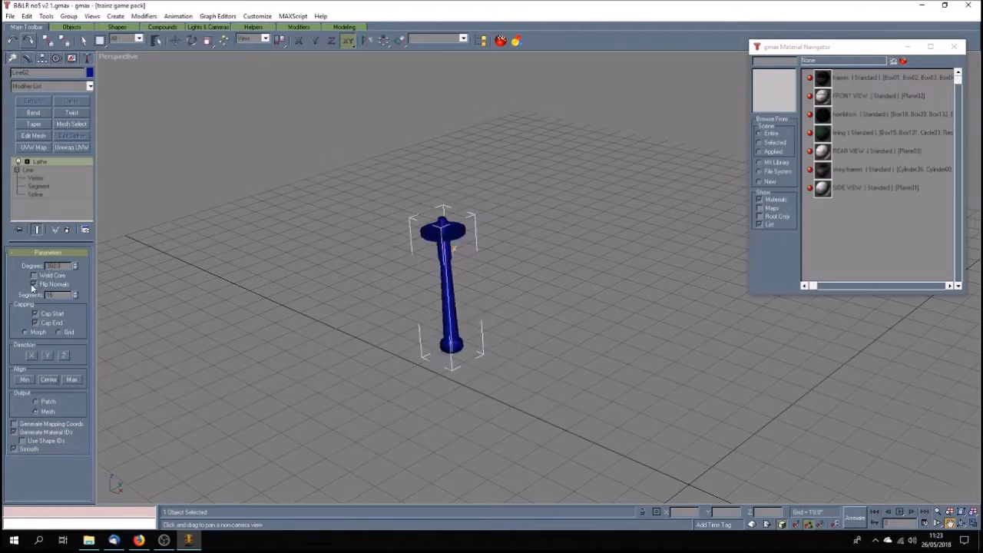
{"action": "left_click", "coordinate": [34, 284]}
Align the lathe axis to Min and turn on Flip Normals for the chimney.
{"action": "left_click", "coordinate": [26, 380]}
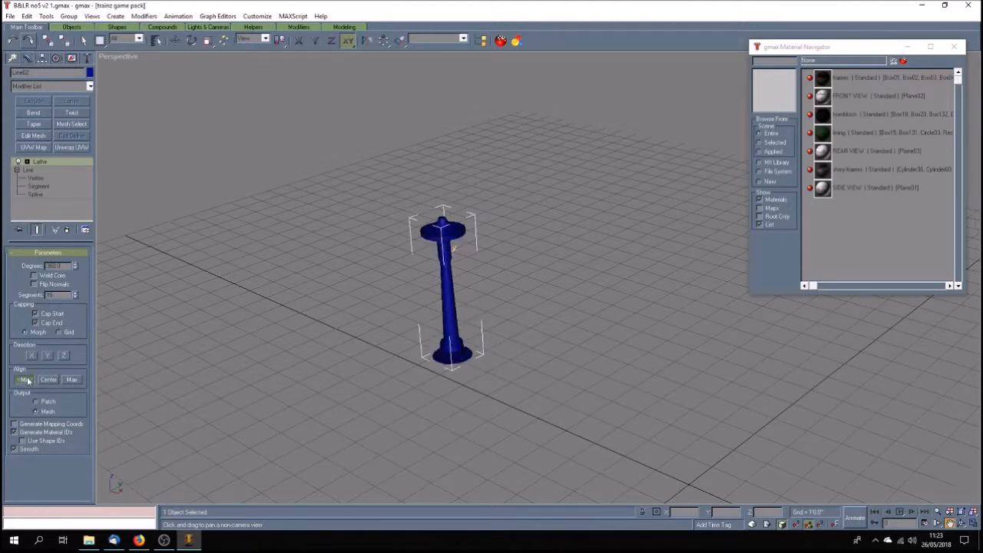
{"action": "left_click", "coordinate": [33, 284]}
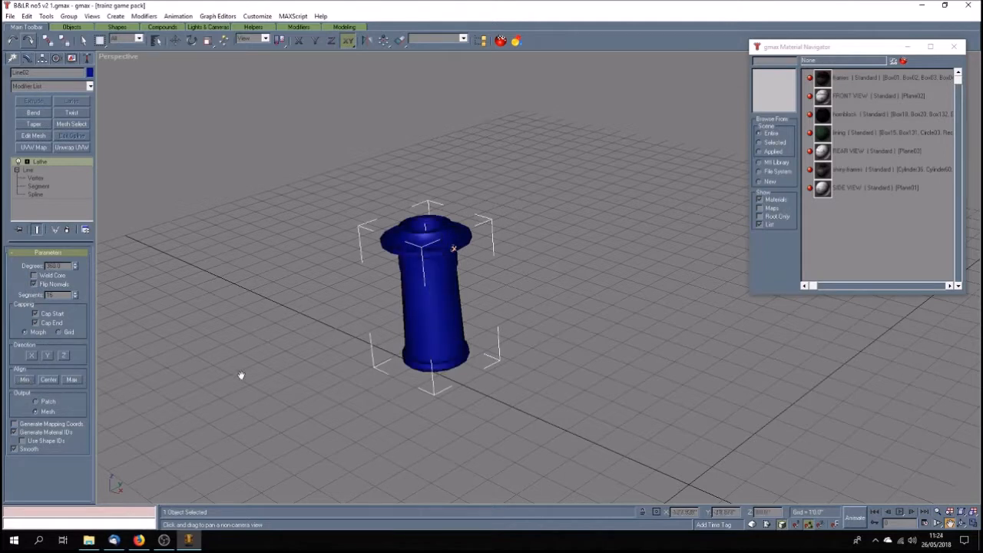
Increase the lathe's segment count to make the chimney's circumference smoother, judging it from above.
{"action": "left_click", "coordinate": [961, 523]}
{"action": "left_click_drag", "start_coordinate": [543, 370], "coordinate": [486, 404]}
{"action": "left_click_drag", "start_coordinate": [487, 427], "coordinate": [352, 291]}
{"action": "mouse_move", "coordinate": [464, 337]}
{"action": "left_mouse_down"}
{"action": "mouse_move", "coordinate": [461, 314]}
{"action": "mouse_move", "coordinate": [492, 281]}
{"action": "mouse_move", "coordinate": [477, 312]}
{"action": "mouse_move", "coordinate": [489, 313]}
{"action": "mouse_move", "coordinate": [468, 334]}
{"action": "left_mouse_up"}
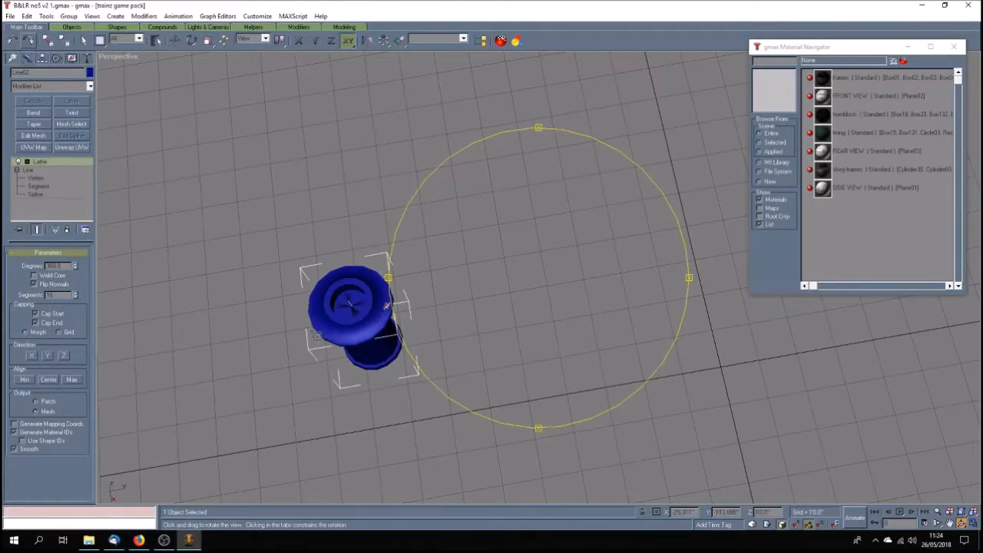
{"action": "left_click", "coordinate": [74, 293]}
{"action": "left_click", "coordinate": [74, 294]}
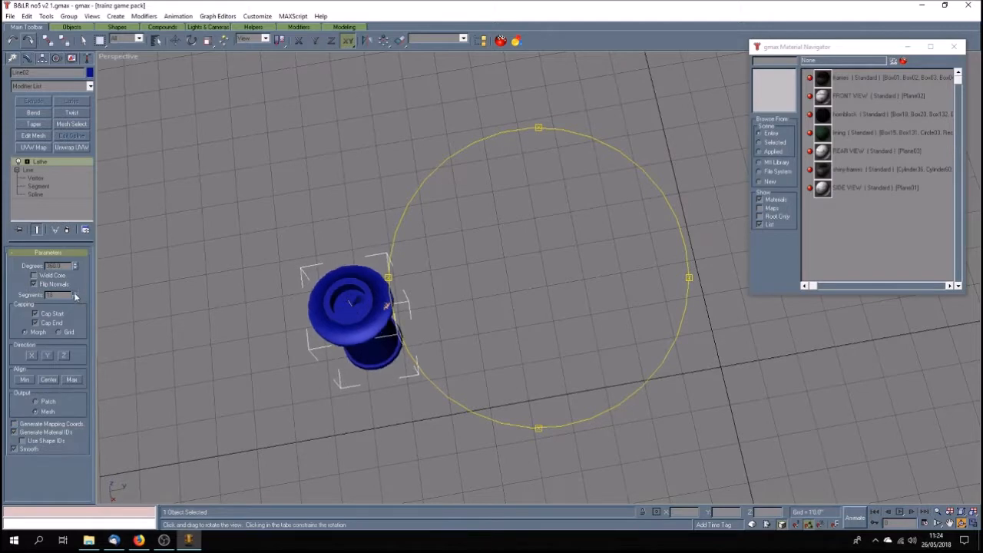
{"action": "left_click", "coordinate": [75, 293]}
{"action": "left_click", "coordinate": [75, 294]}
{"action": "left_click", "coordinate": [74, 293]}
{"action": "left_click", "coordinate": [75, 293]}
{"action": "left_click", "coordinate": [75, 294]}
Check the chimney's polygon count against the scene total and close the counter.
{"action": "left_click", "coordinate": [87, 58]}
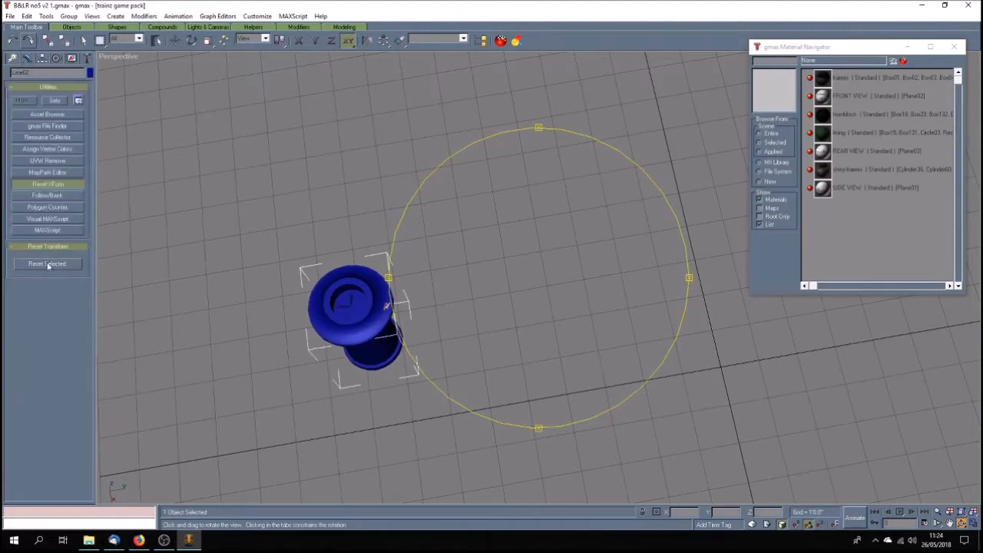
{"action": "left_click", "coordinate": [65, 209]}
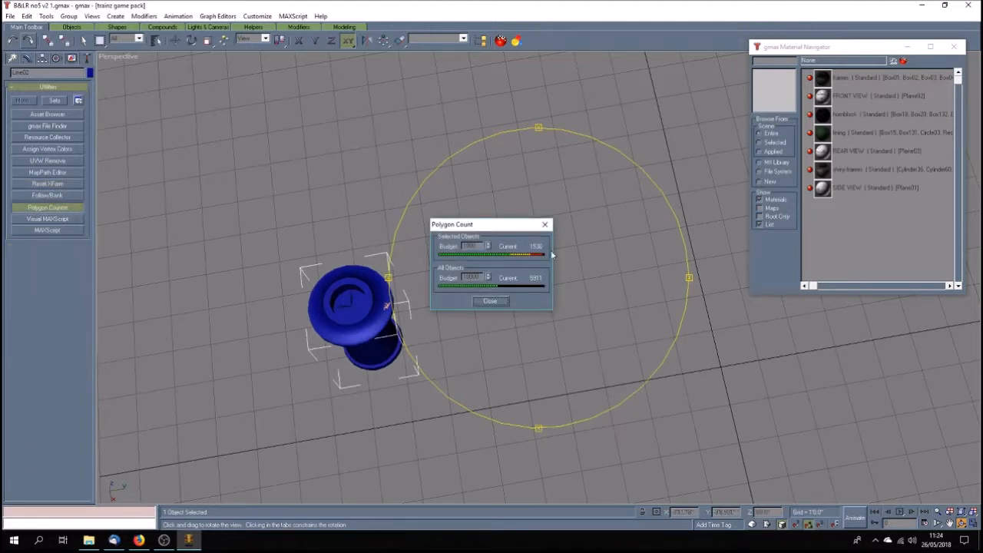
{"action": "left_click_drag", "start_coordinate": [516, 228], "coordinate": [262, 129]}
{"action": "left_click_drag", "start_coordinate": [509, 350], "coordinate": [519, 299]}
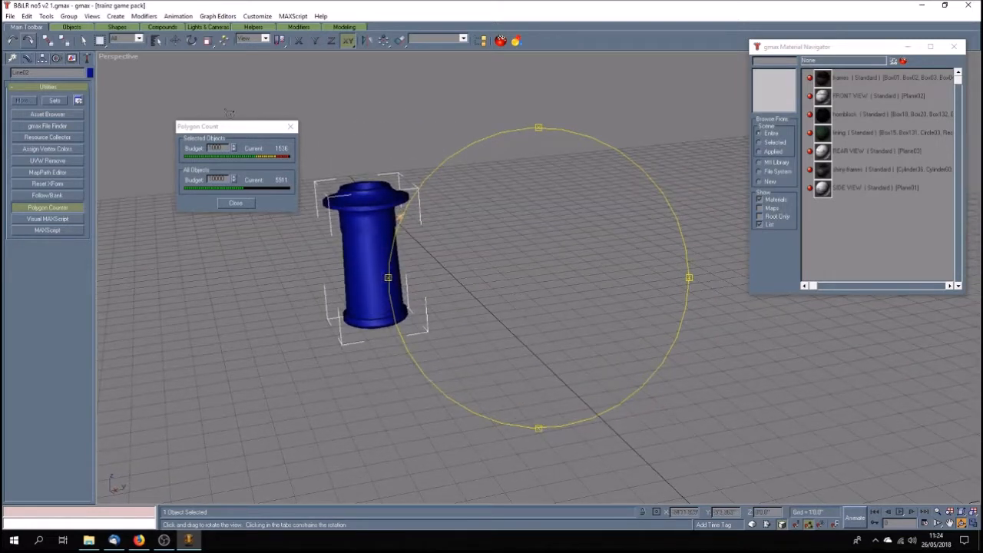
{"action": "left_click", "coordinate": [290, 126]}
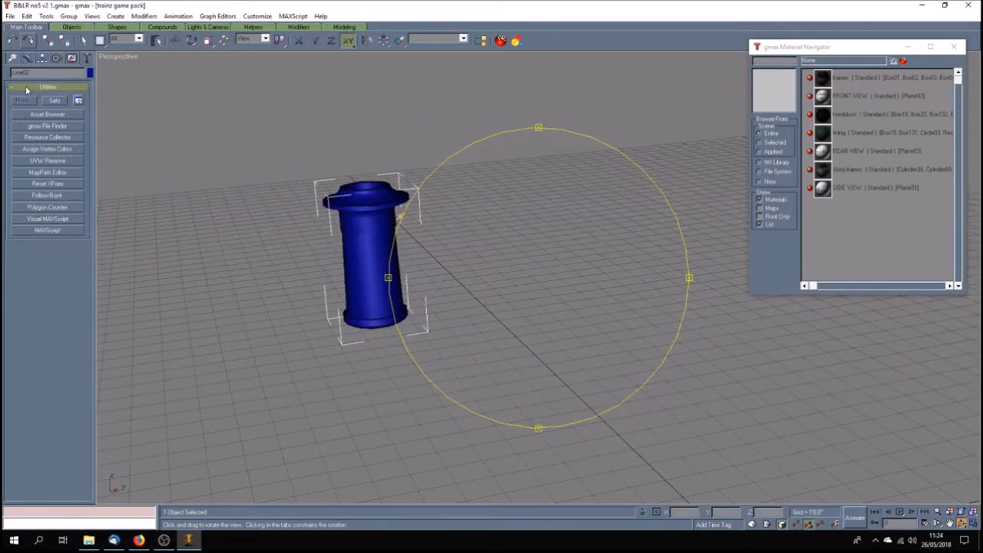
Center the chimney's pivot on the object and align it to the world axes.
{"action": "left_click", "coordinate": [43, 60]}
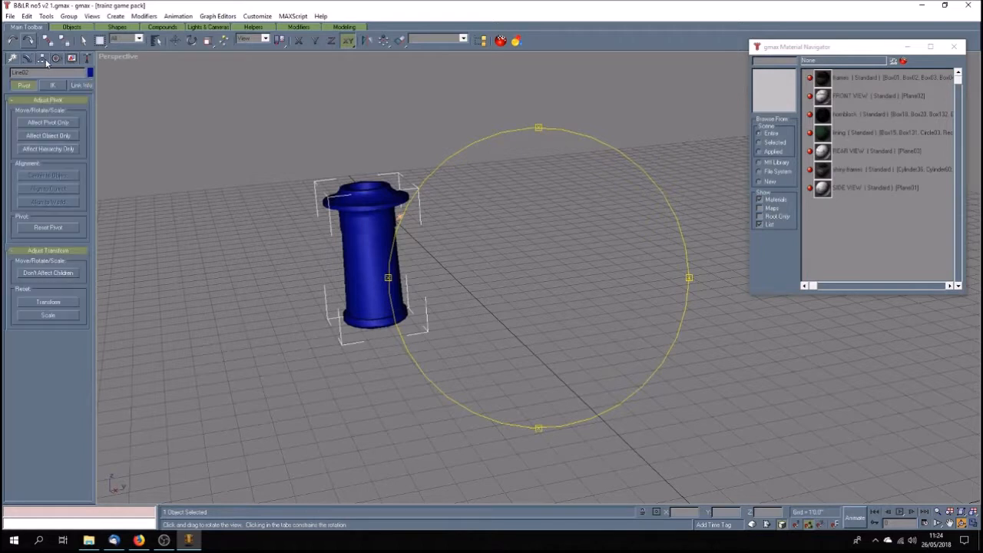
{"action": "left_click", "coordinate": [47, 123]}
{"action": "left_click", "coordinate": [49, 176]}
{"action": "left_click", "coordinate": [59, 202]}
{"action": "left_click", "coordinate": [63, 123]}
{"action": "left_click", "coordinate": [176, 40]}
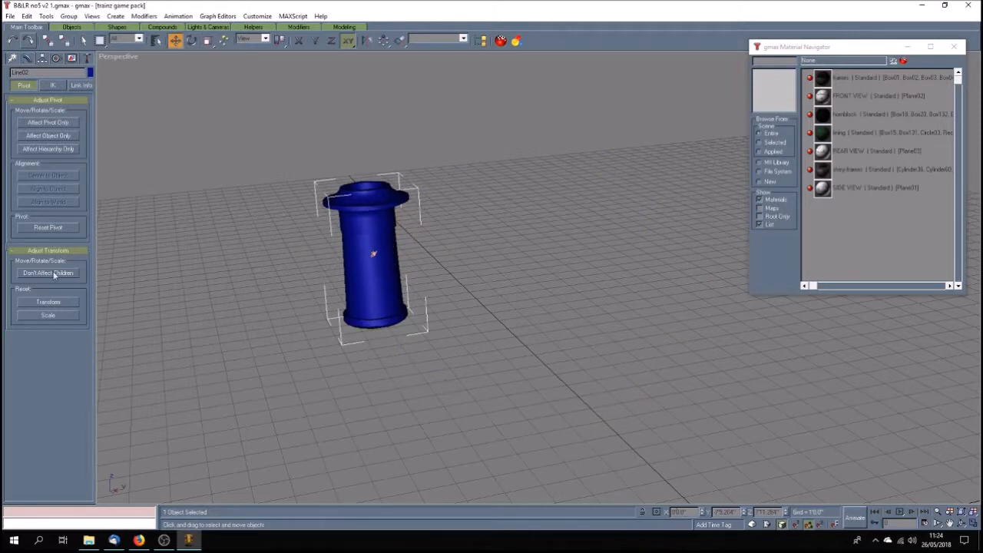
Unhide all the locomotive parts and drawings and deselect the chimney.
{"action": "left_click", "coordinate": [73, 58]}
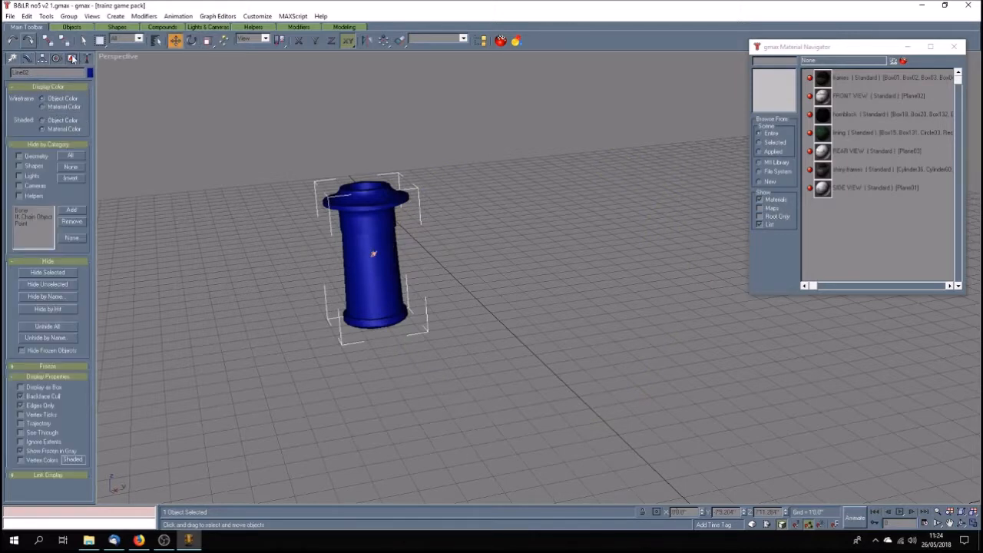
{"action": "left_click", "coordinate": [48, 326]}
{"action": "left_click", "coordinate": [136, 335]}
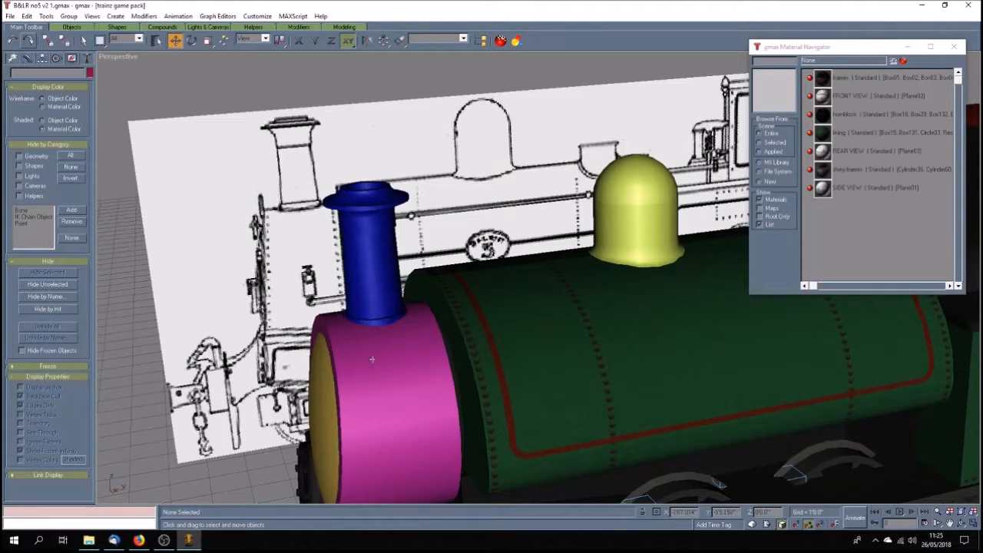
Examine the whole locomotive from several angles and distances to judge how the chimney sits on the smokebox.
{"action": "left_click", "coordinate": [951, 524]}
{"action": "left_click_drag", "start_coordinate": [543, 391], "coordinate": [502, 331]}
{"action": "scroll", "coordinate": [501, 331], "scroll_direction": "down", "scroll_amount": 5}
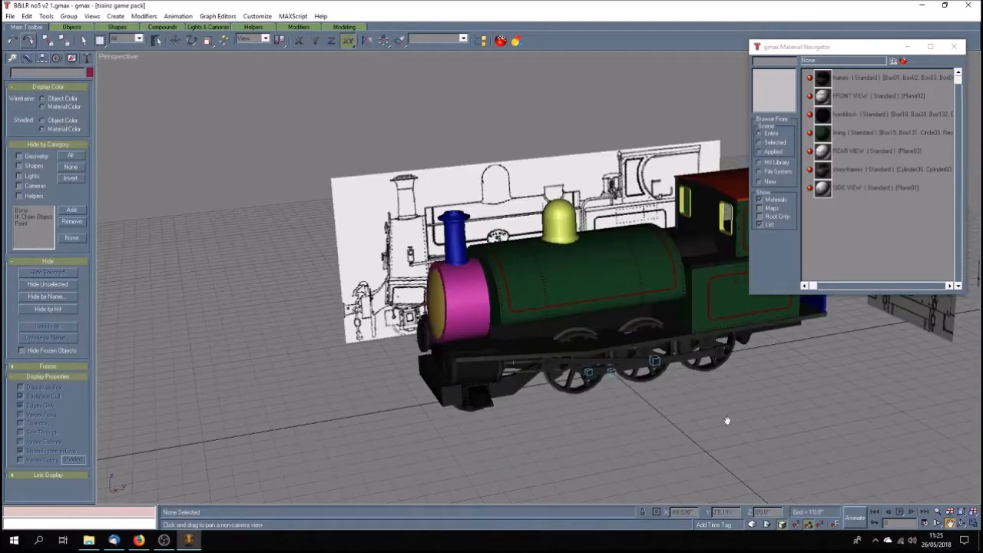
{"action": "left_click", "coordinate": [961, 523]}
{"action": "mouse_move", "coordinate": [590, 311]}
{"action": "left_mouse_down"}
{"action": "mouse_move", "coordinate": [623, 304]}
{"action": "mouse_move", "coordinate": [537, 305]}
{"action": "mouse_move", "coordinate": [520, 329]}
{"action": "mouse_move", "coordinate": [581, 314]}
{"action": "left_mouse_up"}
{"action": "scroll", "coordinate": [599, 300], "scroll_direction": "down", "scroll_amount": 5}
{"action": "scroll", "coordinate": [589, 312], "scroll_direction": "up", "scroll_amount": 5}
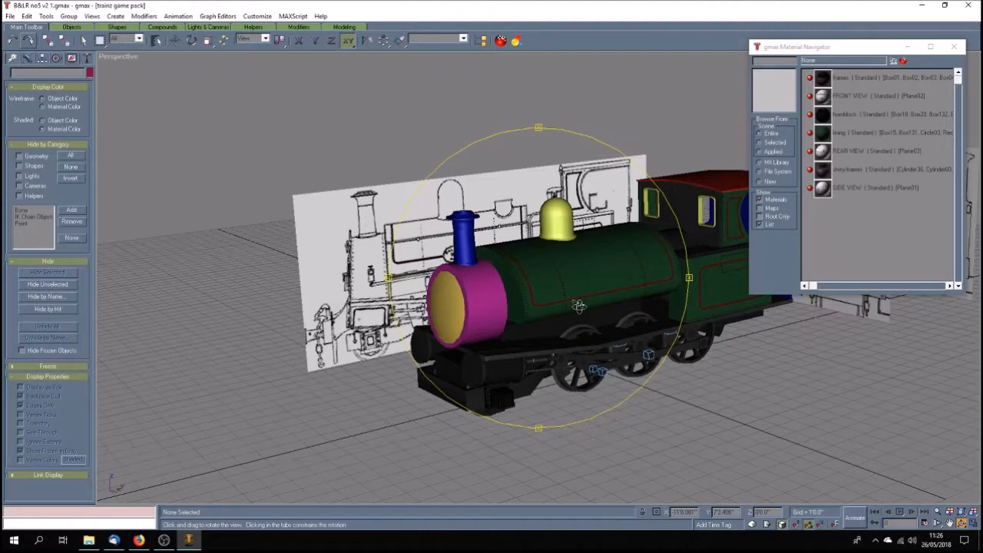
{"action": "left_click_drag", "start_coordinate": [584, 303], "coordinate": [551, 335]}
{"action": "scroll", "coordinate": [574, 344], "scroll_direction": "up", "scroll_amount": 3}
{"action": "scroll", "coordinate": [571, 340], "scroll_direction": "down", "scroll_amount": 2}
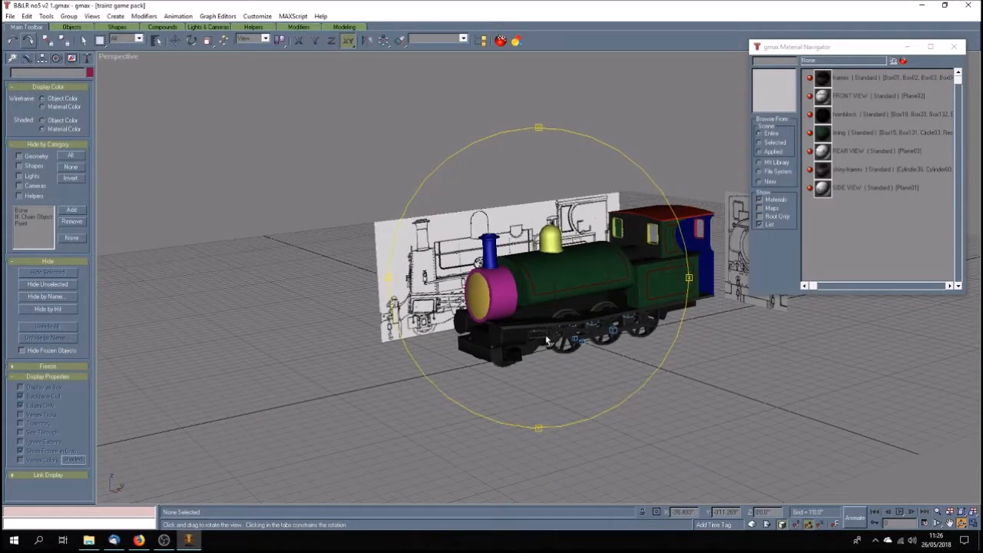